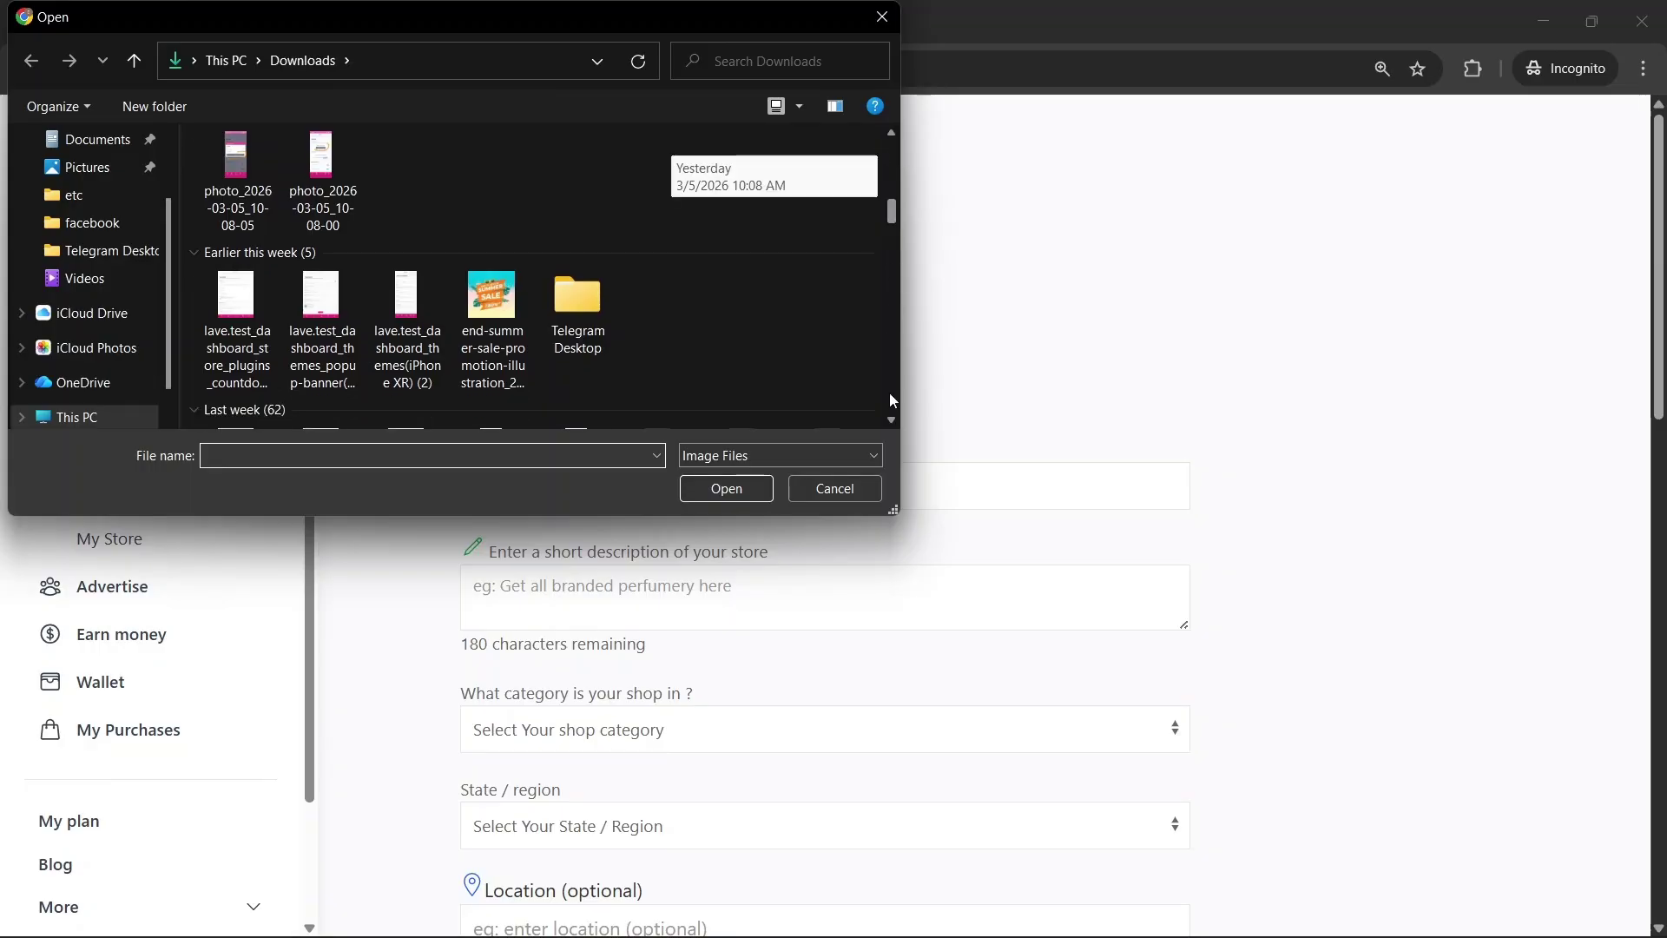
Dismiss the Open dialog without choosing a profile image and return to the store description field
key(Escape)
click(596, 609)
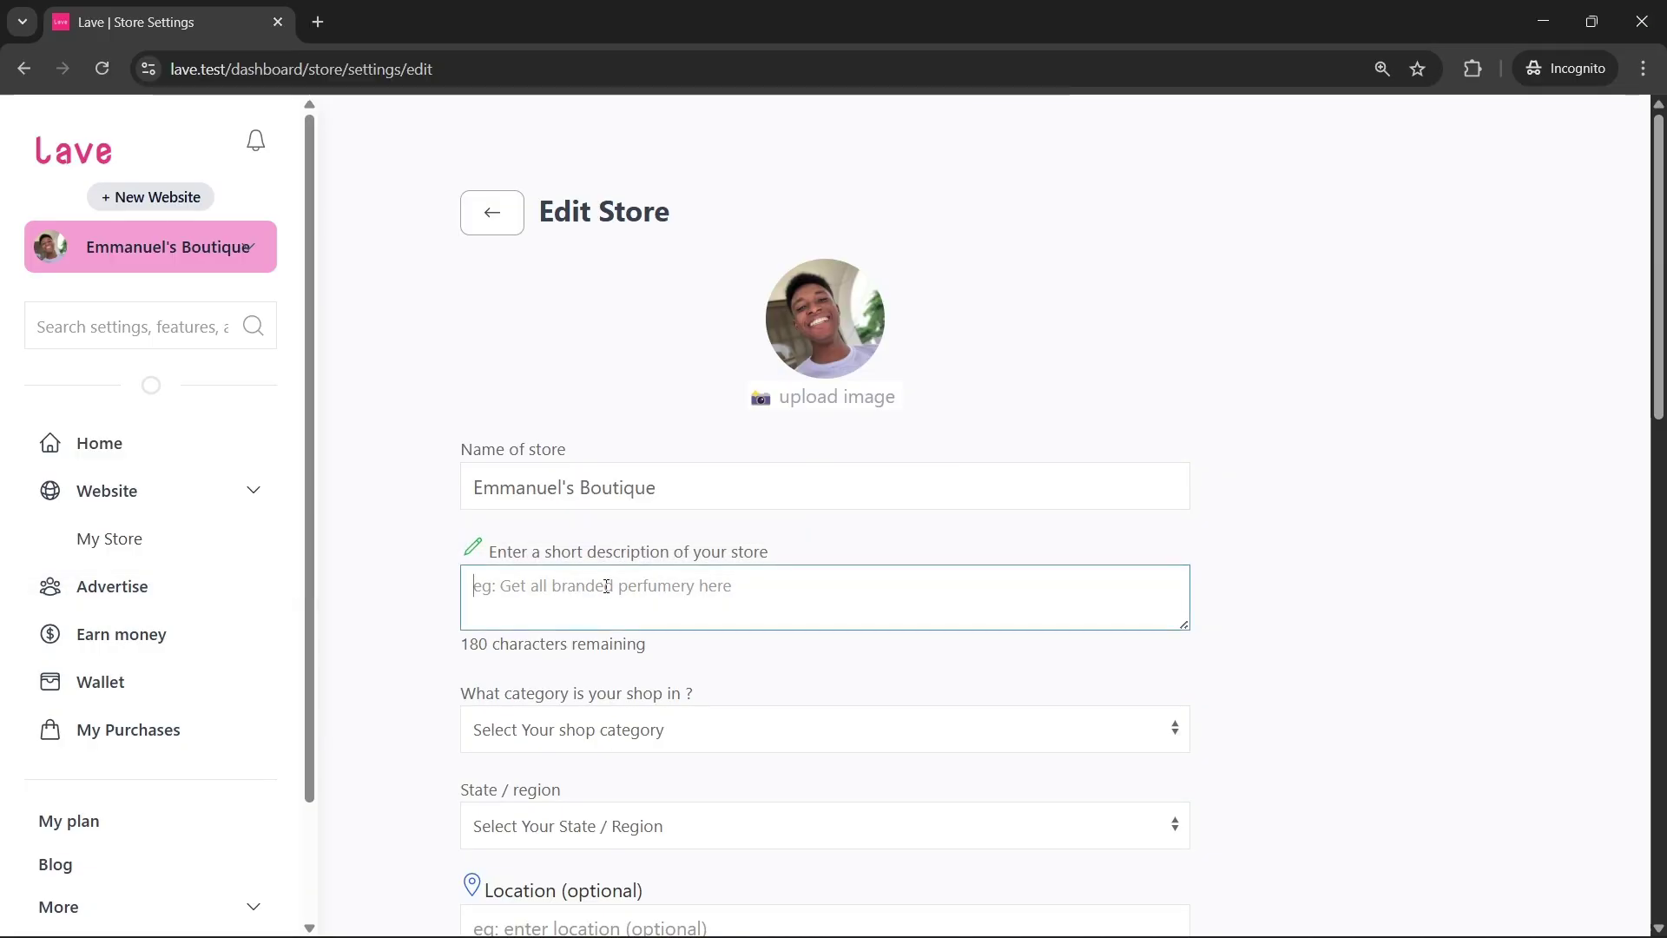
Enter the description 'We sell the best products', choose category Fashion & Apparel and region Greater Accra
text(We s)
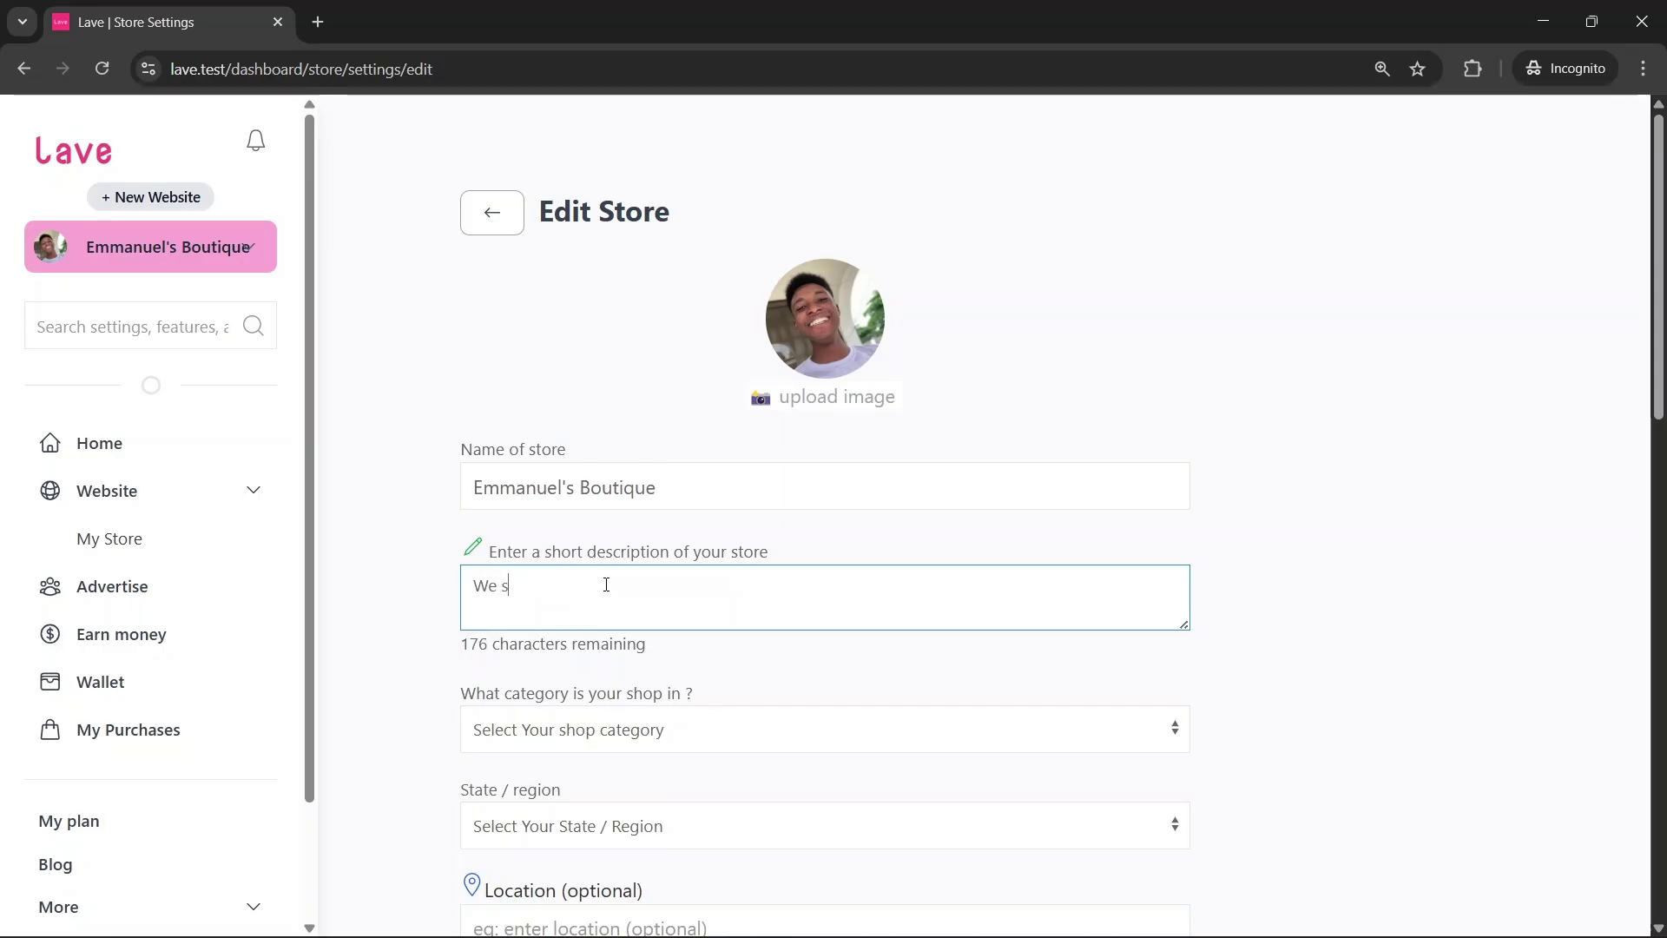
text(ell the best products)
scroll(638, 499, down, 2)
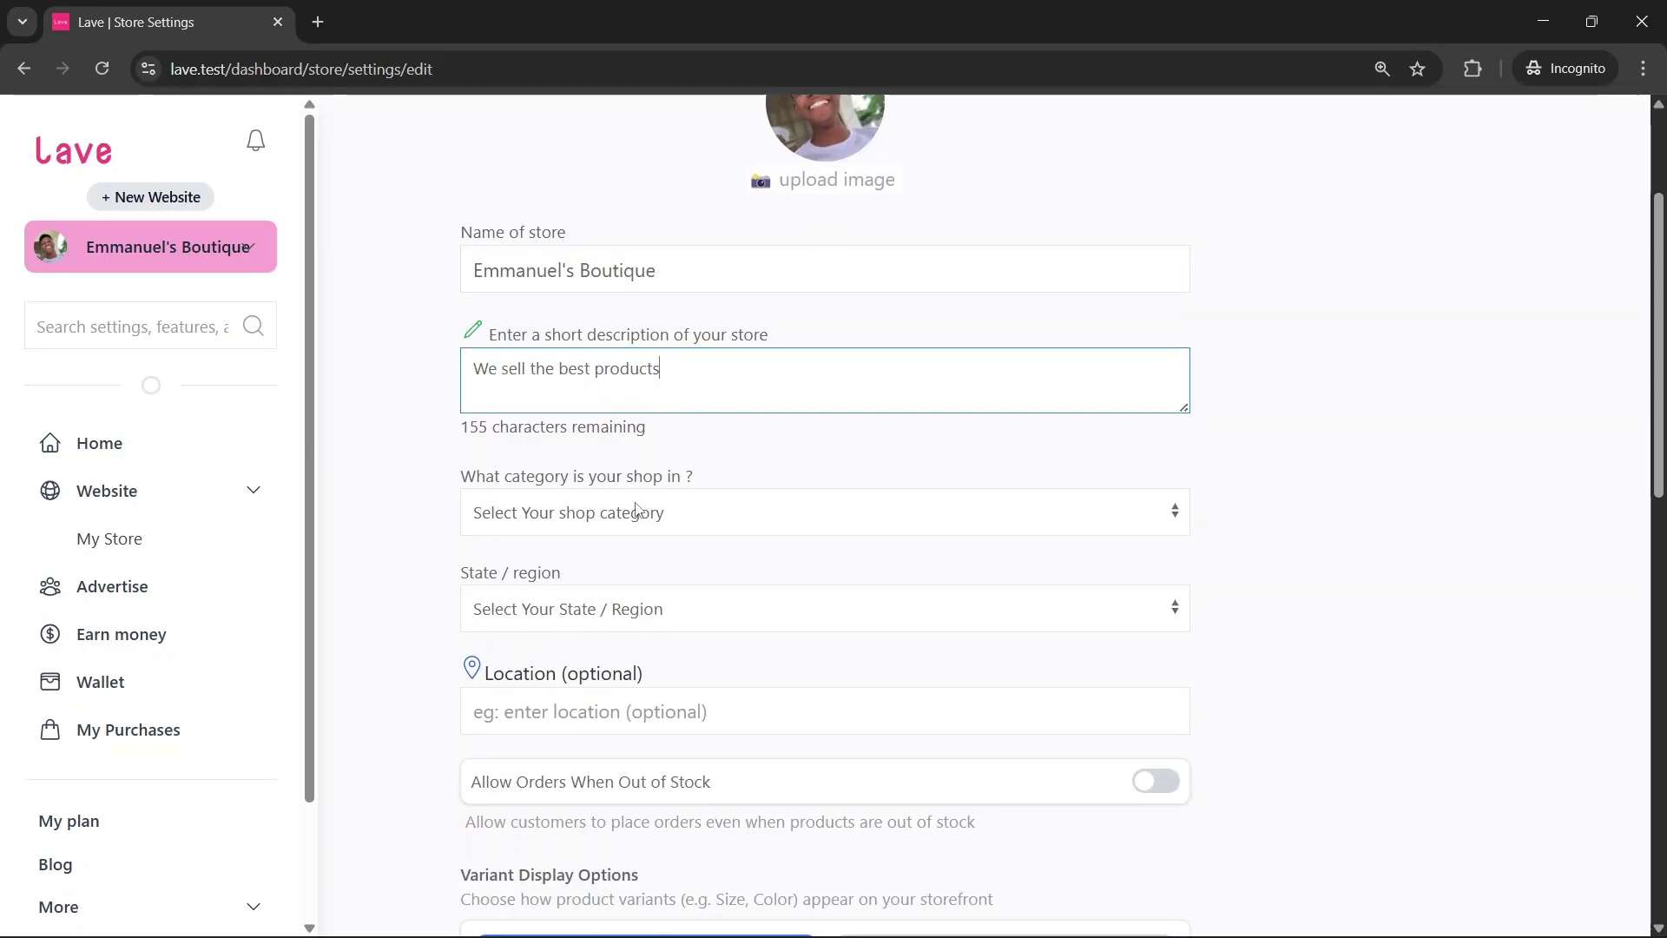
click(639, 520)
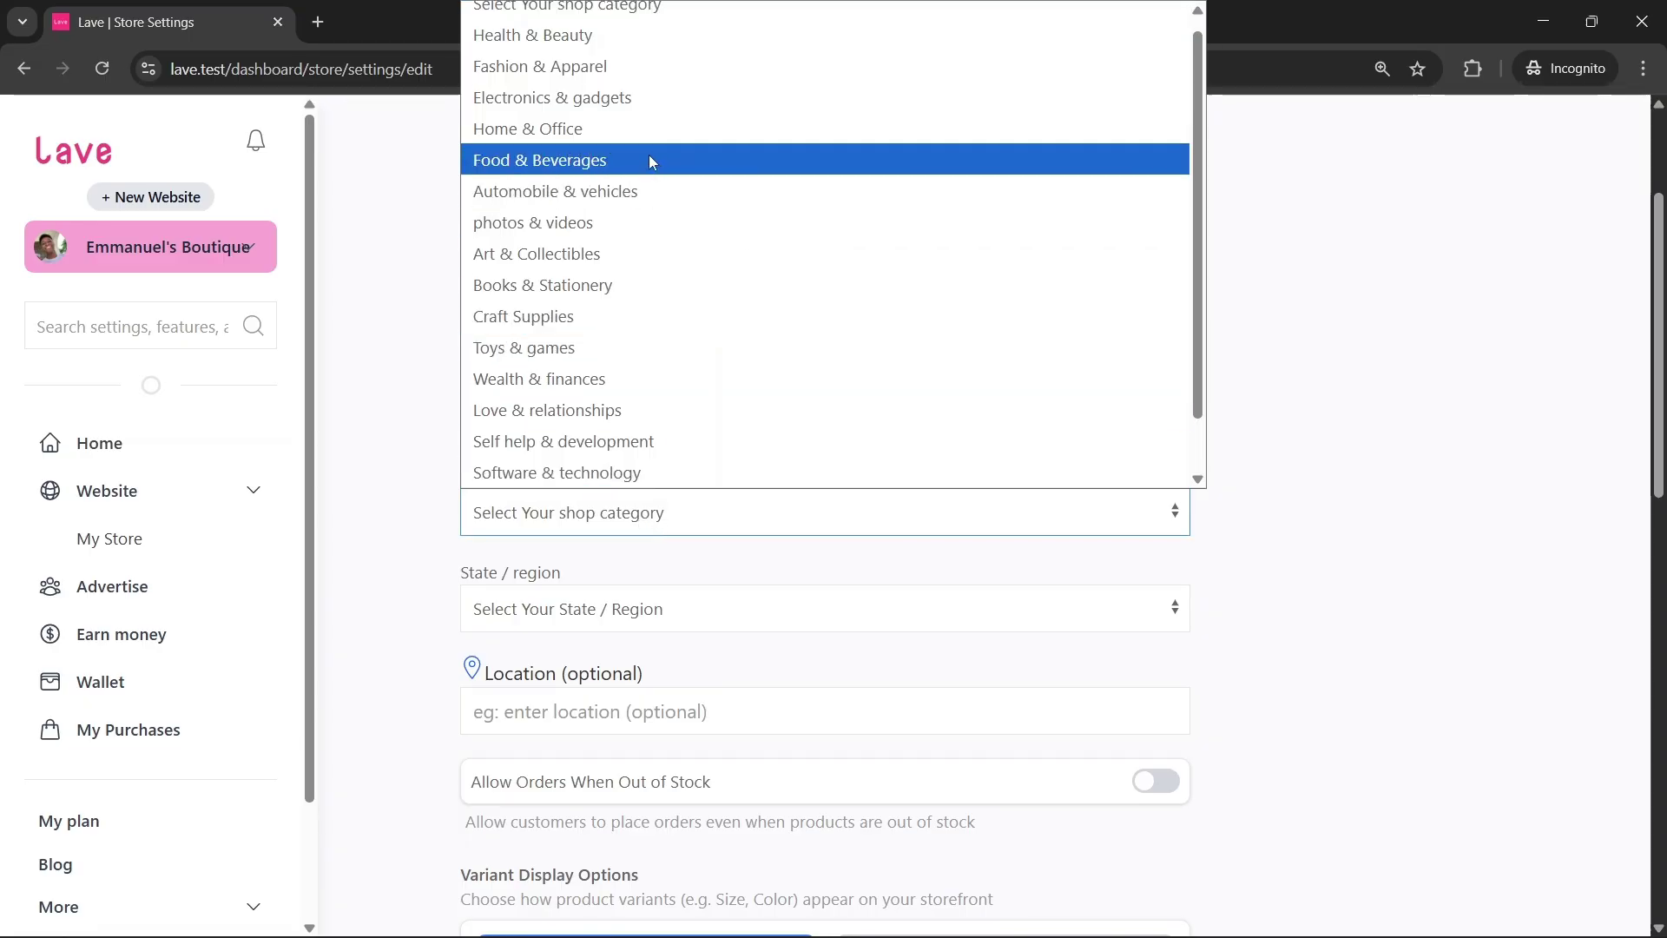
click(642, 66)
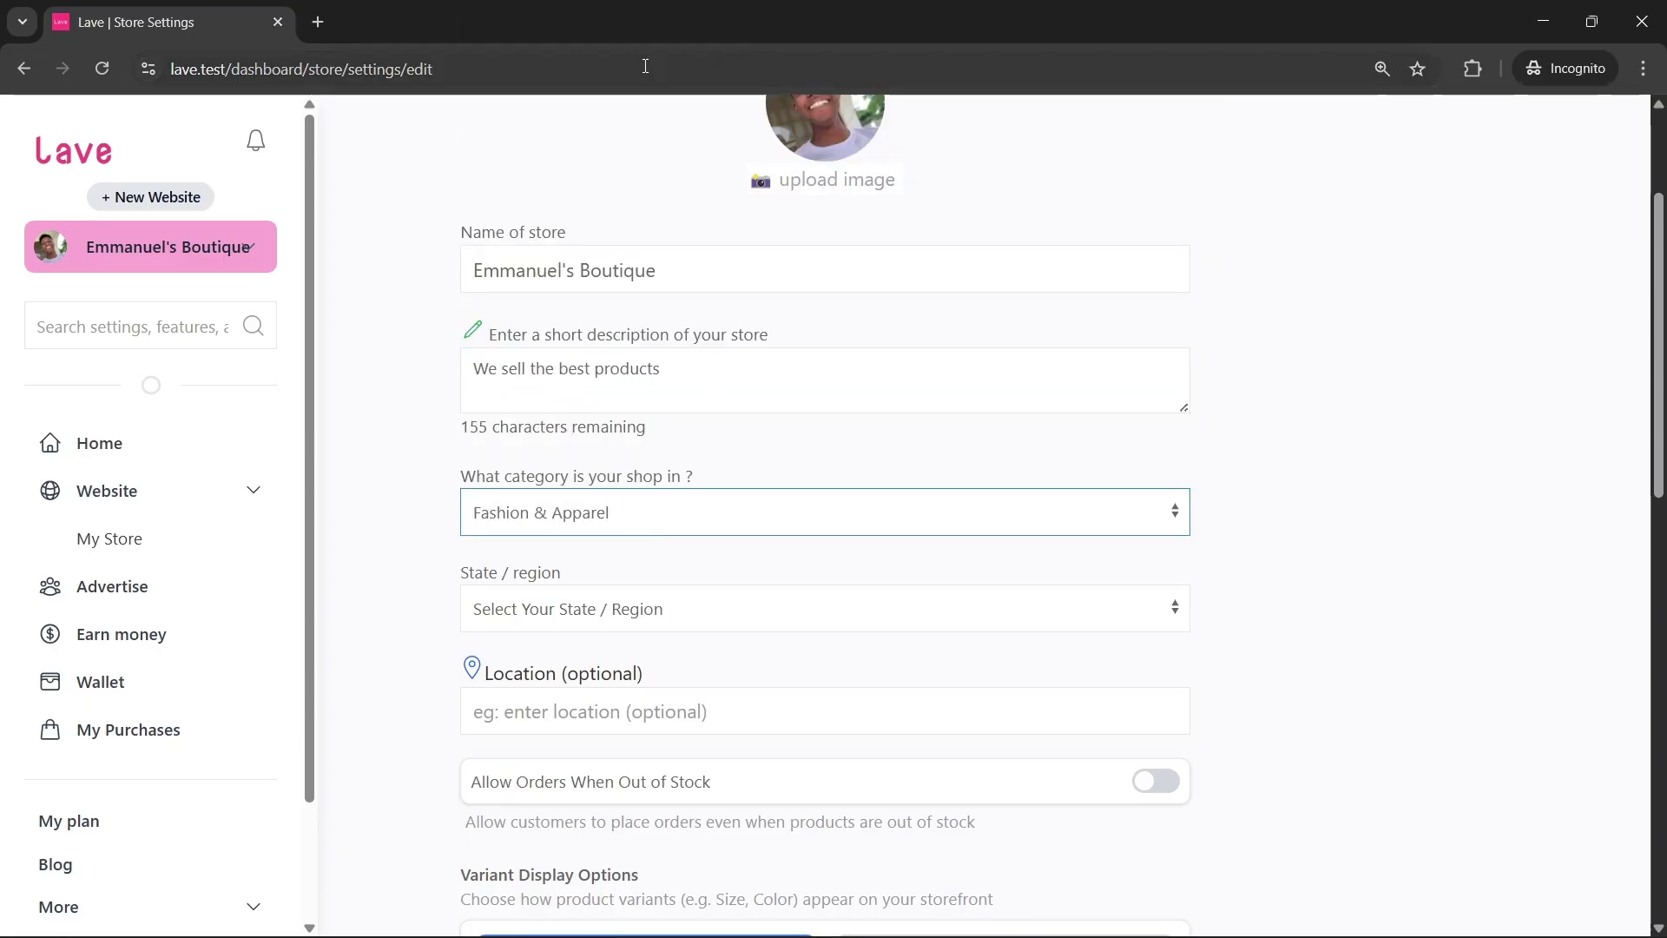
click(684, 618)
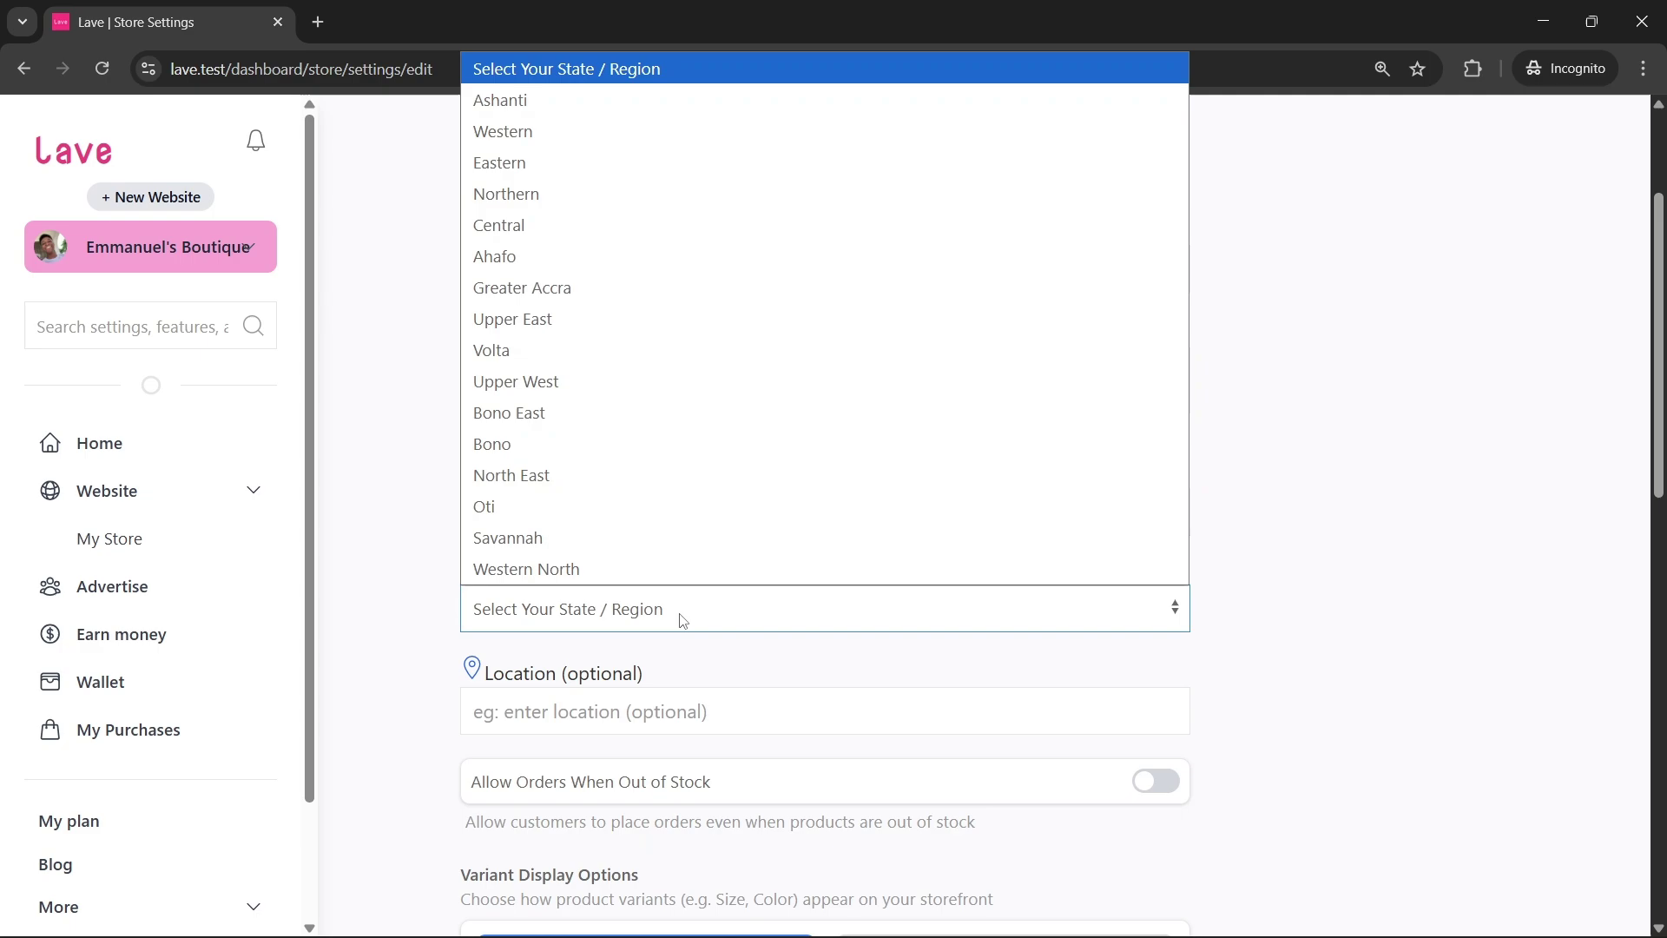
click(637, 294)
scroll(682, 534, down, 2)
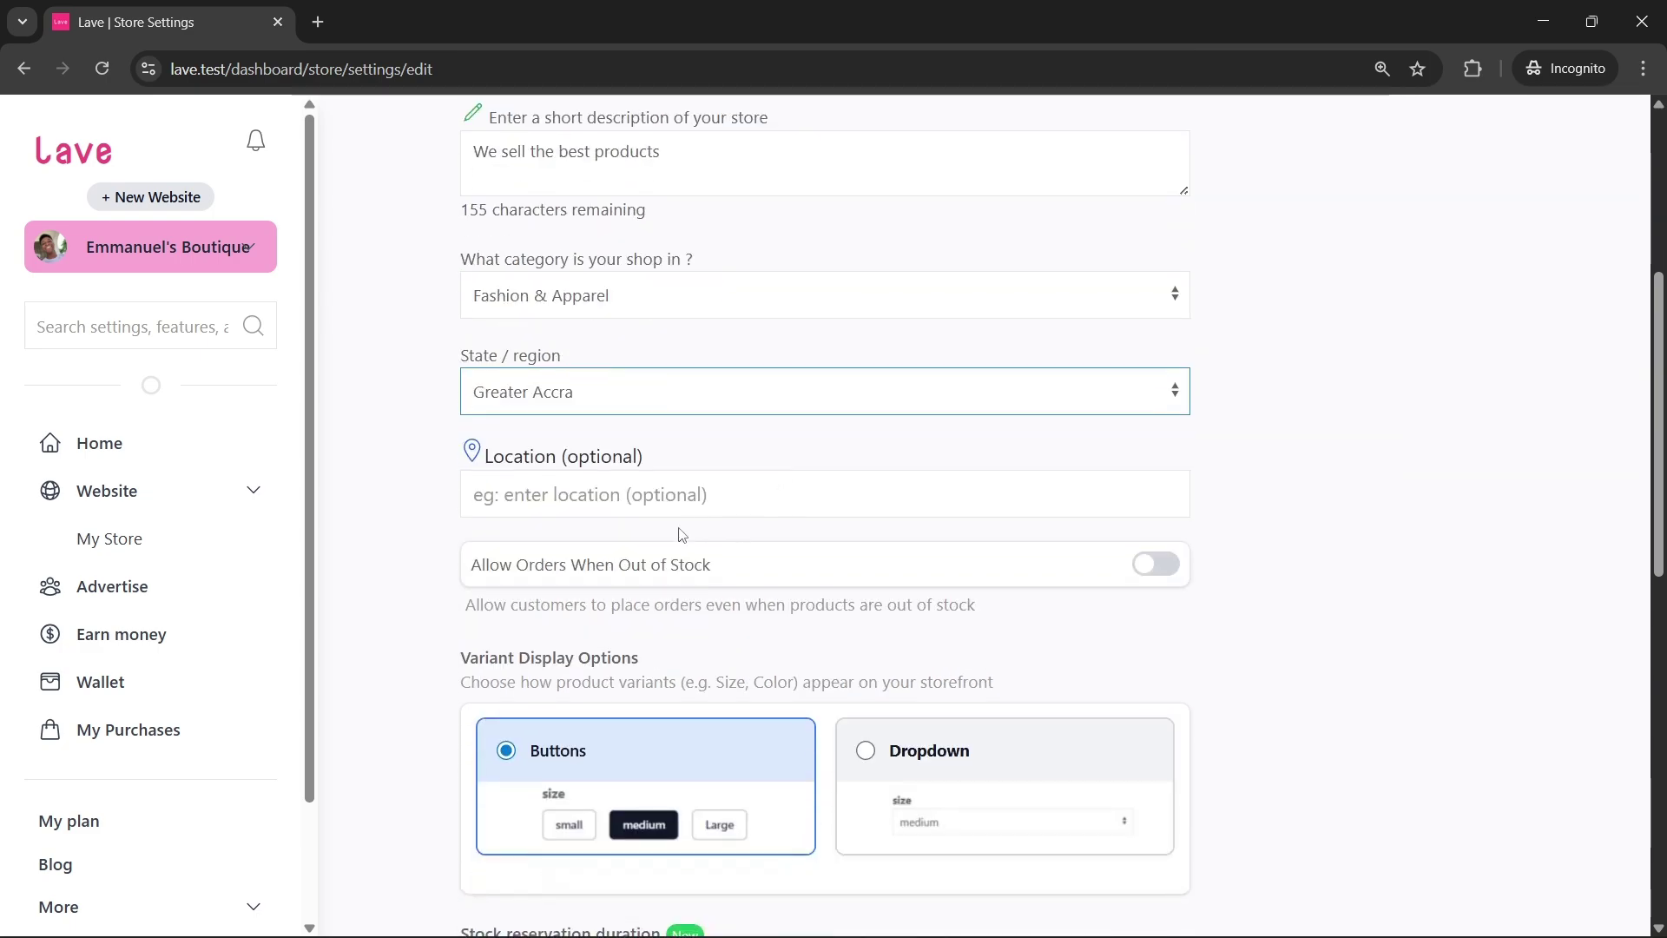
Enter the store location 'Spintex , L Lounge , Accra' and leave out-of-stock ordering switched off
click(642, 496)
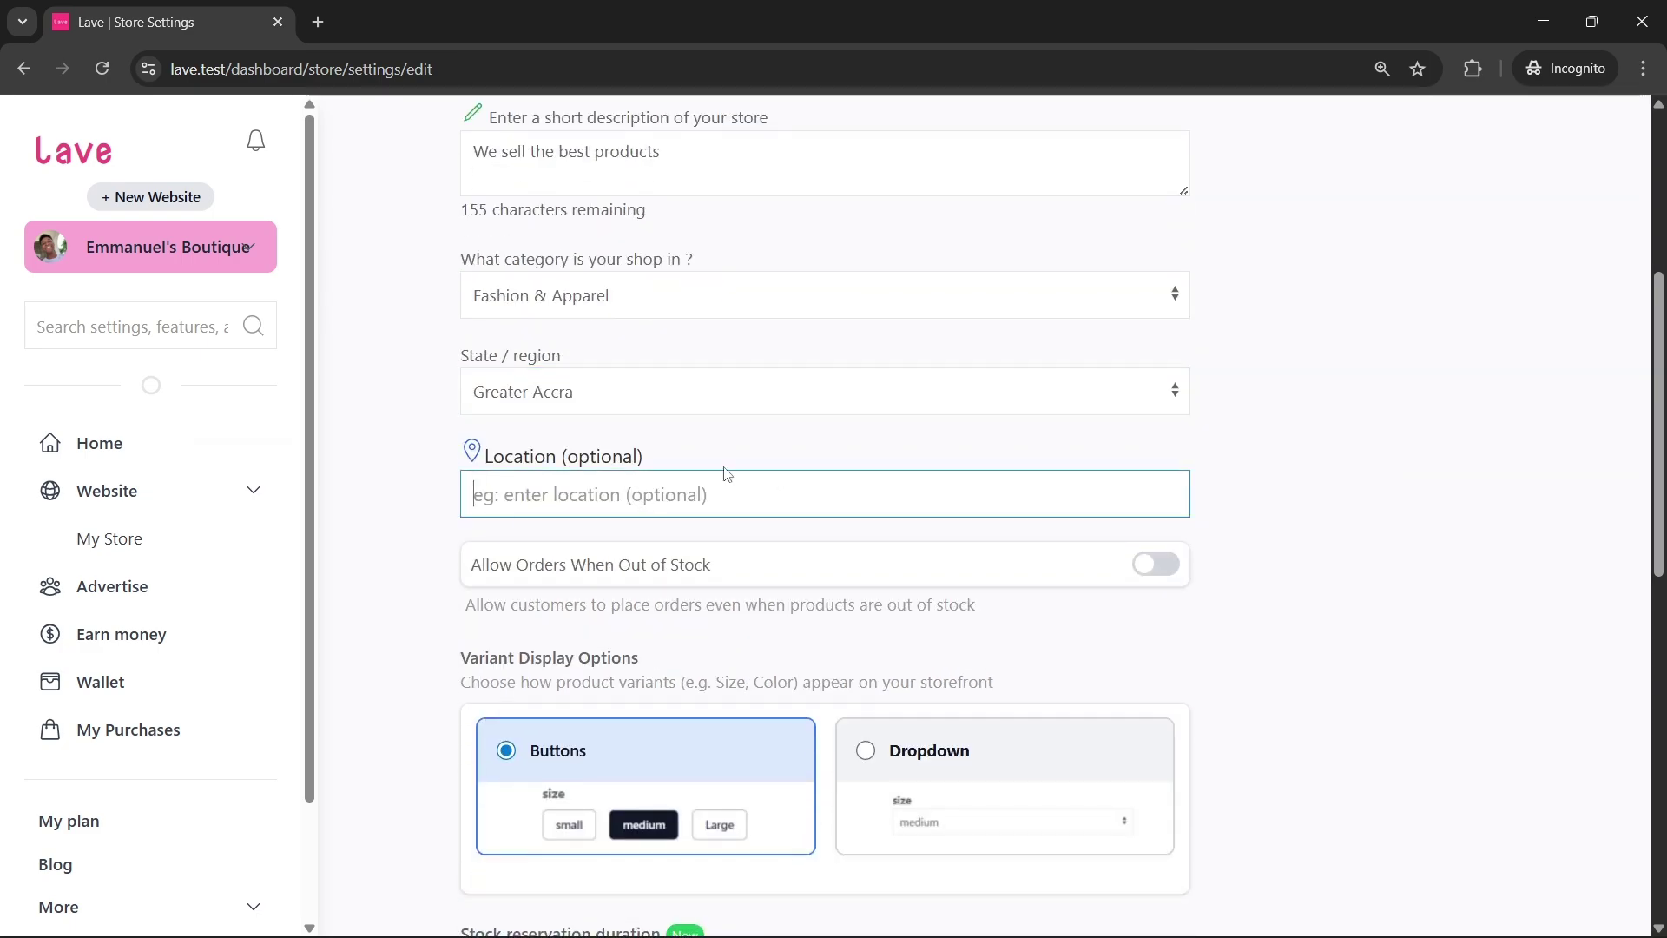
text(Spintex)
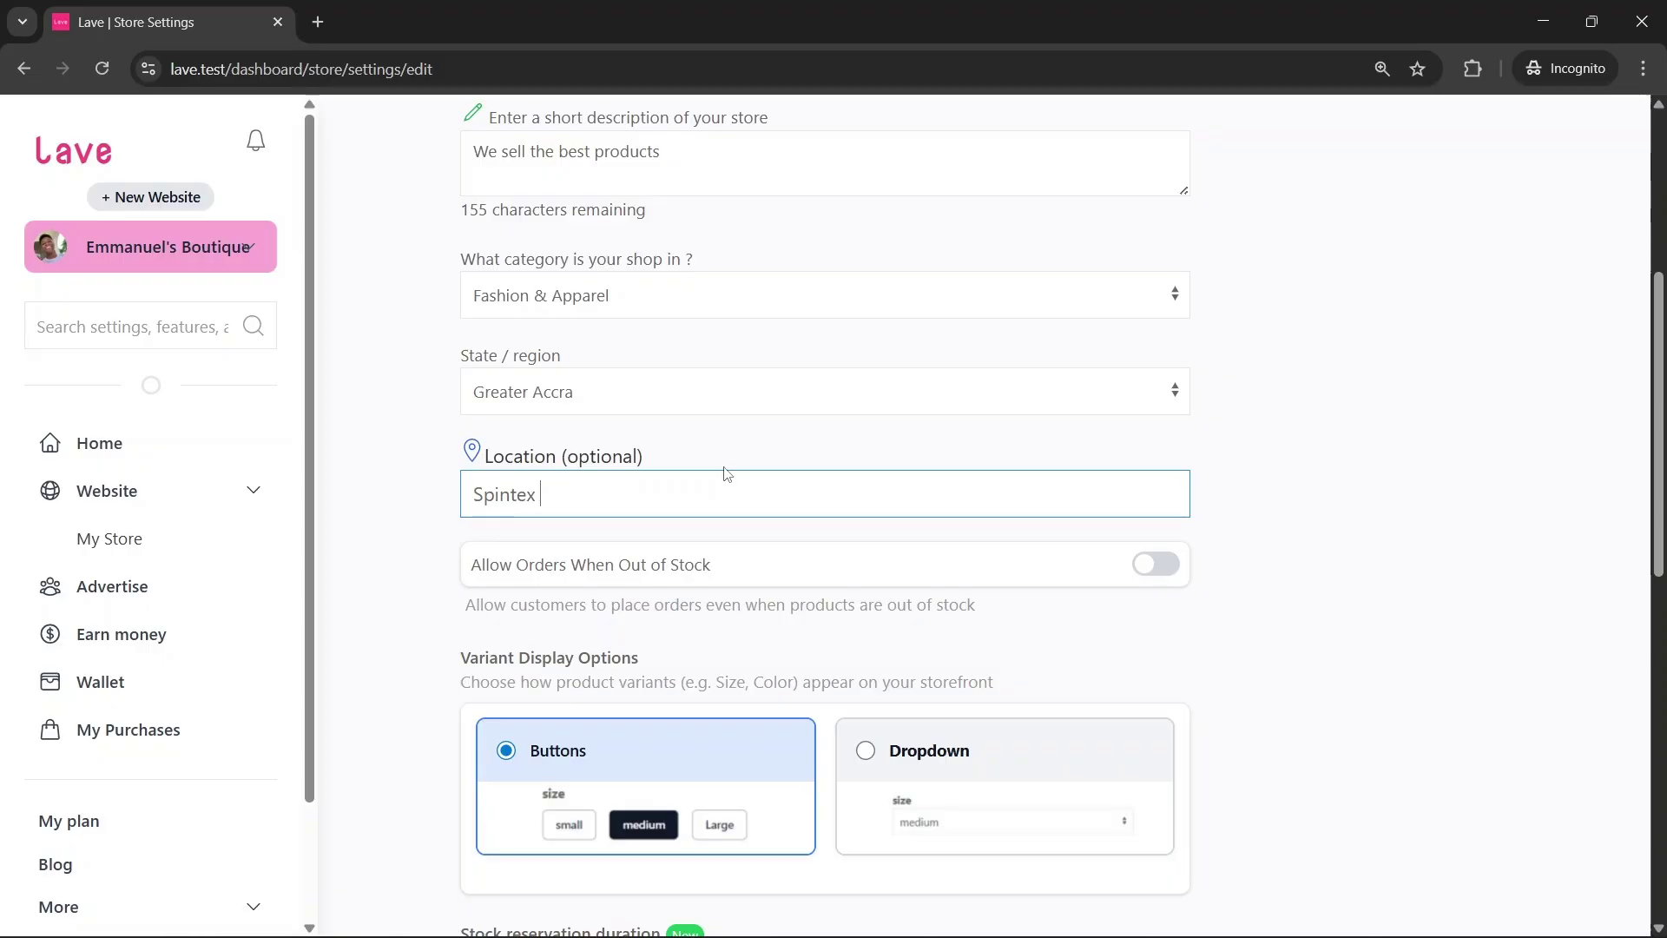
text( , L Lounge , Accra)
scroll(726, 474, down, 2)
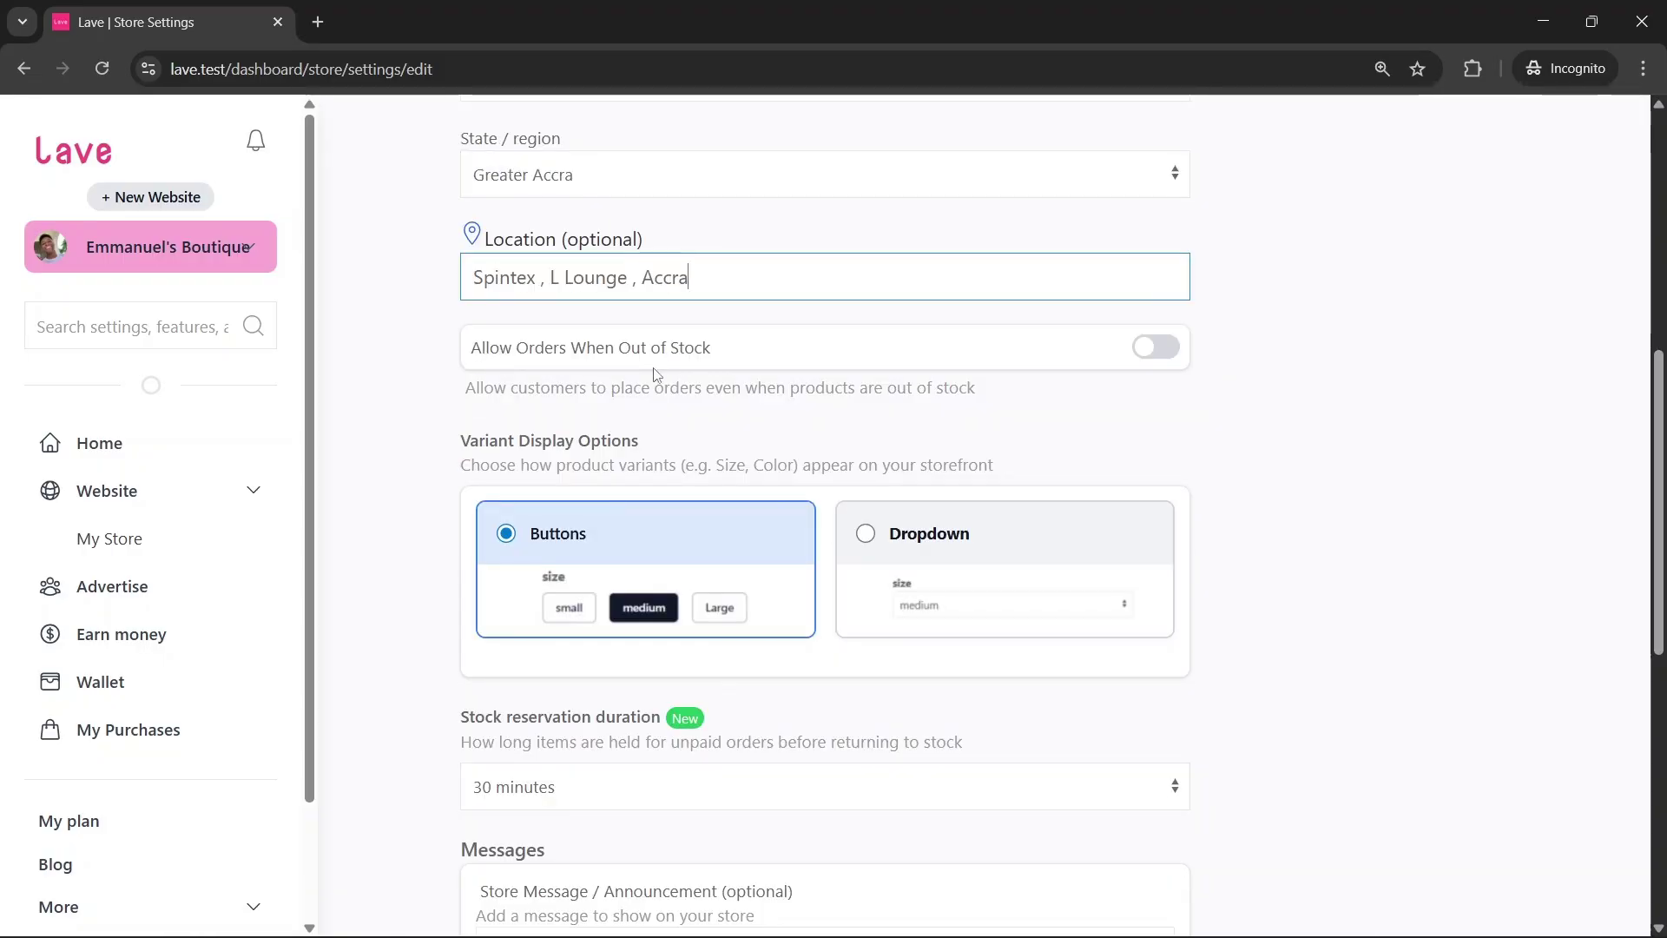
click(656, 351)
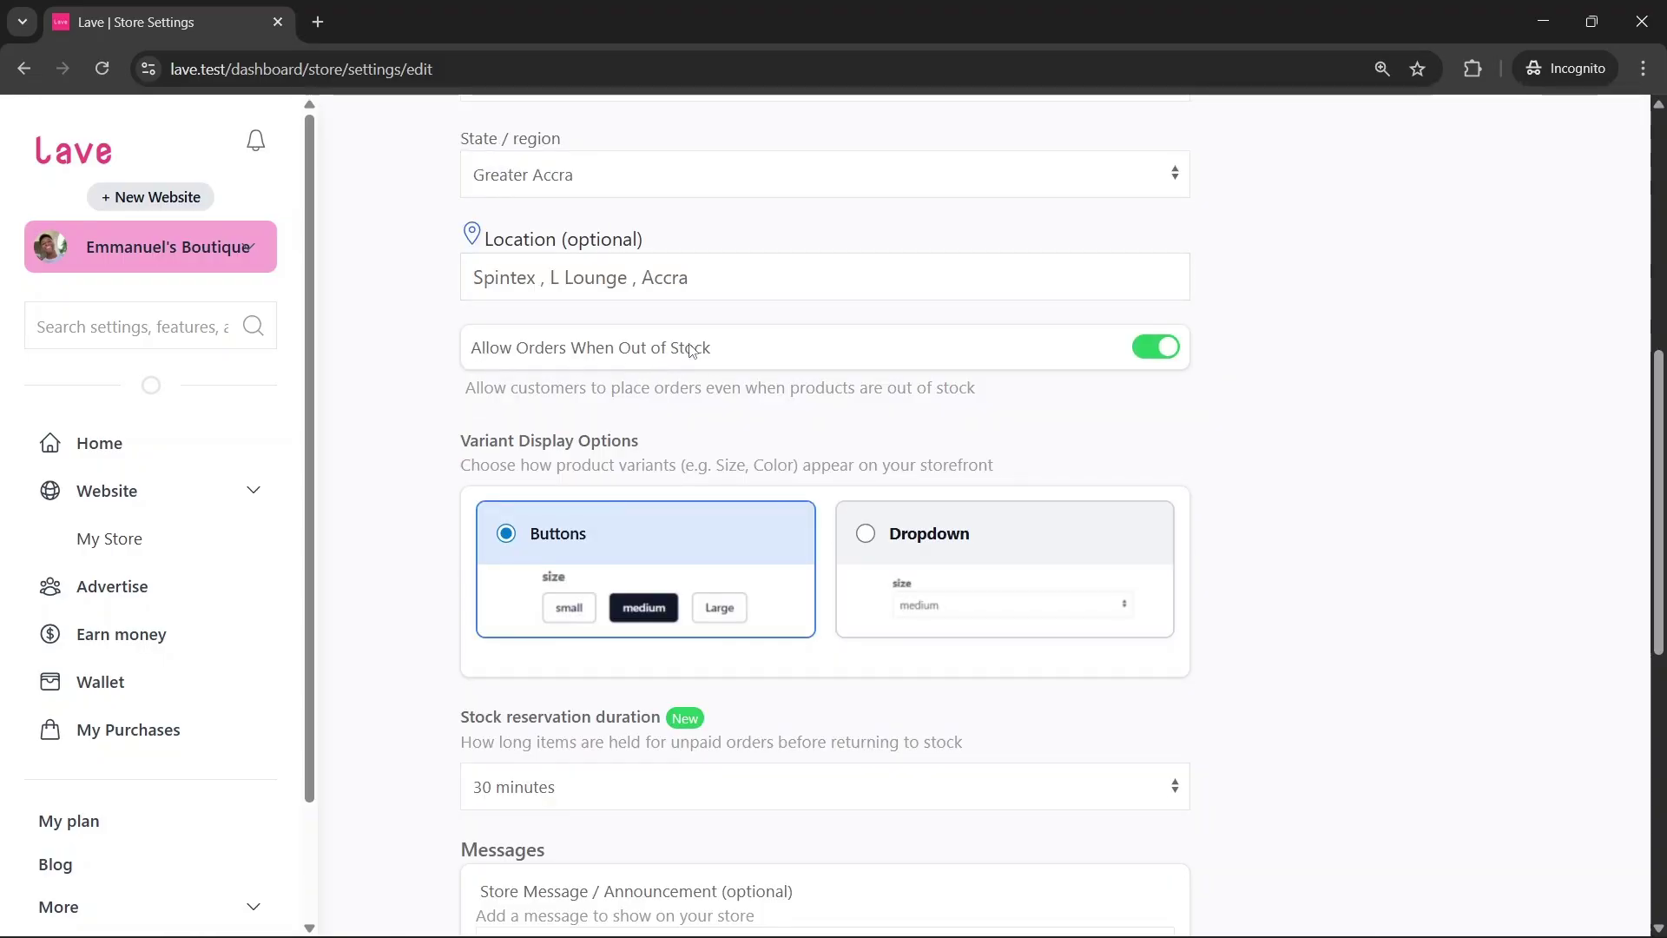
click(672, 349)
scroll(697, 375, down, 1)
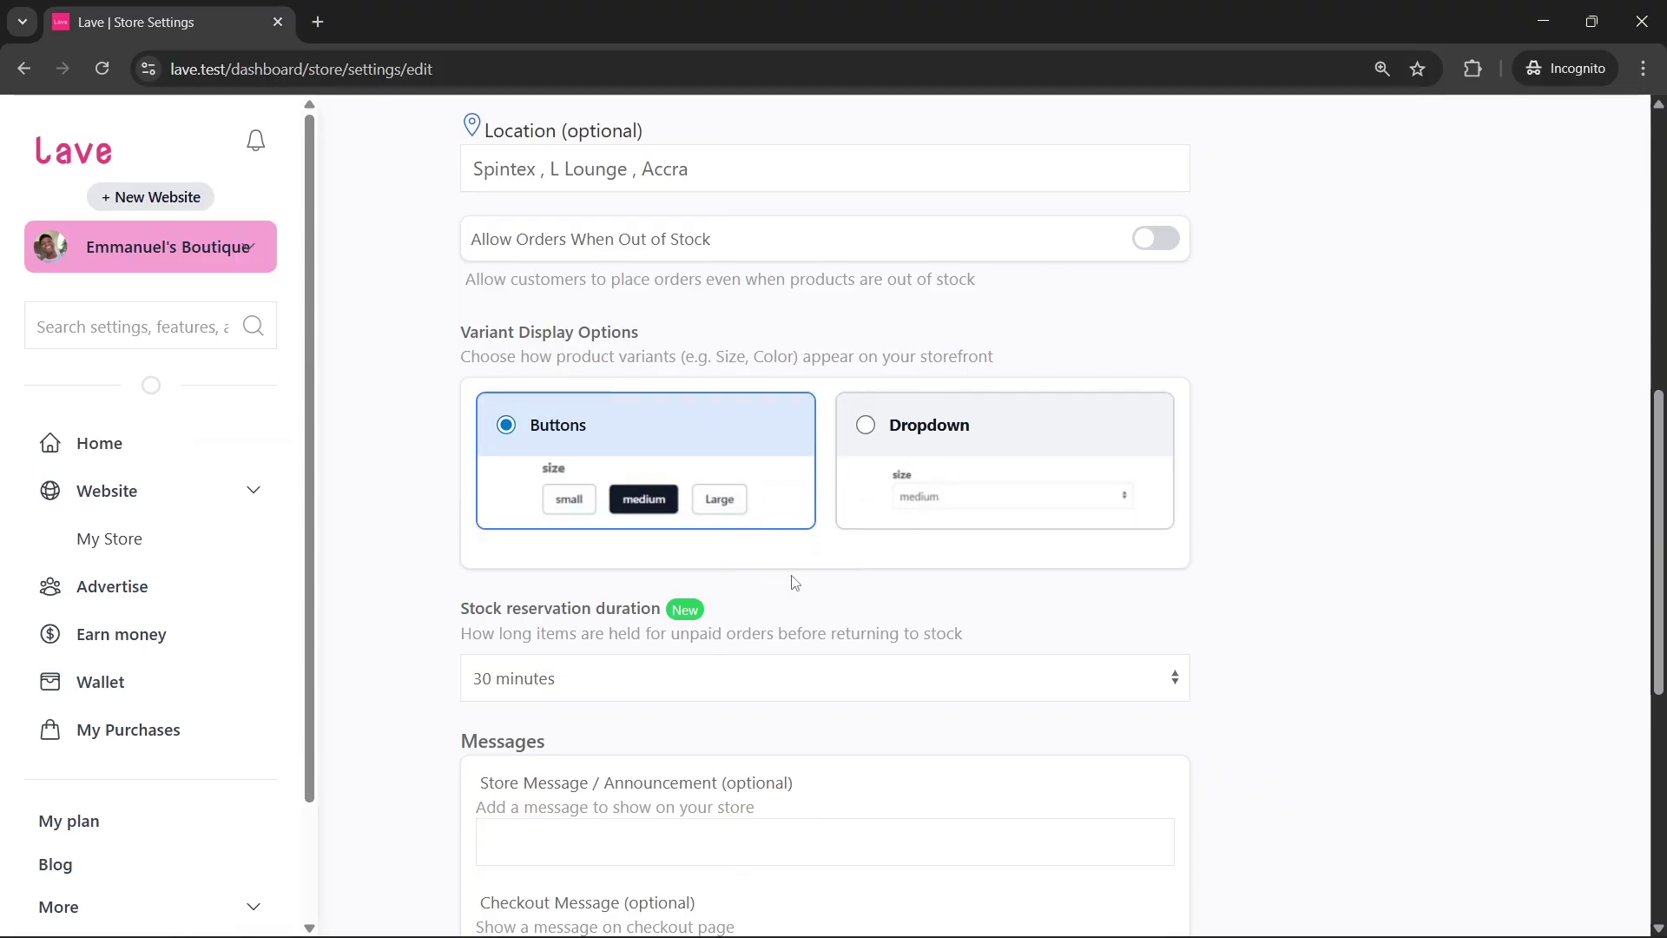
scroll(703, 584, down, 3)
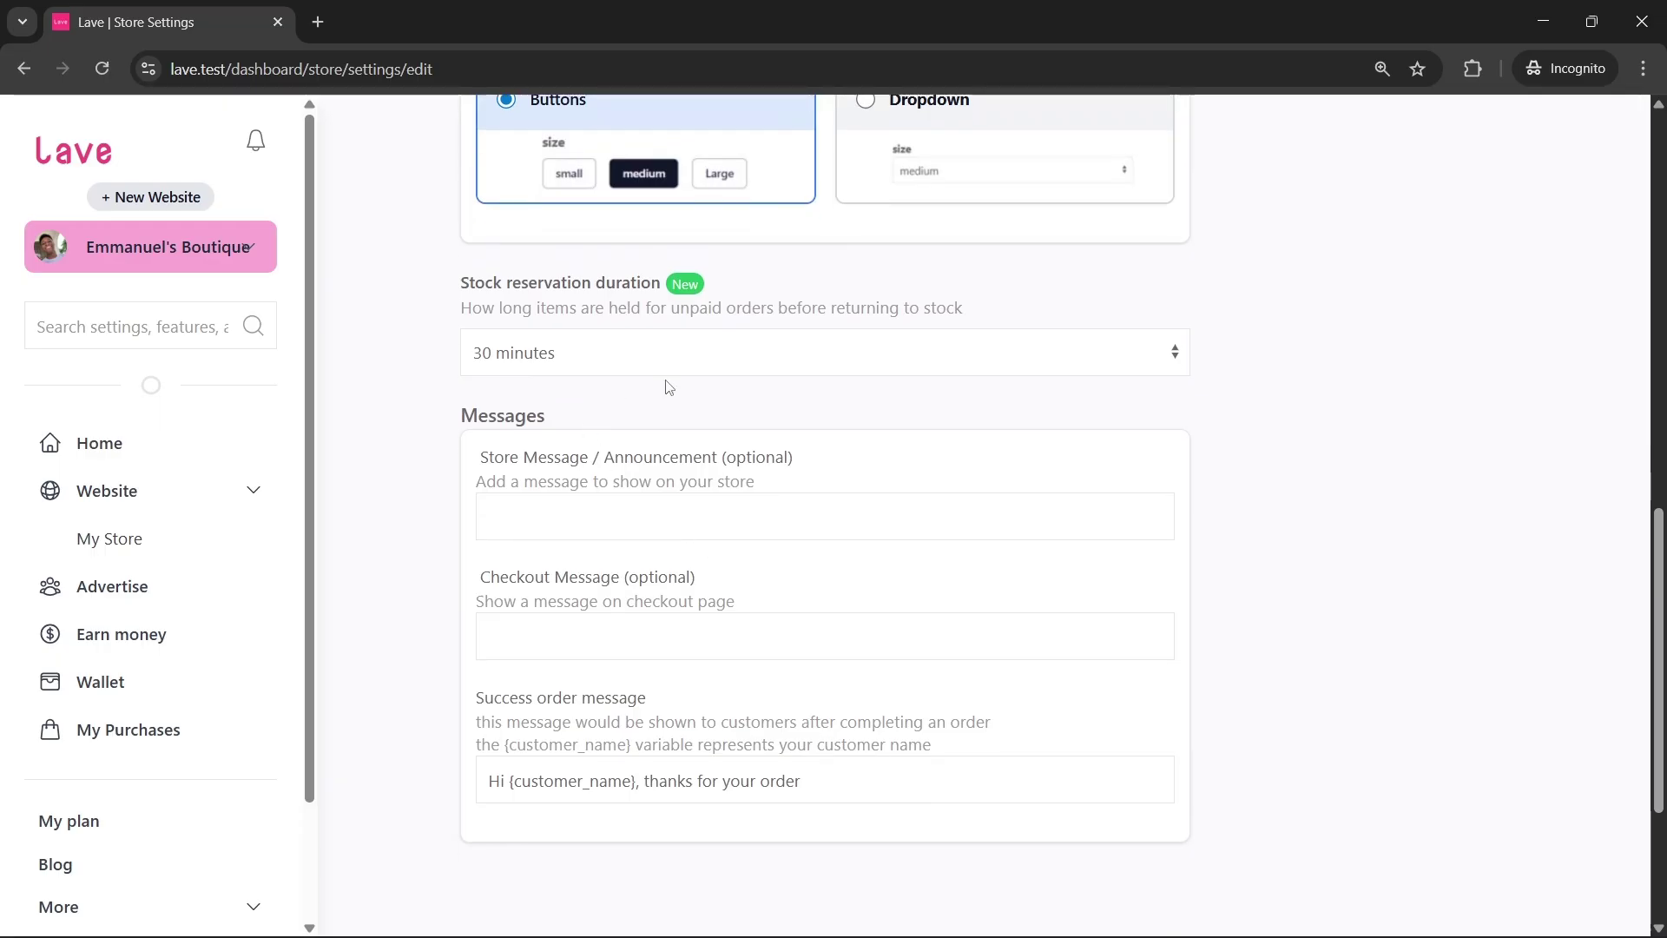
Keep the stock reservation duration at 30 minutes
click(486, 352)
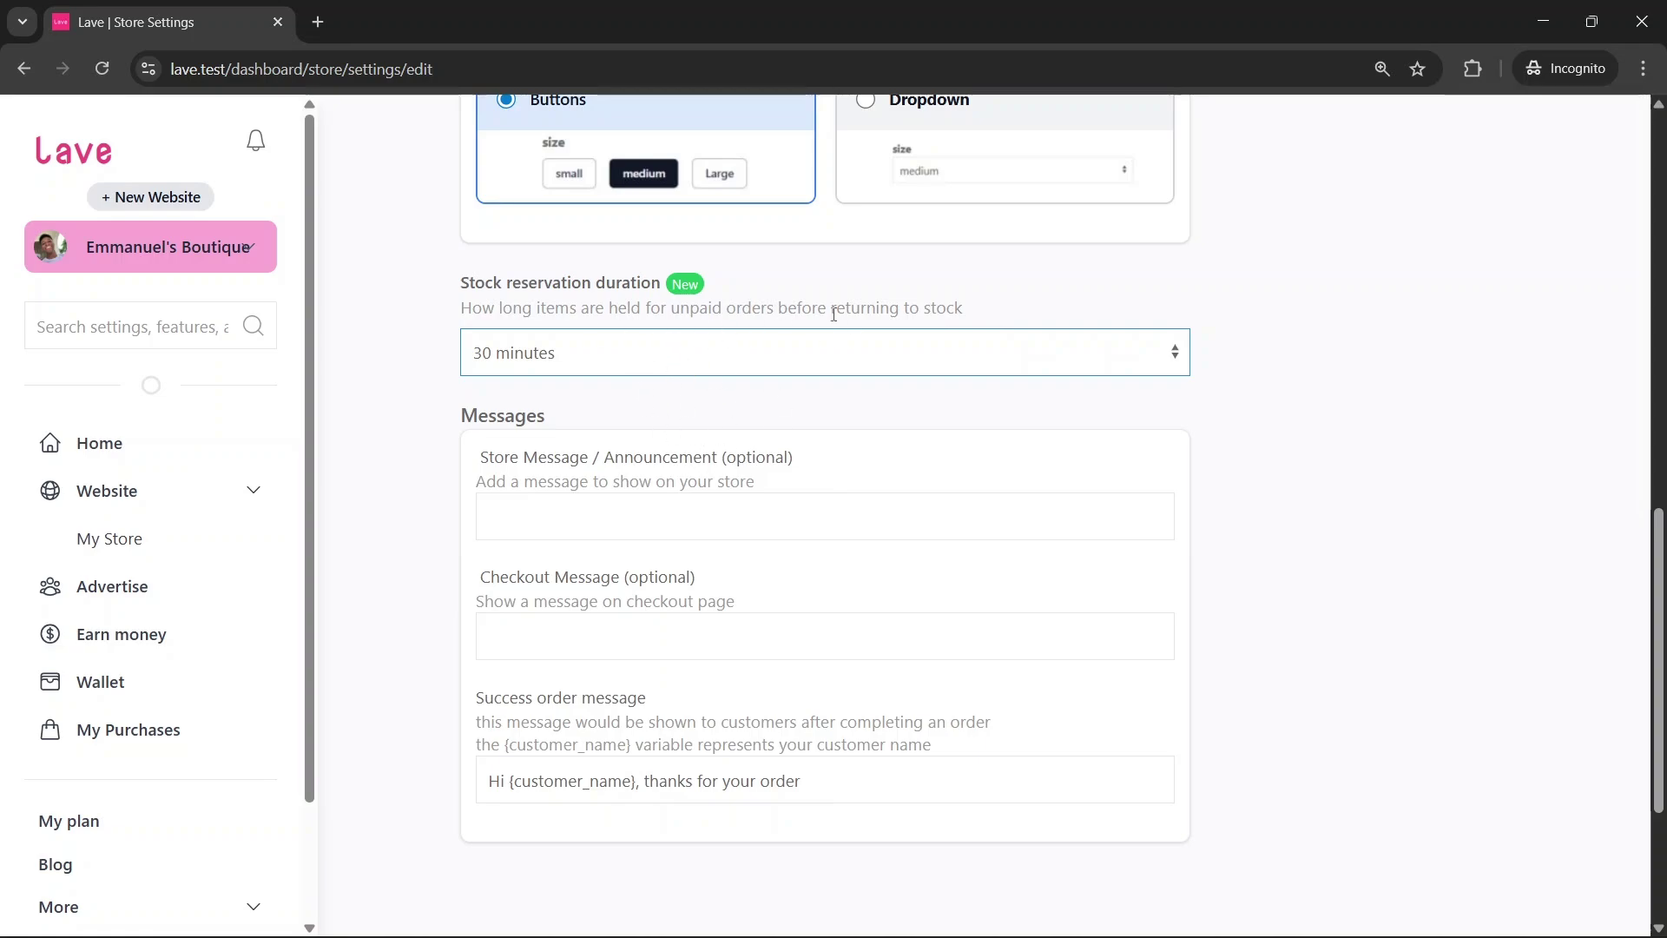
click(618, 358)
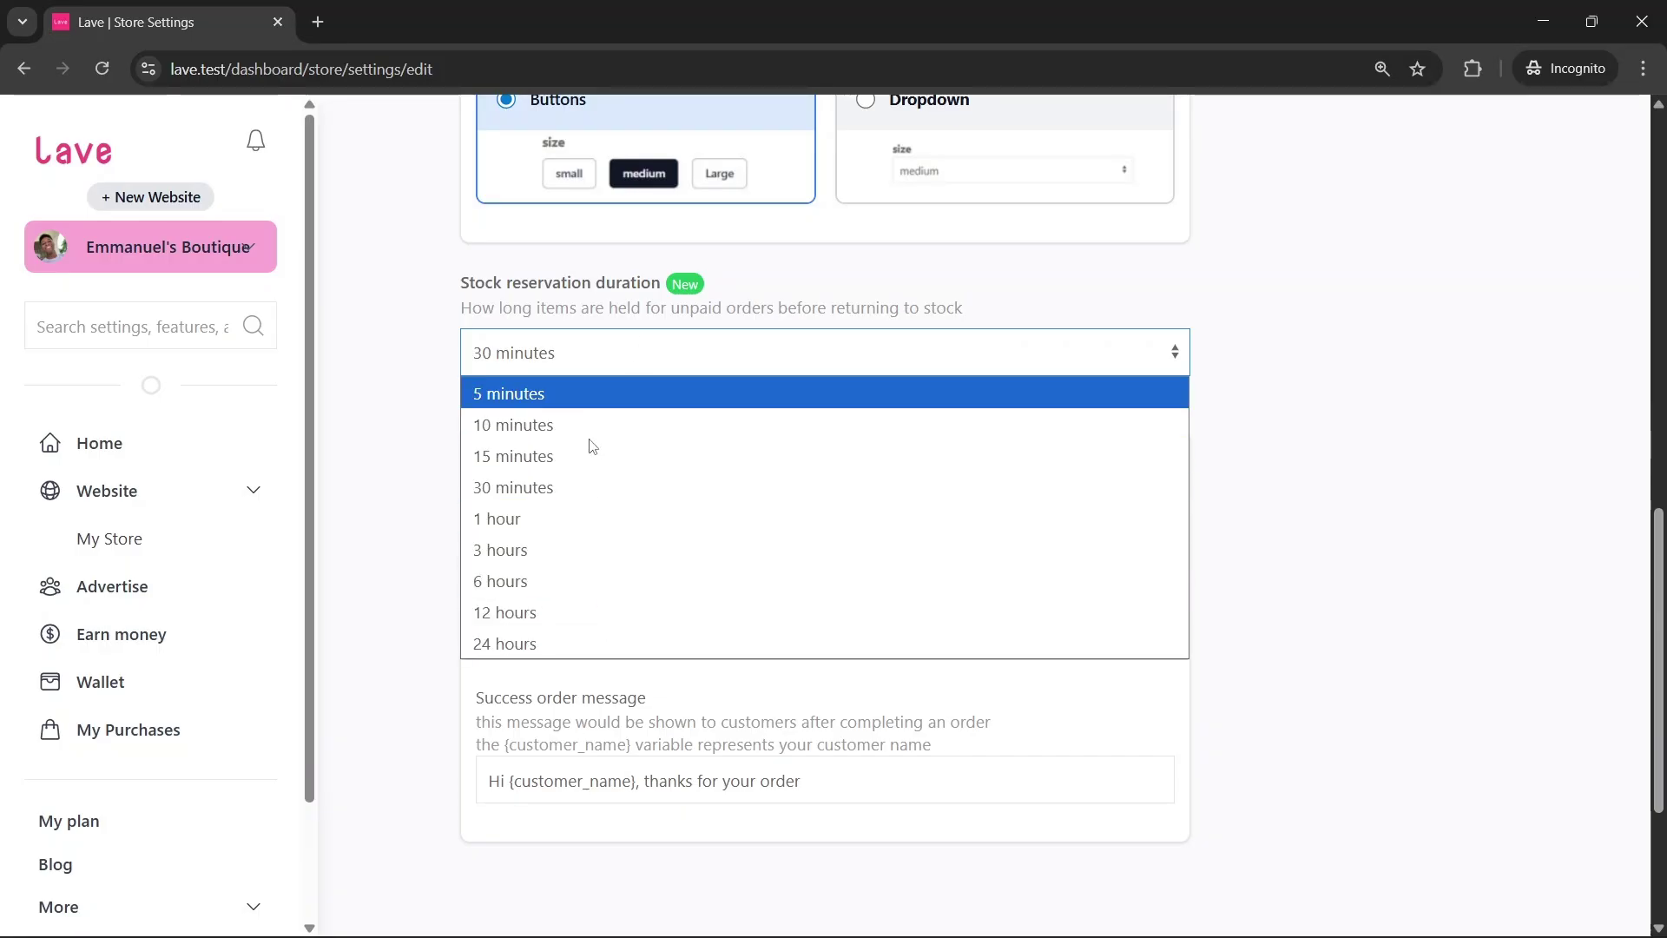
click(580, 374)
scroll(504, 413, down, 1)
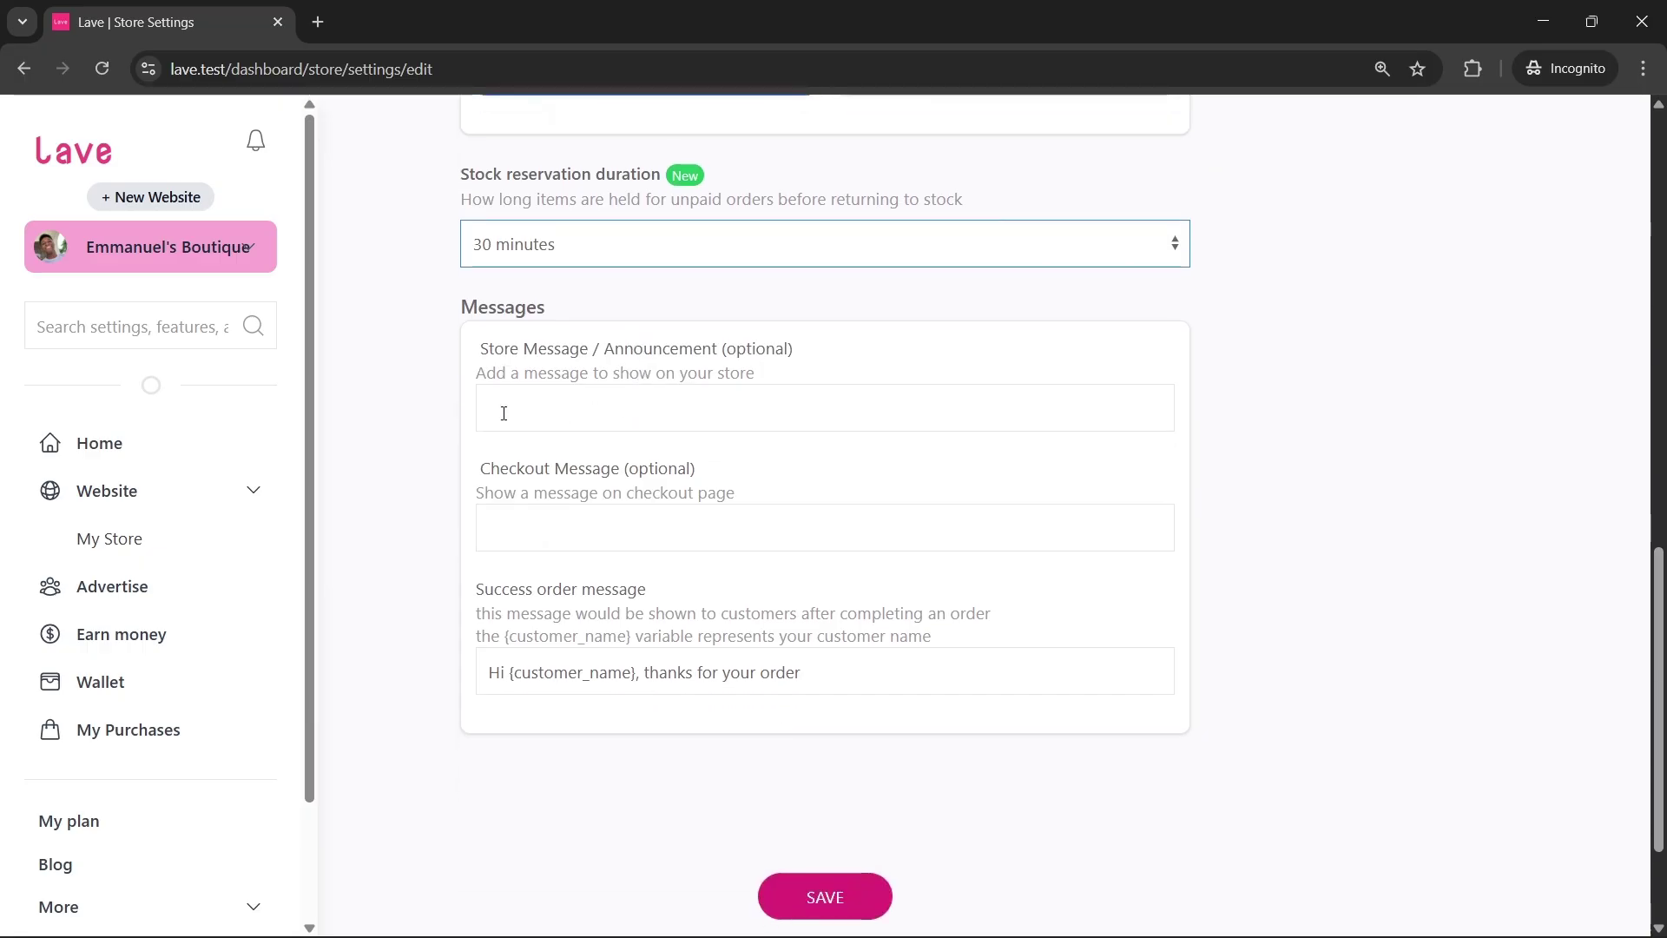
click(527, 406)
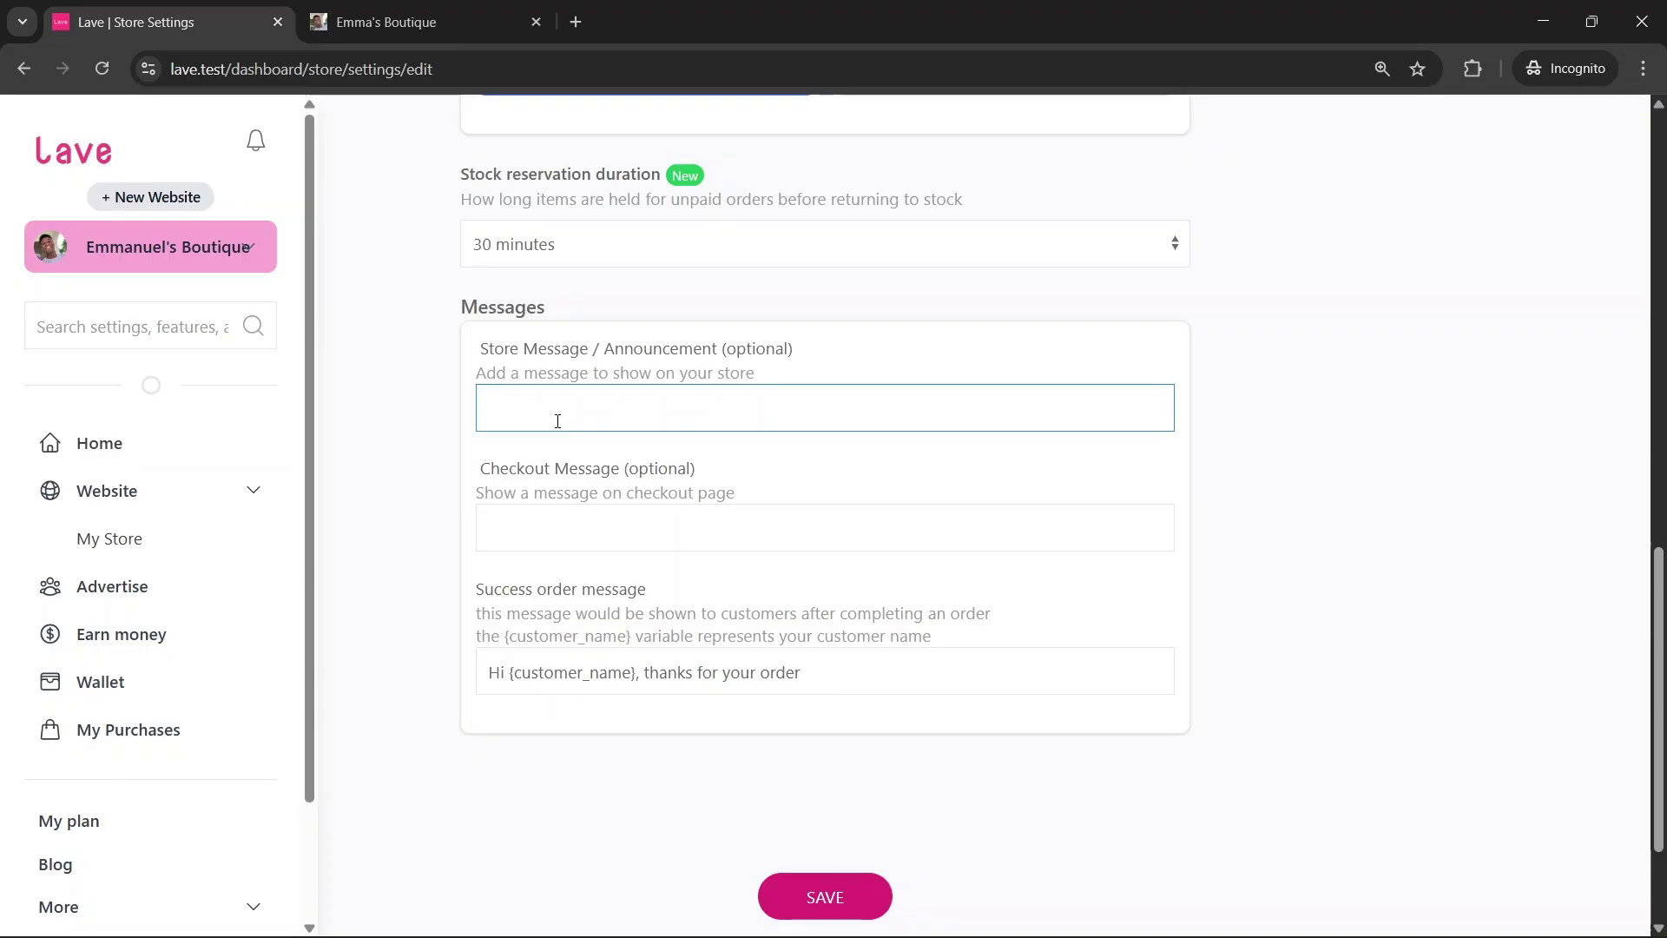
click(386, 12)
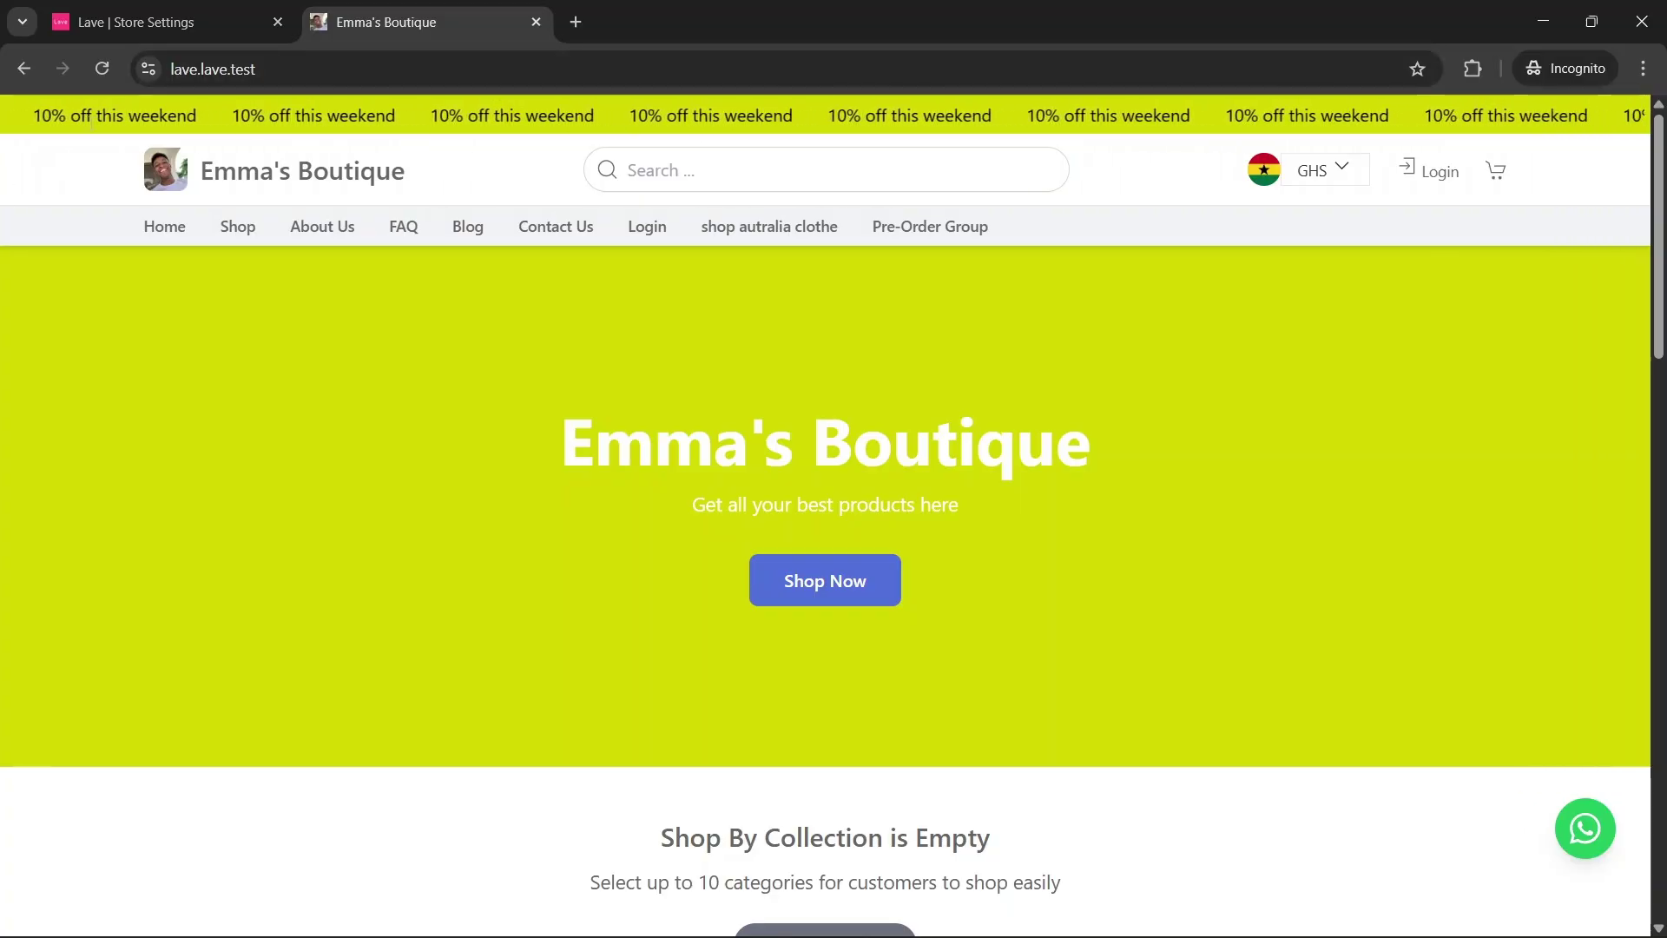
click(134, 22)
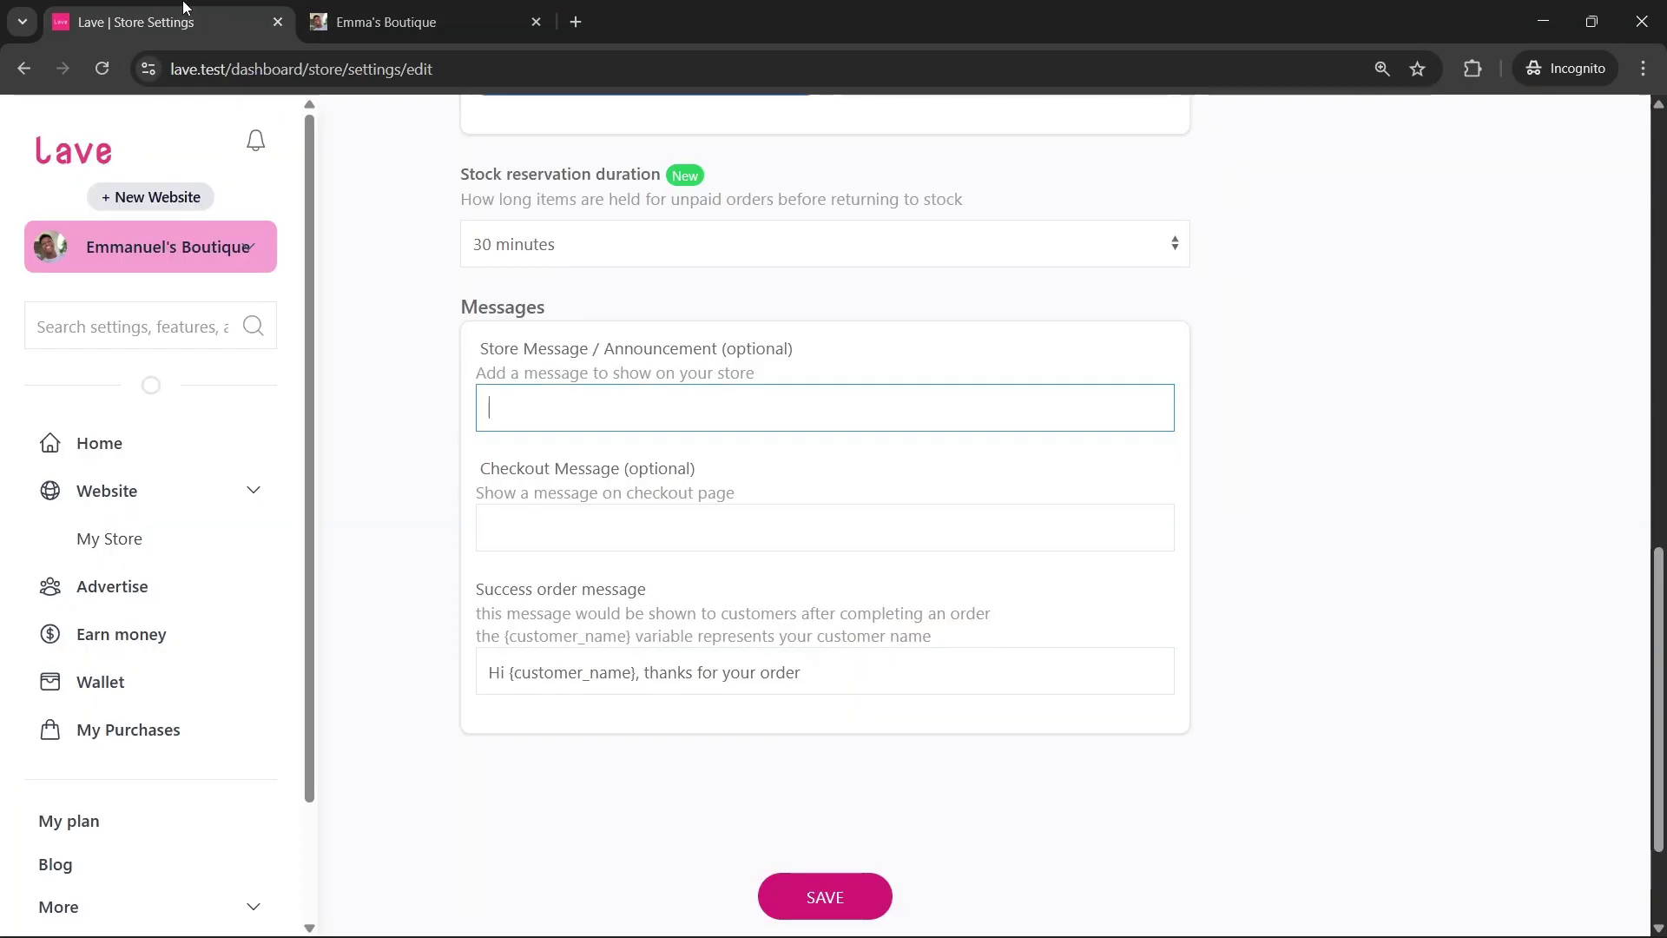
Leave the announcement message empty, check the success order message, and save the store settings
click(566, 469)
scroll(563, 473, down, 1)
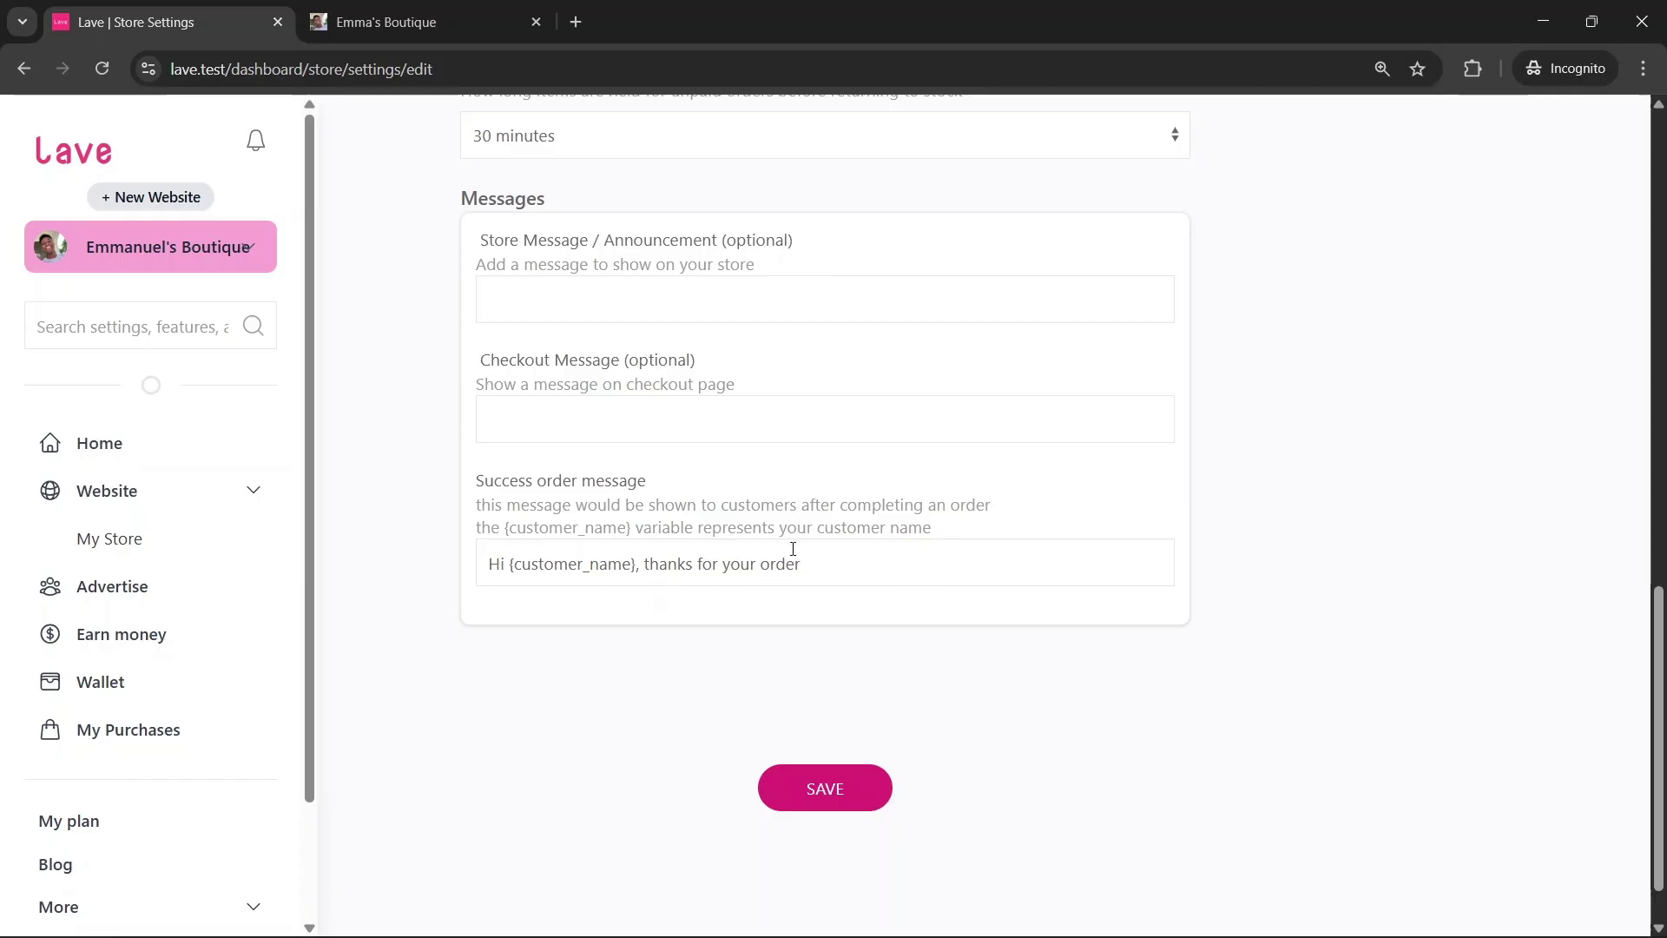
click(812, 566)
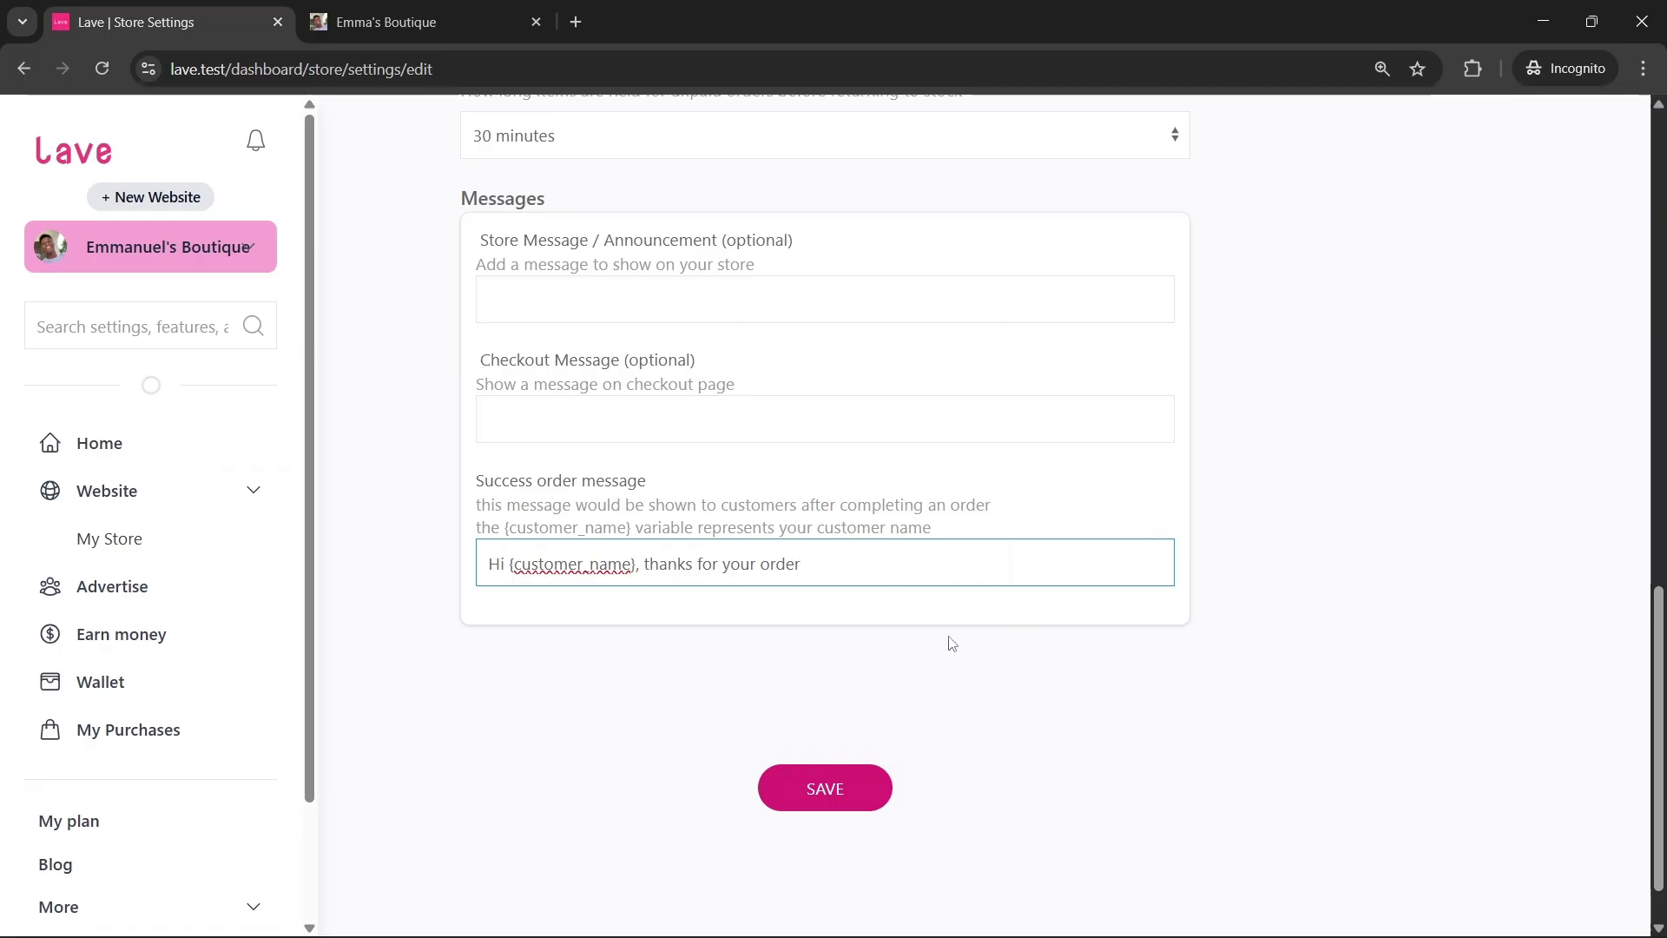
click(861, 789)
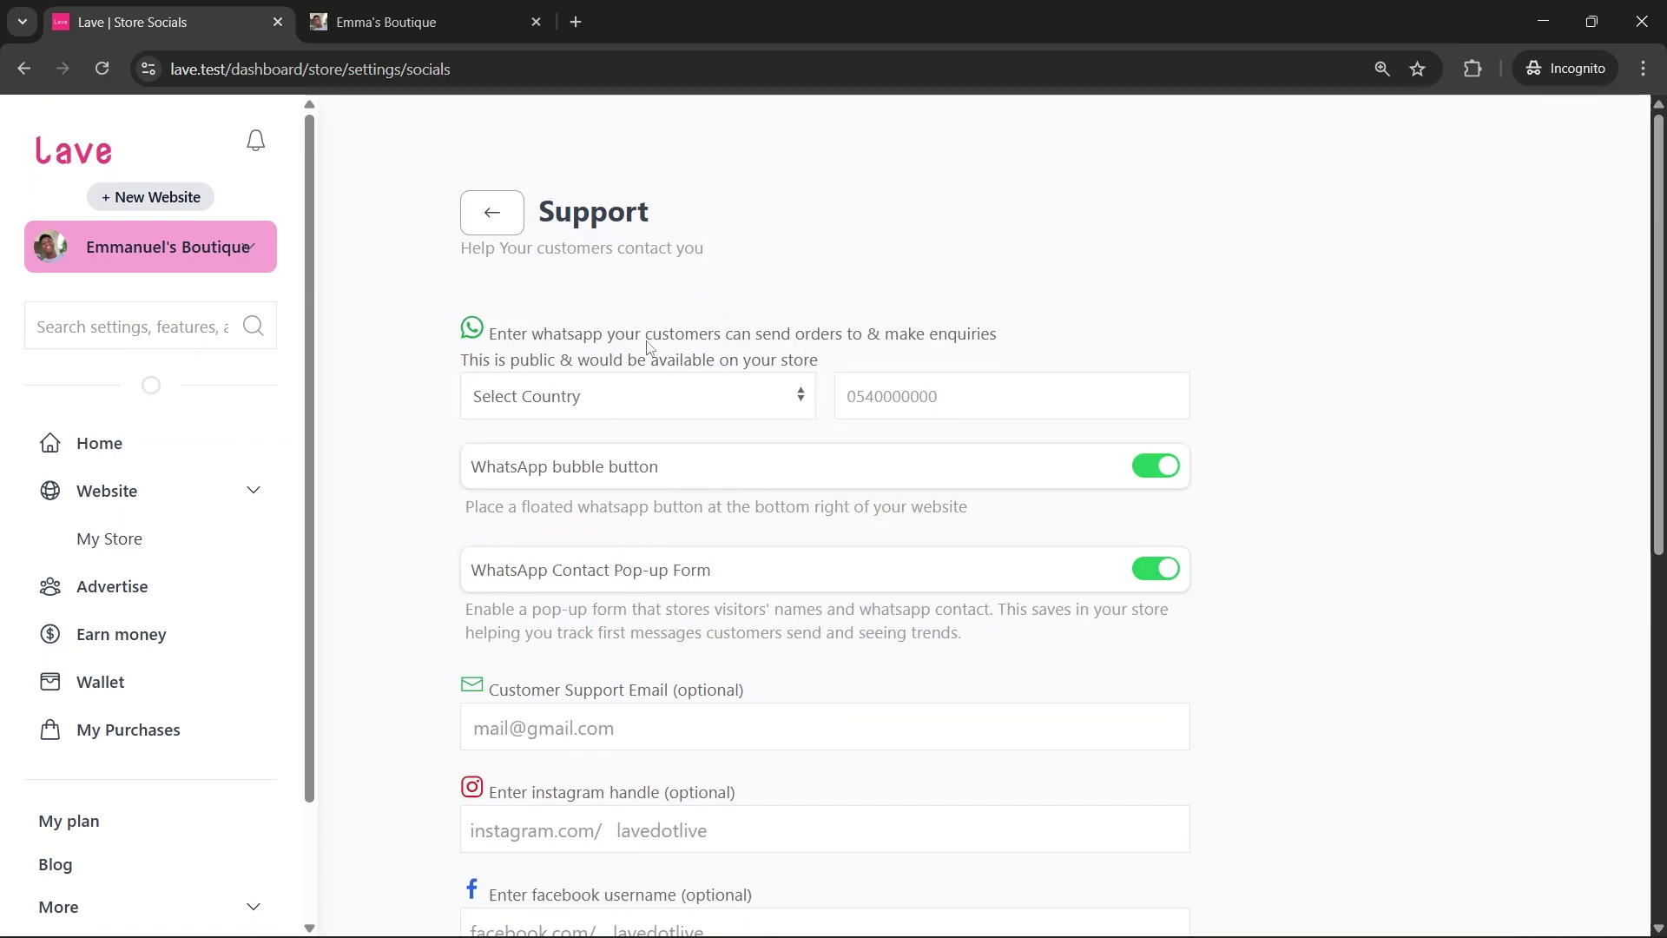
Choose Ghana (+233) as the WhatsApp contact country, then view the storefront shop page
click(638, 382)
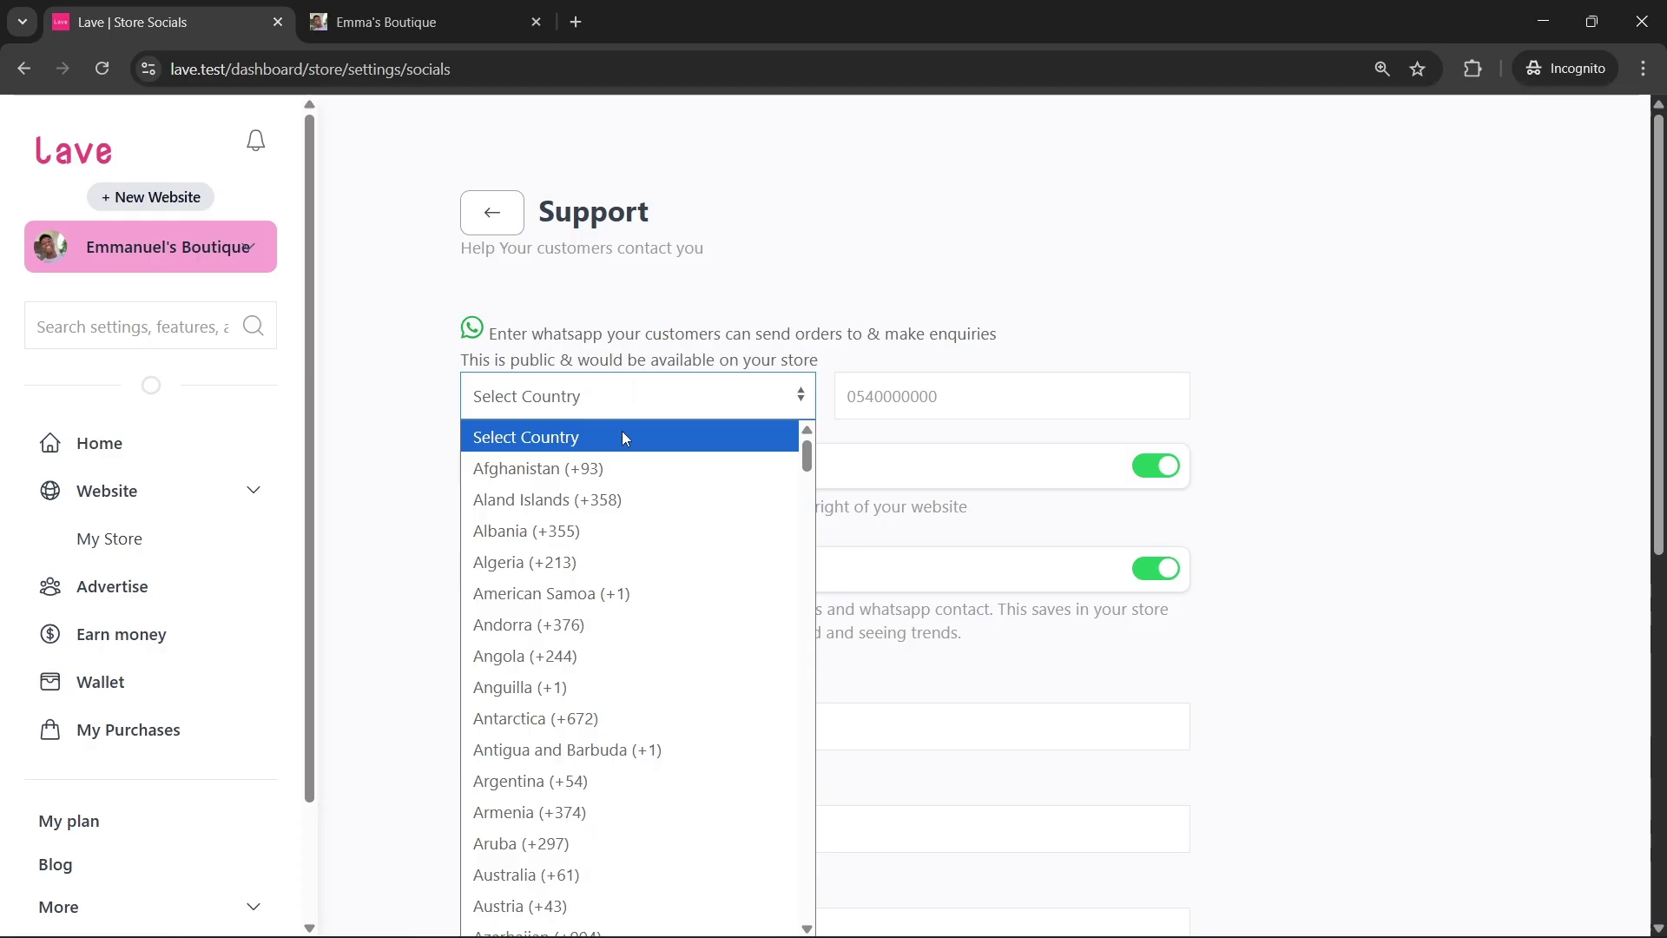
key(g)
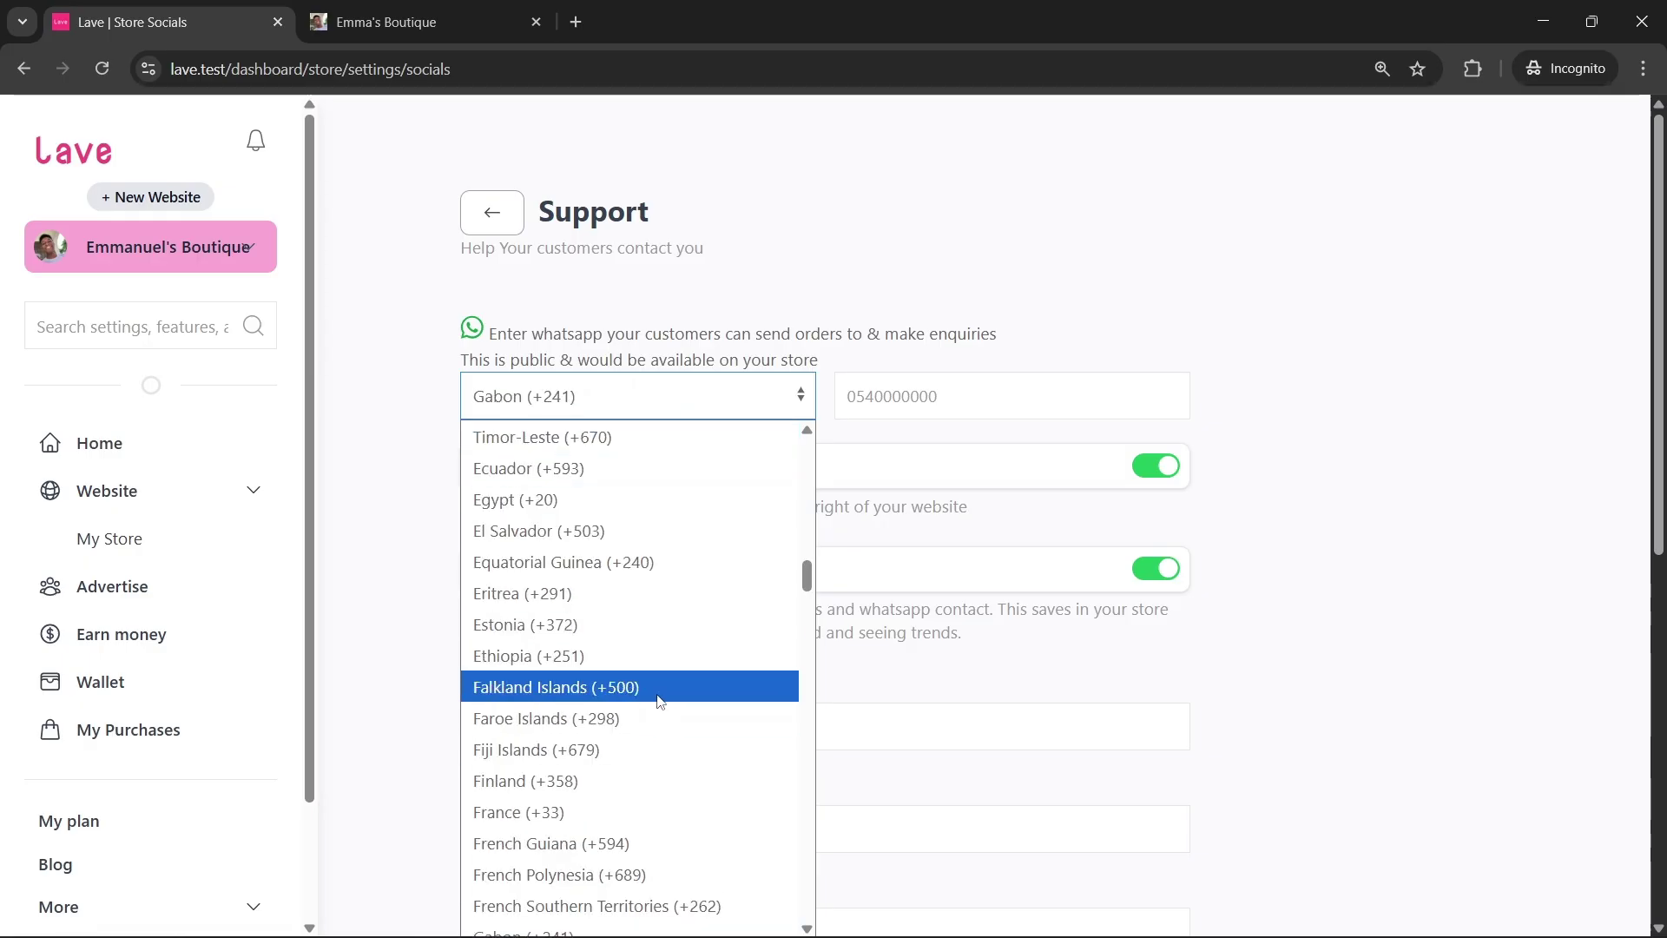
scroll(660, 702, down, 3)
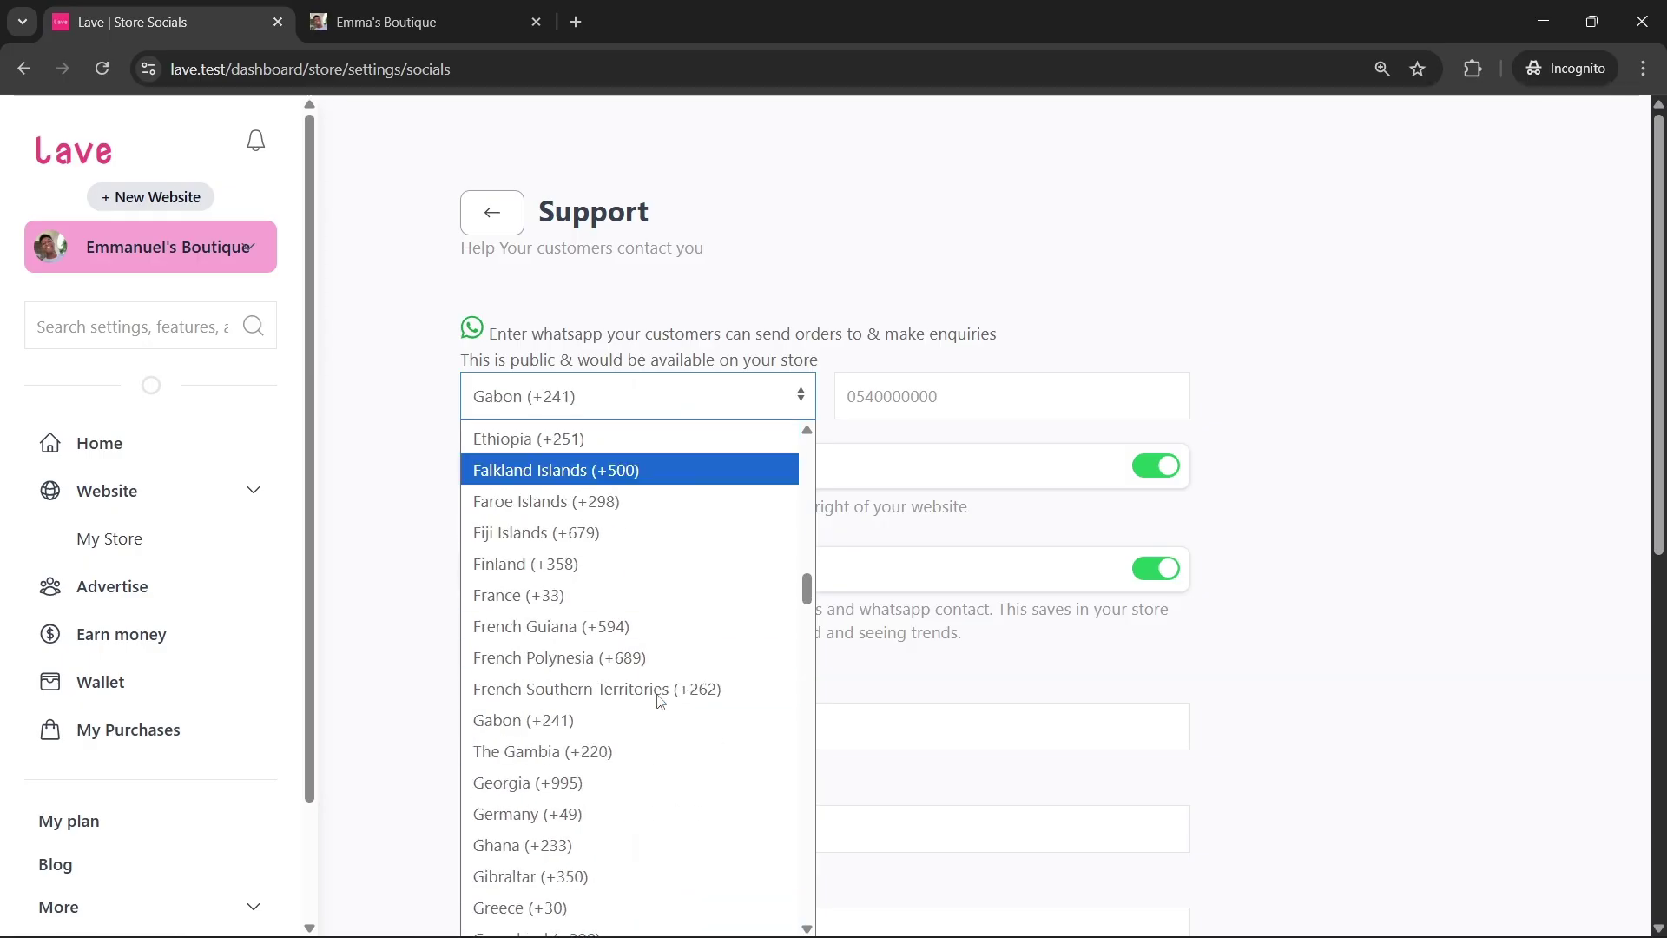
click(596, 842)
click(960, 404)
scroll(543, 383, down, 1)
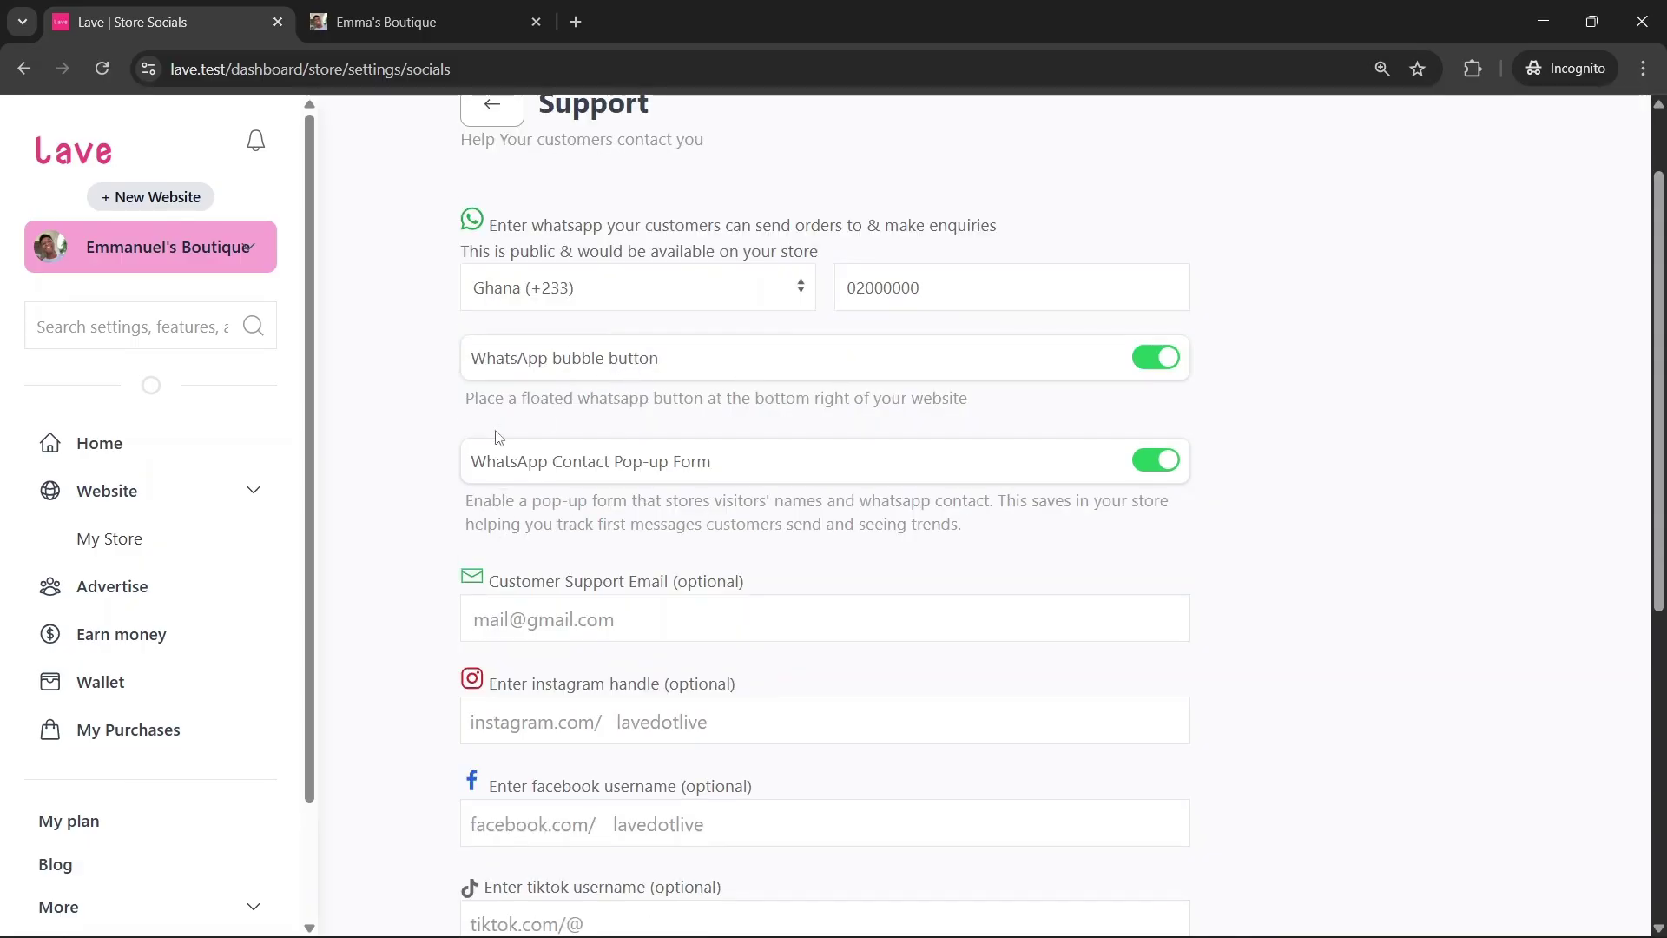
click(436, 10)
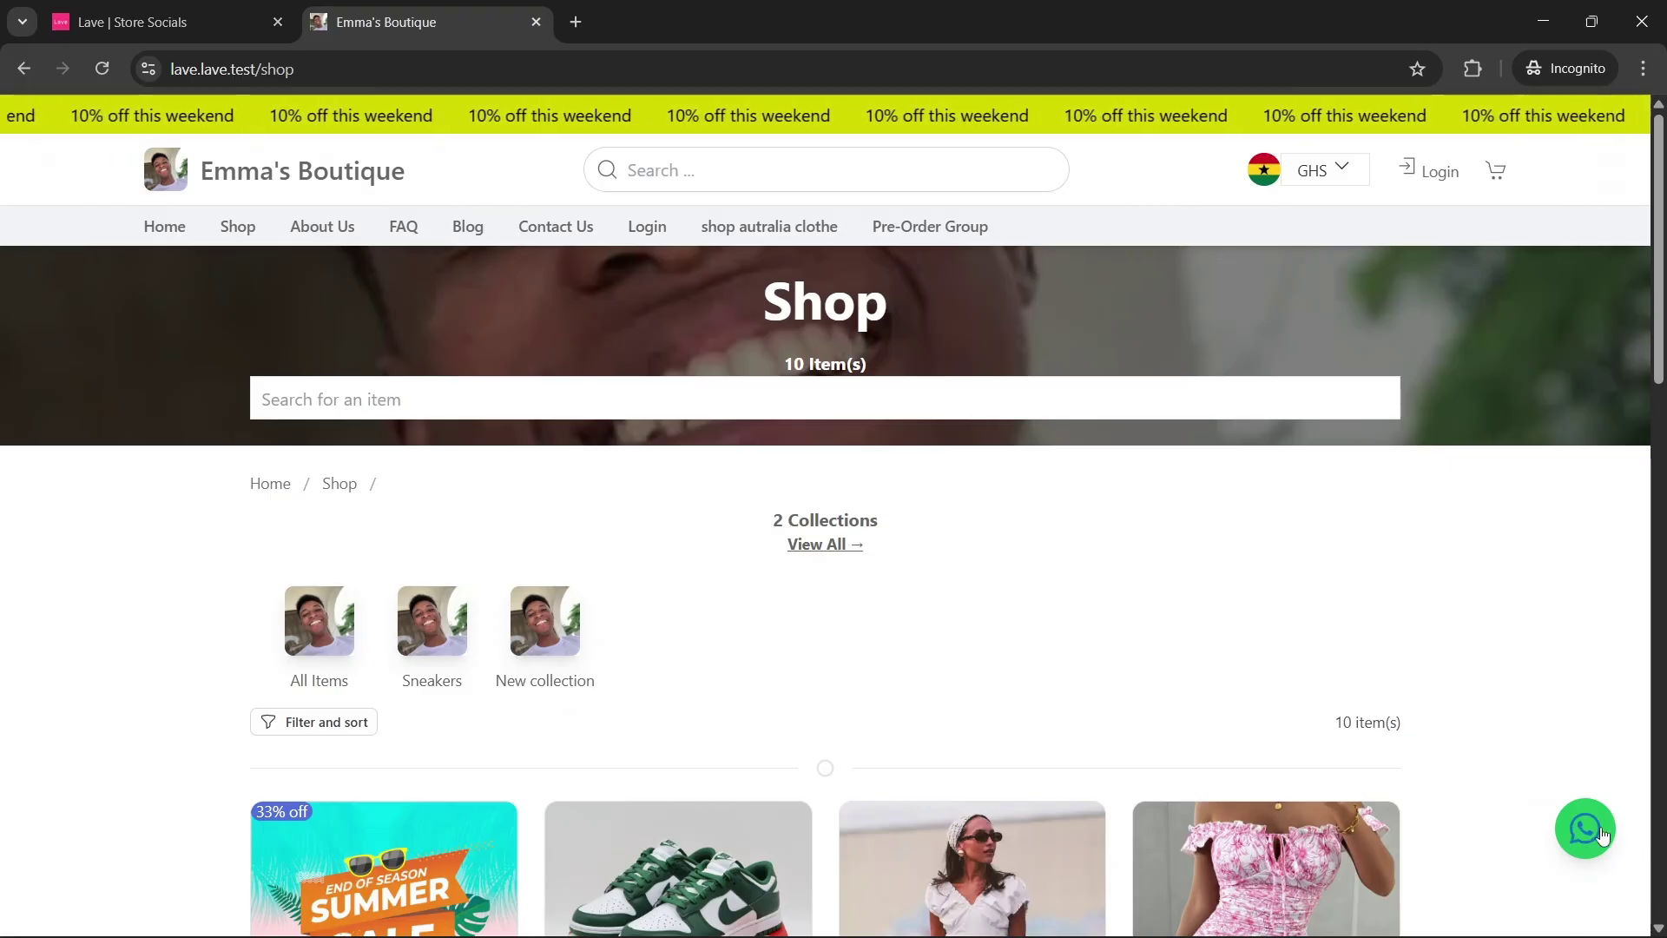
Back on the Support settings page, enter laveappofficial as the Instagram handle
click(199, 8)
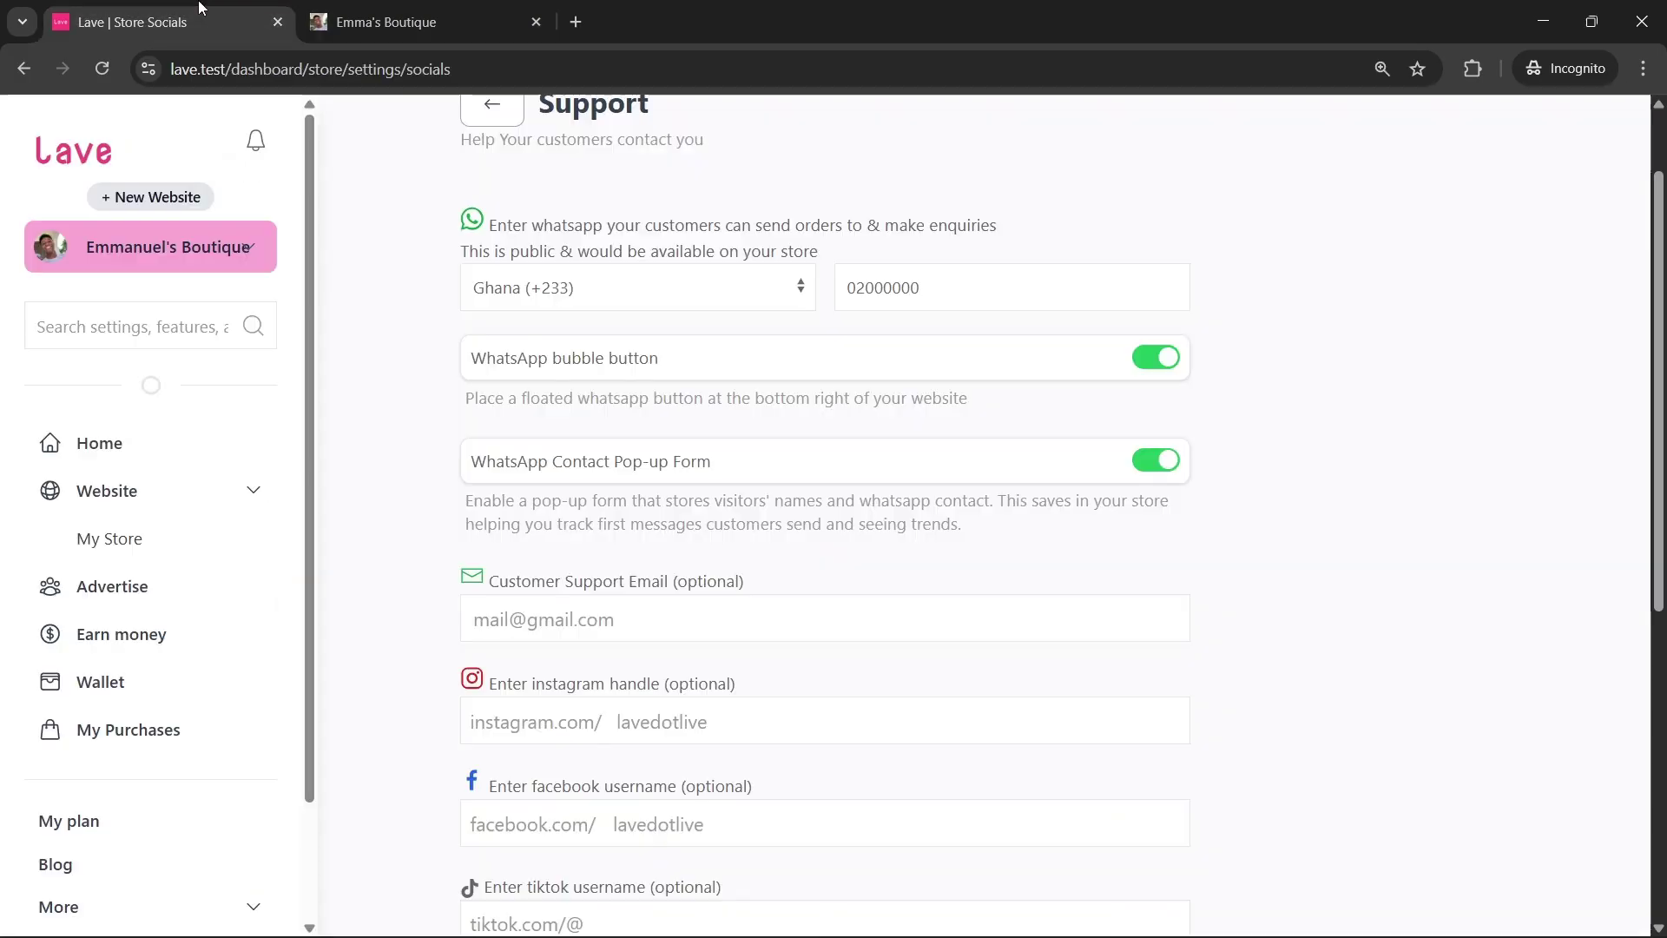
scroll(912, 439, down, 3)
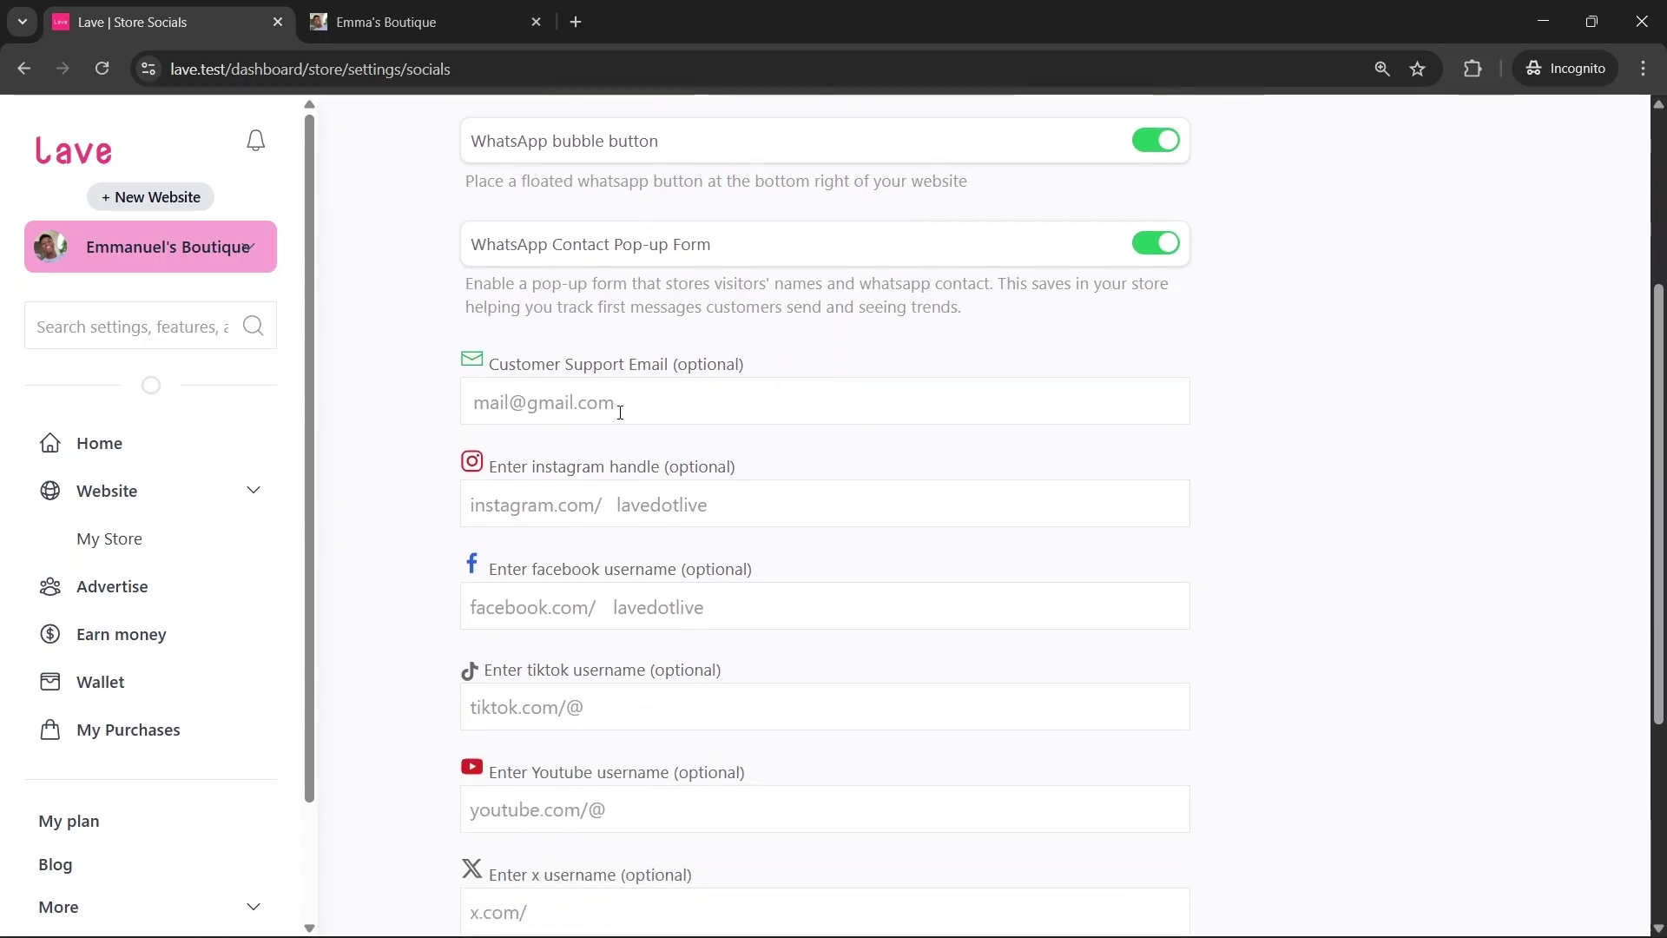
click(639, 391)
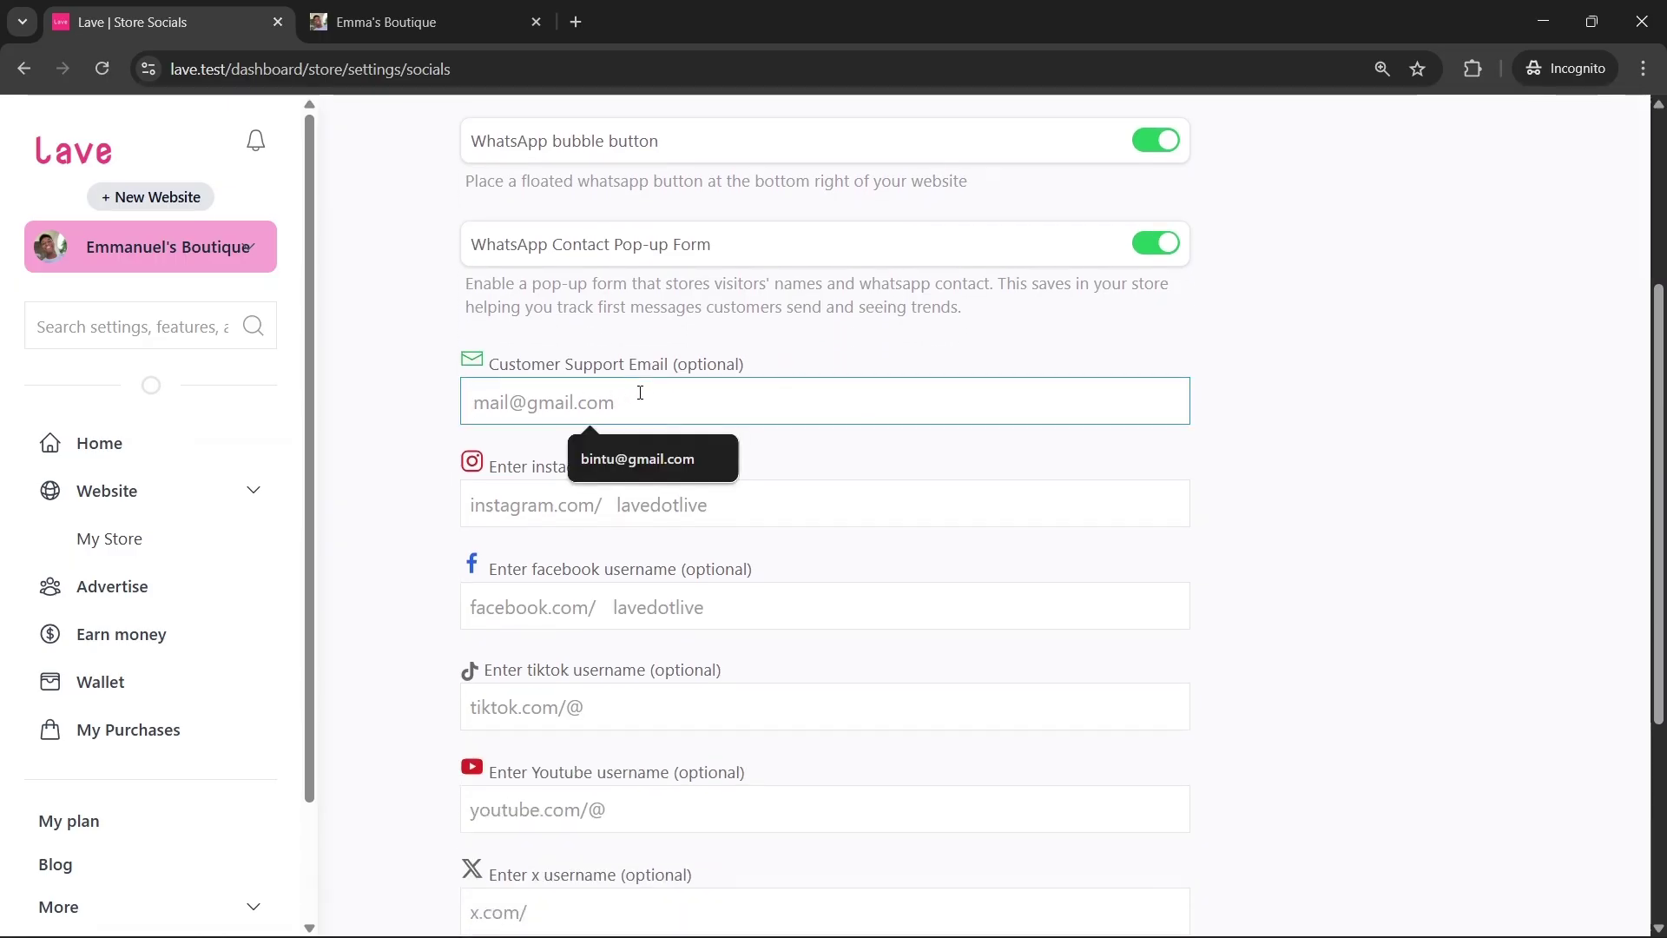
click(437, 426)
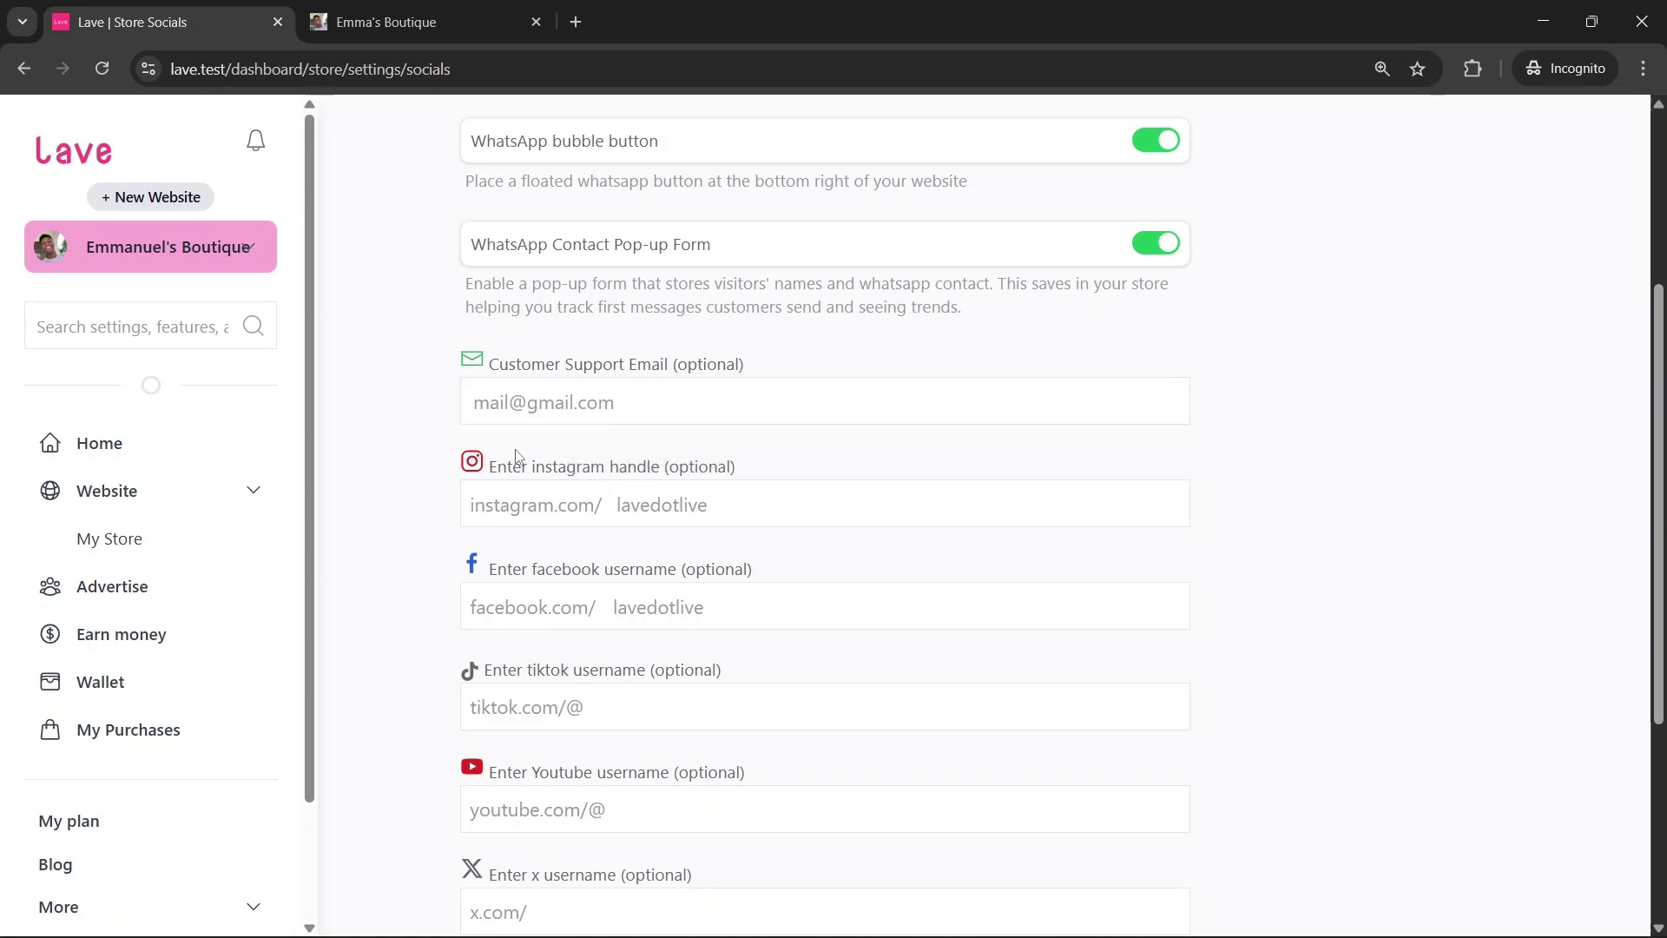
click(769, 518)
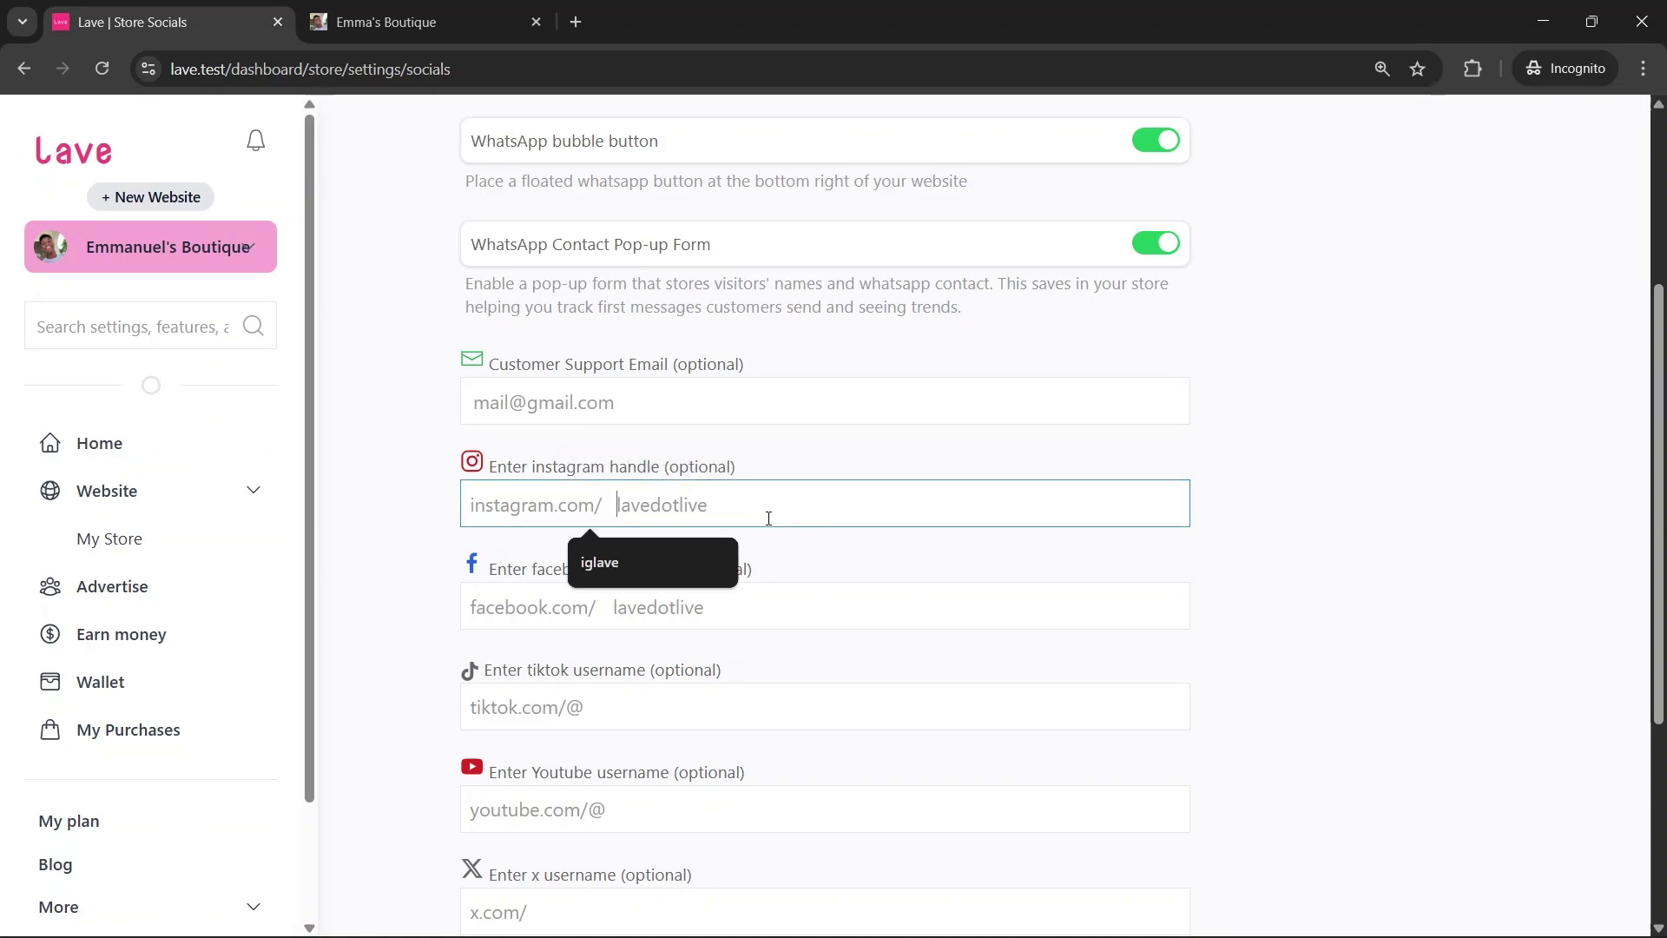
text(laveoffic)
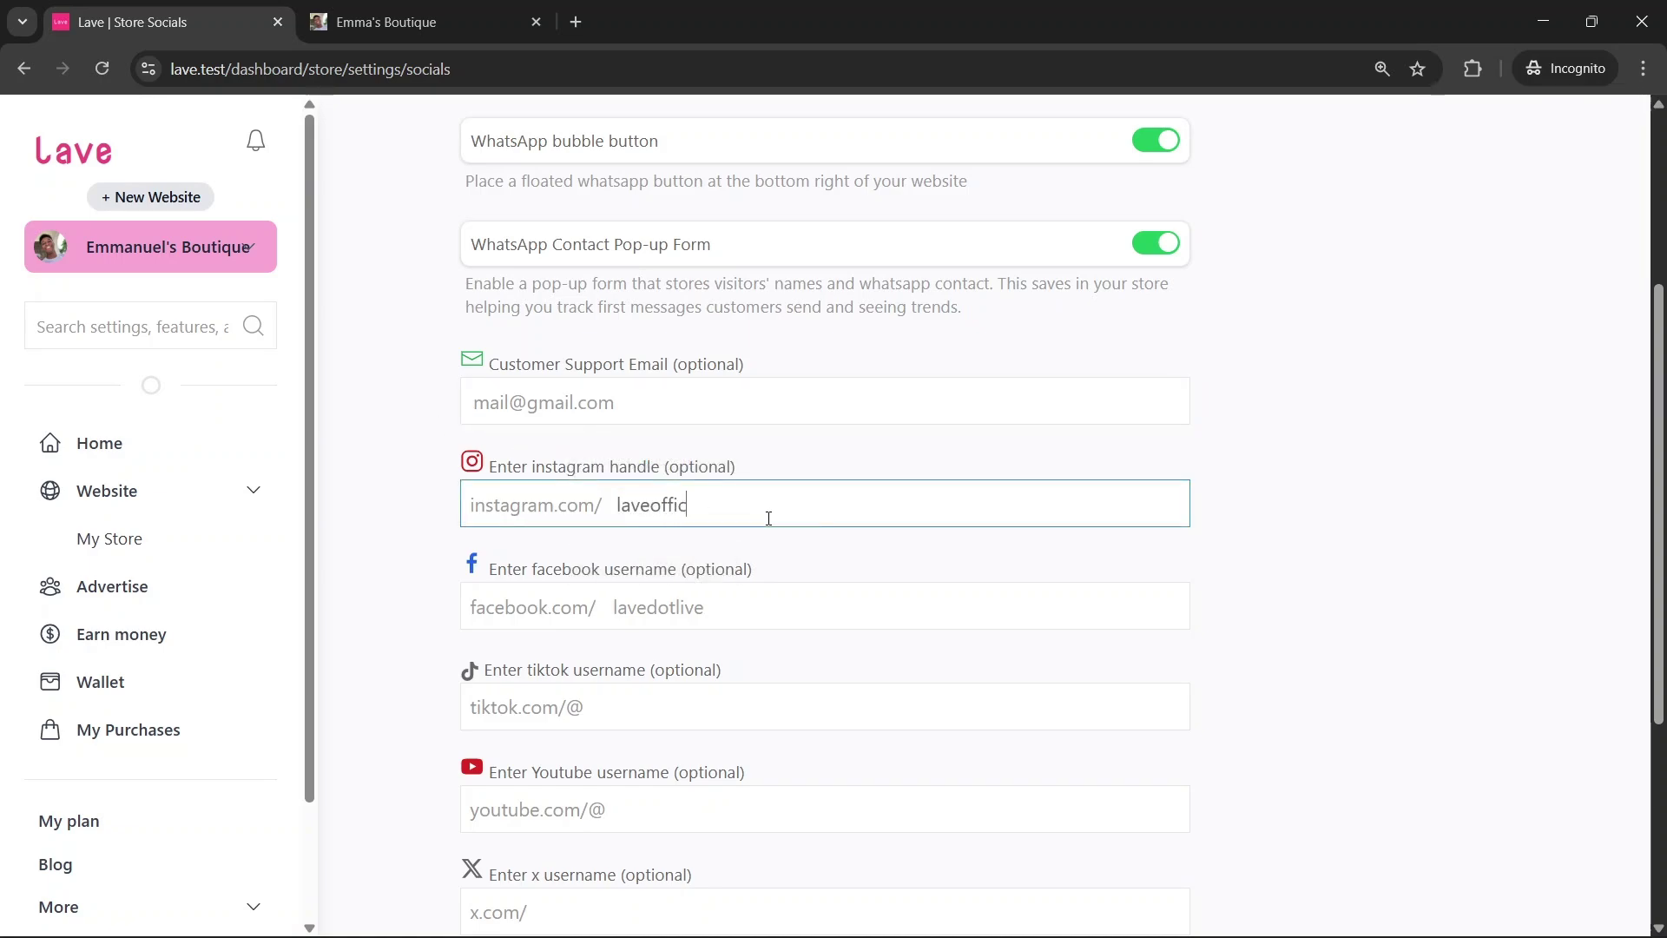
text(ial)
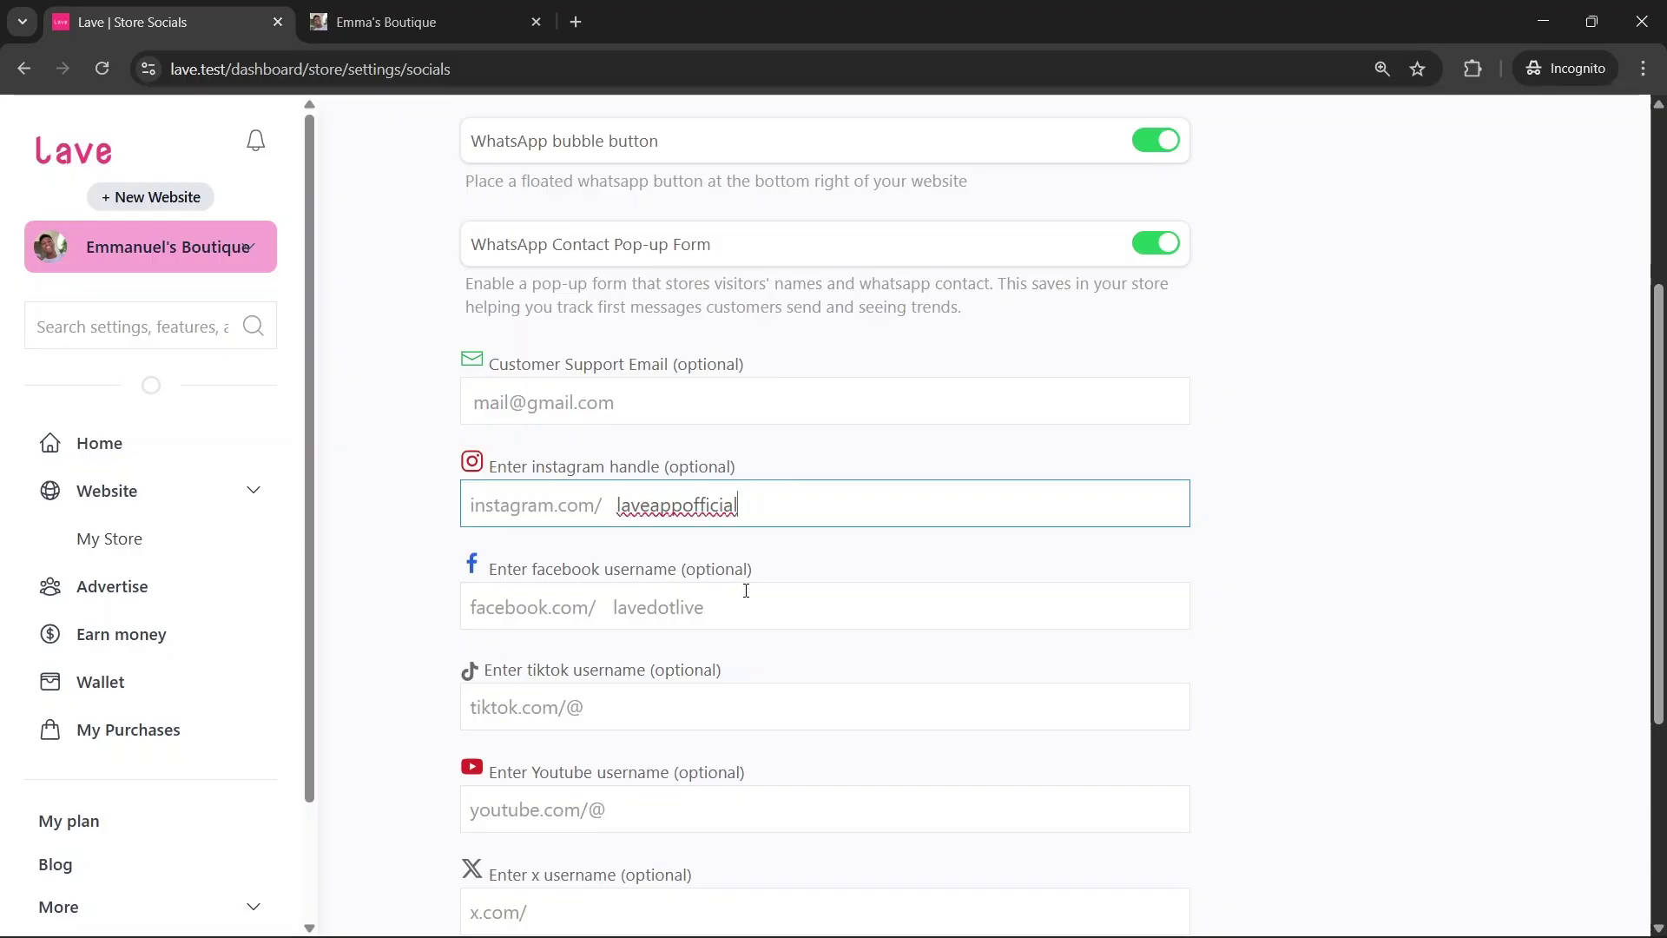
click(746, 589)
scroll(816, 504, down, 1)
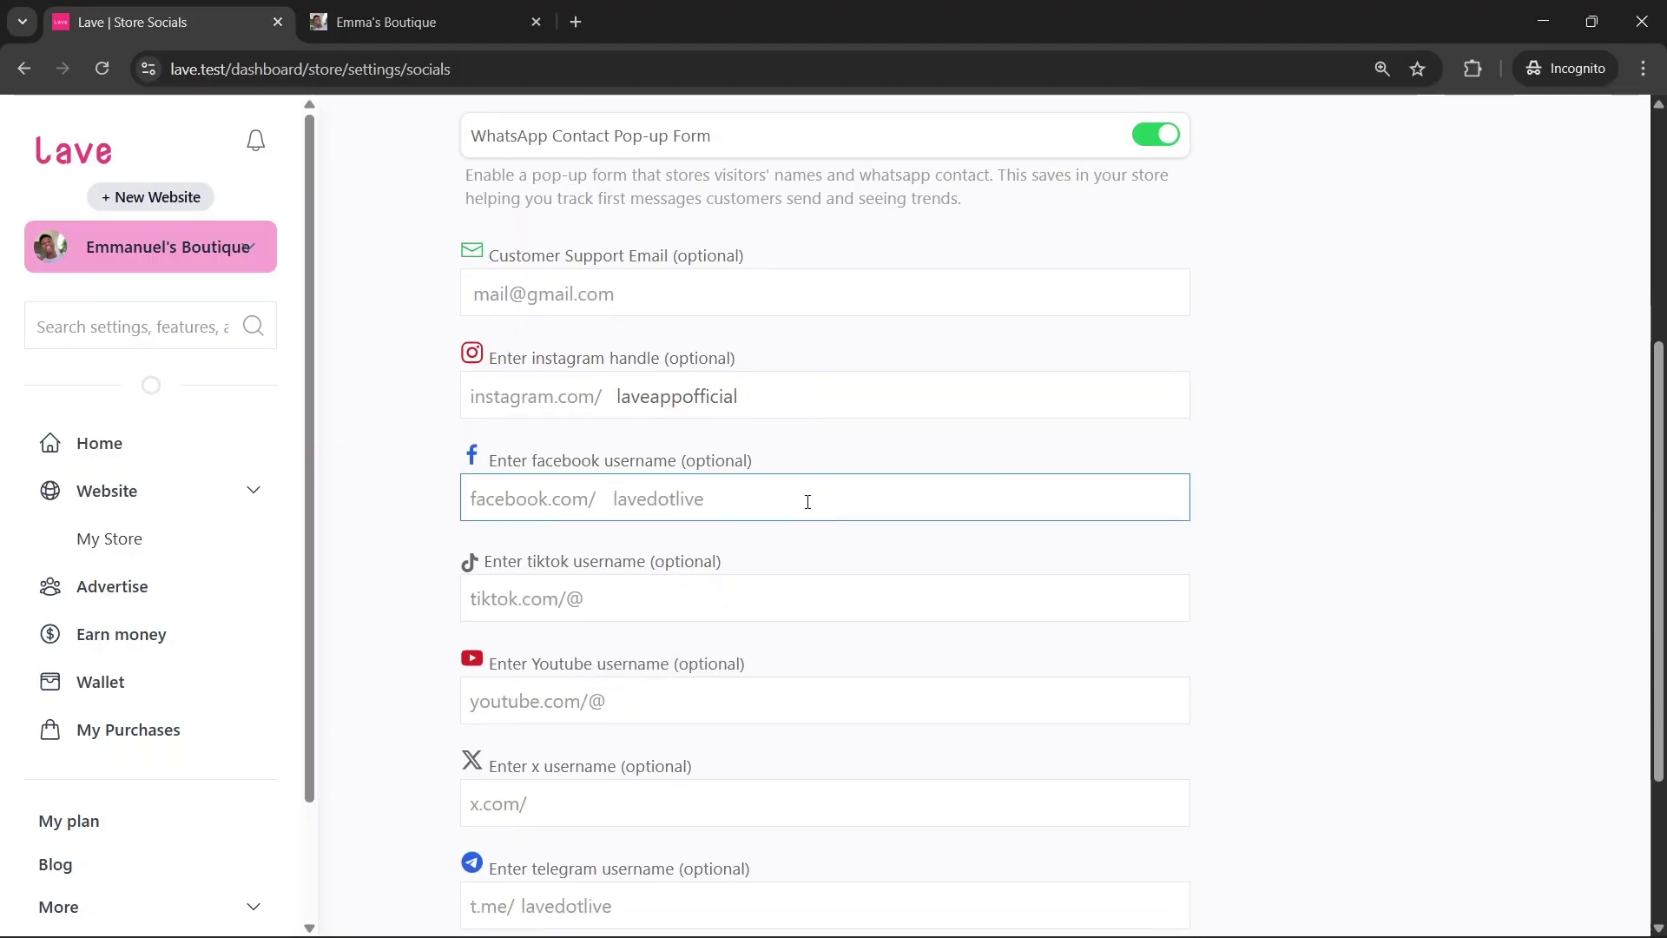
Paste laveappofficial into the Facebook and TikTok username fields and save the social links
double_click(763, 414)
key(ctrl+c)
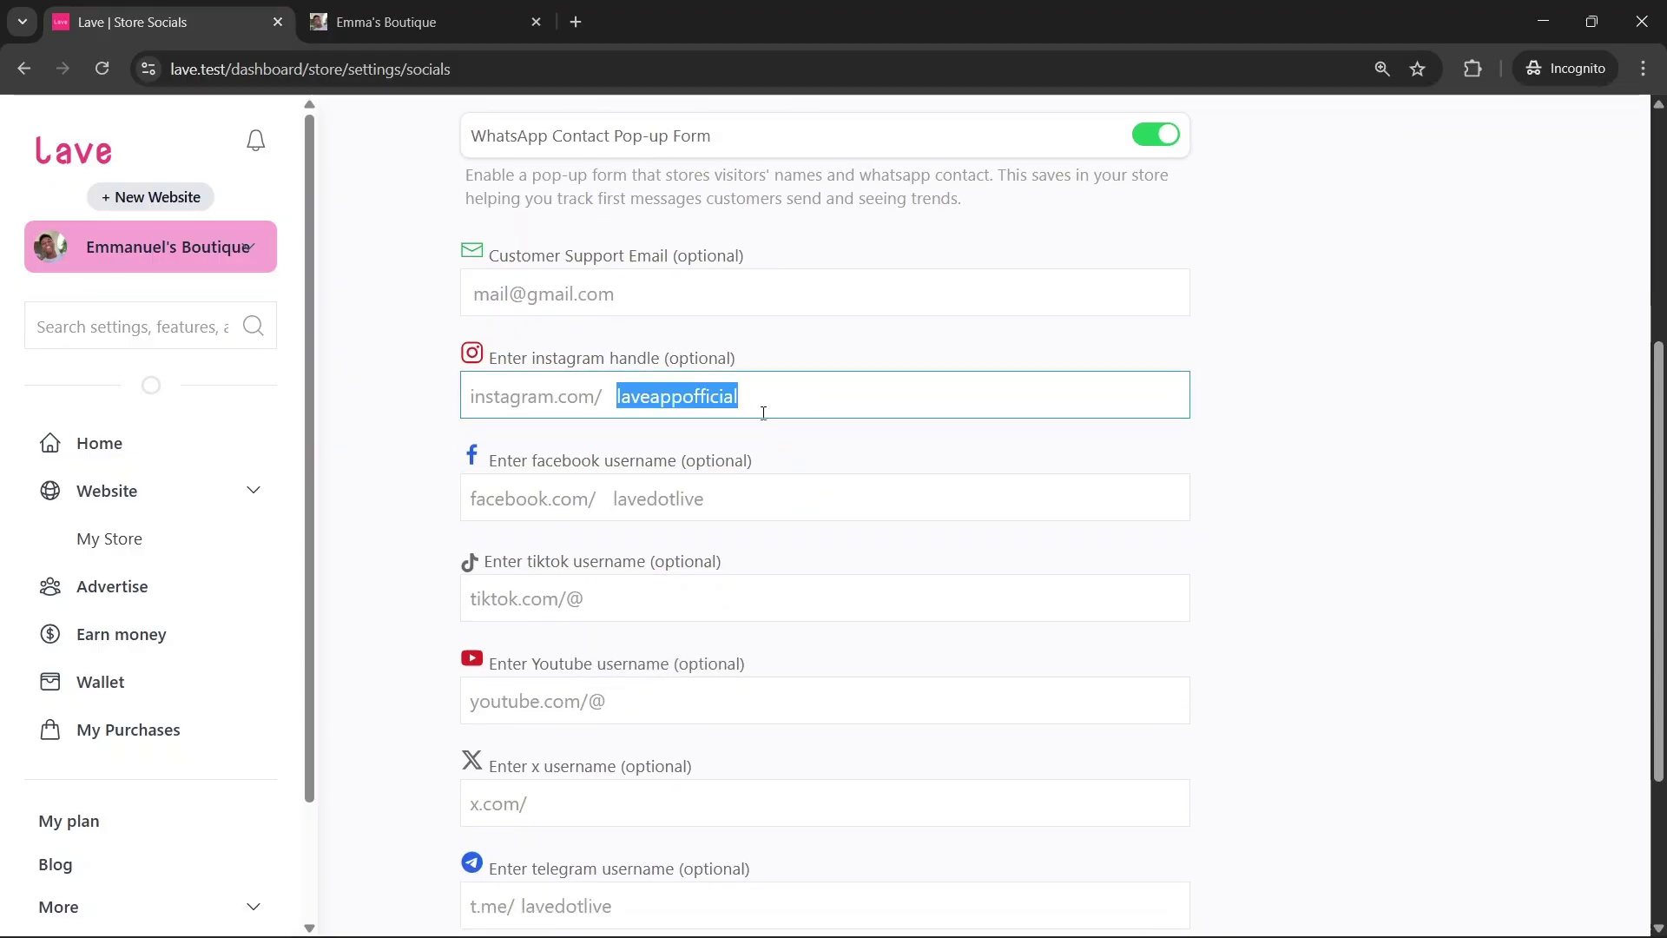
click(698, 498)
key(ctrl+v)
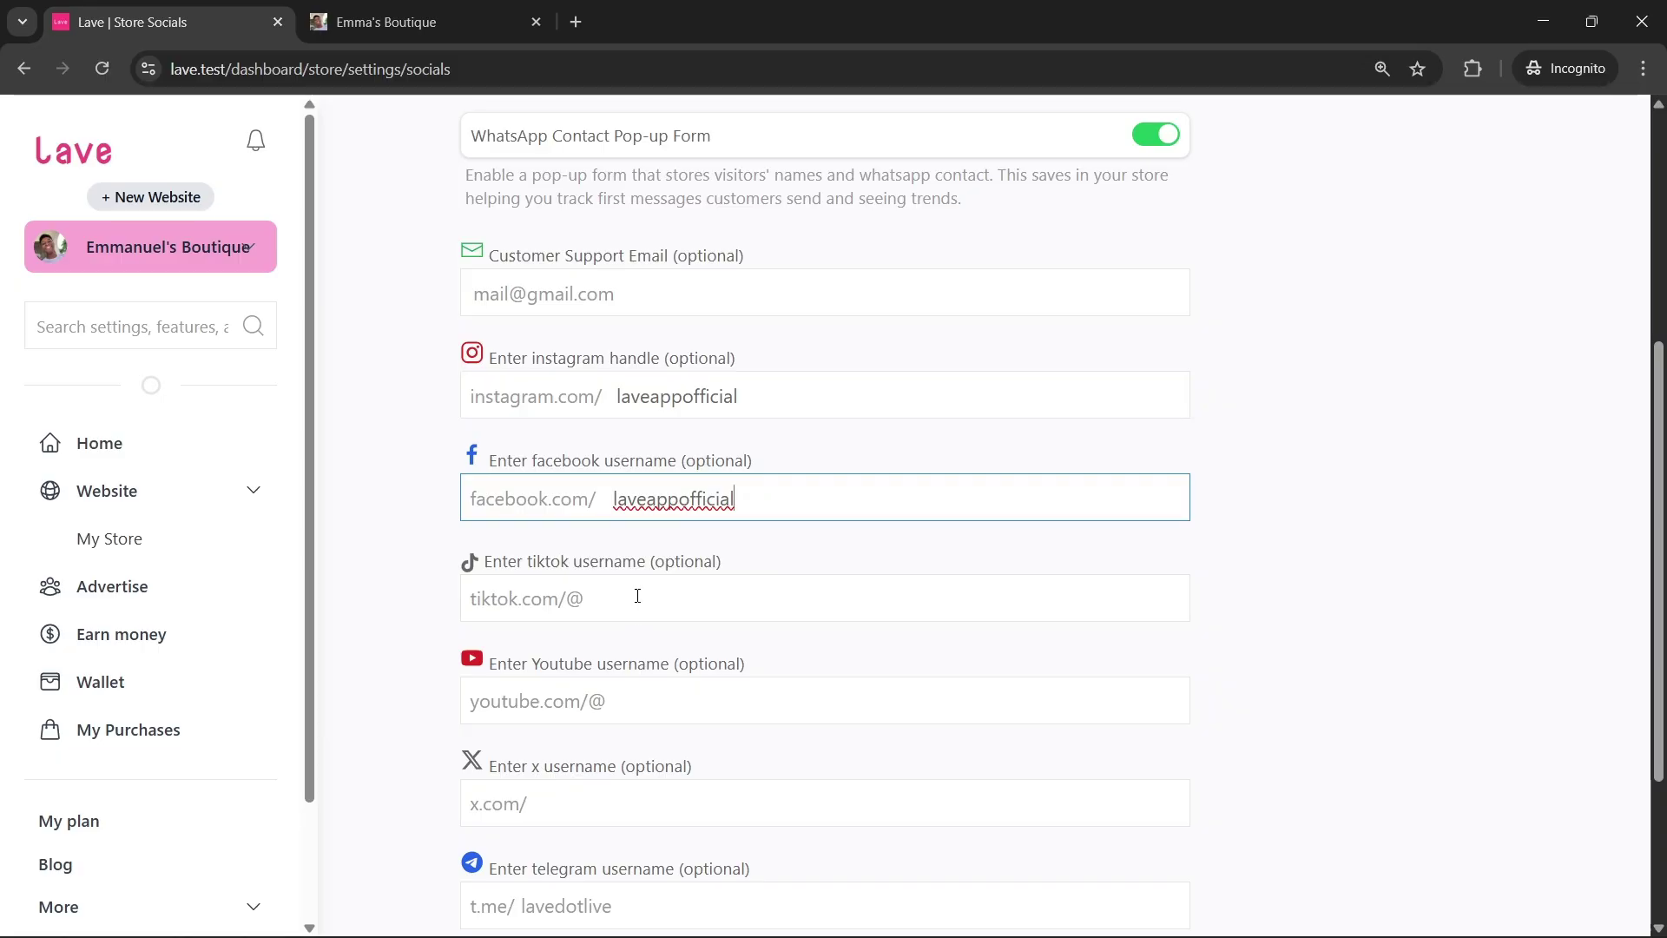
click(638, 597)
key(ctrl+v)
scroll(591, 644, down, 1)
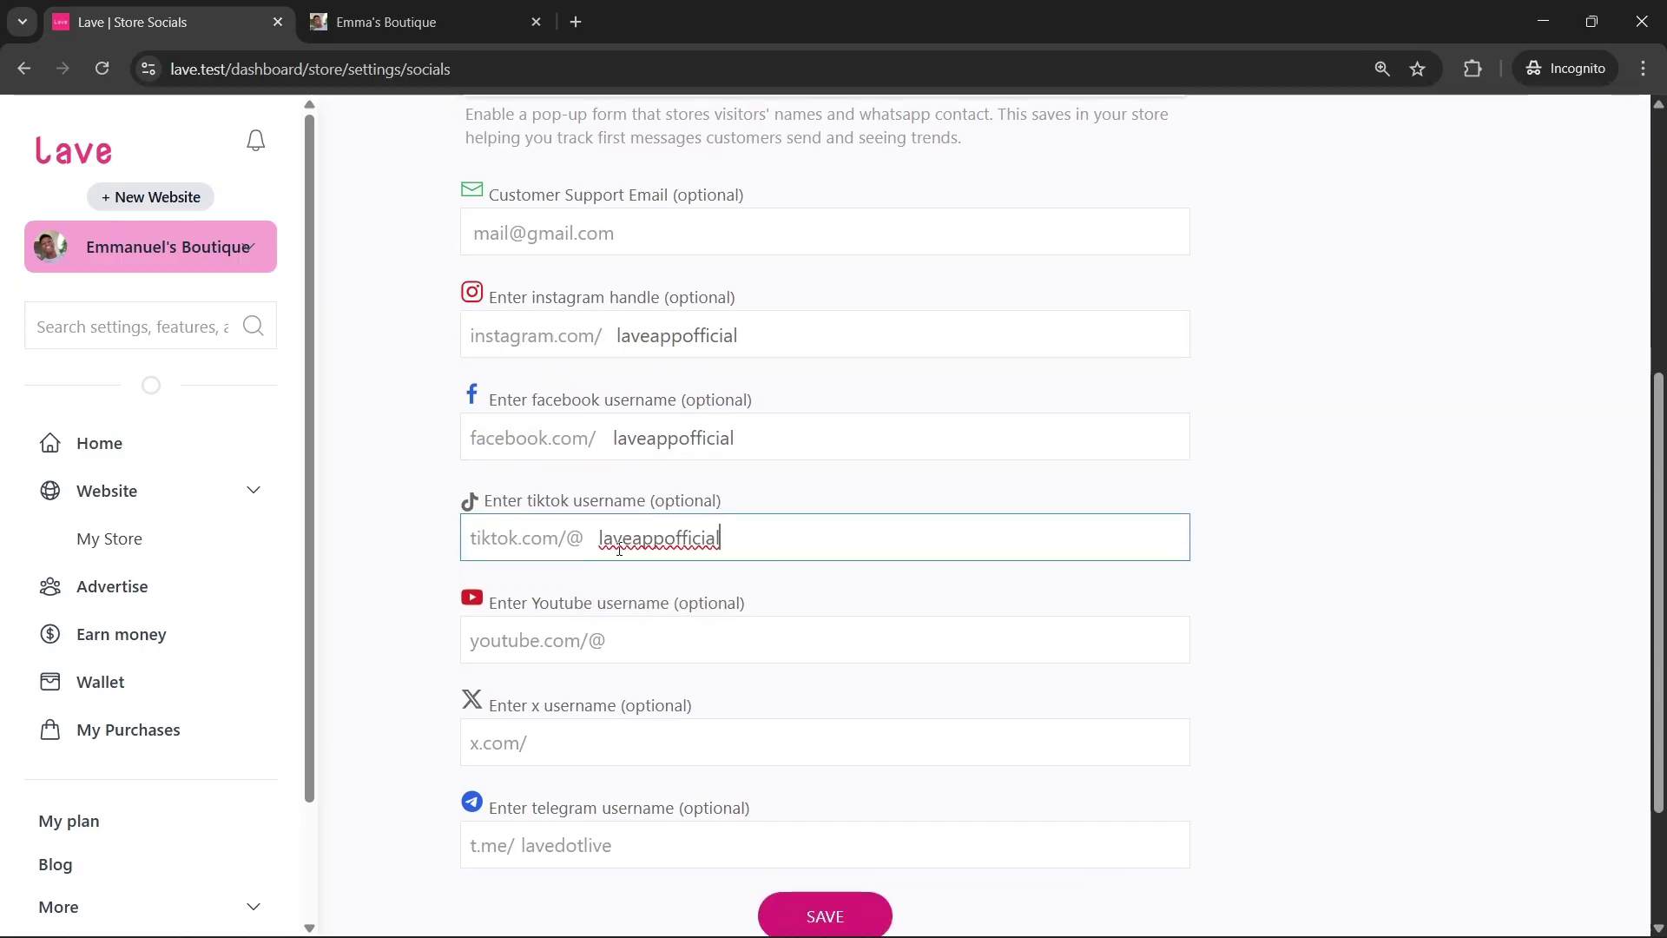
scroll(529, 508, down, 2)
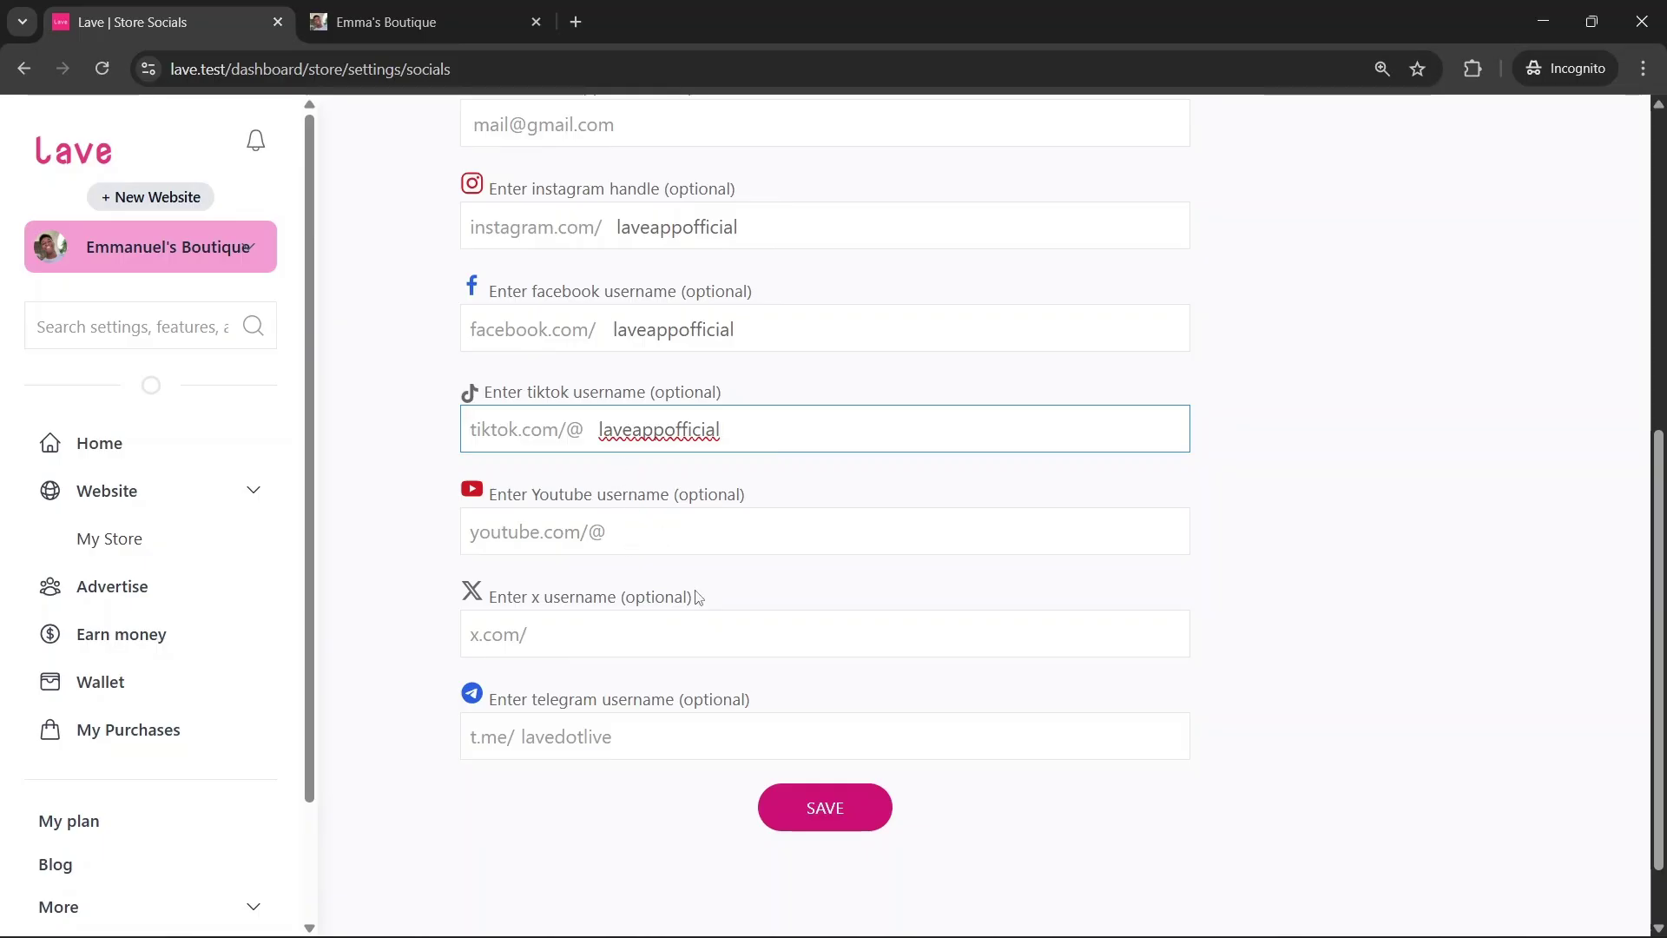
scroll(833, 513, up, 3)
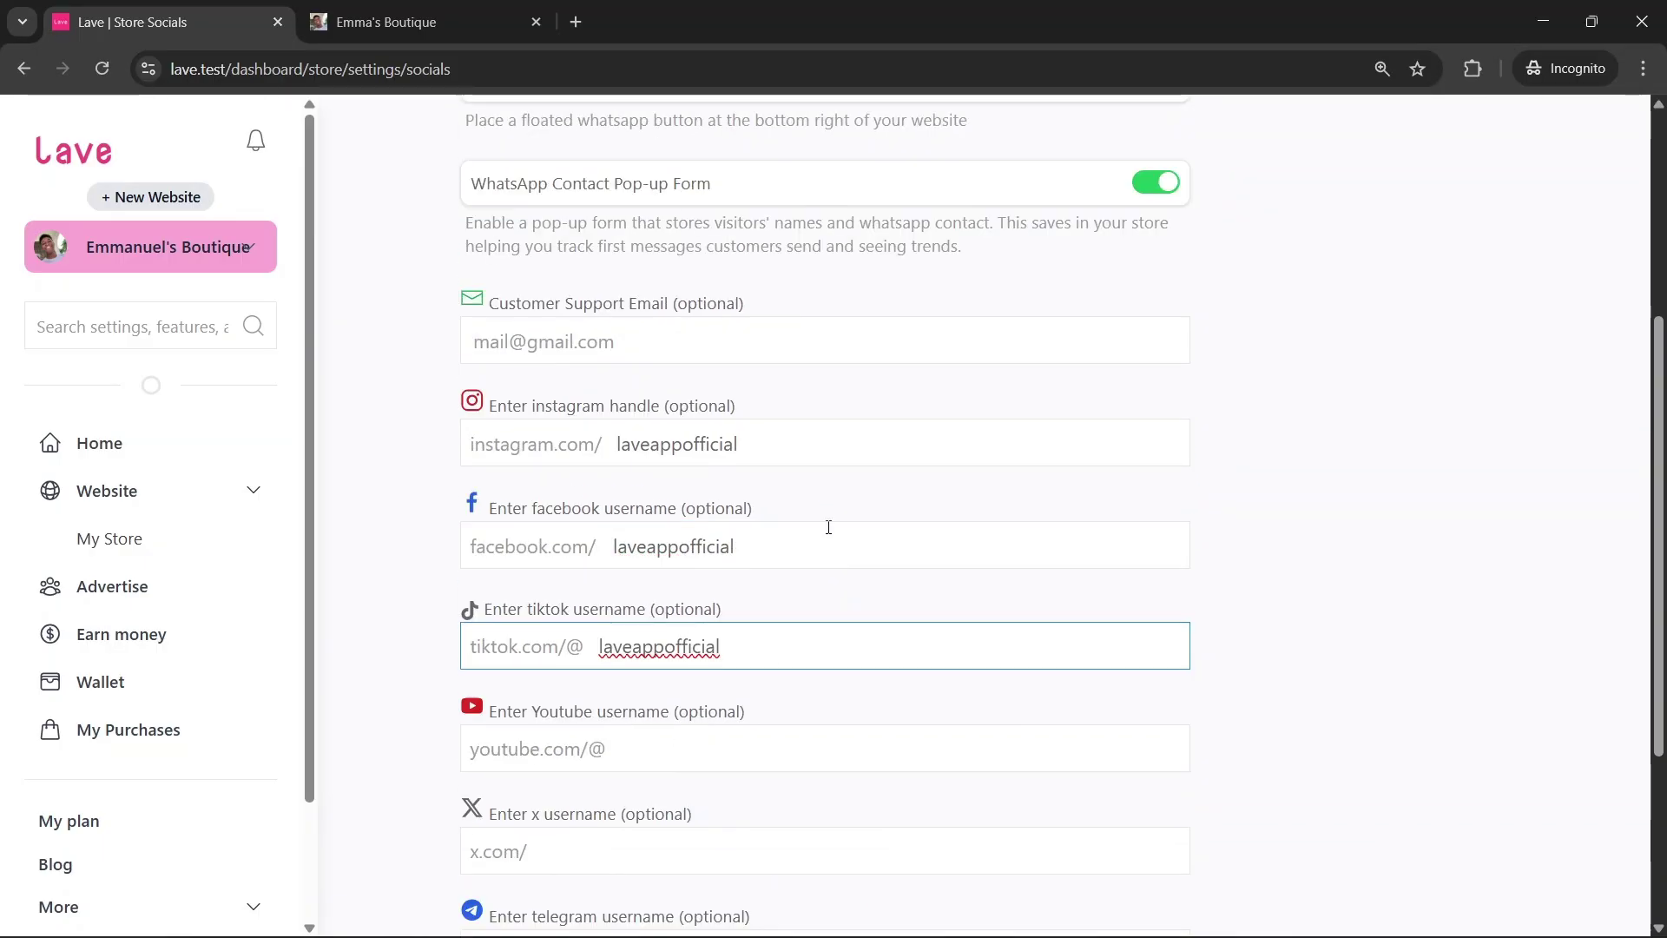
scroll(828, 527, down, 3)
scroll(827, 527, down, 1)
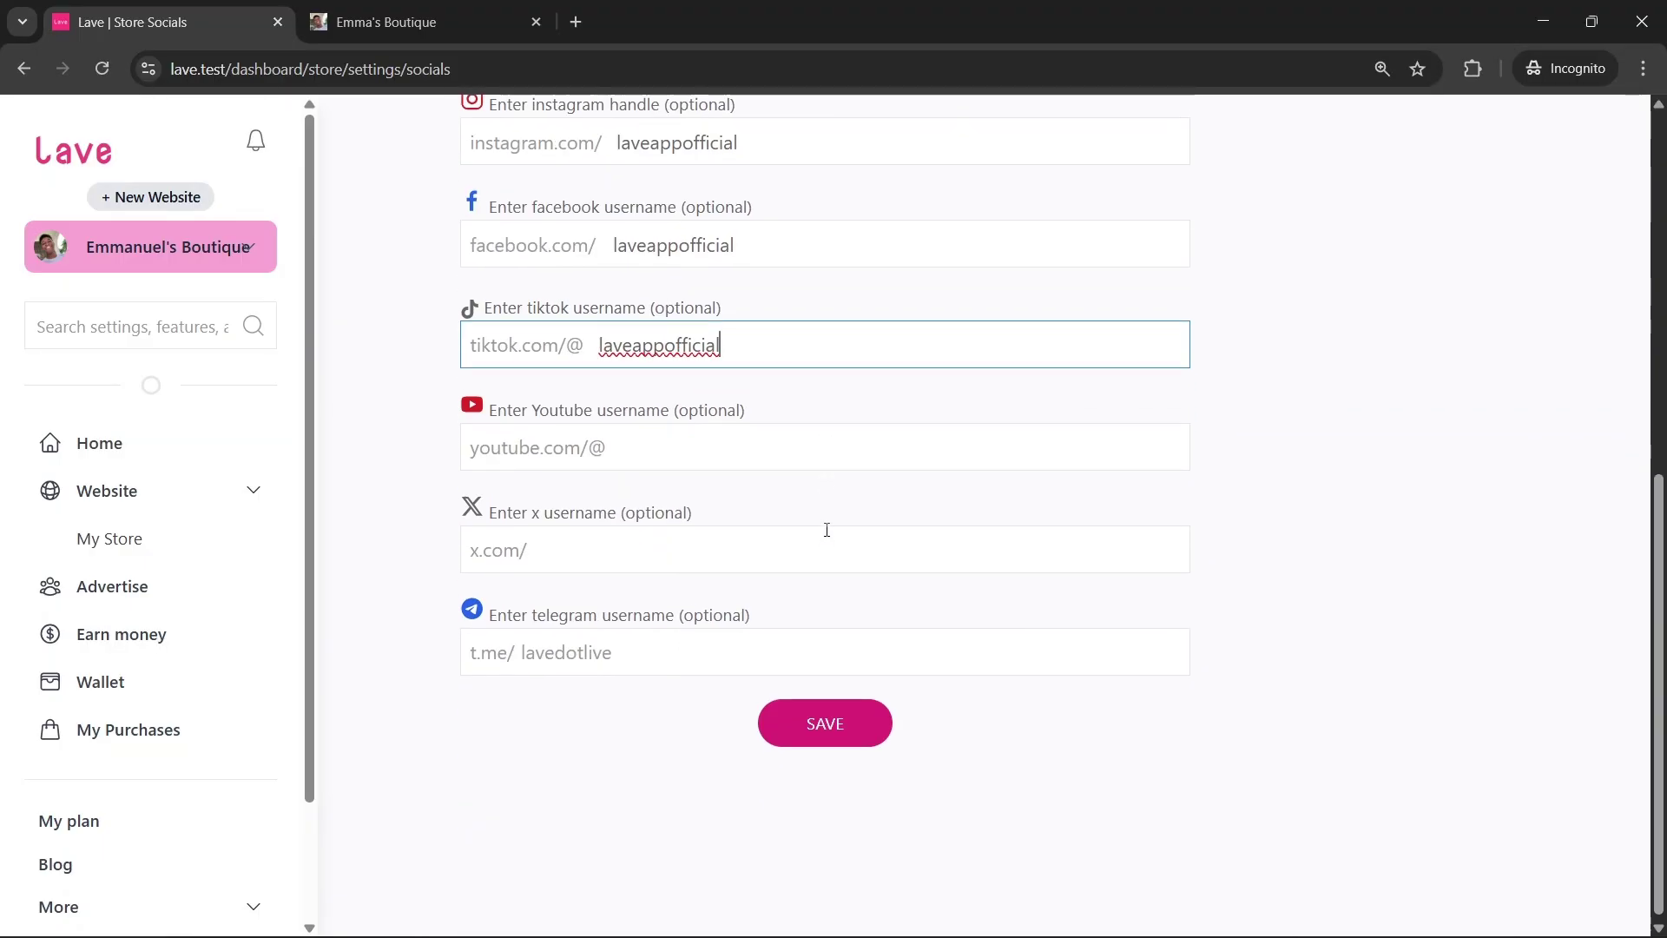
click(843, 715)
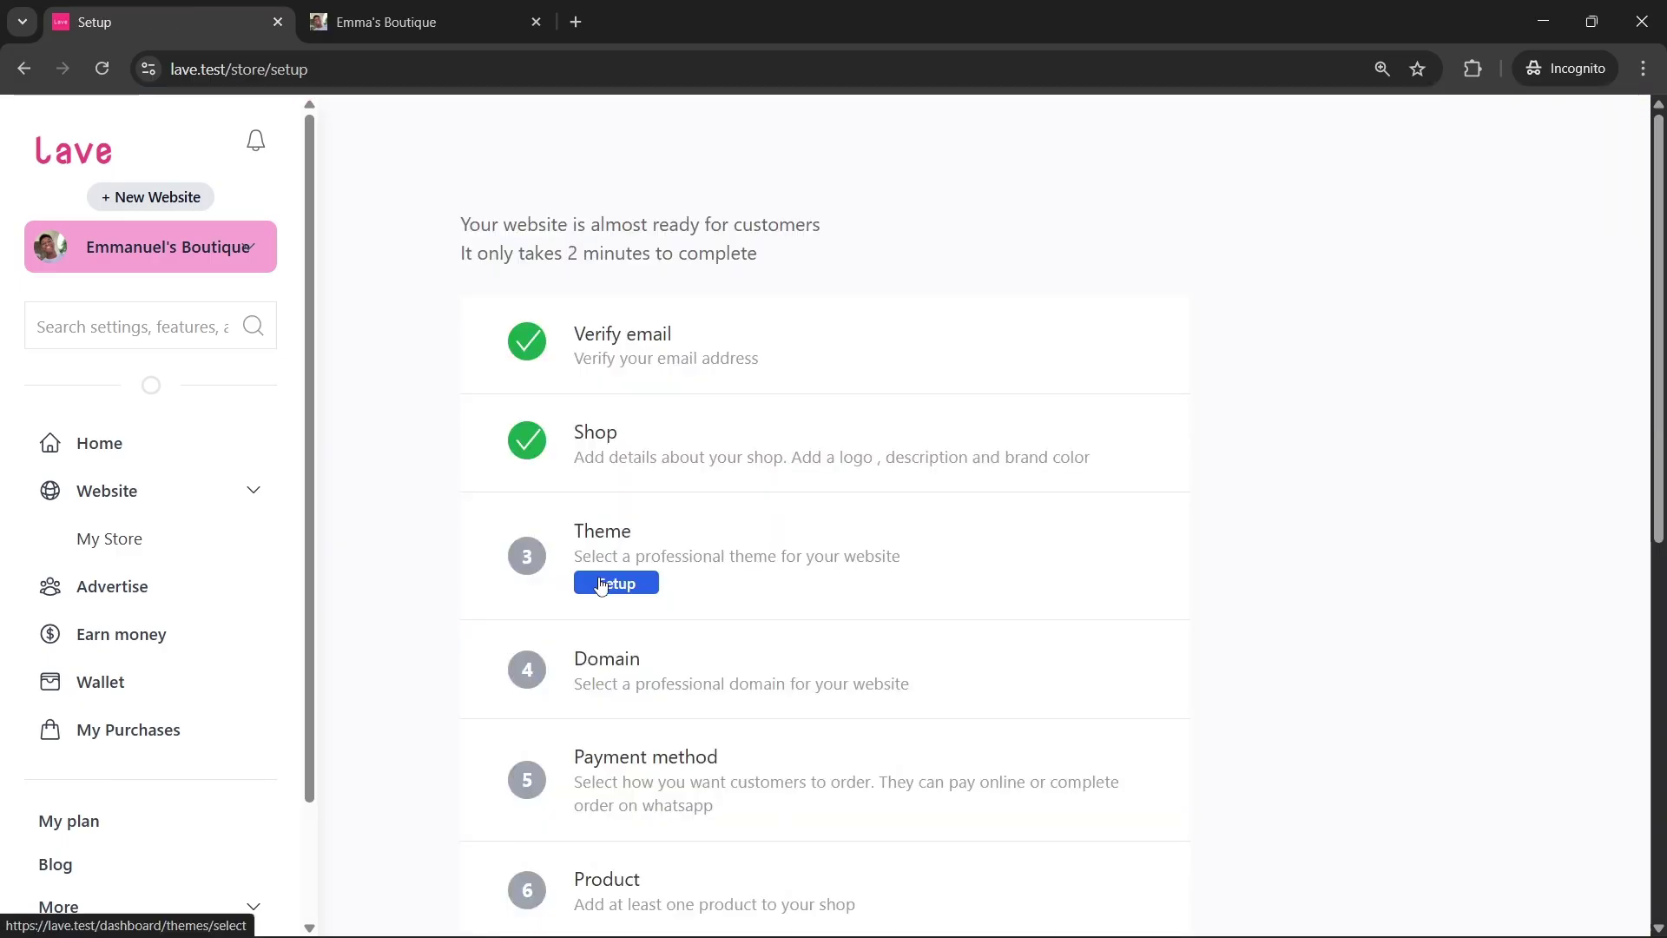
Preview the Classic and Kora themes, then apply Kora and confirm
click(610, 586)
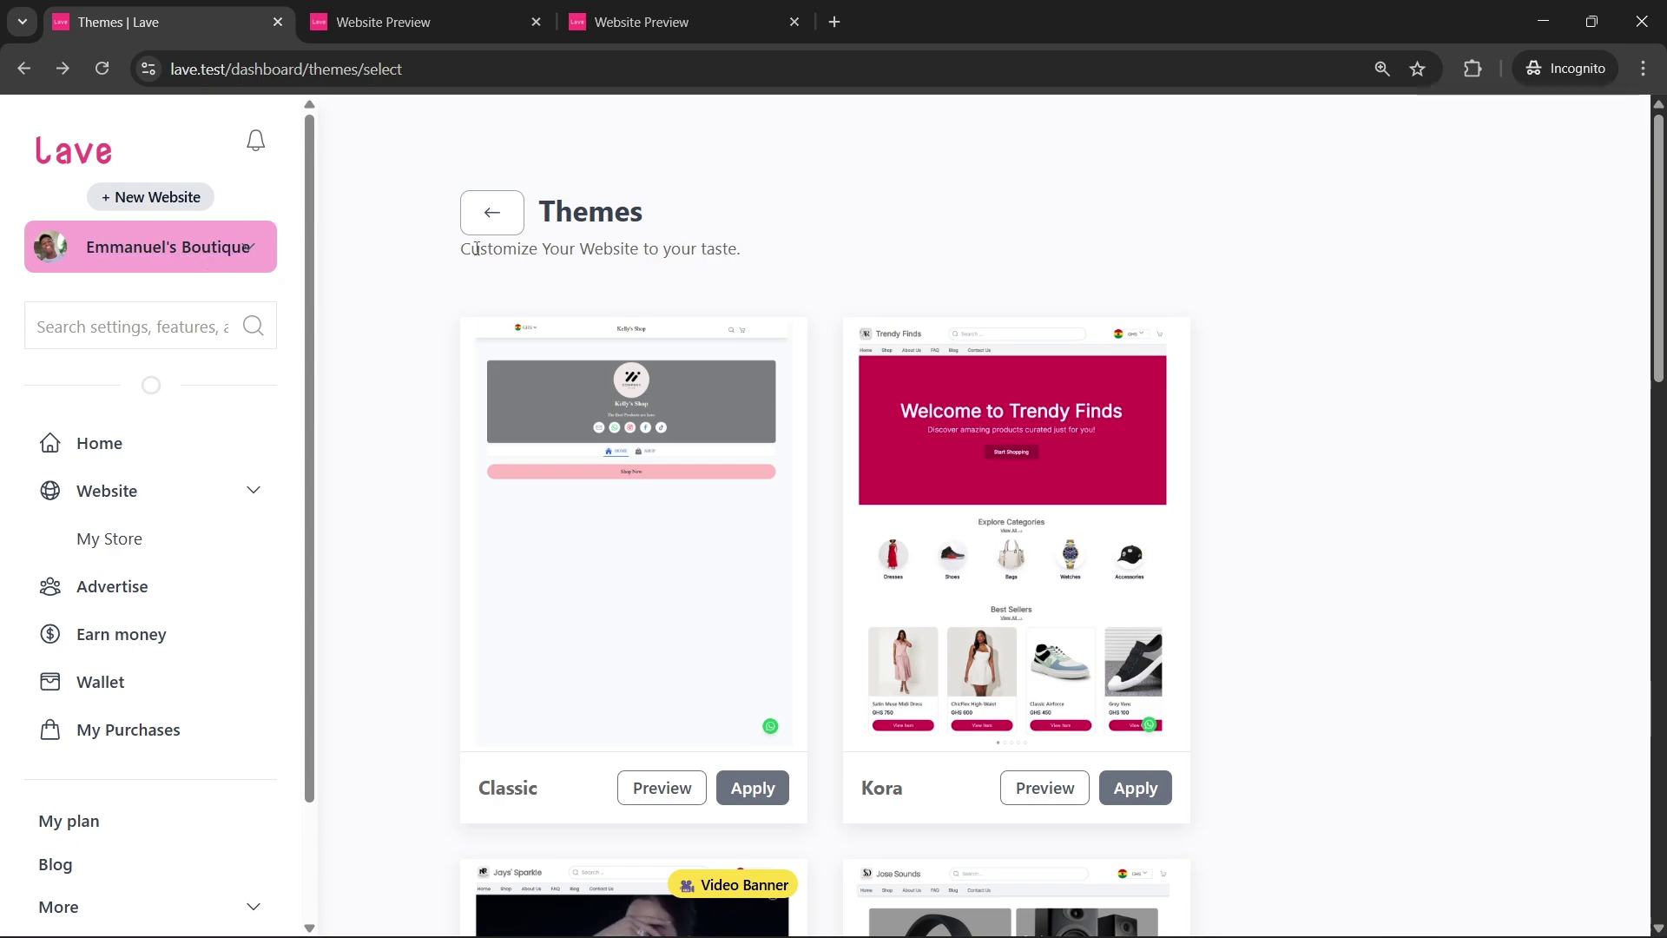
scroll(549, 274, down, 1)
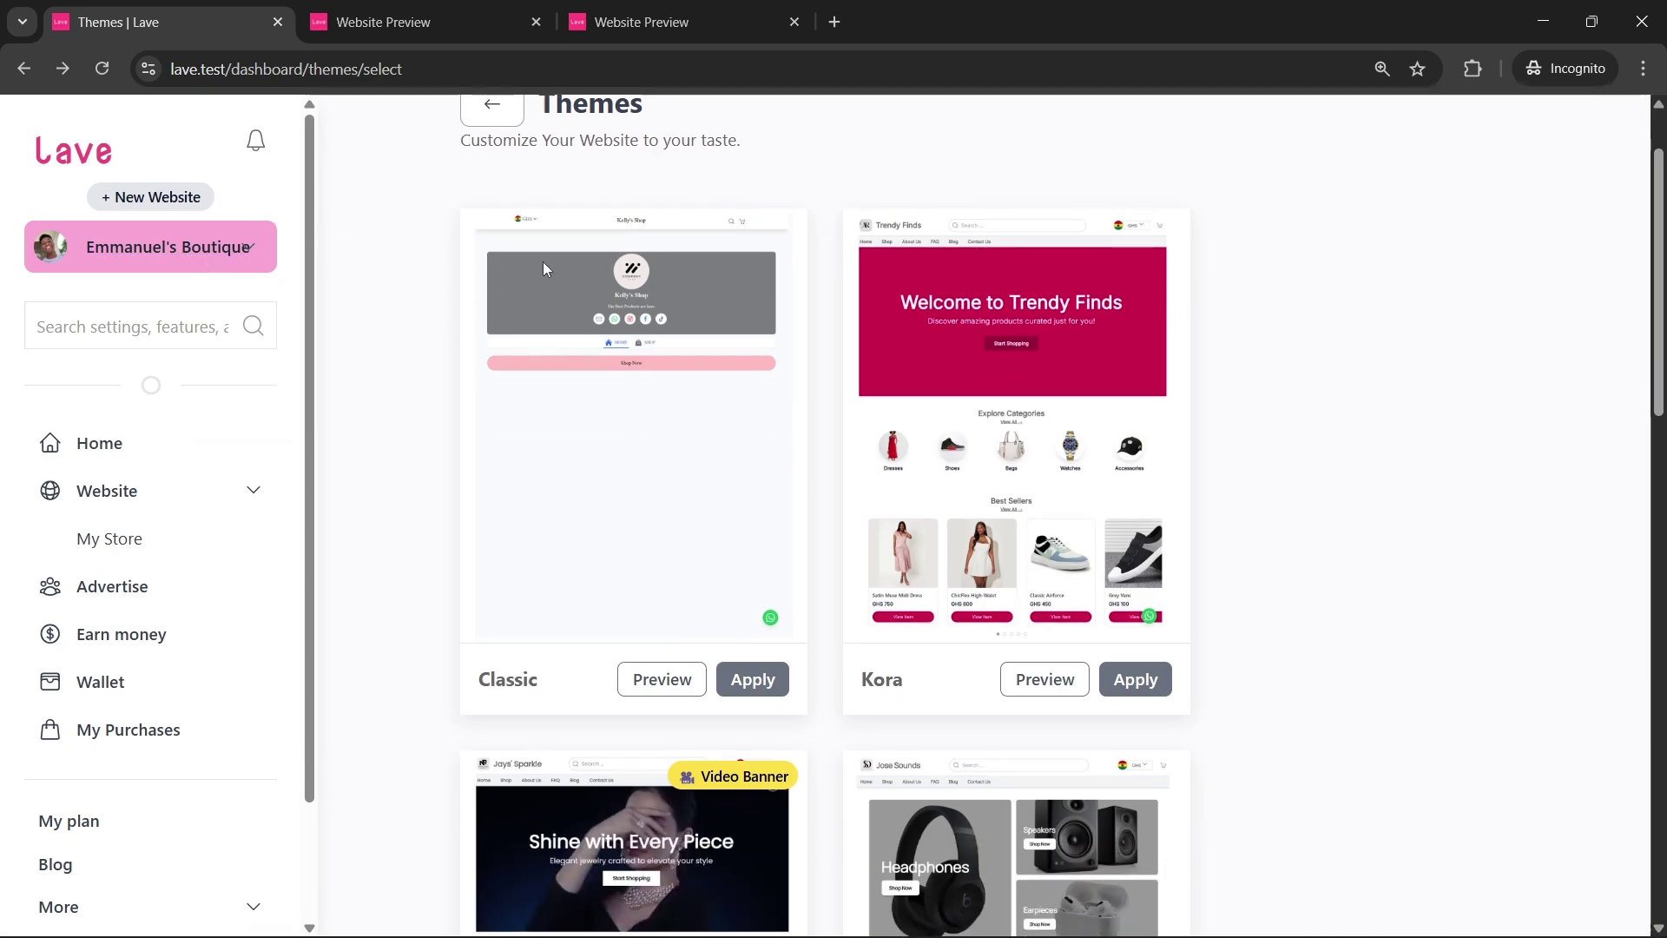
scroll(624, 496, down, 2)
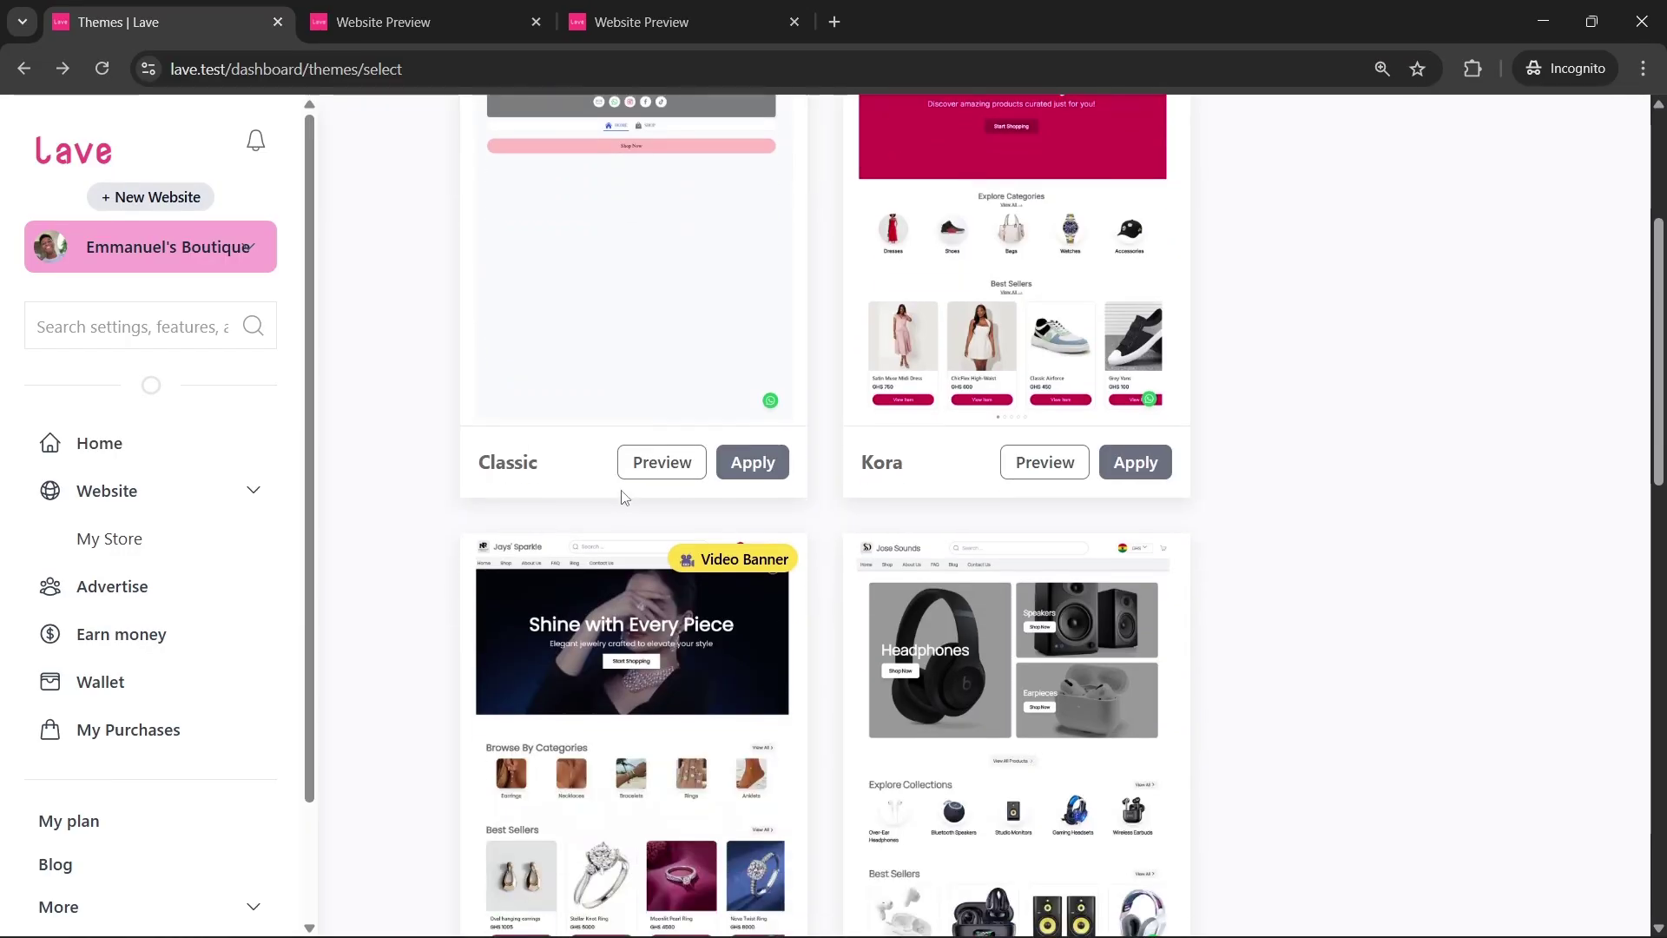
click(642, 464)
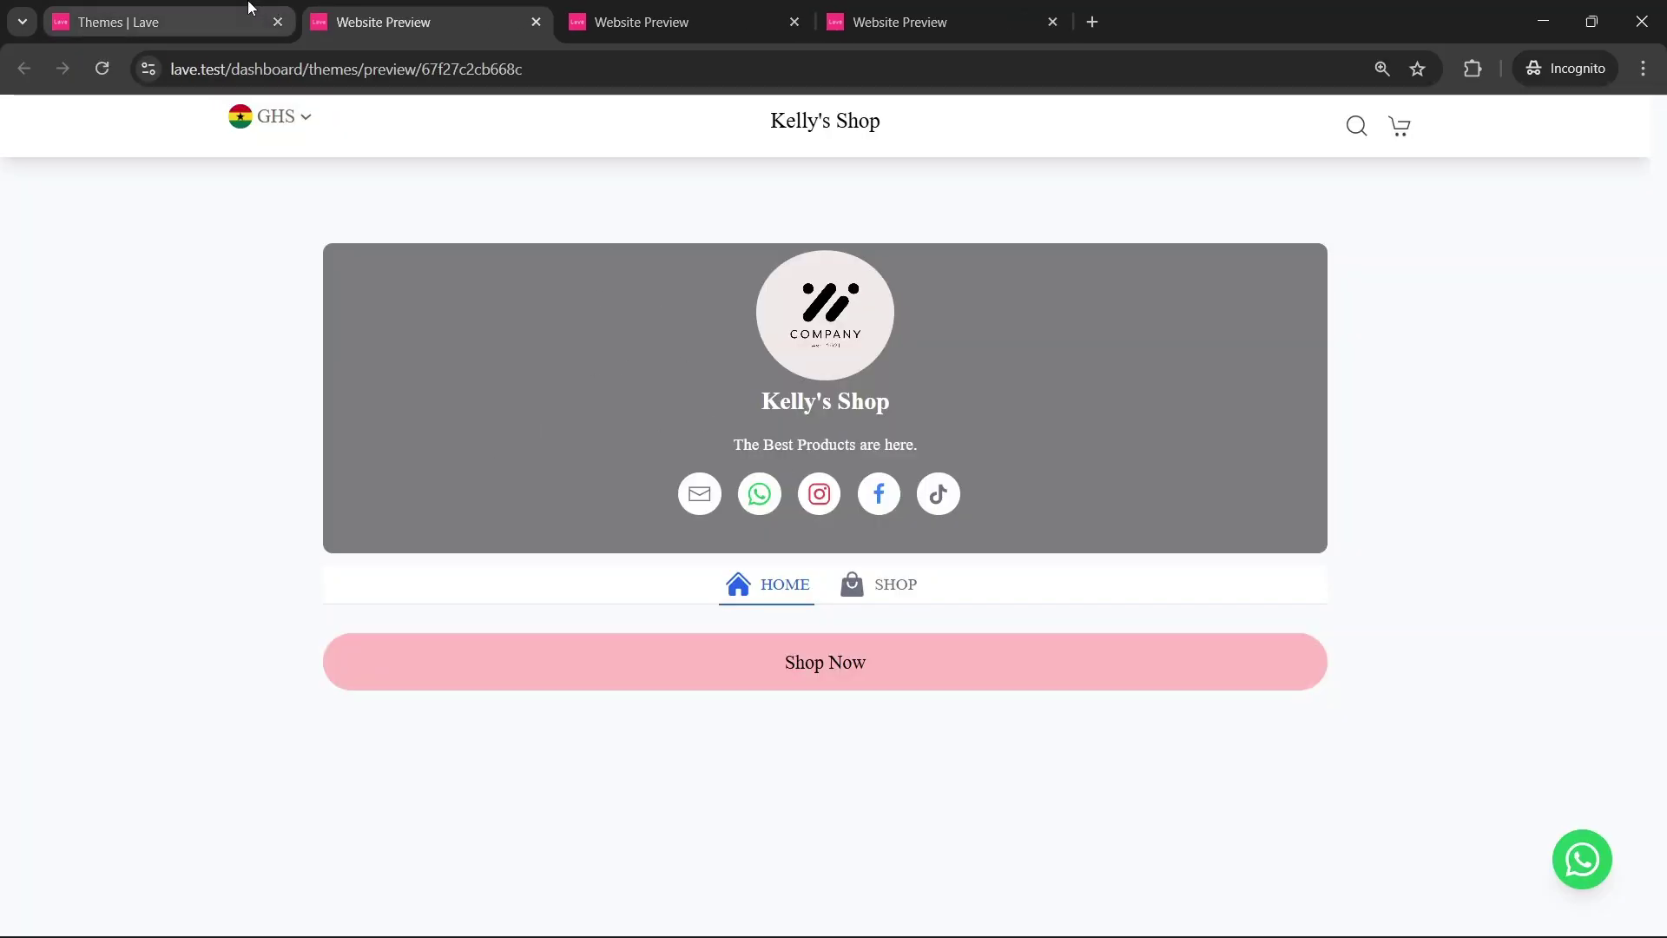
click(216, 19)
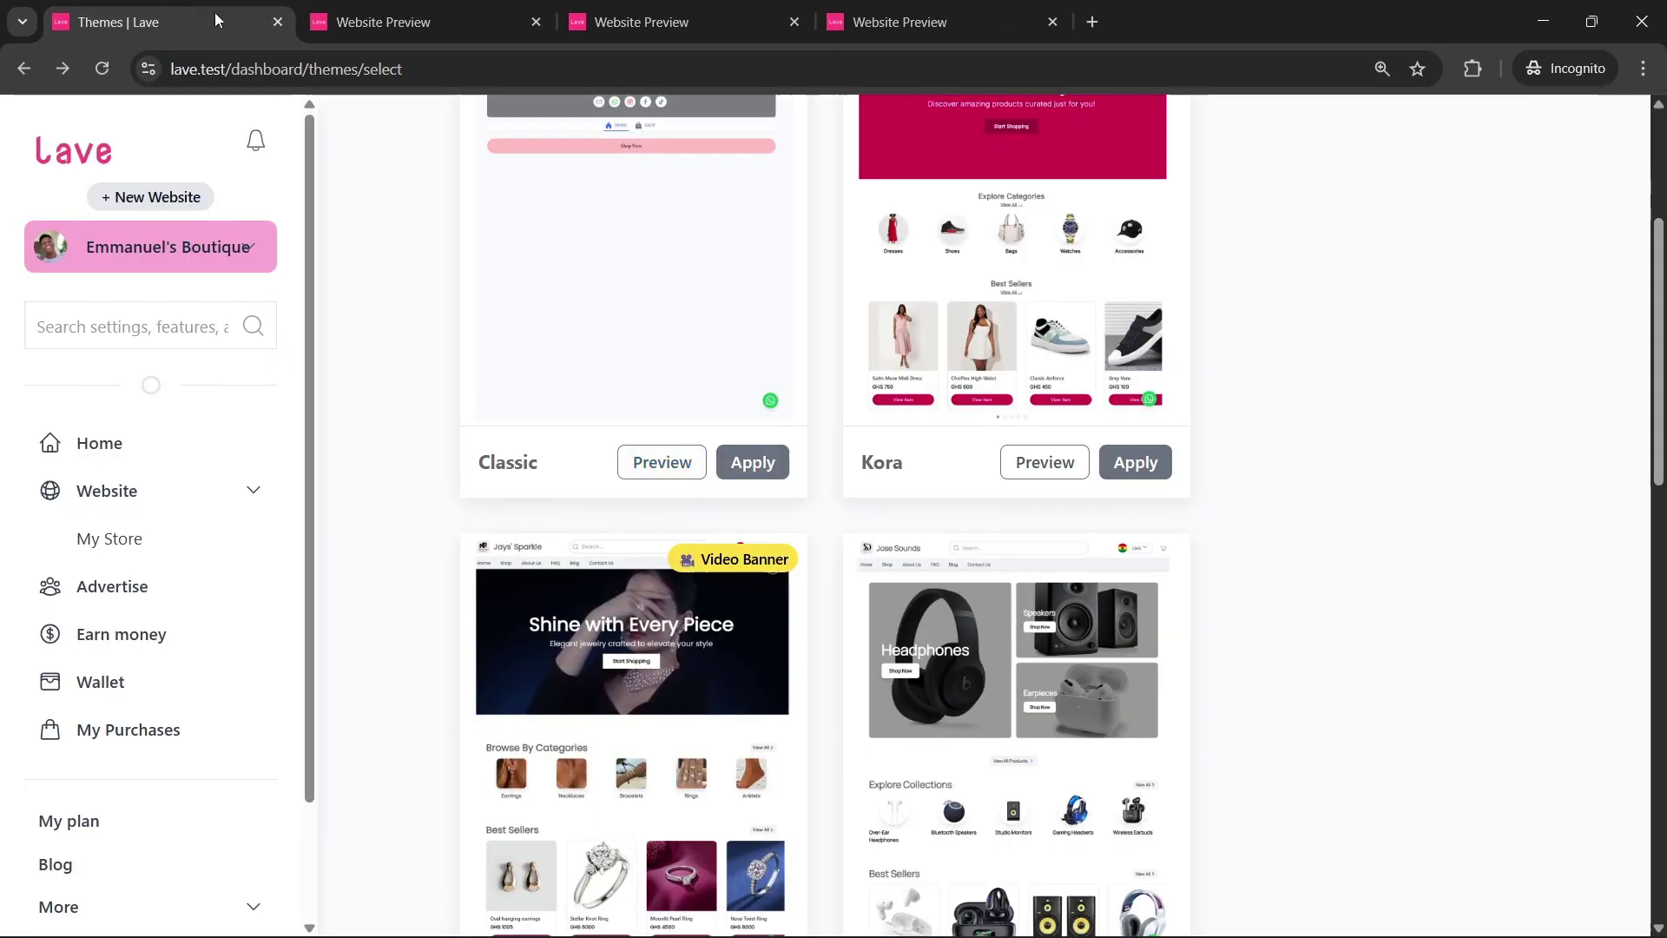
click(1014, 463)
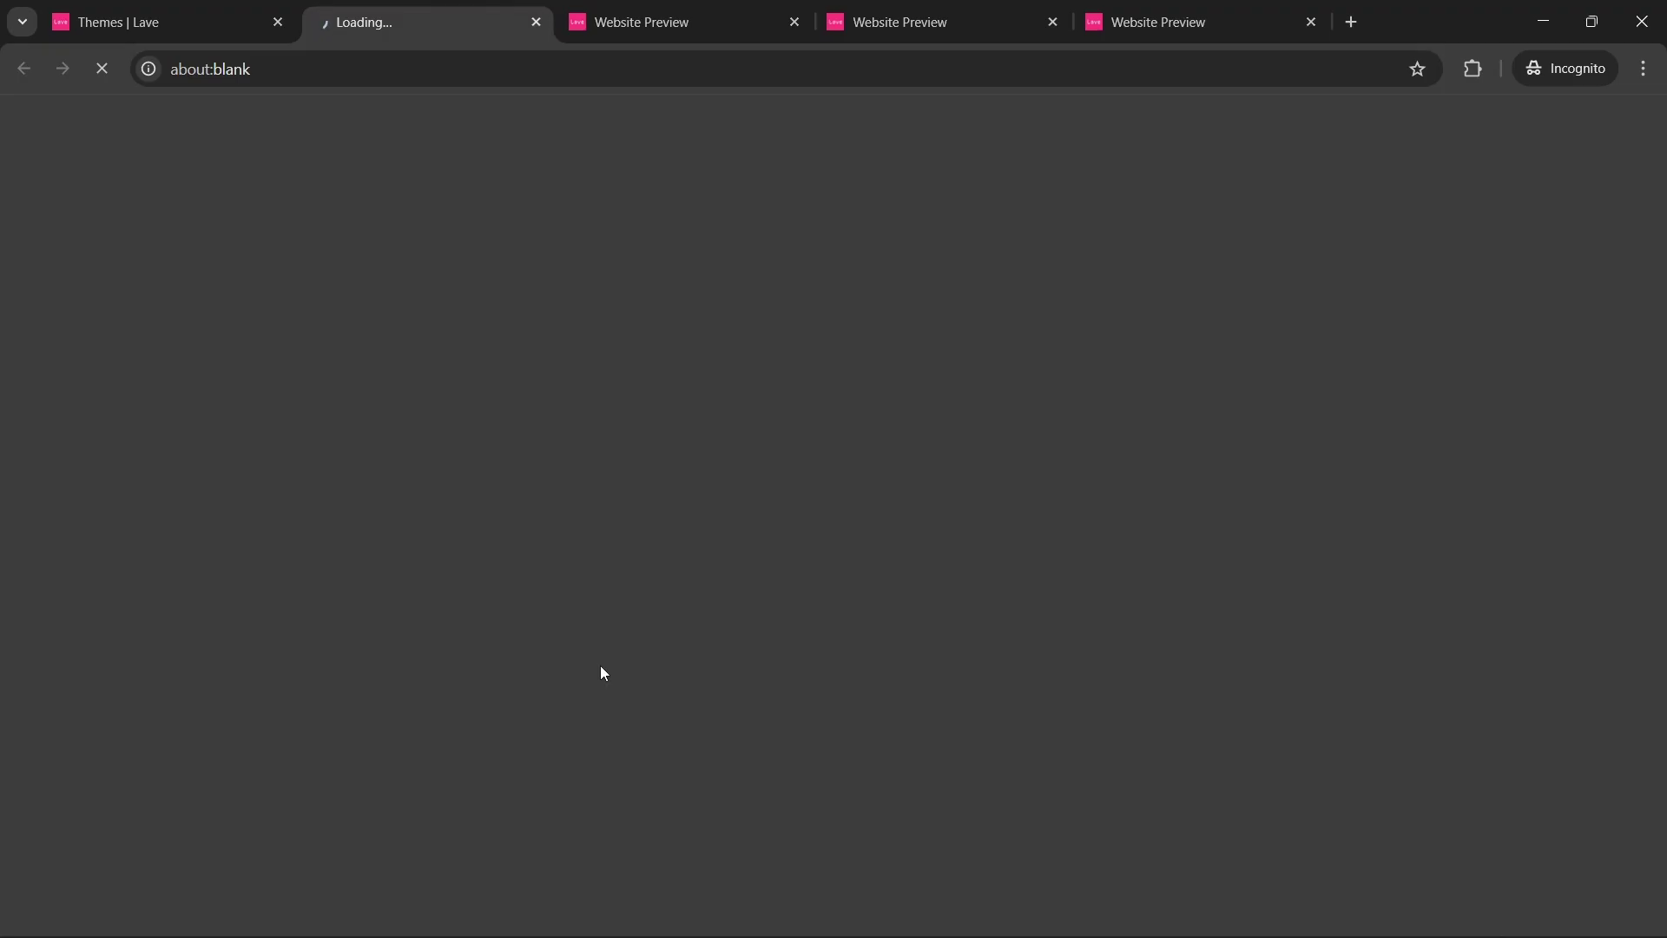
scroll(549, 621, down, 15)
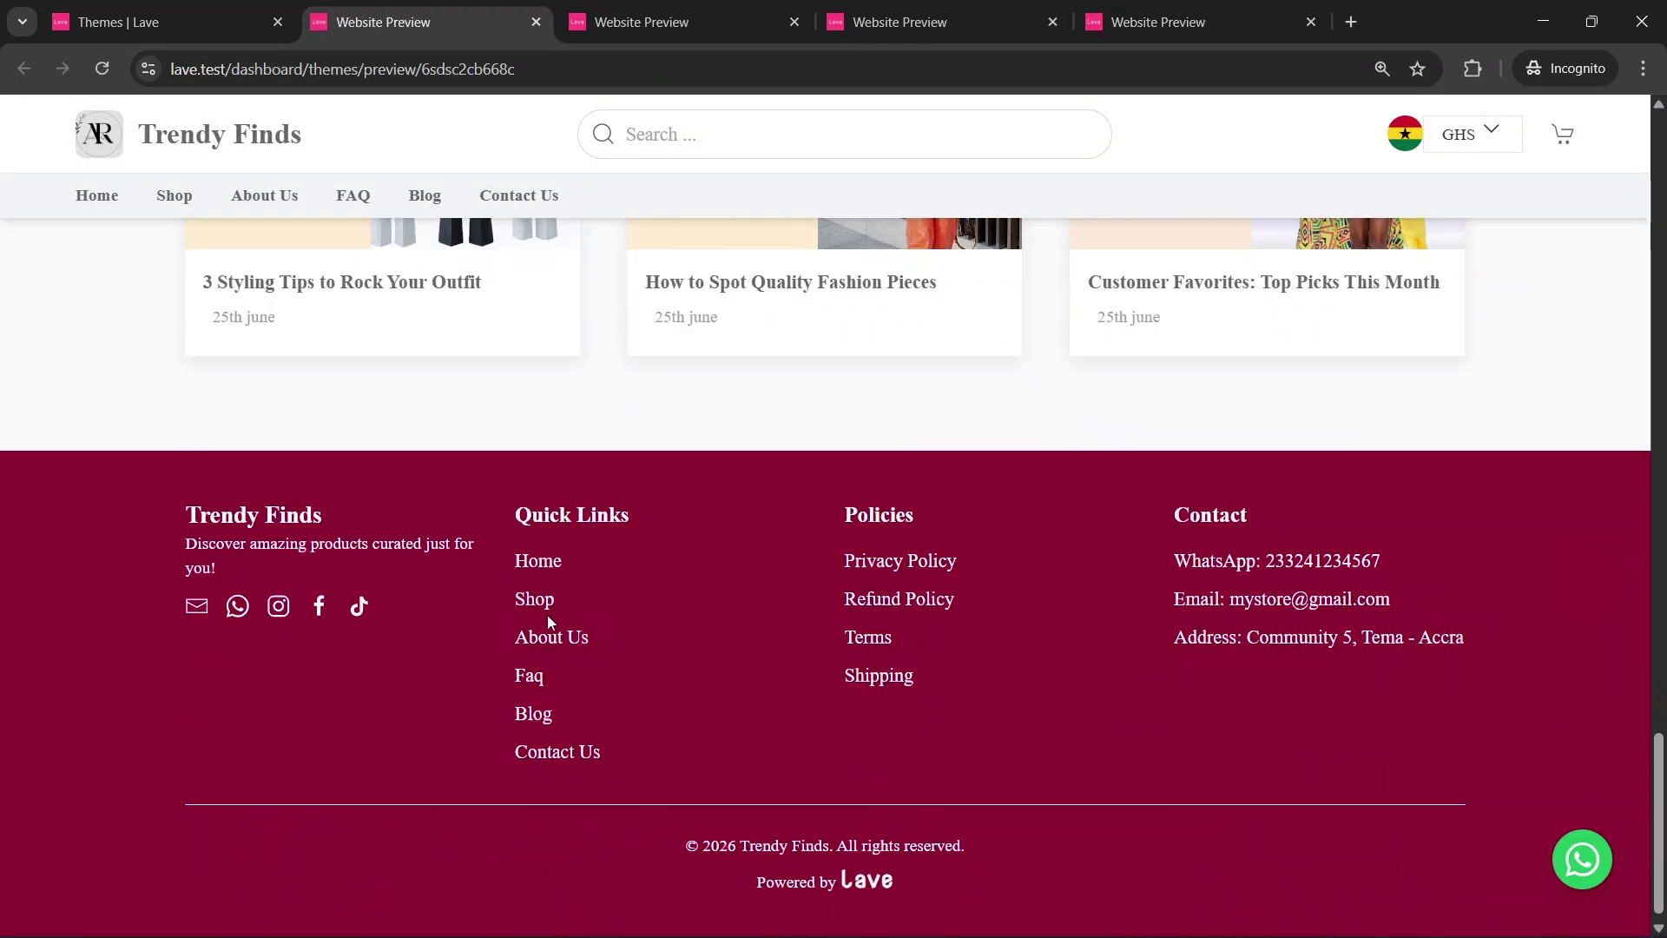
click(186, 19)
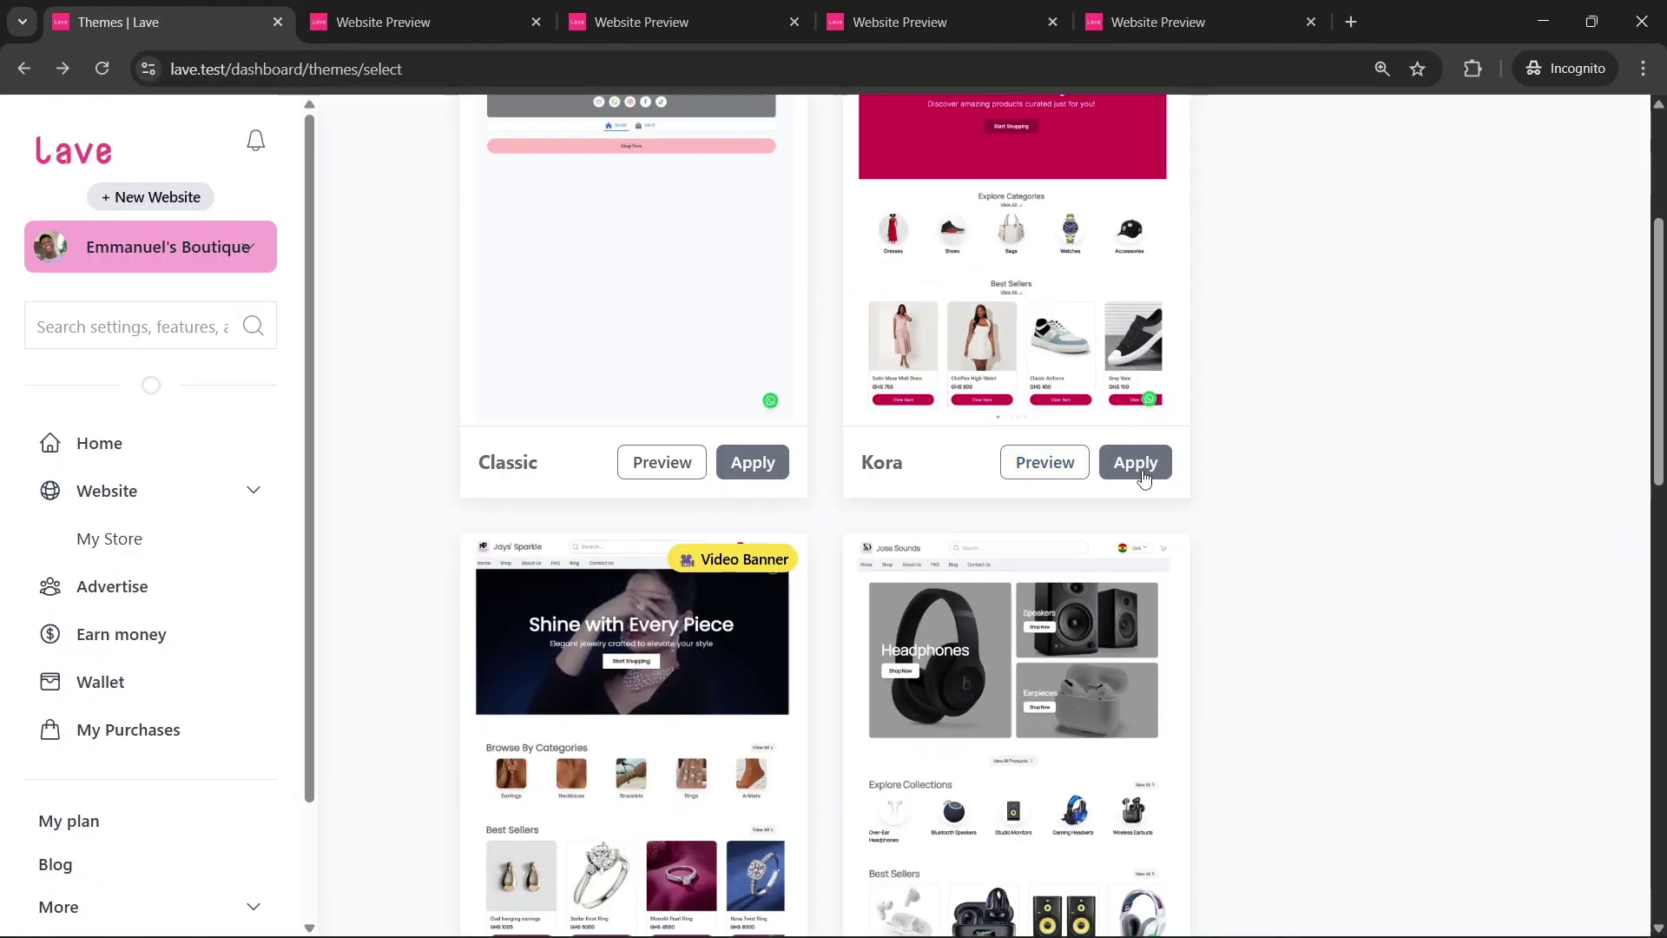
click(1142, 475)
key(Return)
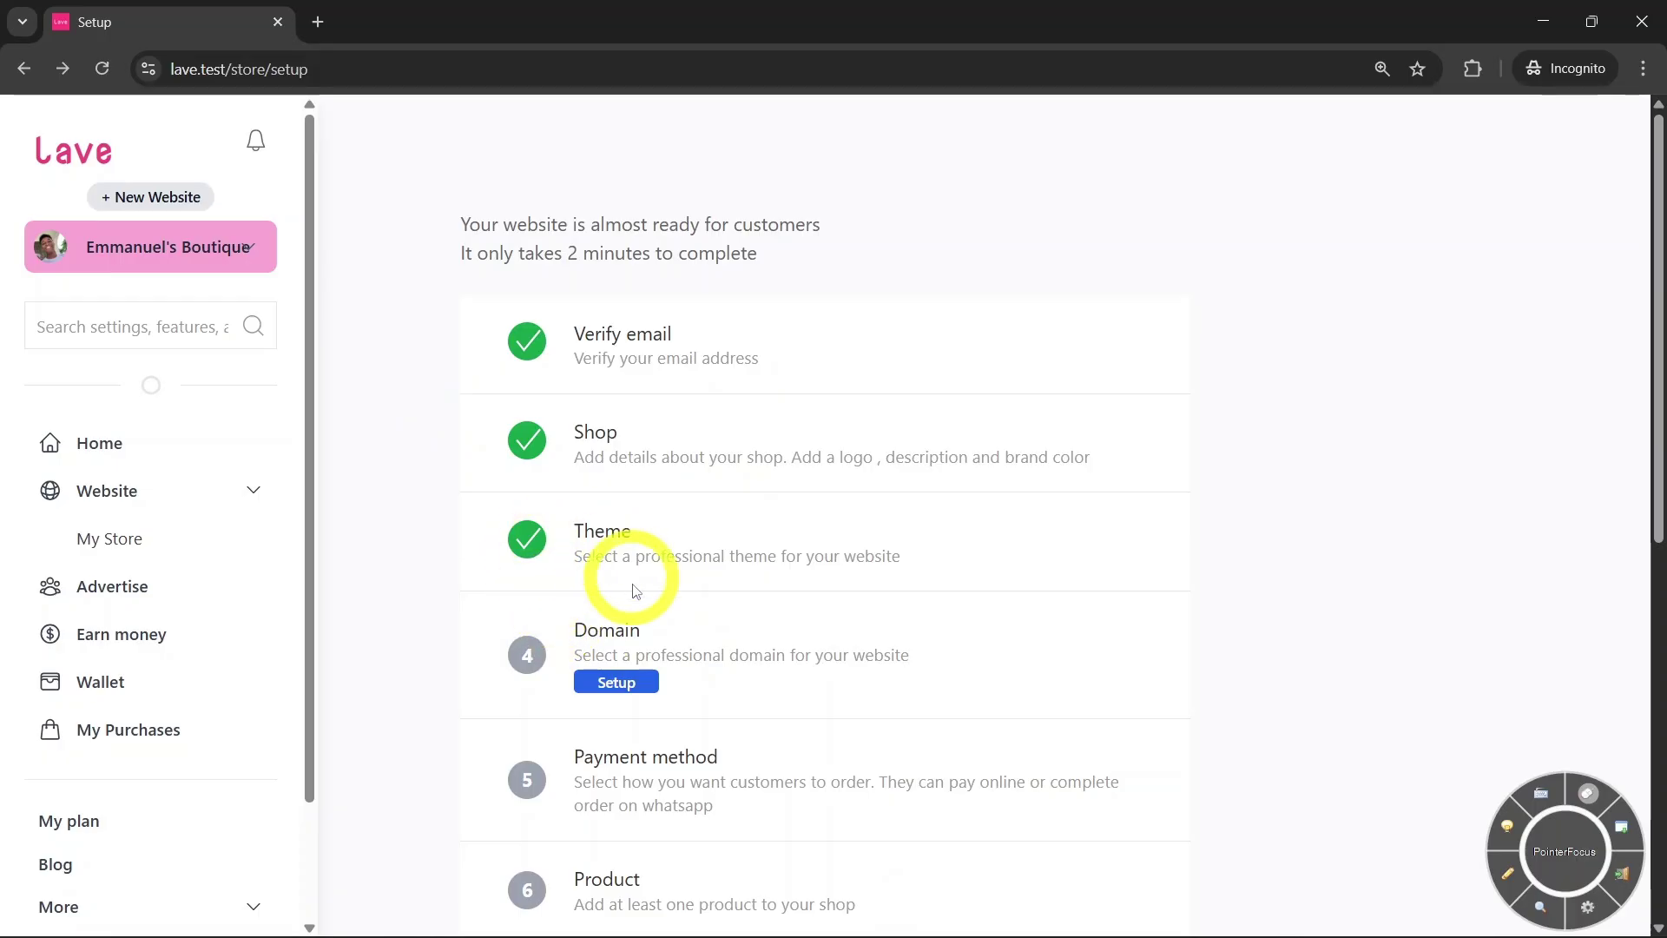
In Domain setup, change the store username to emmaboutique and save it
click(605, 683)
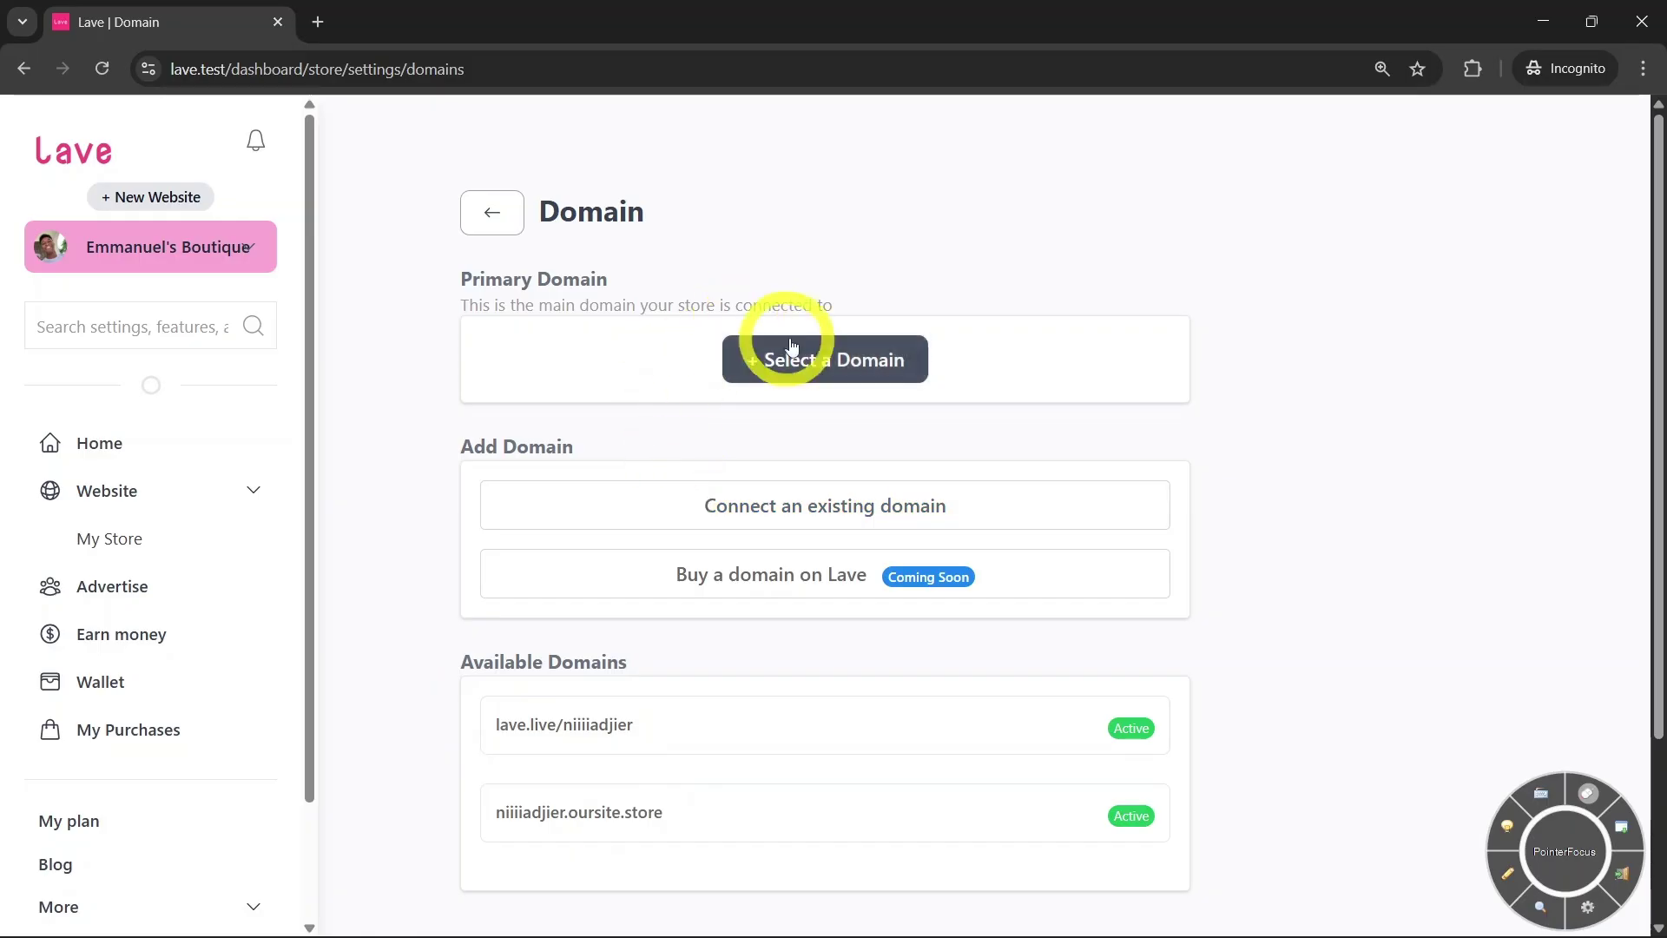
click(809, 368)
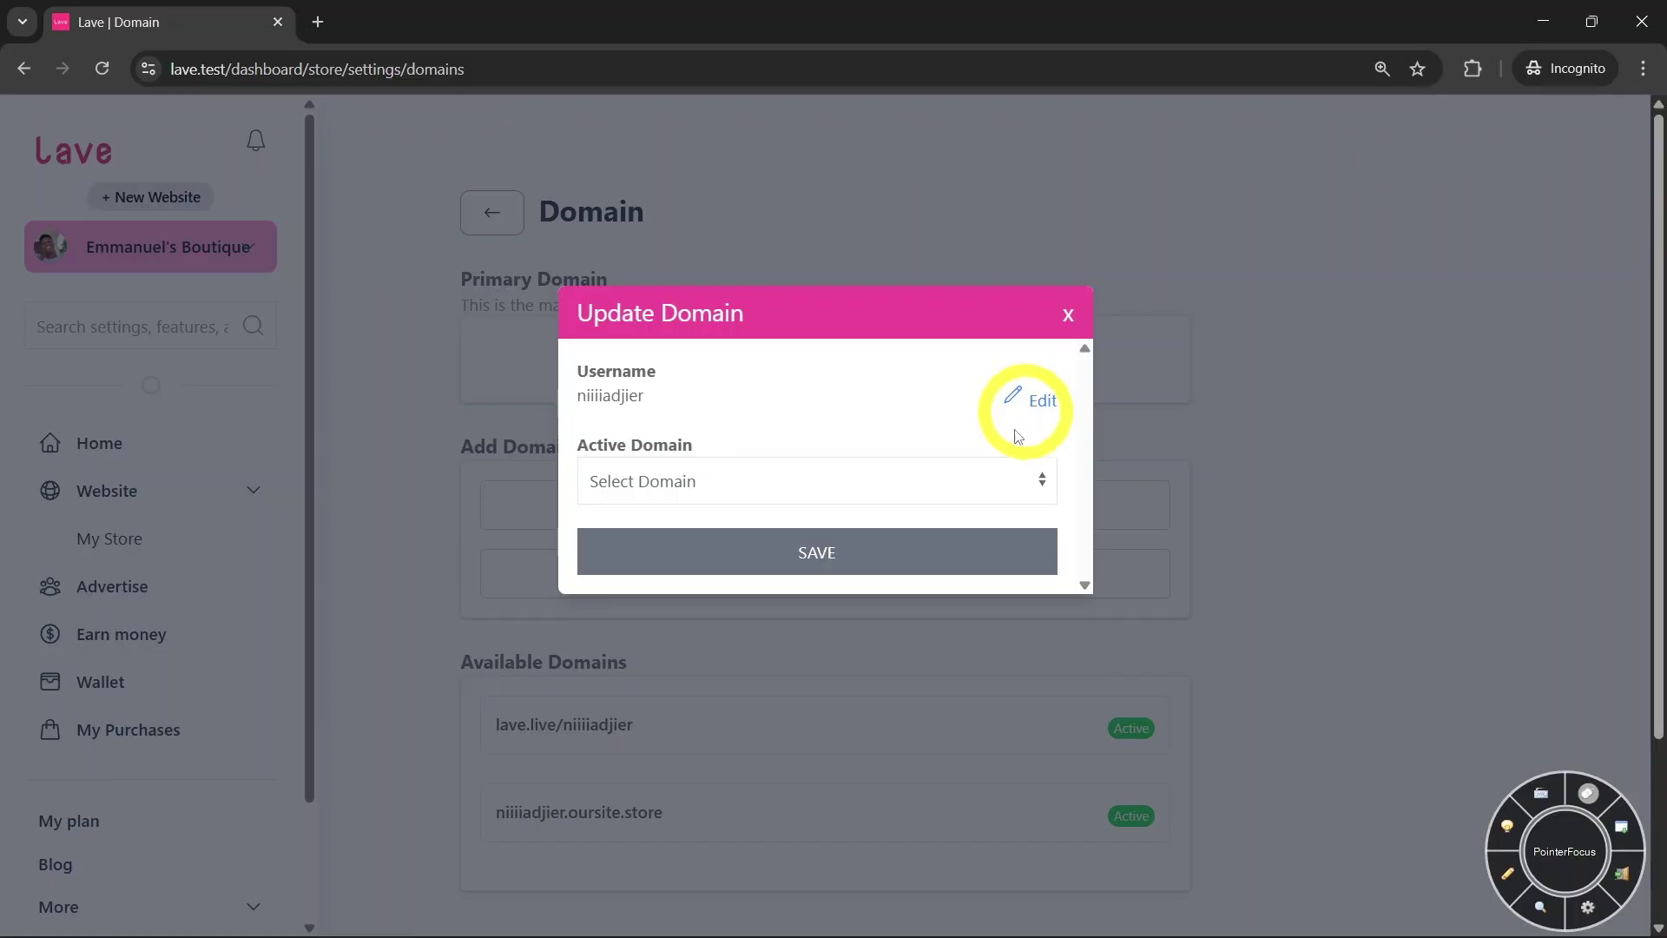
click(858, 480)
click(1035, 396)
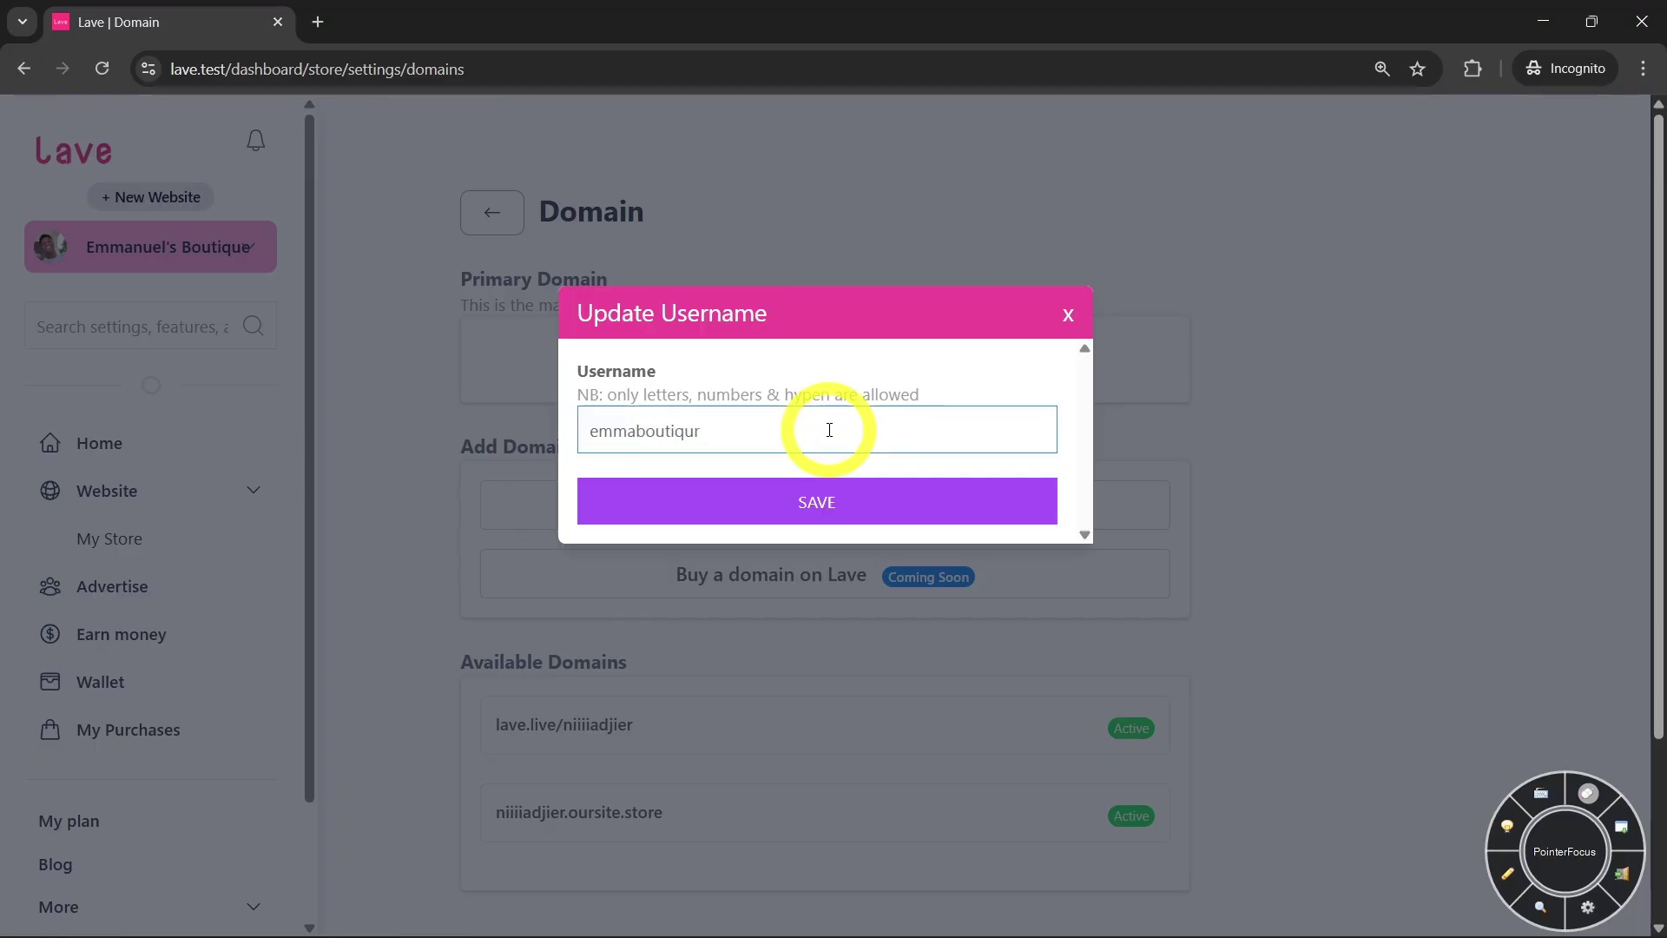
click(818, 494)
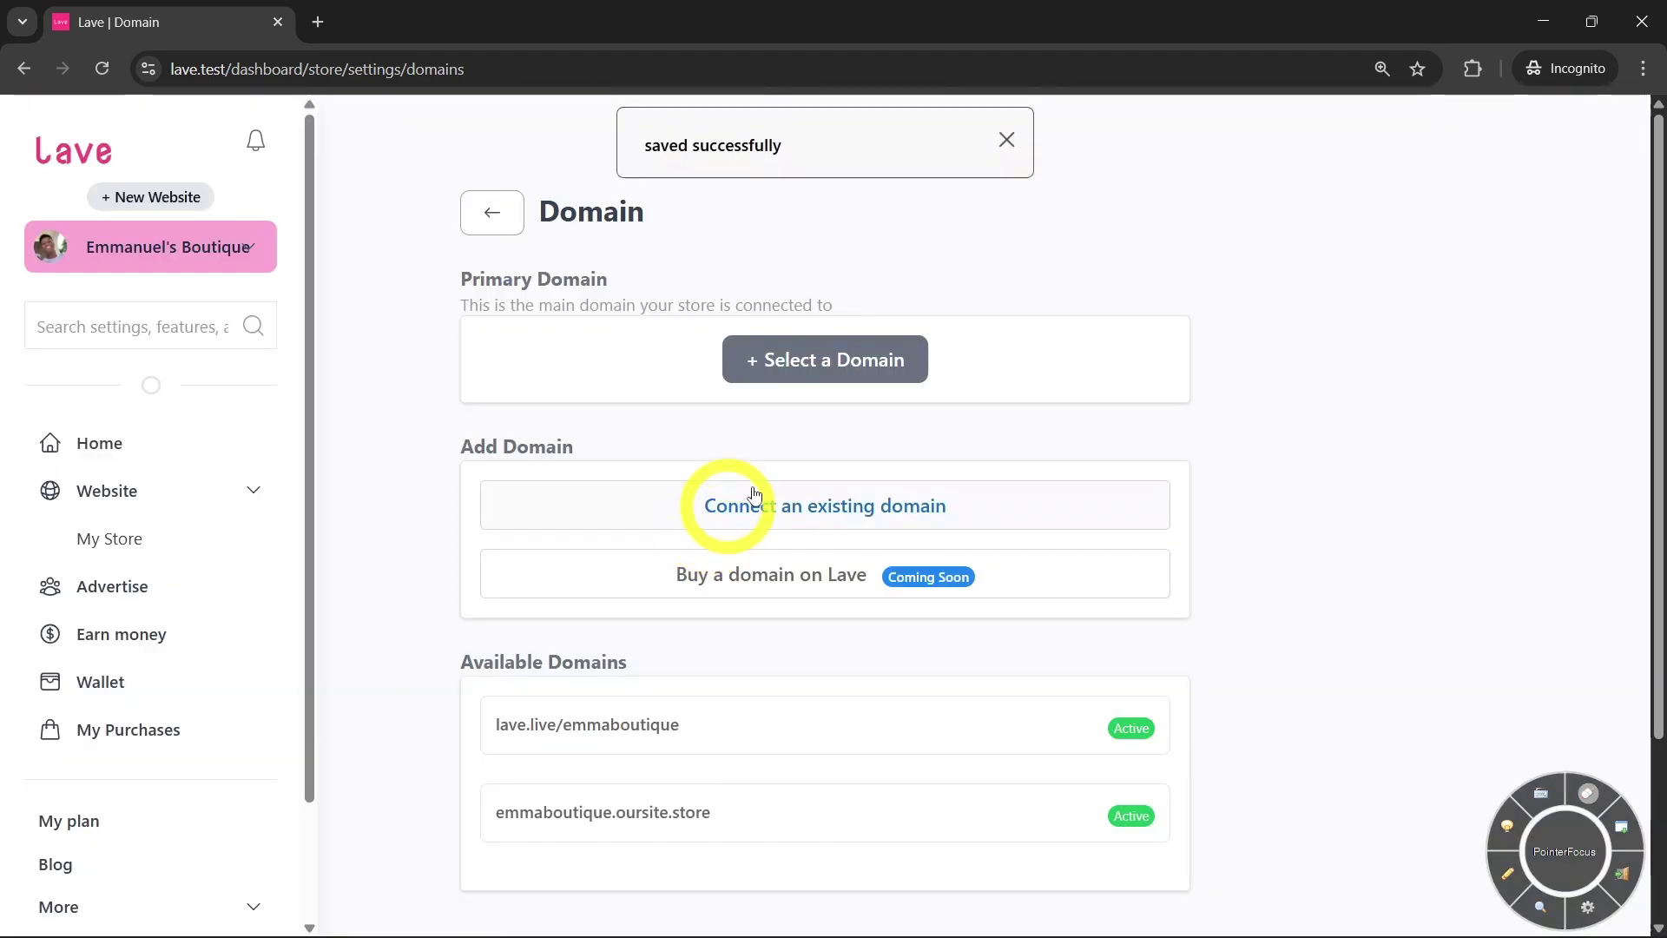
Select emmaboutique.oursite.store as the active domain and save it
click(856, 365)
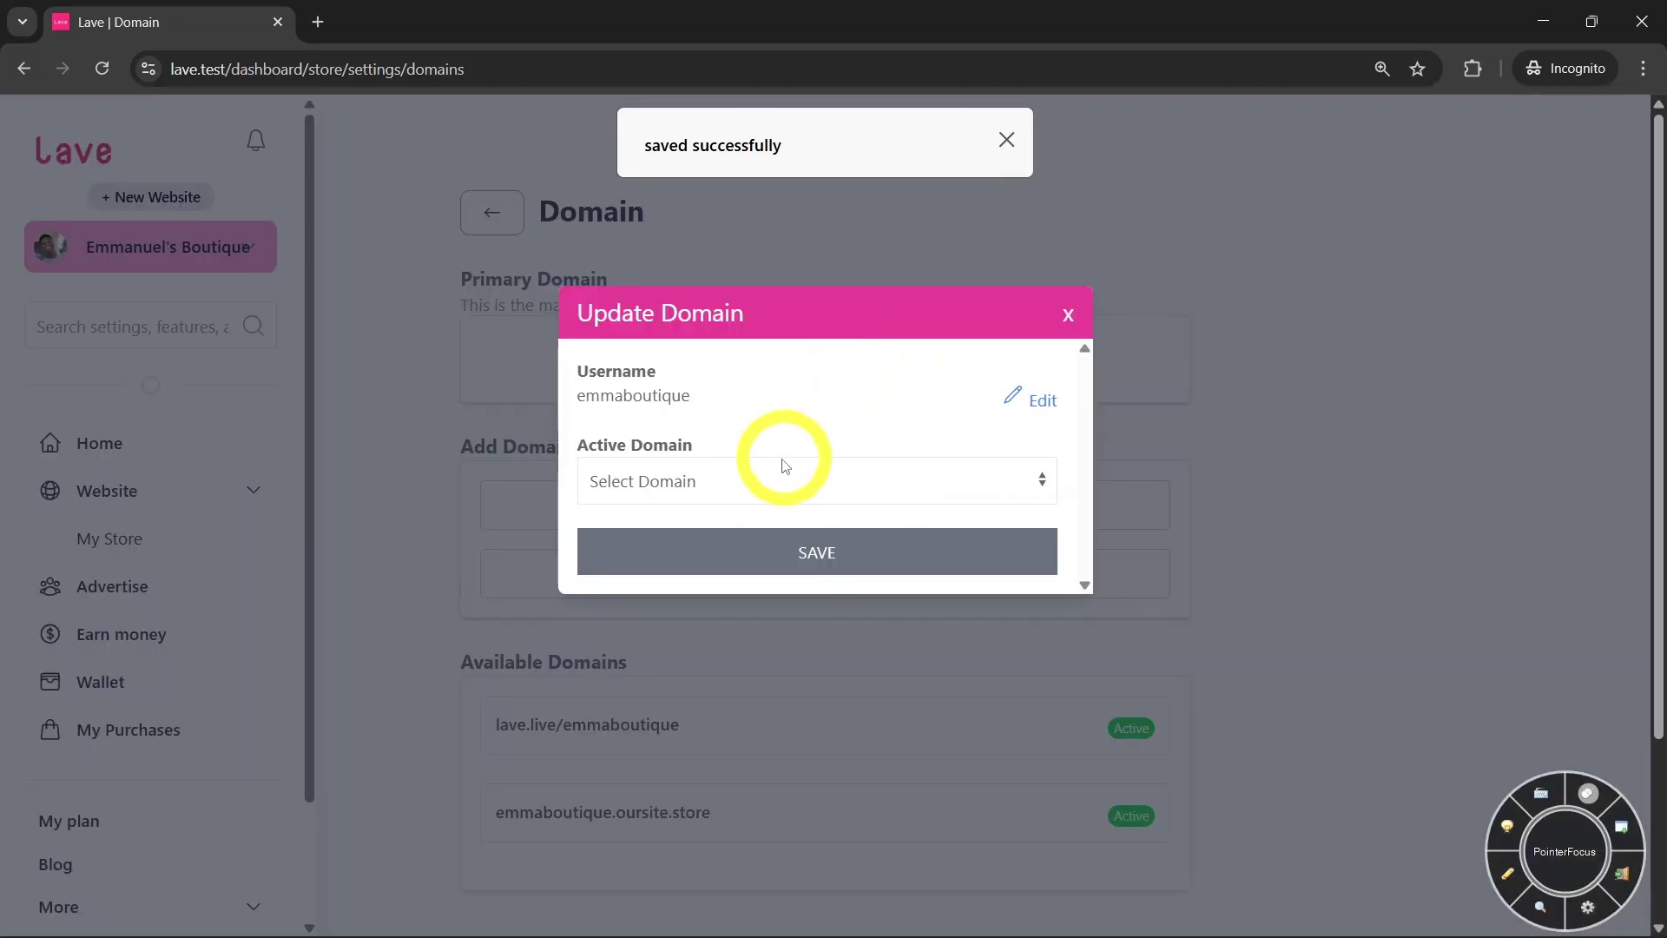
click(779, 473)
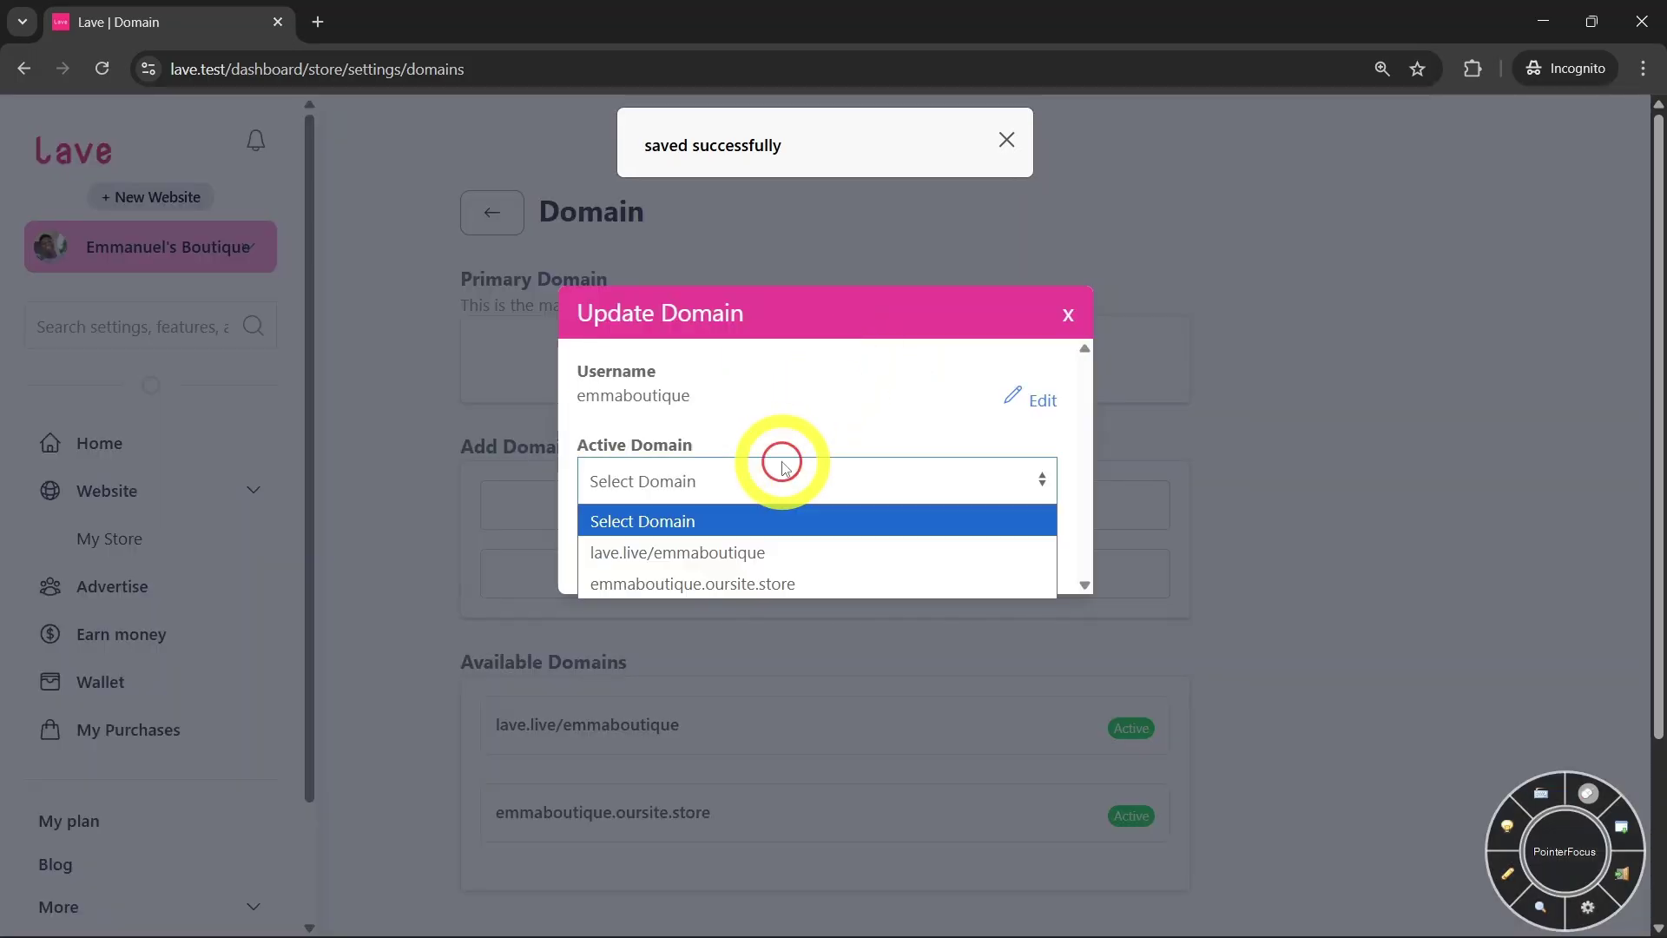
click(719, 585)
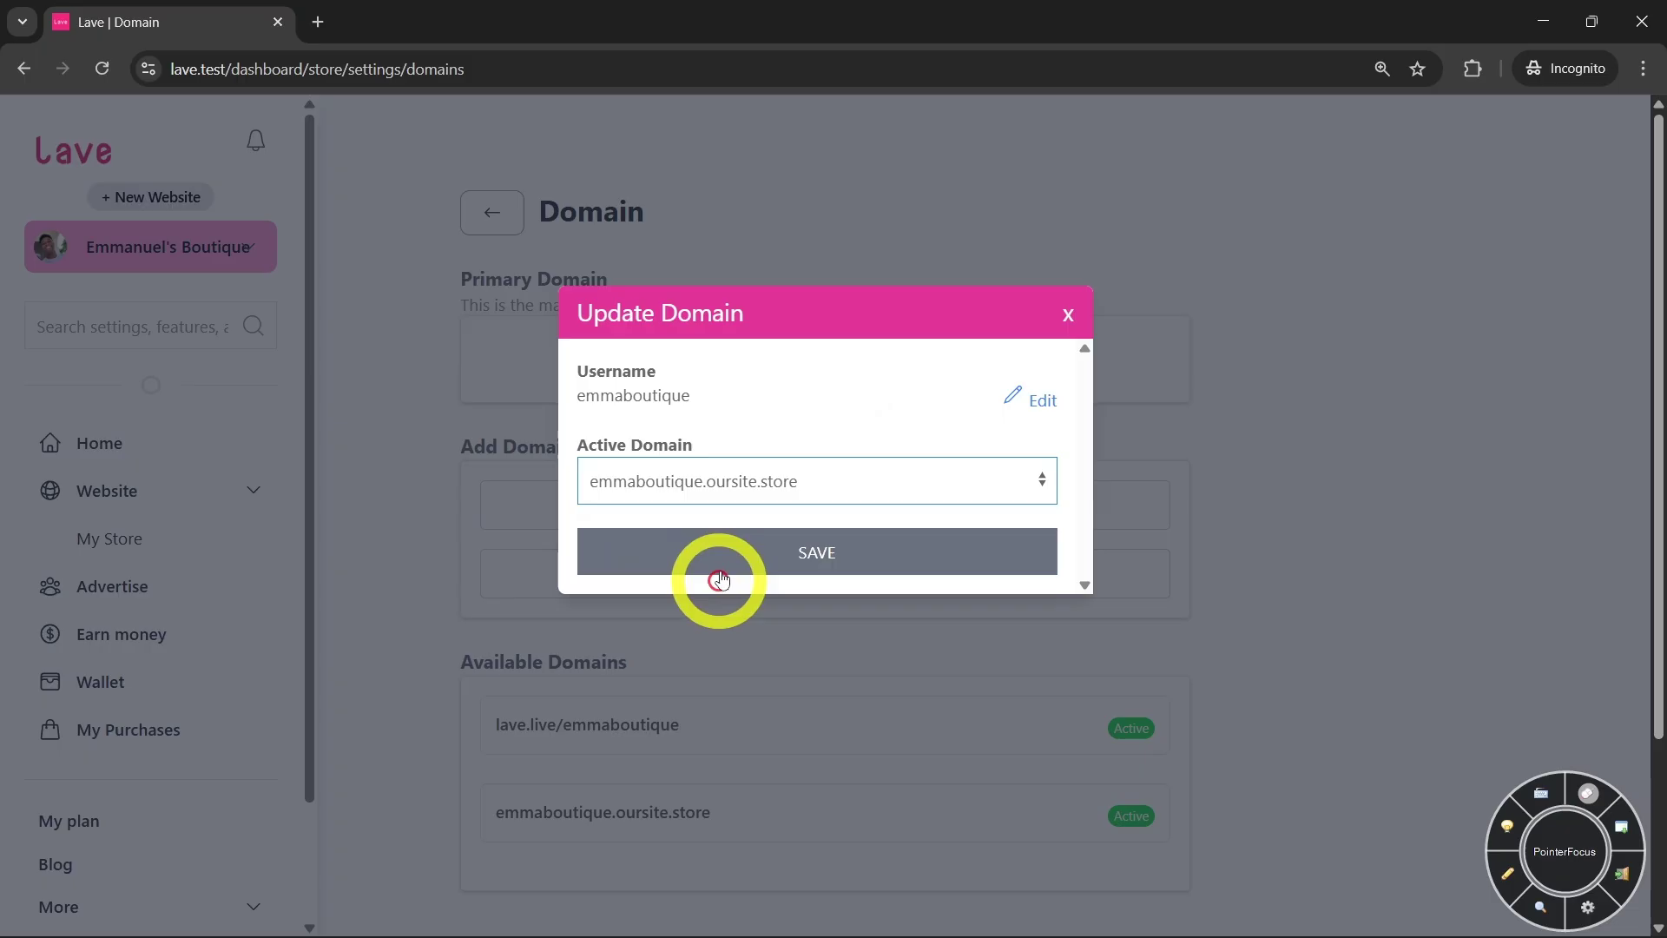
click(775, 552)
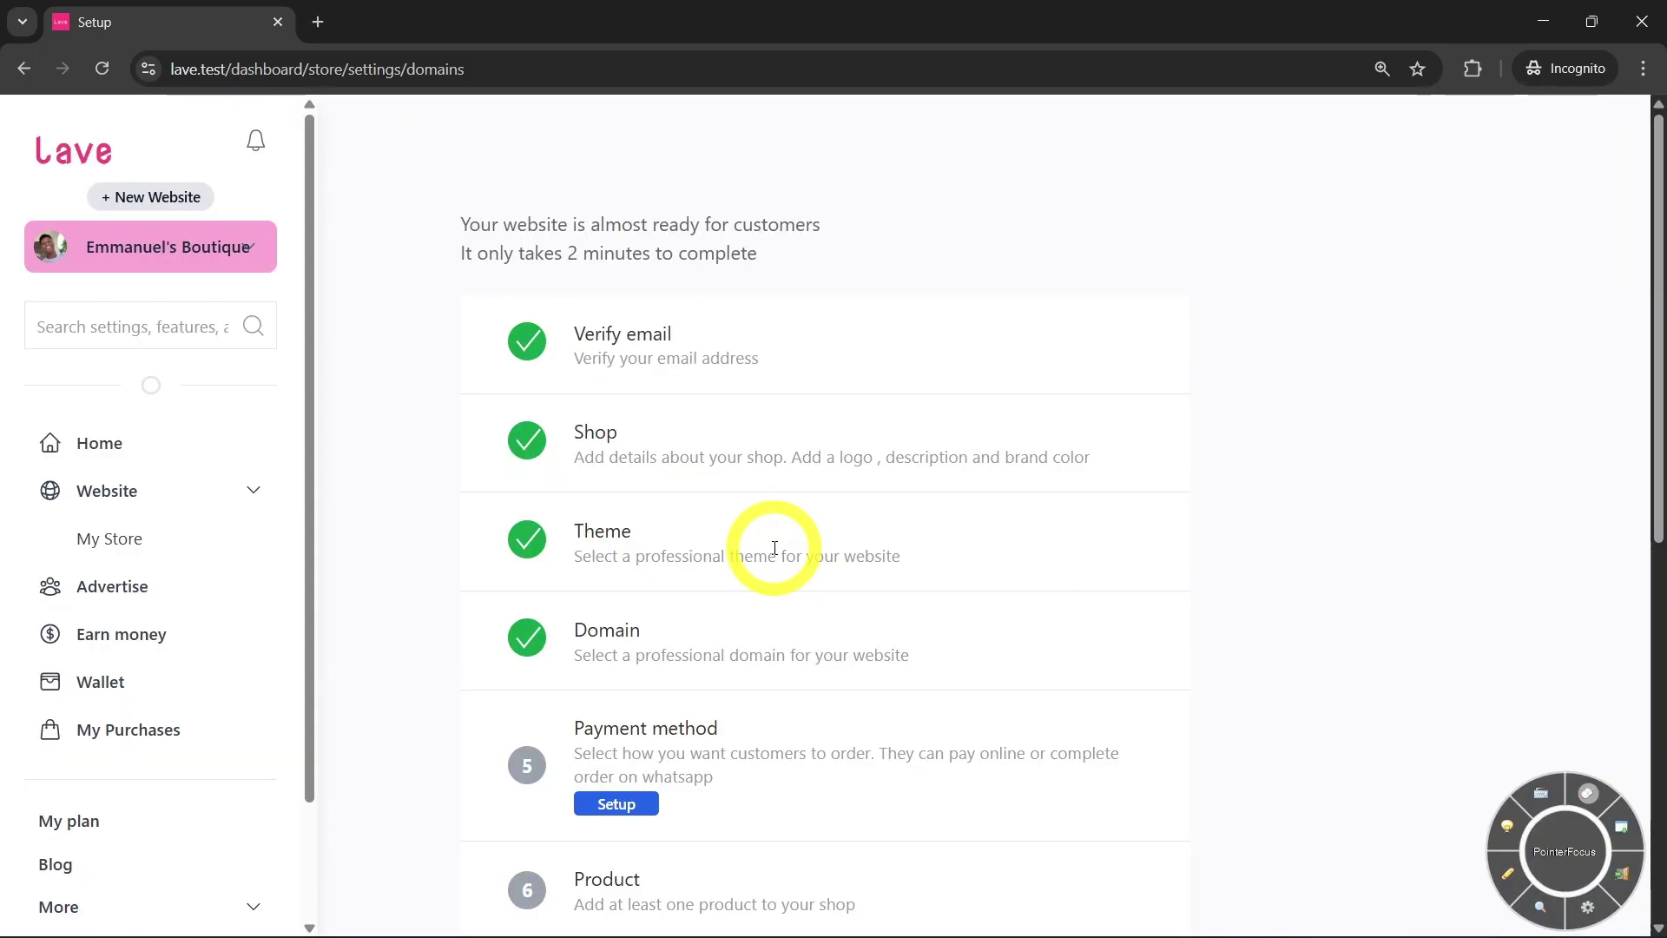
In Payment method setup, turn on Cash on delivery and close its notes without adding any
scroll(772, 547, down, 3)
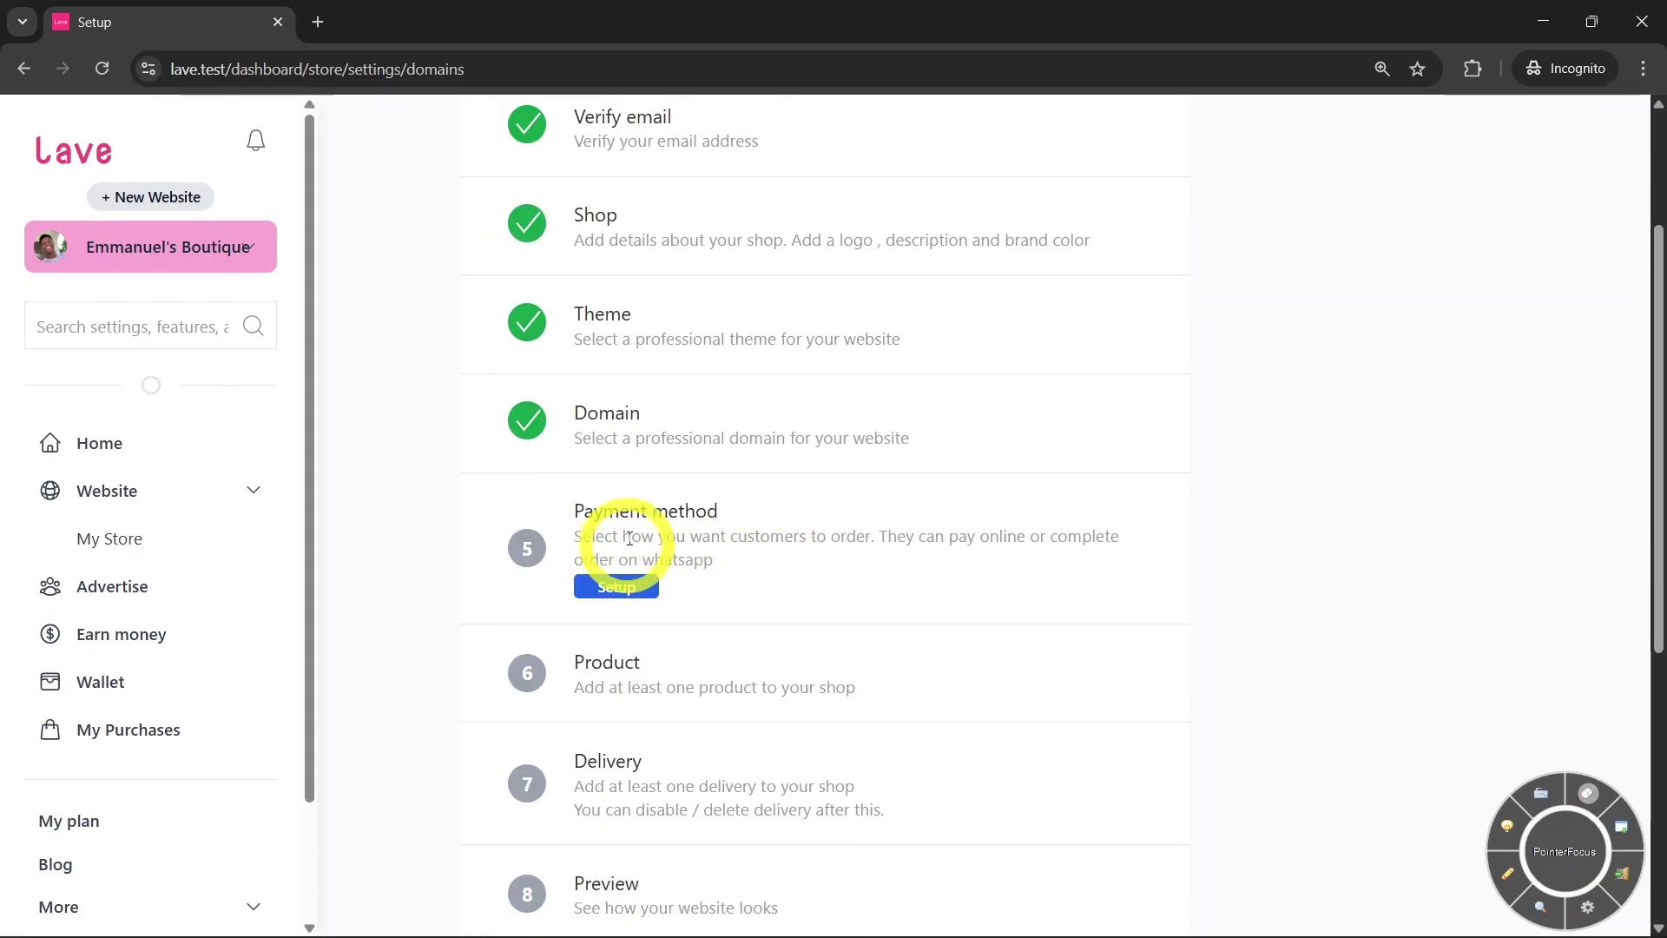
click(631, 587)
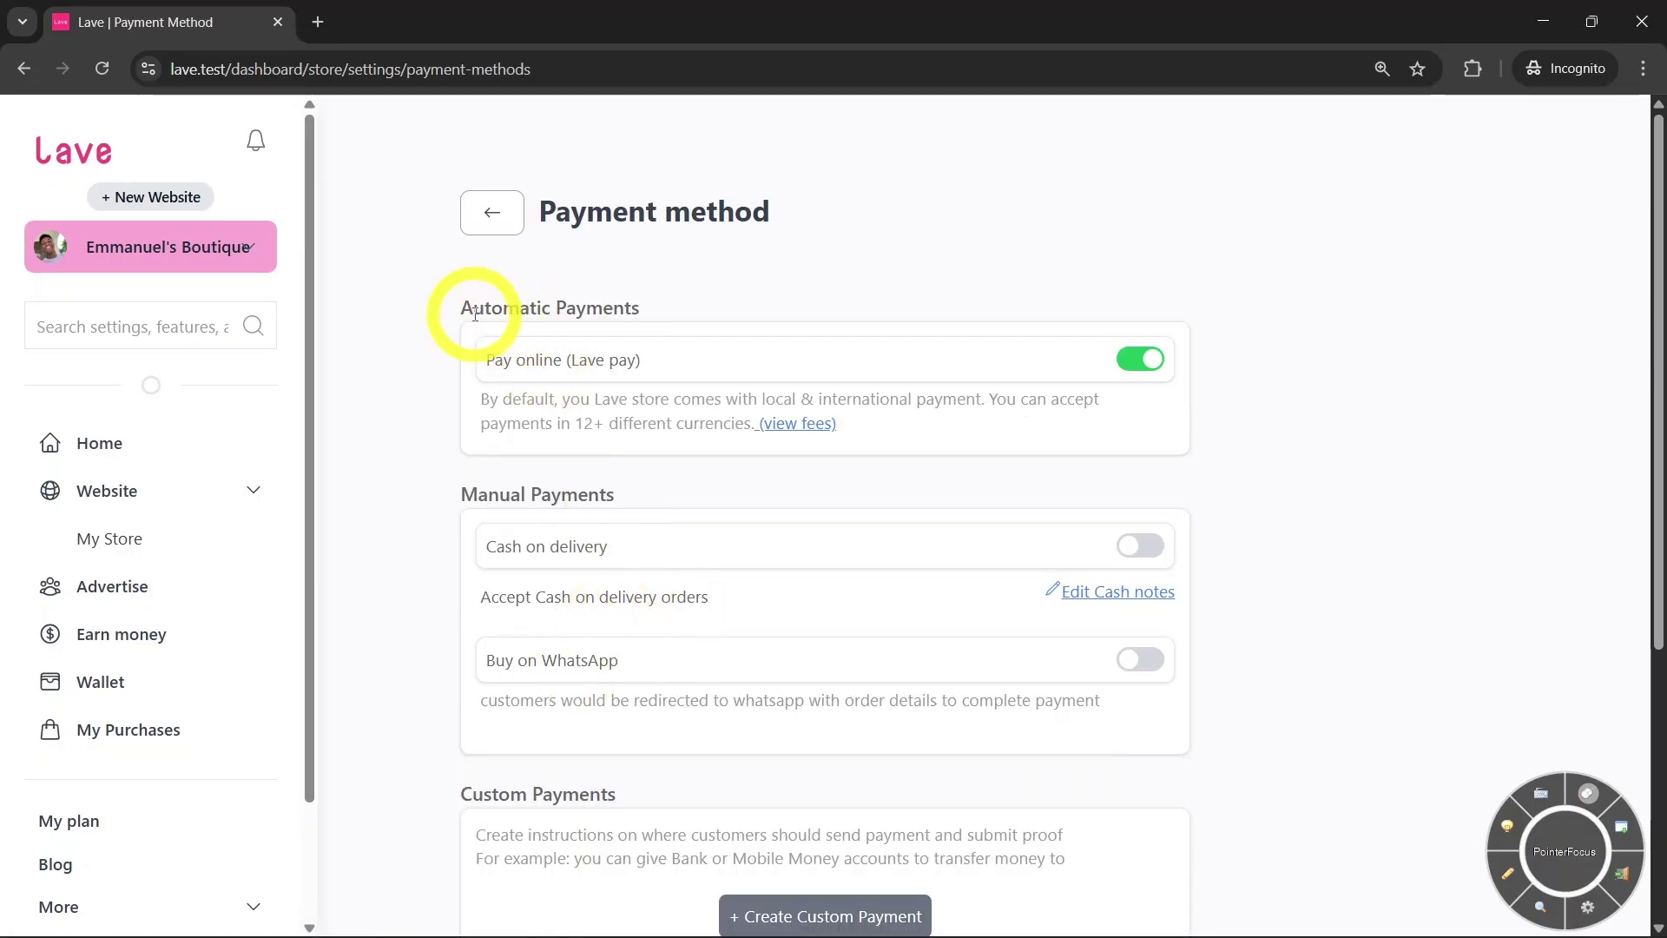
drag(457, 310, 663, 313)
click(647, 304)
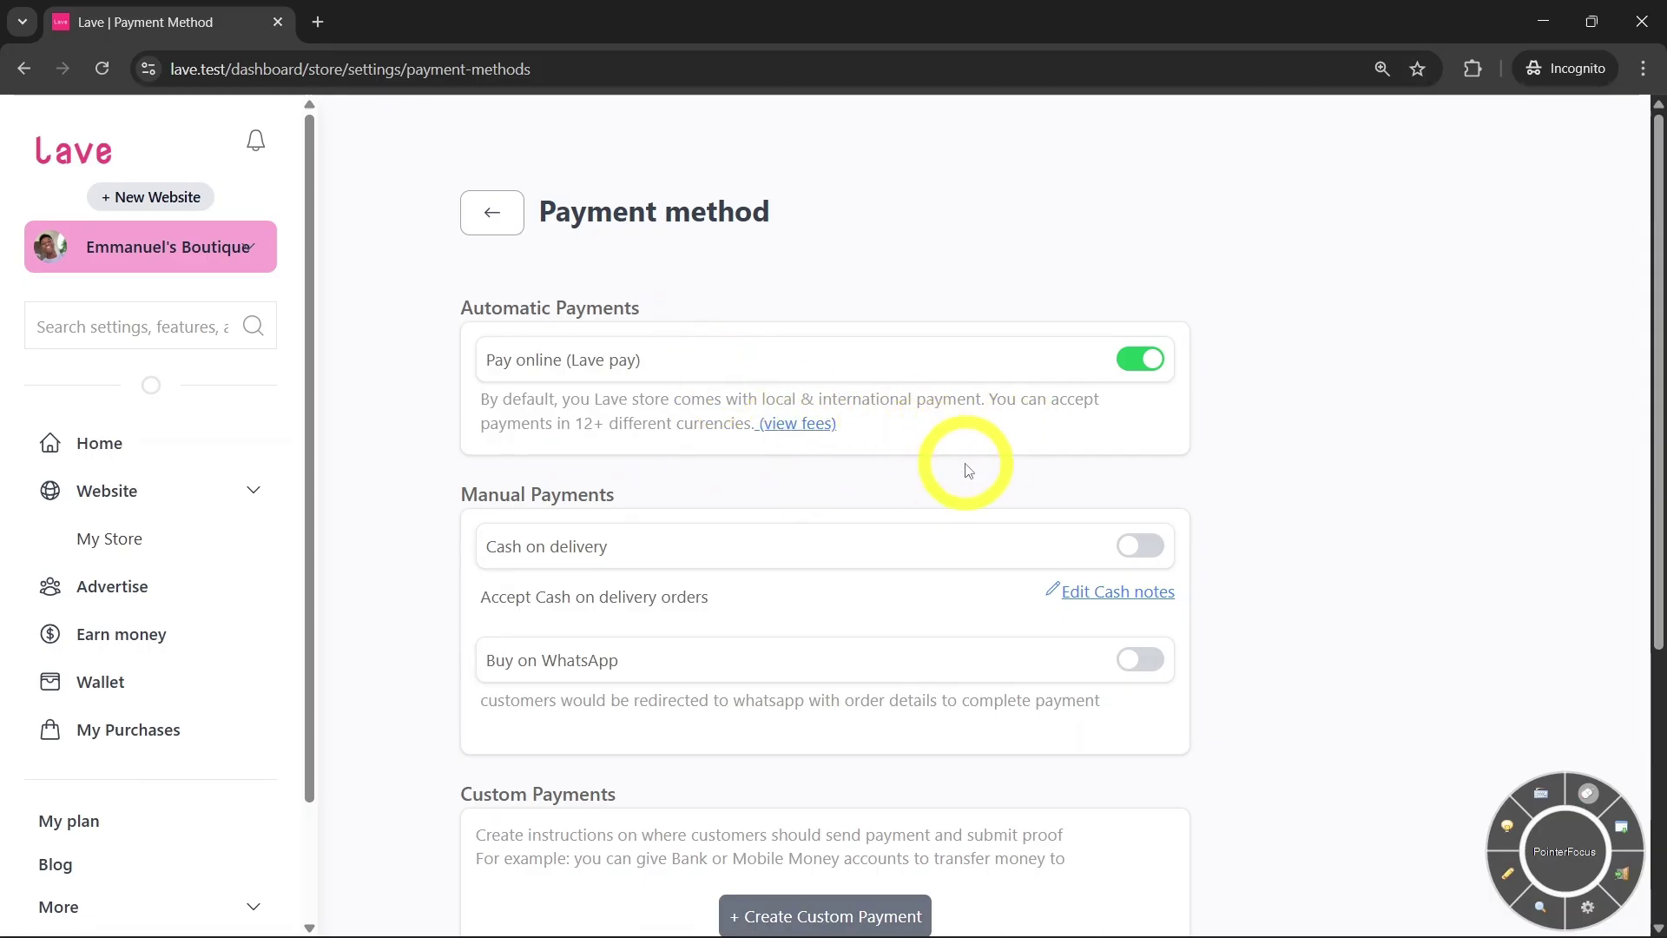
scroll(951, 468, down, 1)
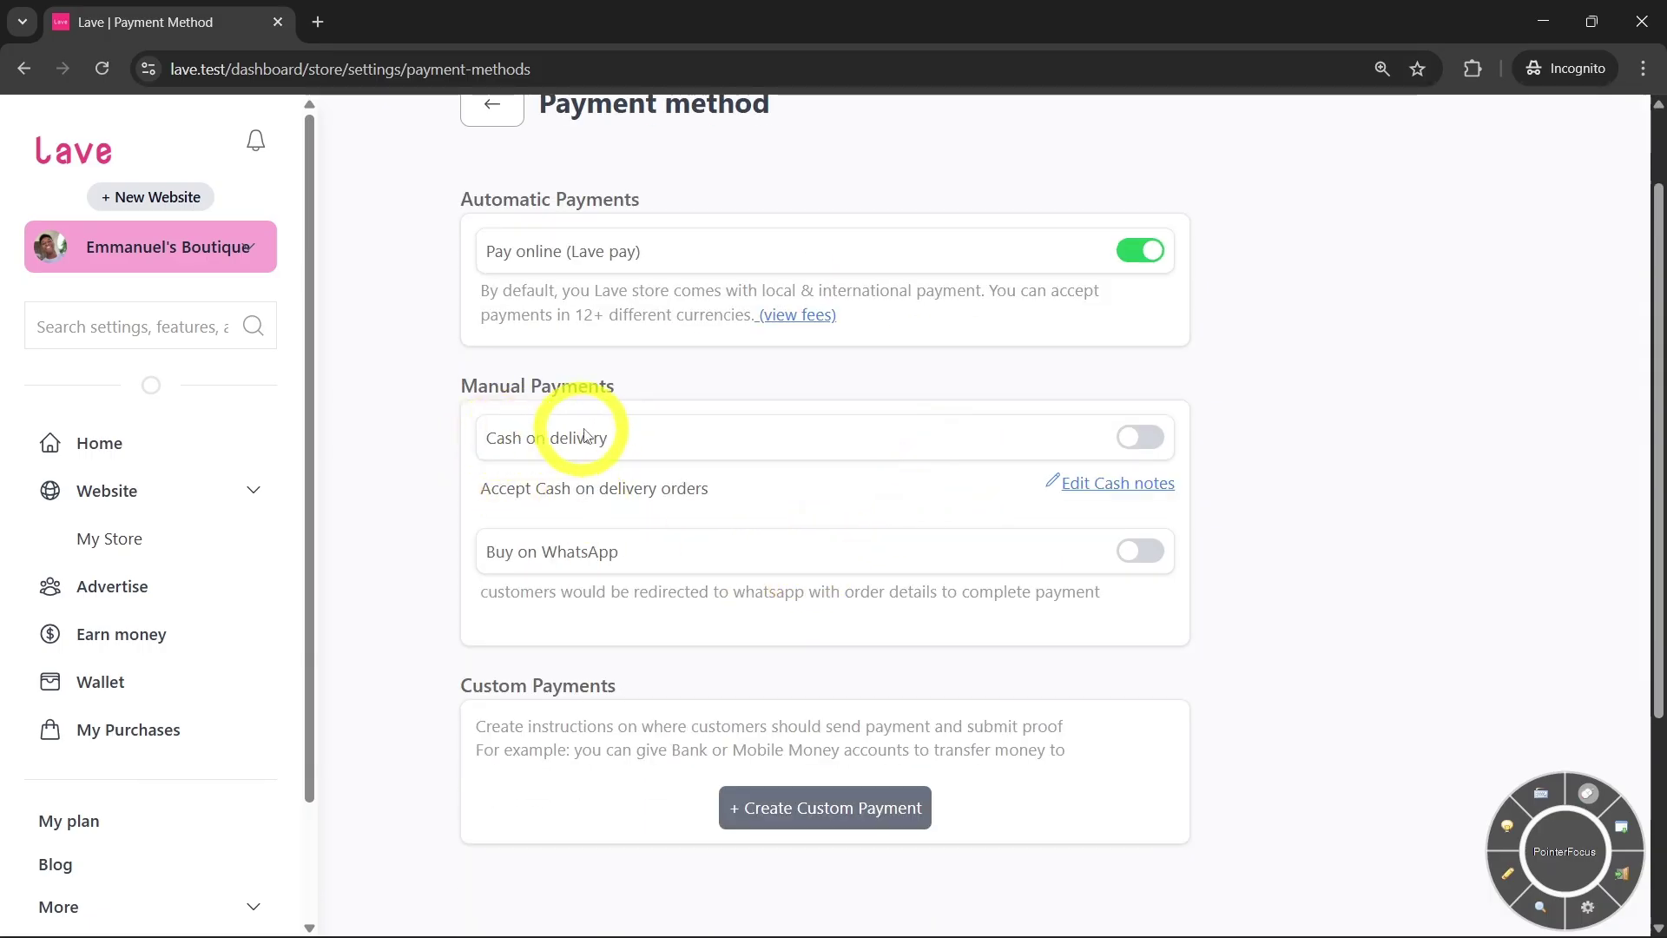
click(1033, 441)
scroll(903, 495, down, 1)
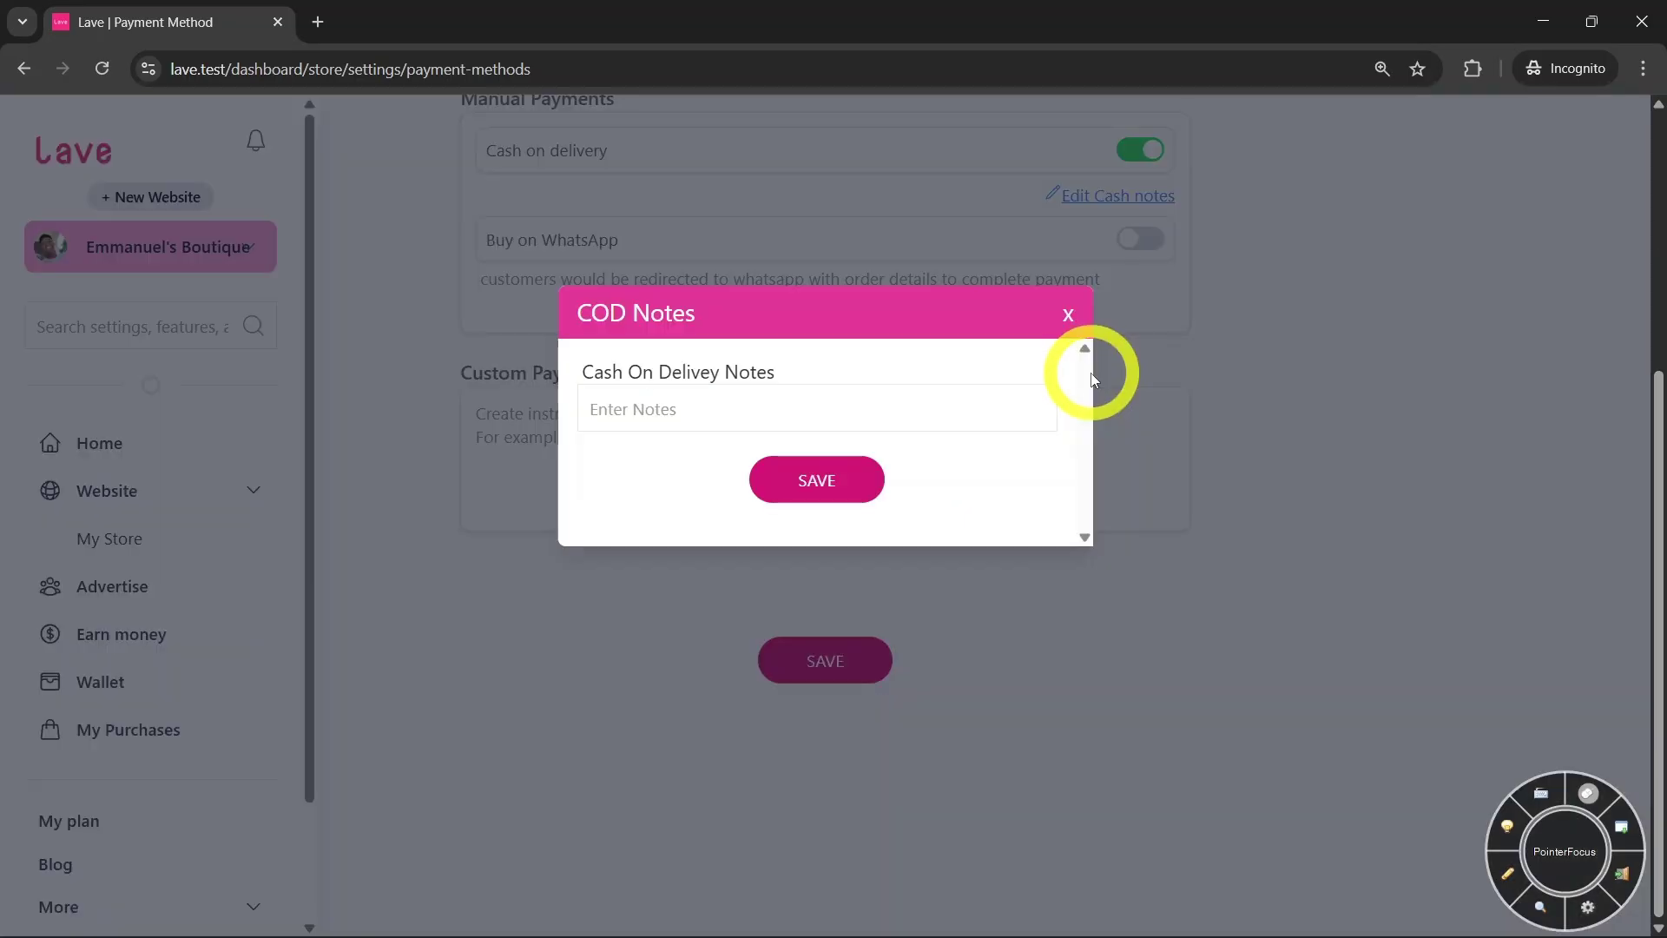
click(1070, 325)
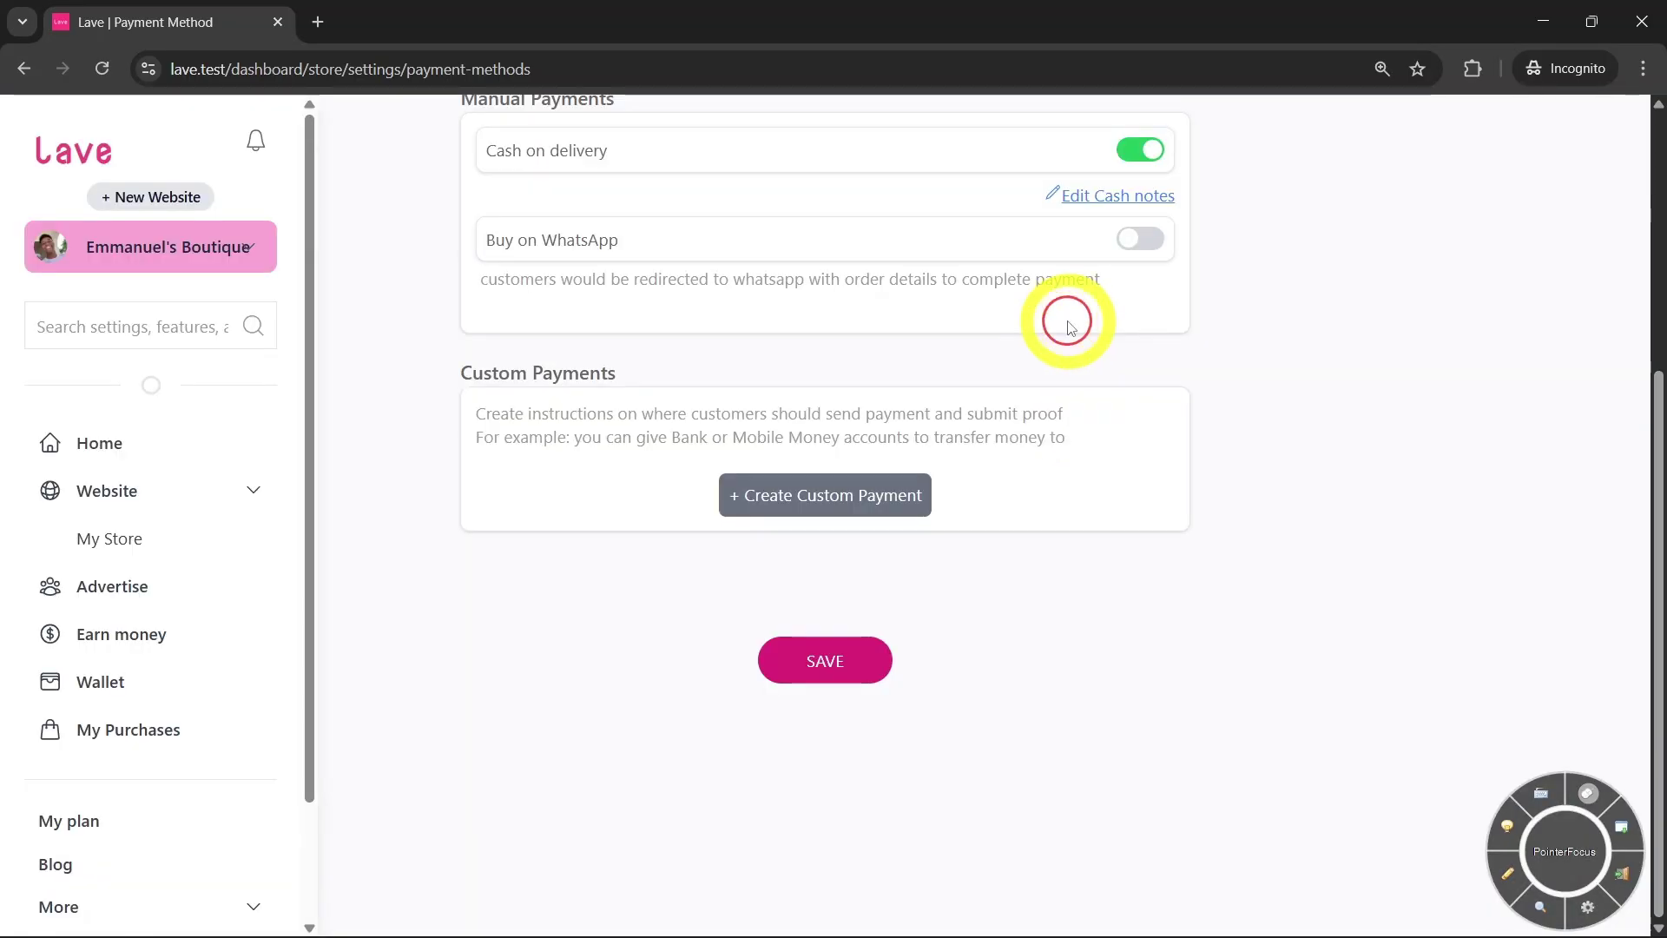
Switch on Buy on WhatsApp alongside Lave pay and Cash on delivery
scroll(894, 365, up, 1)
scroll(955, 396, up, 1)
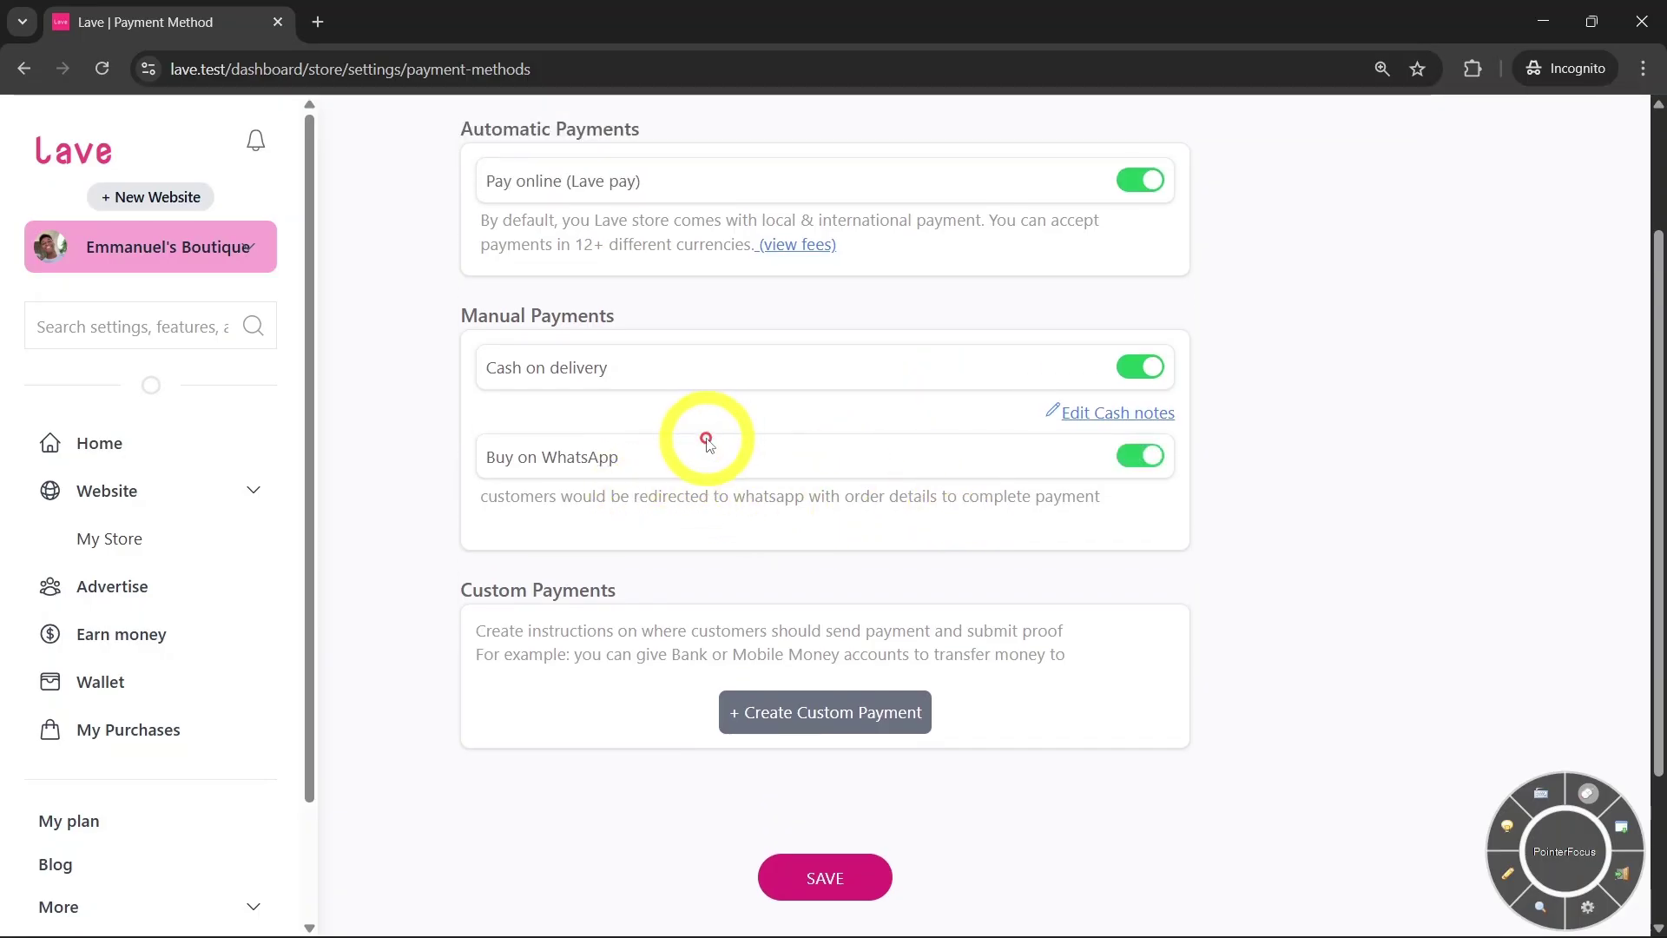
drag(461, 446, 664, 492)
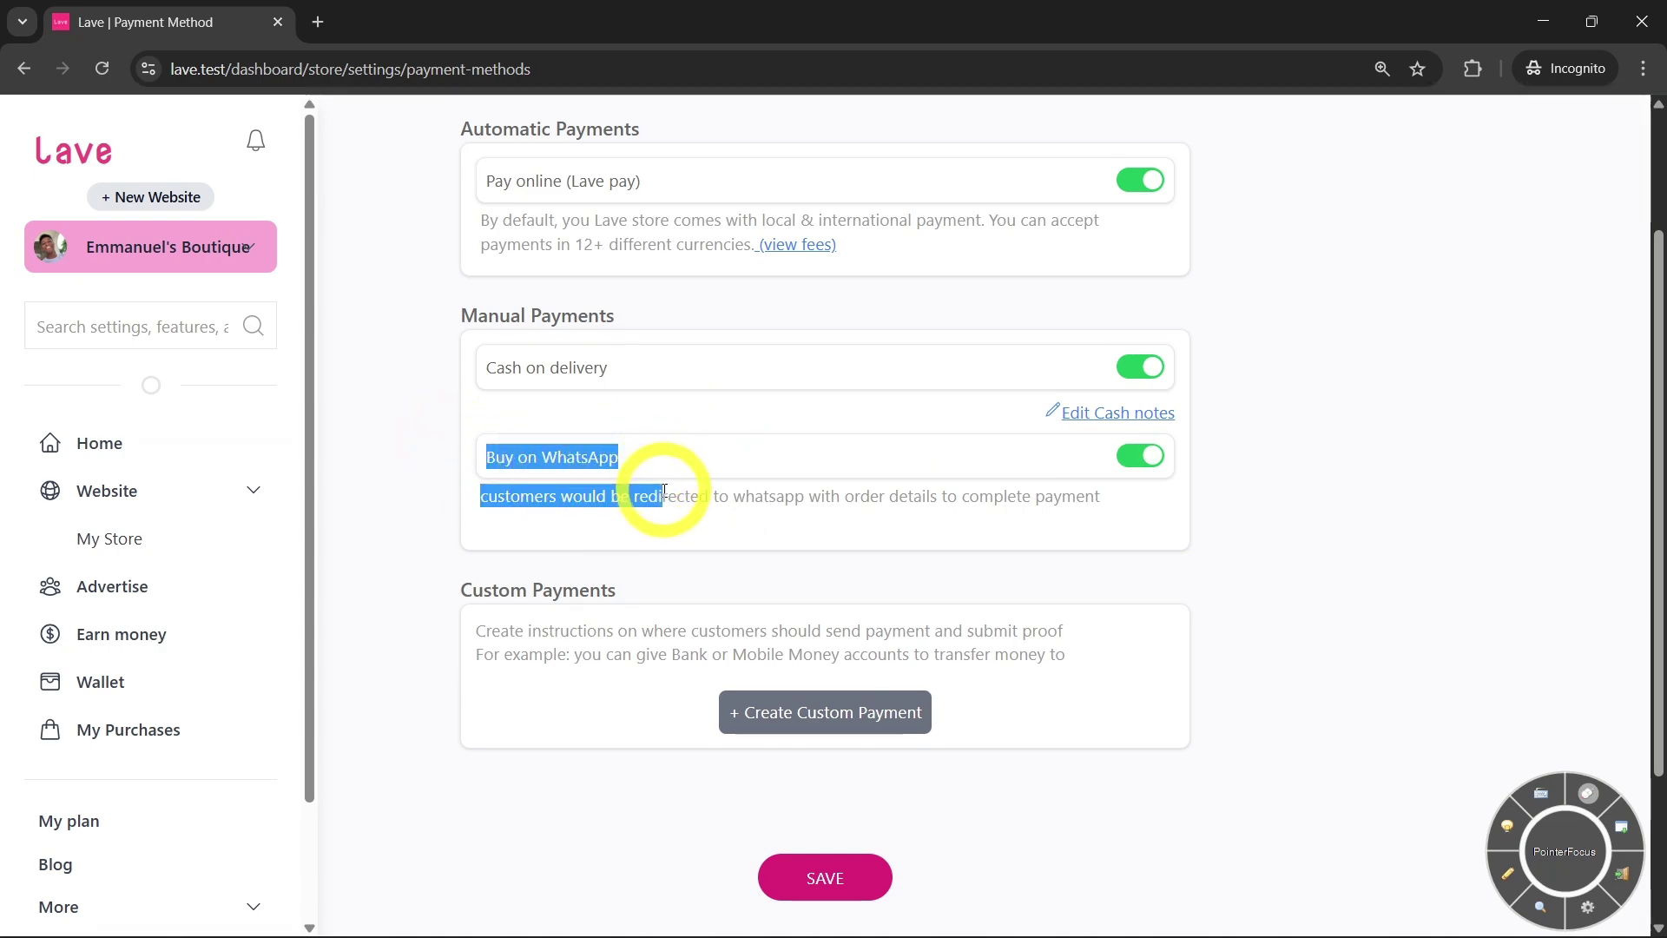
click(671, 517)
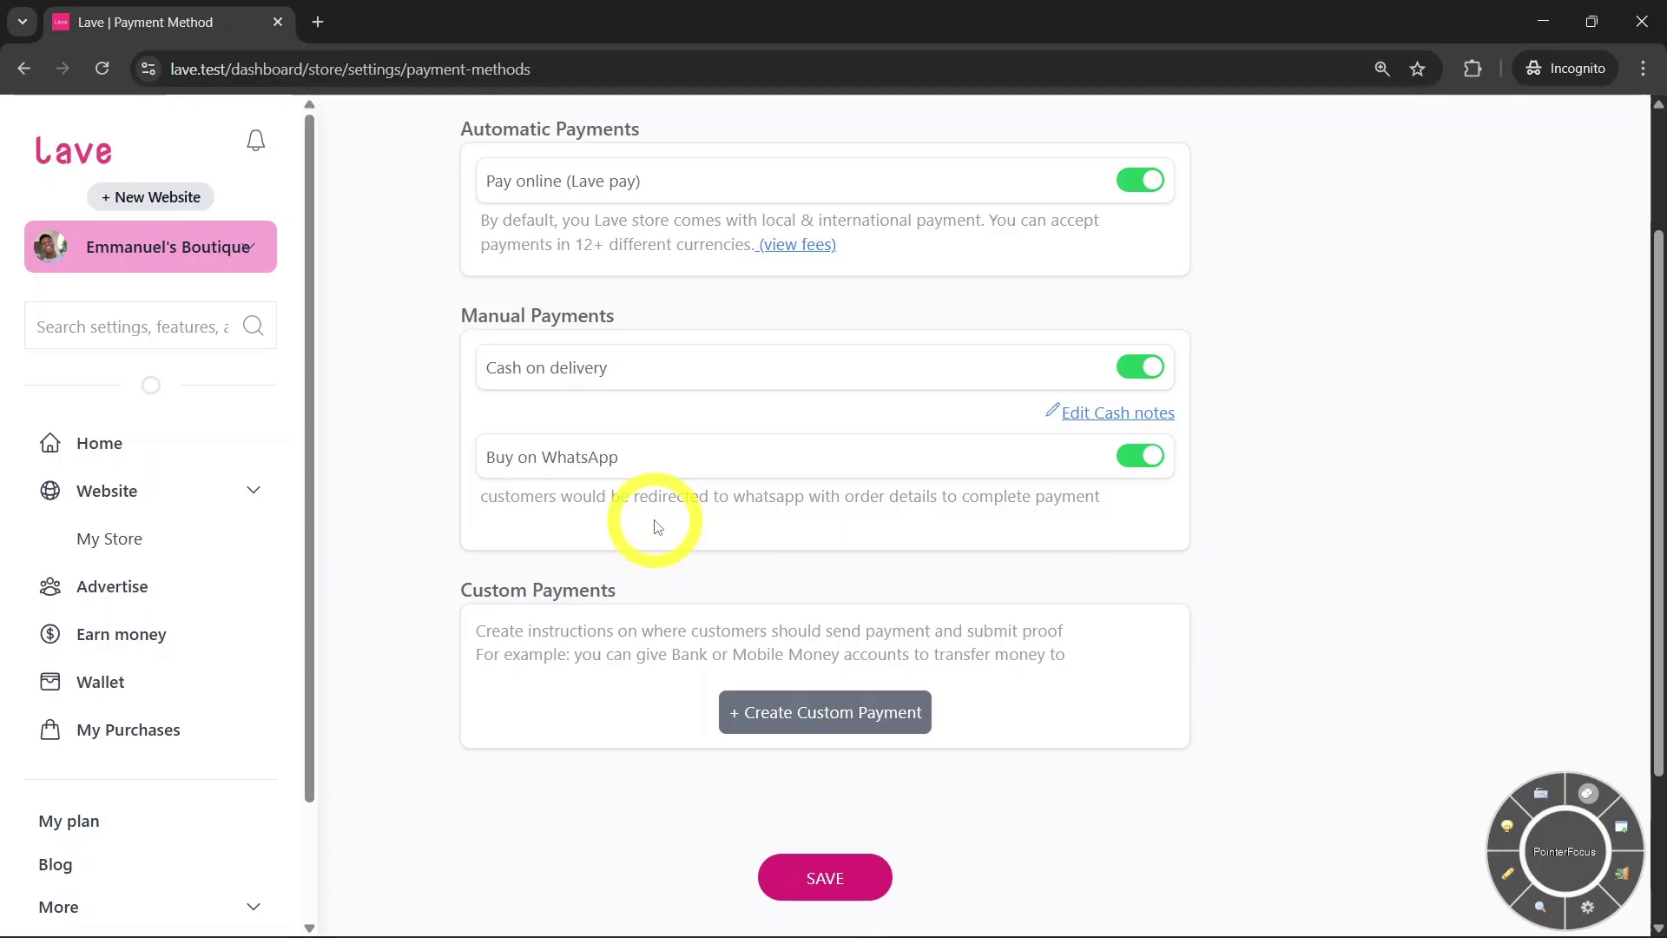
scroll(397, 455, down, 1)
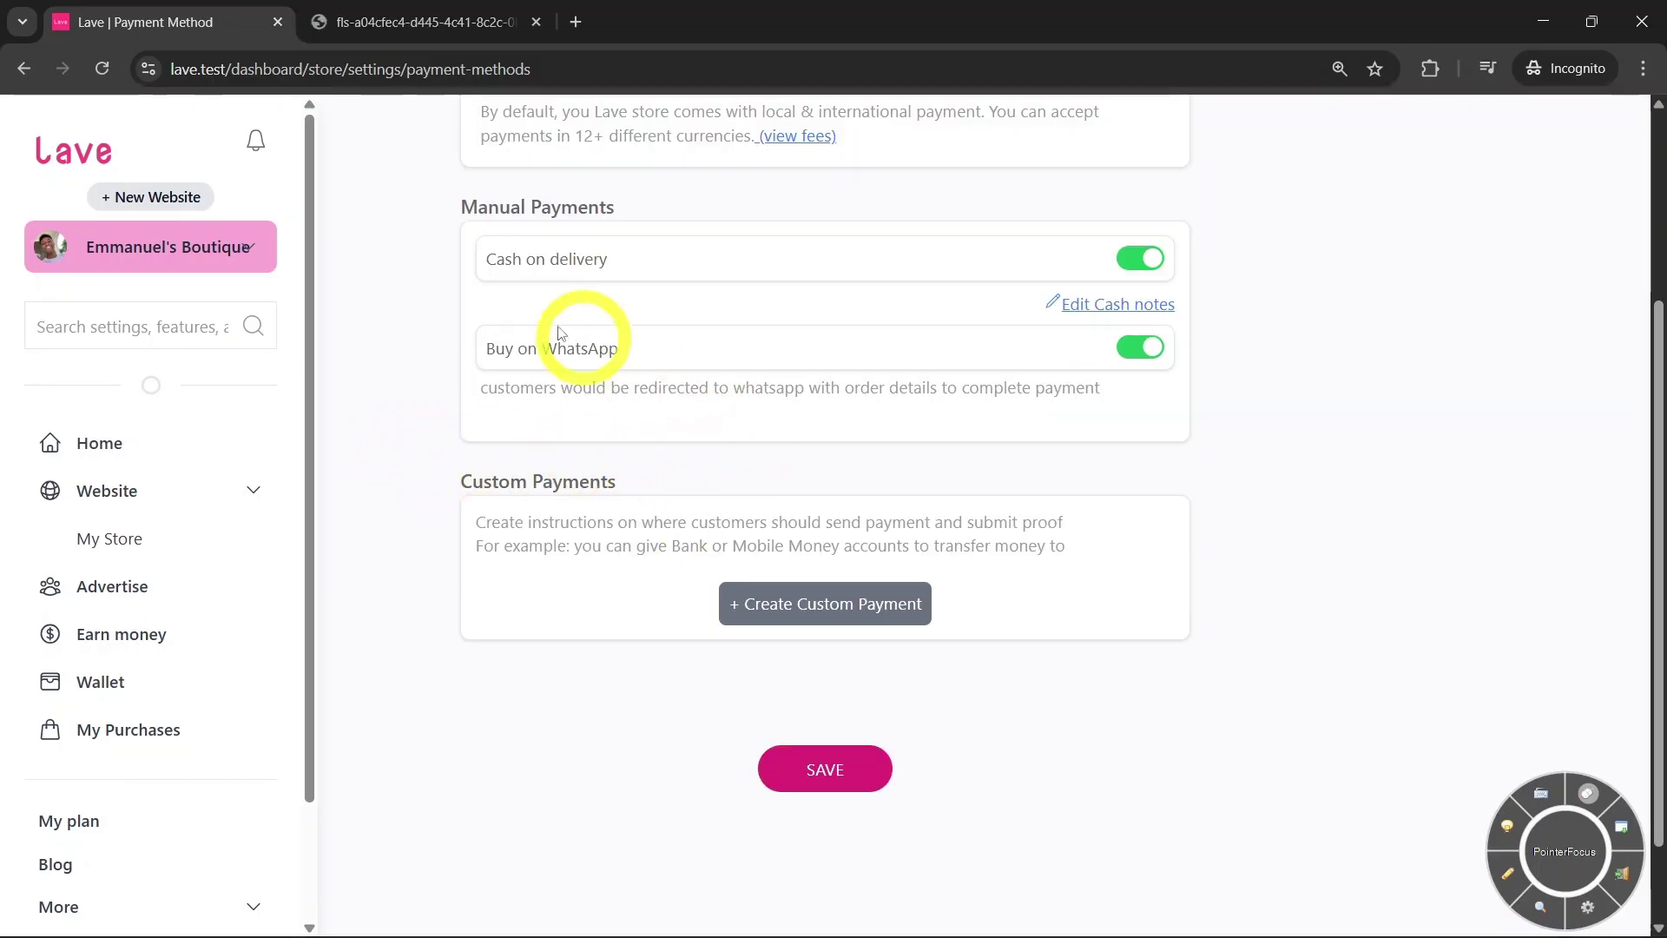
click(380, 19)
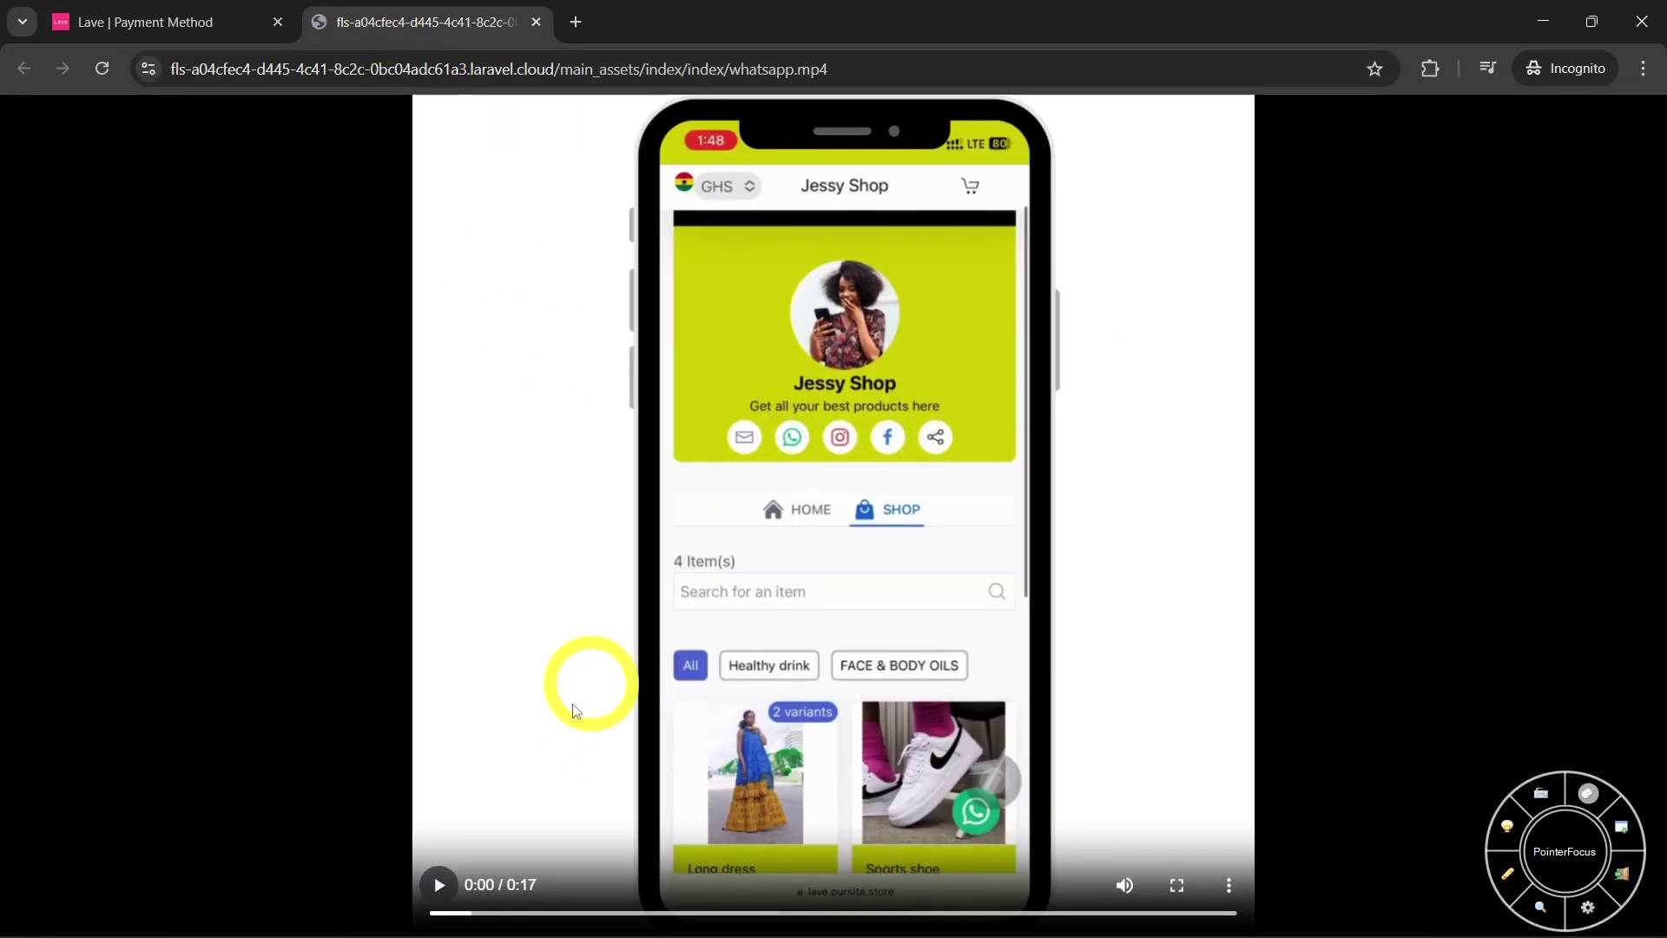
click(441, 879)
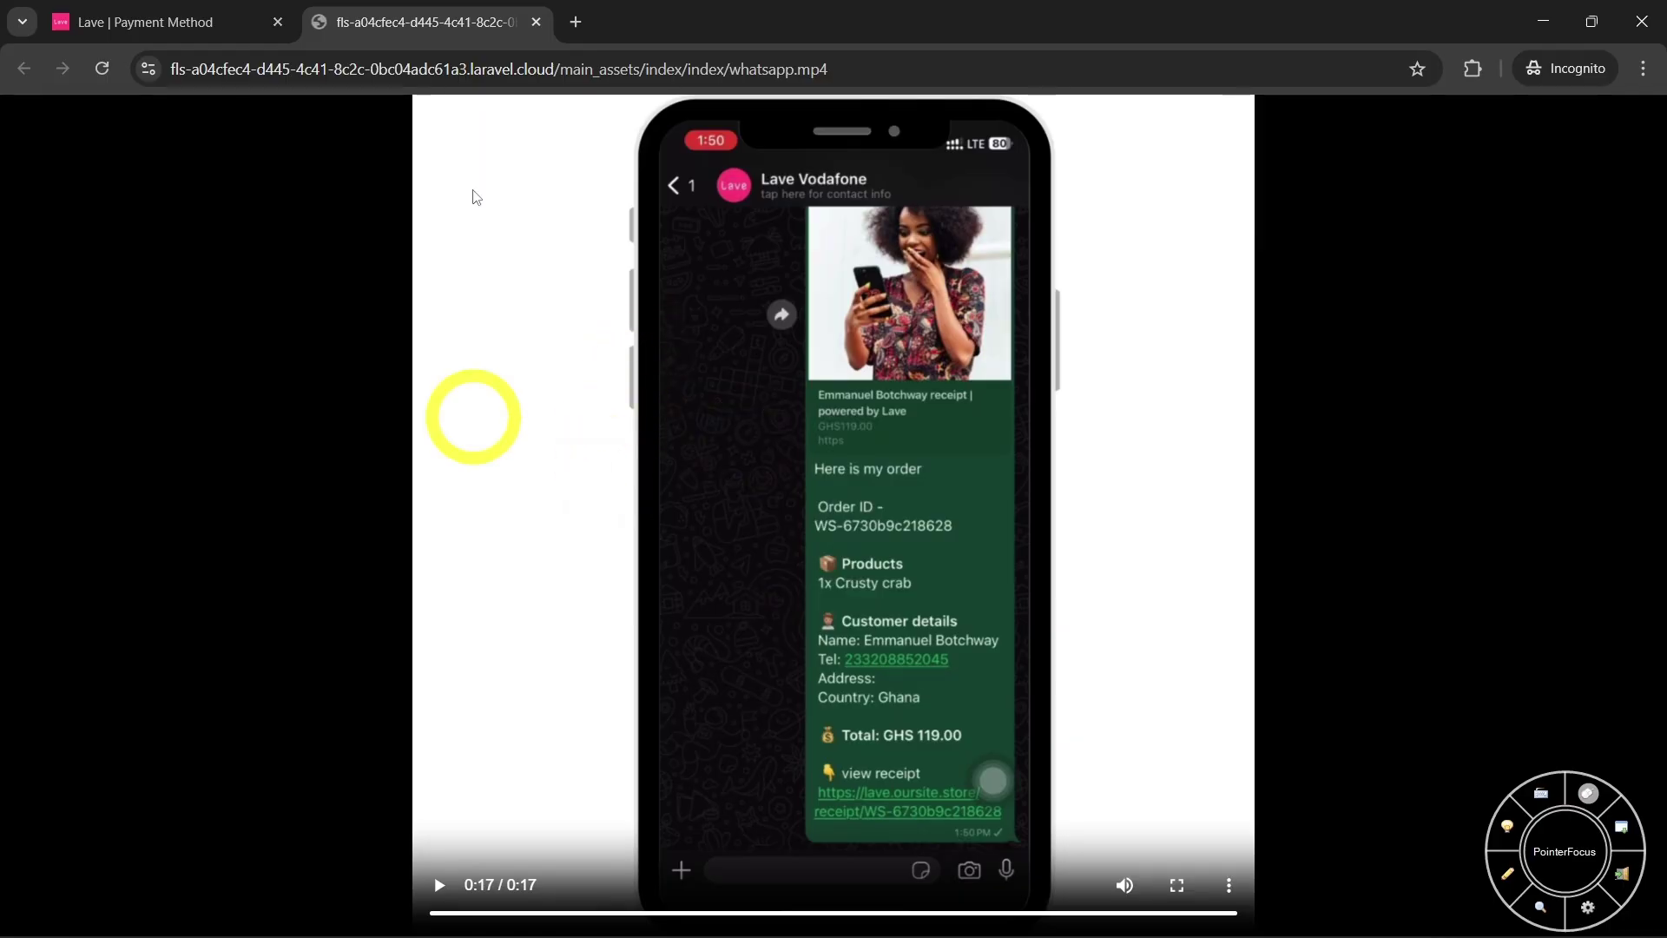
key(ctrl+shift+Tab)
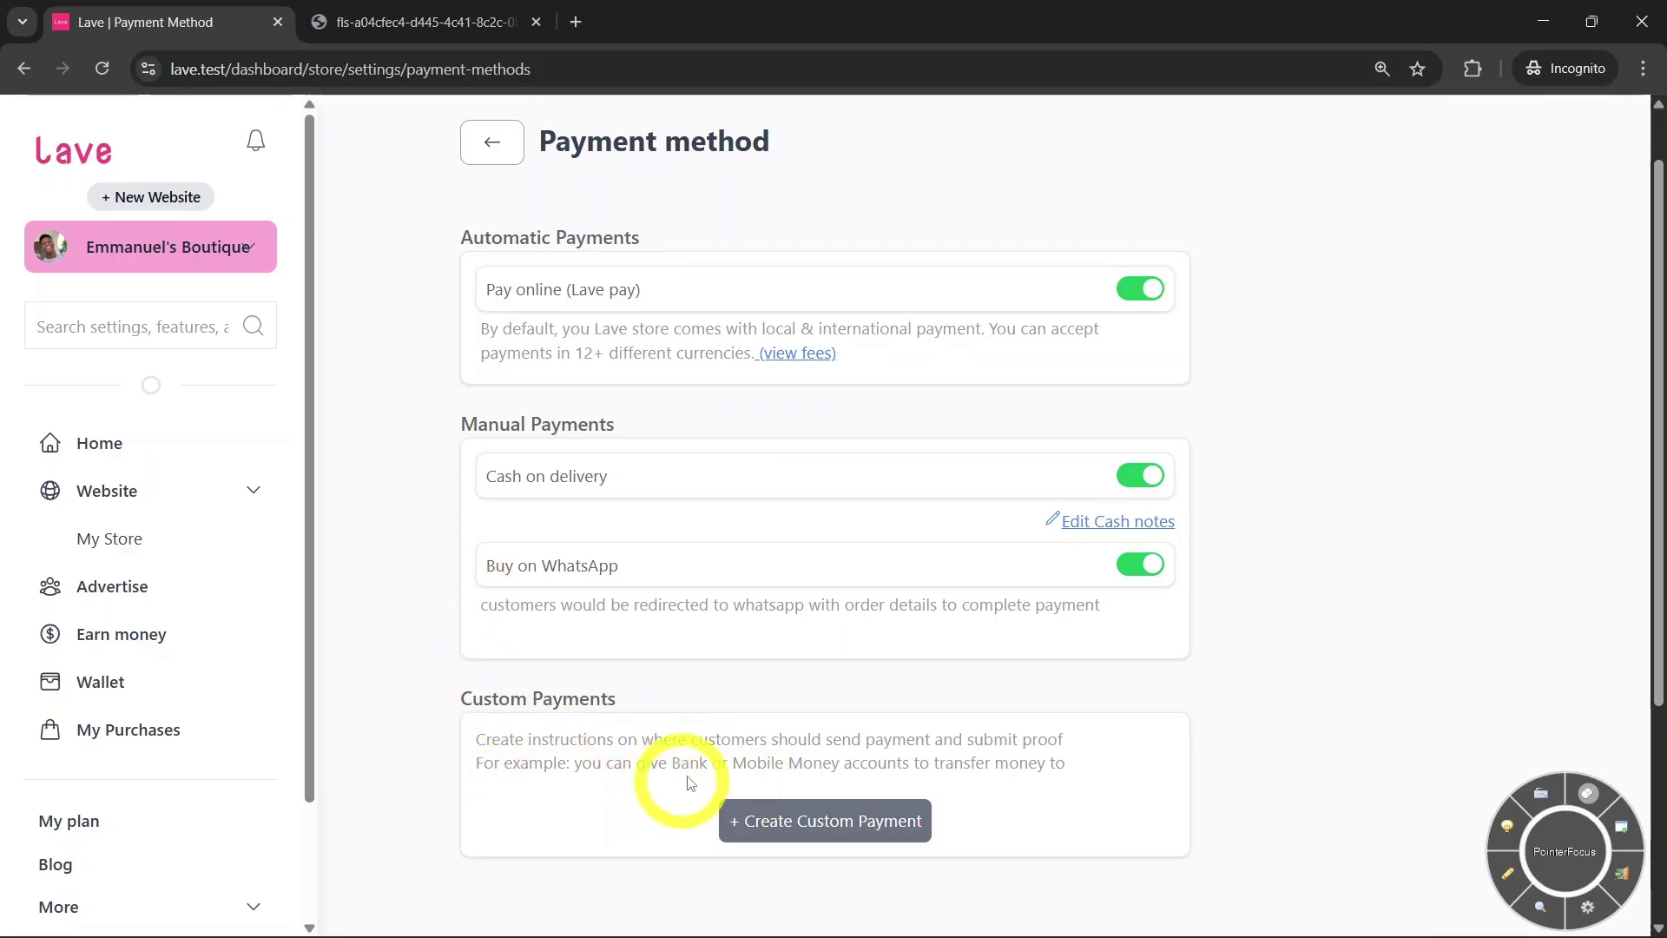
Close the custom payment form without adding one, then save the payment method settings
click(787, 823)
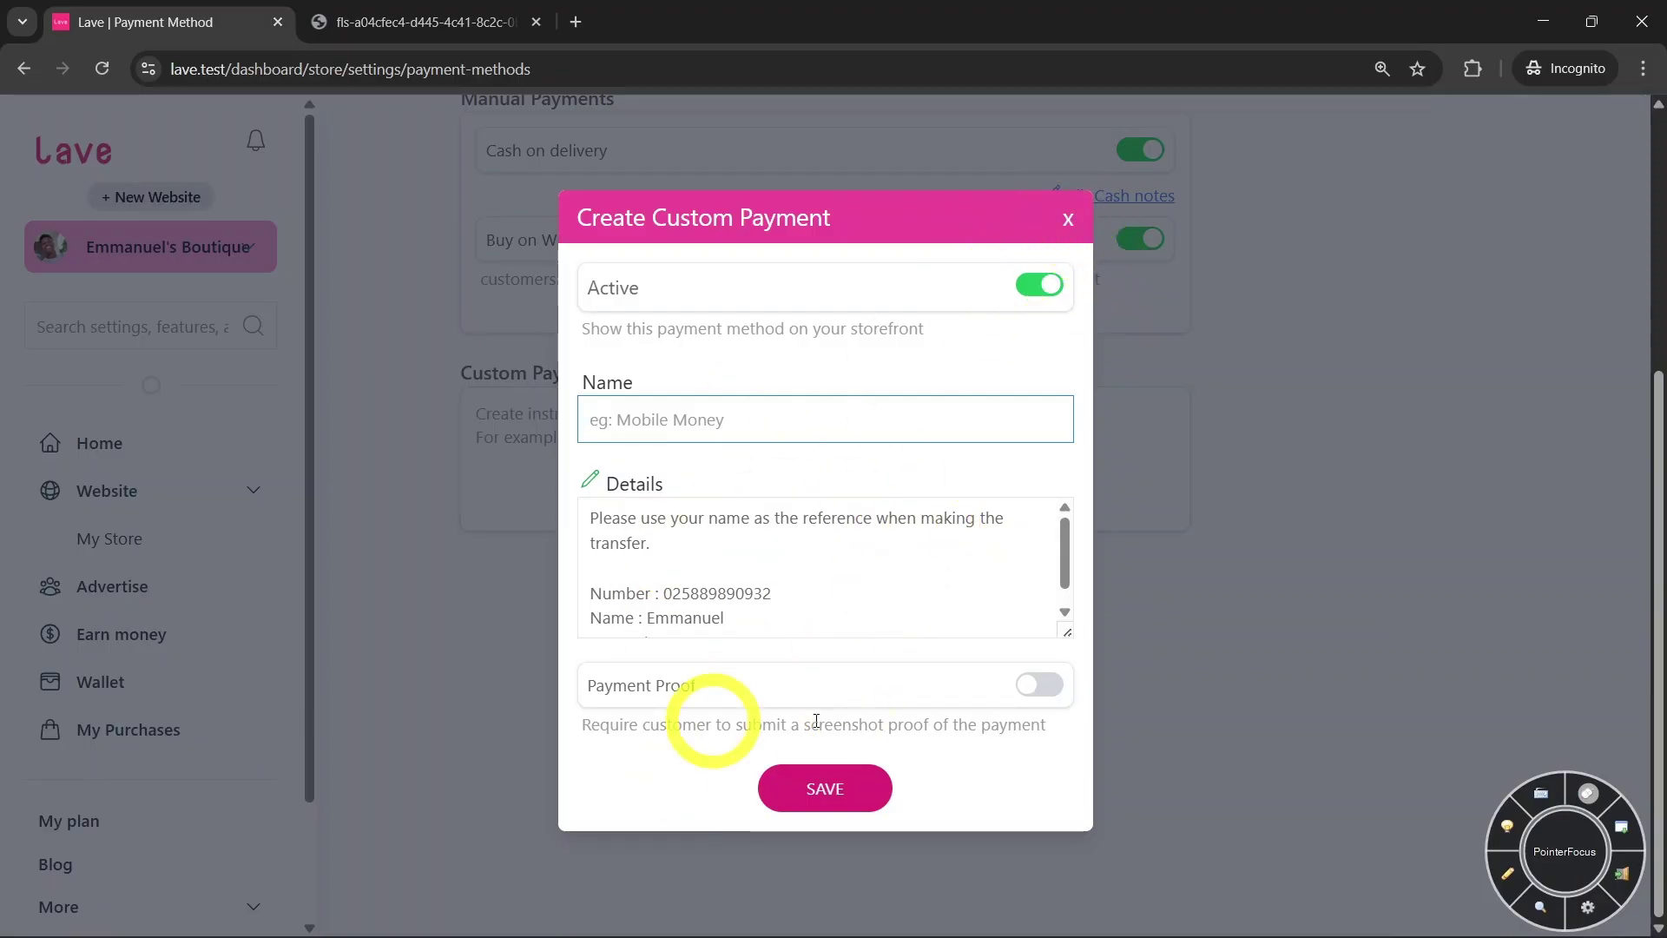
click(1068, 219)
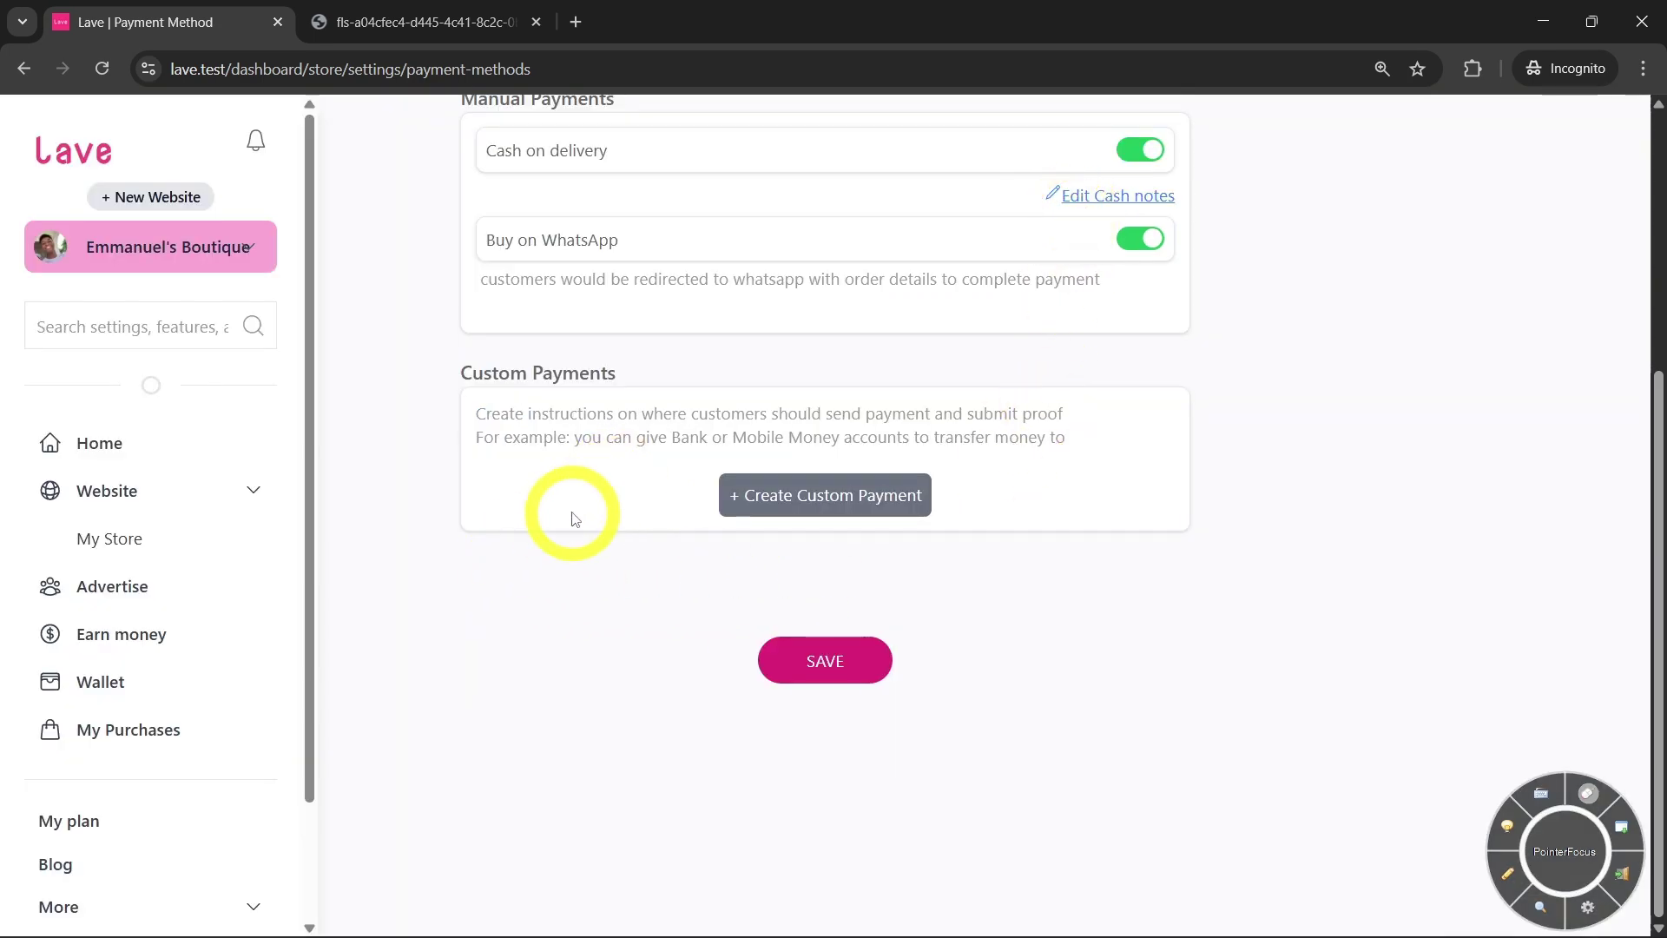
scroll(454, 402, up, 2)
scroll(624, 590, up, 3)
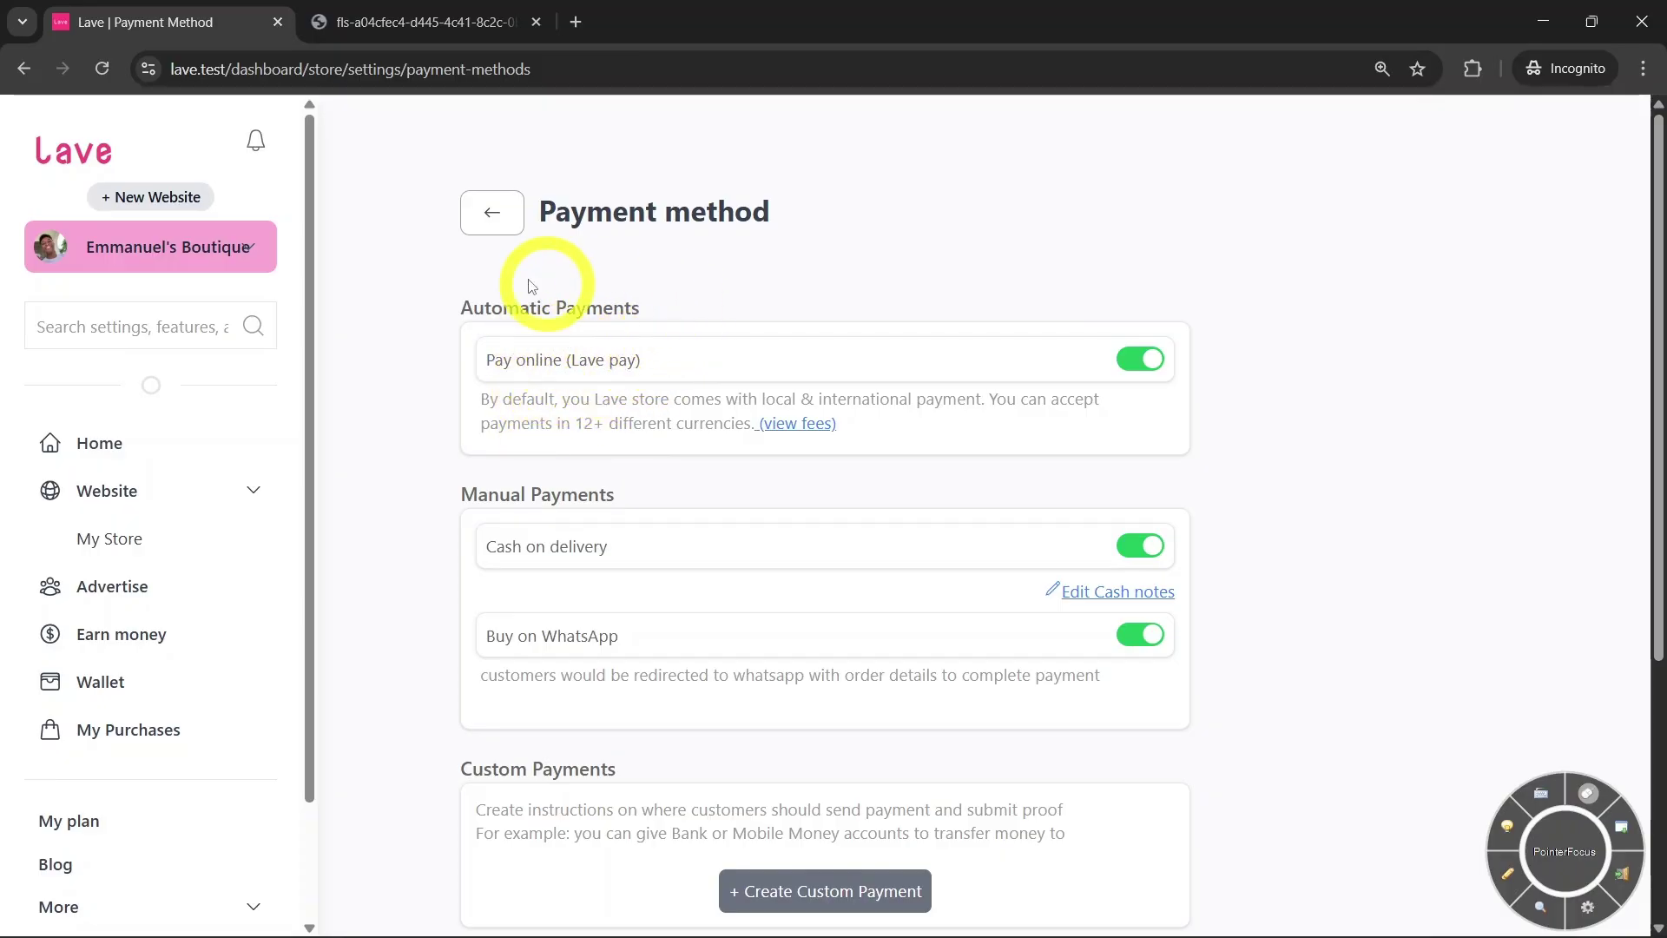
scroll(608, 364, down, 3)
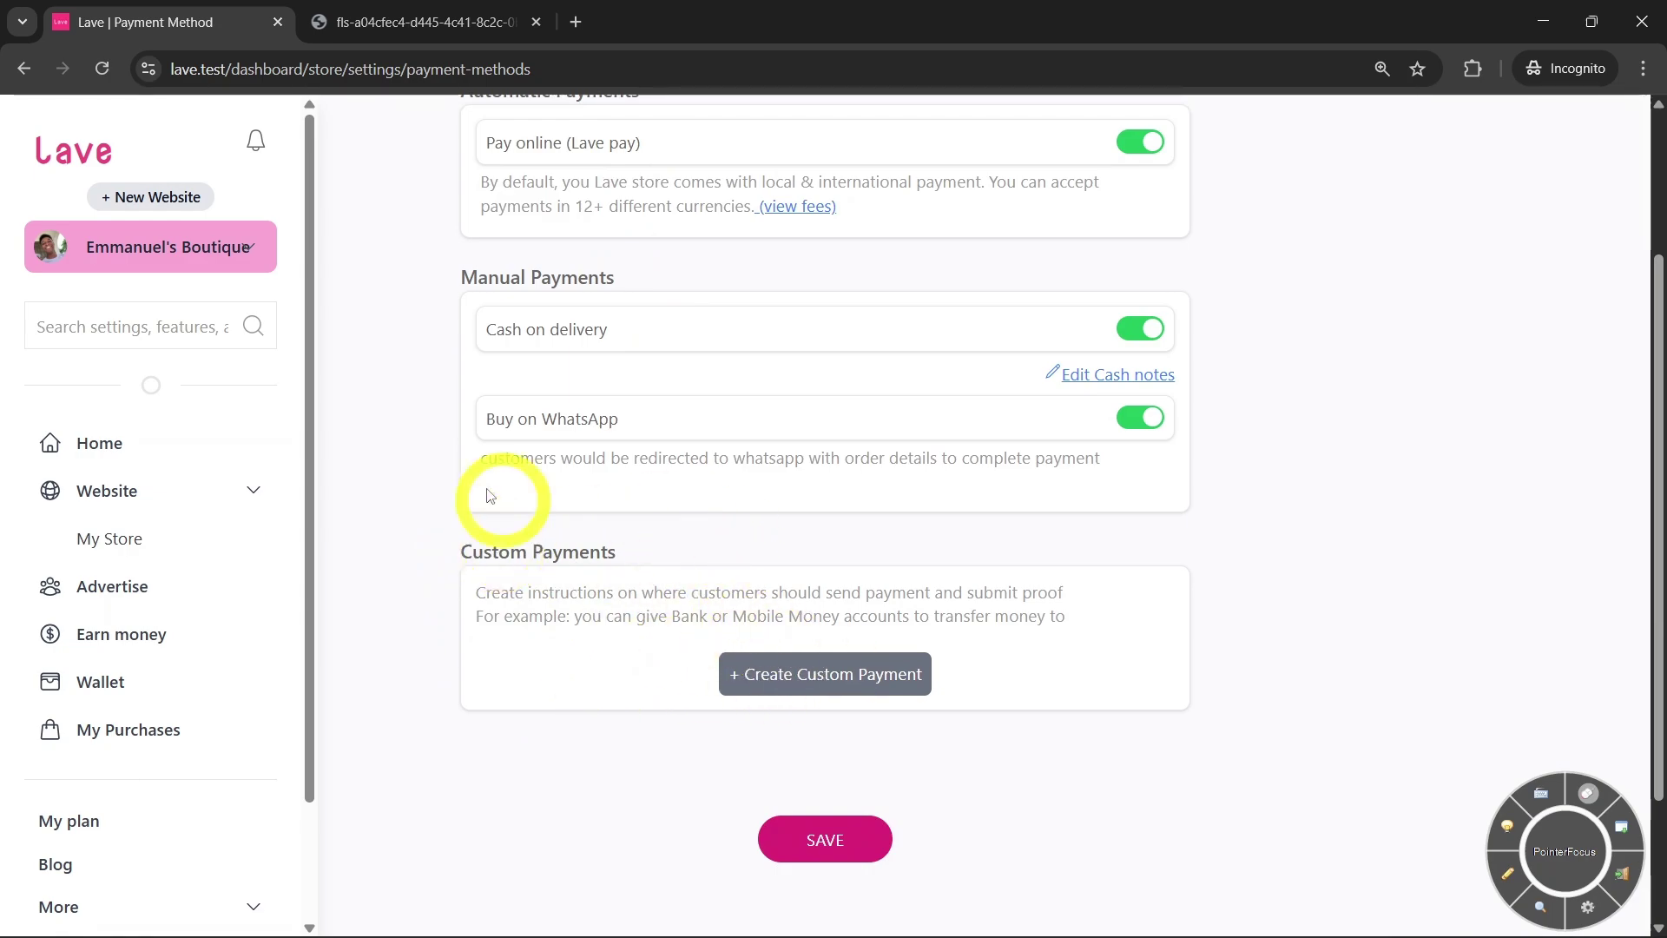
click(860, 840)
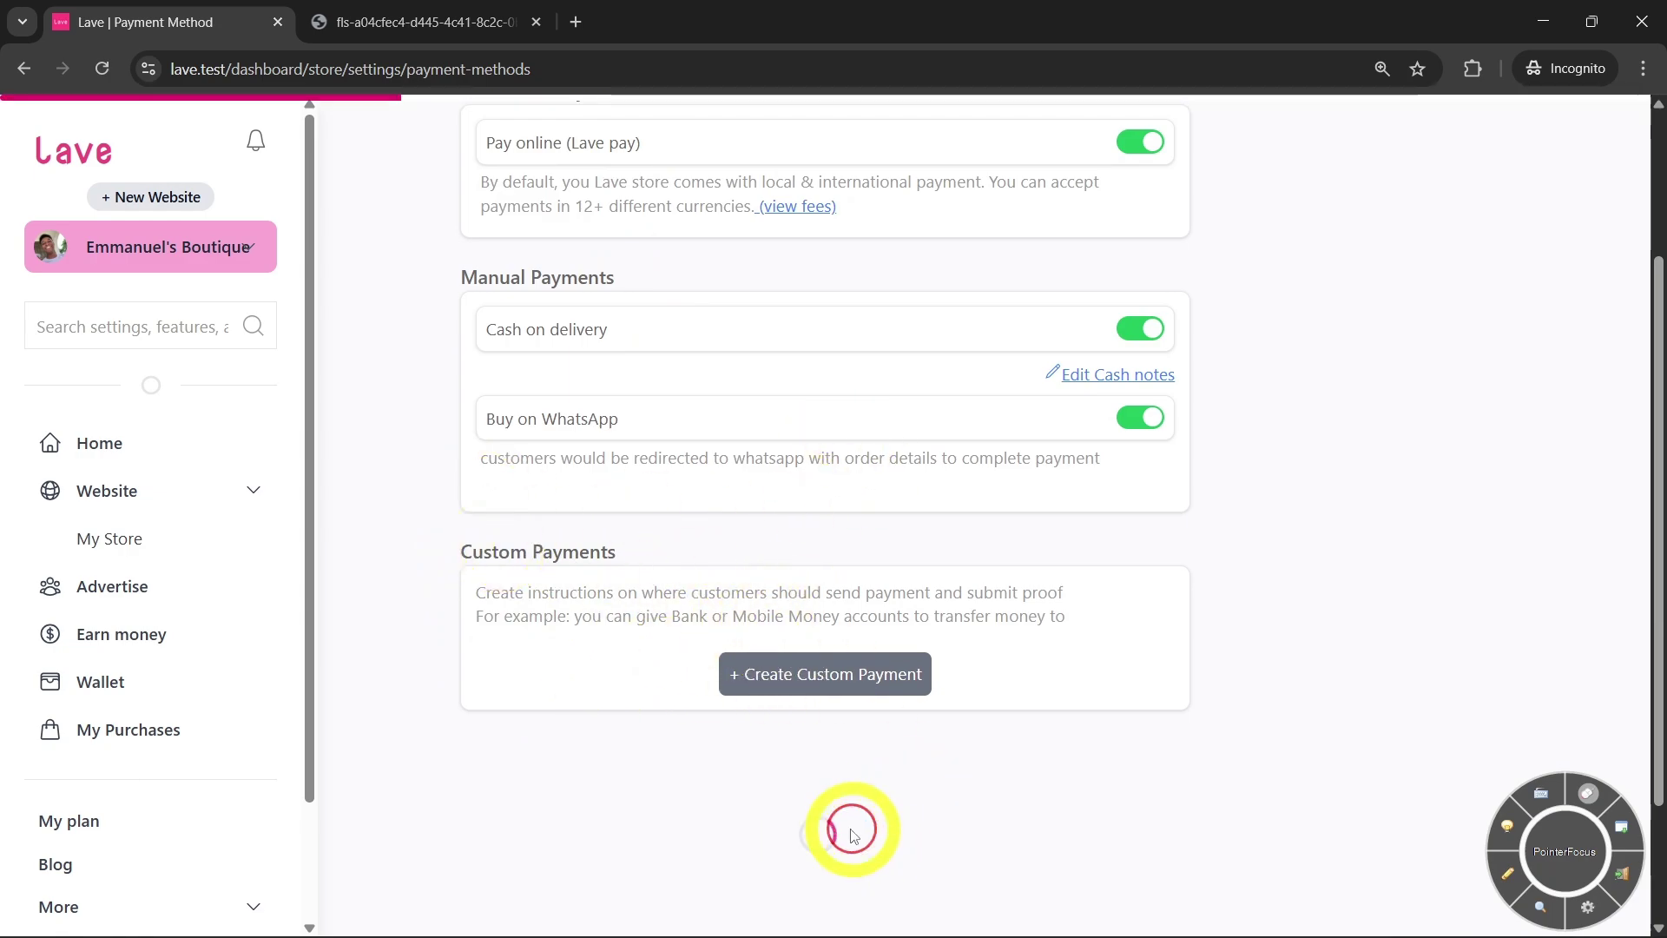
scroll(696, 584, down, 3)
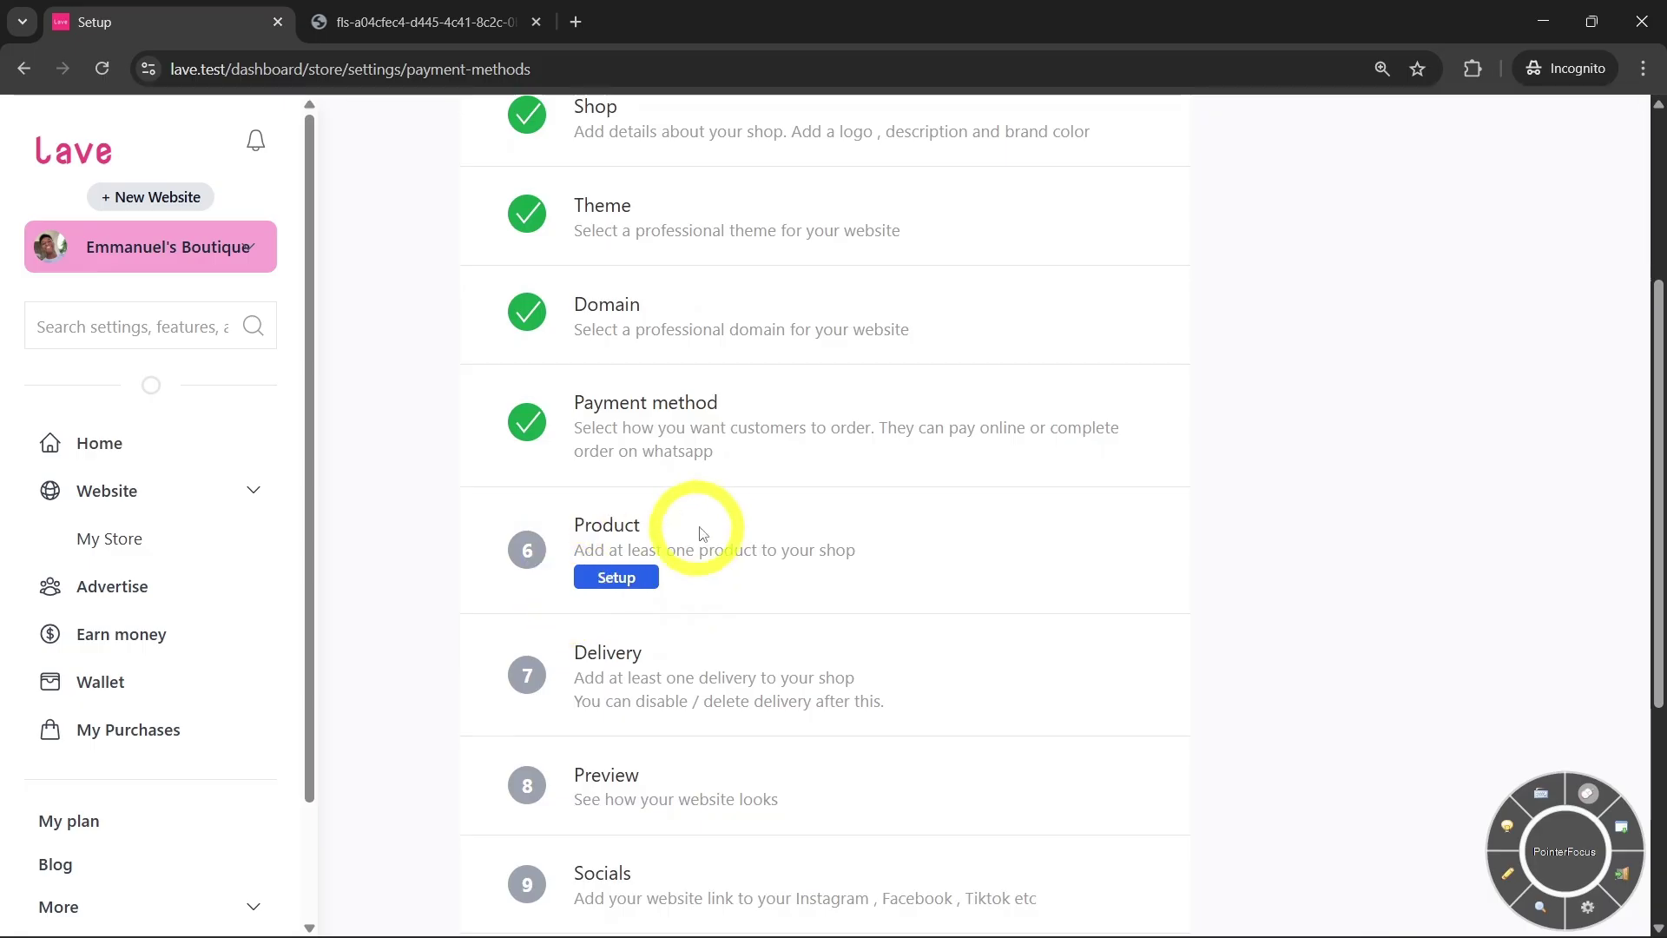
scroll(701, 532, down, 1)
Start a new physical product and upload the first image from Downloads as its picture
click(608, 481)
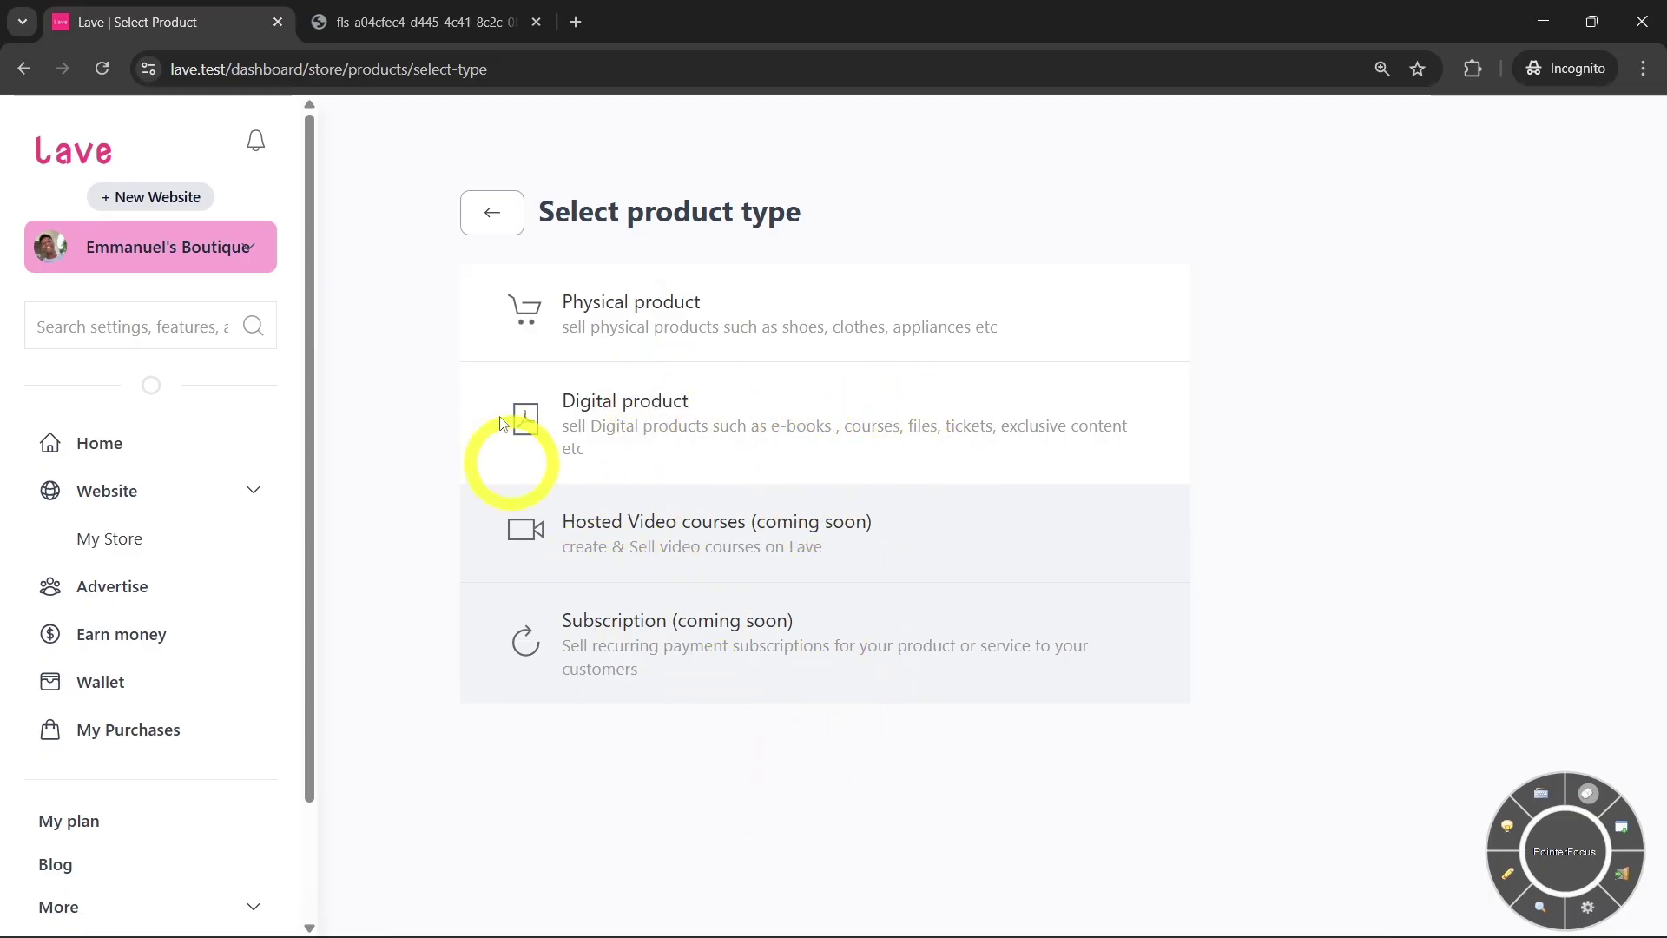
click(660, 316)
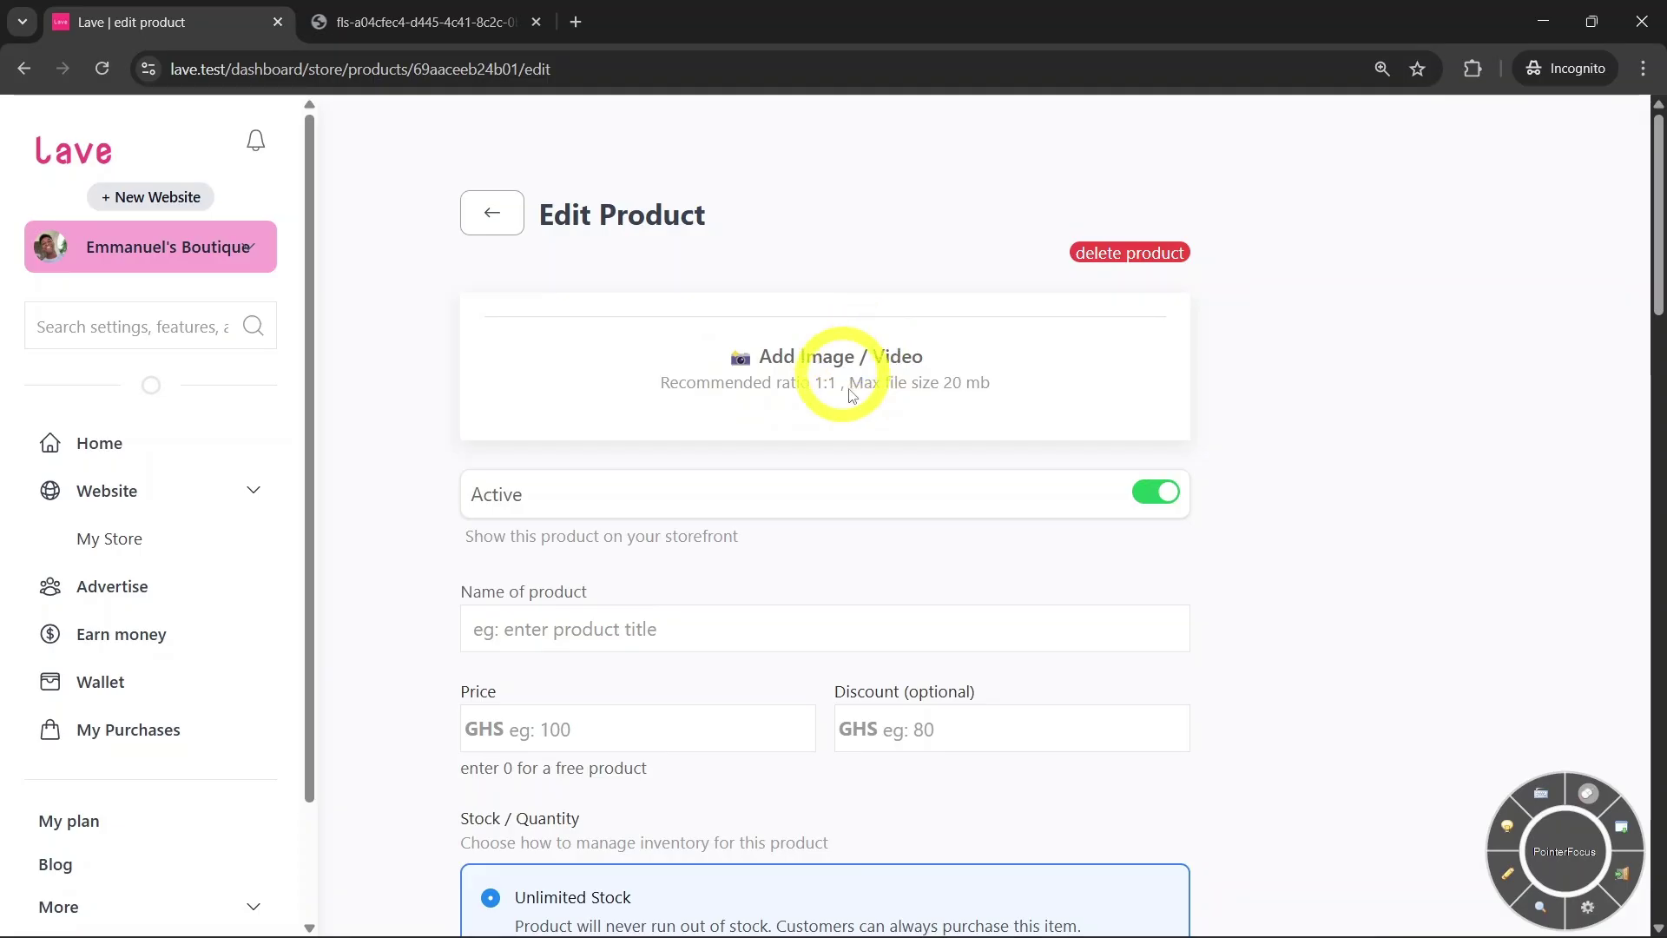
click(847, 364)
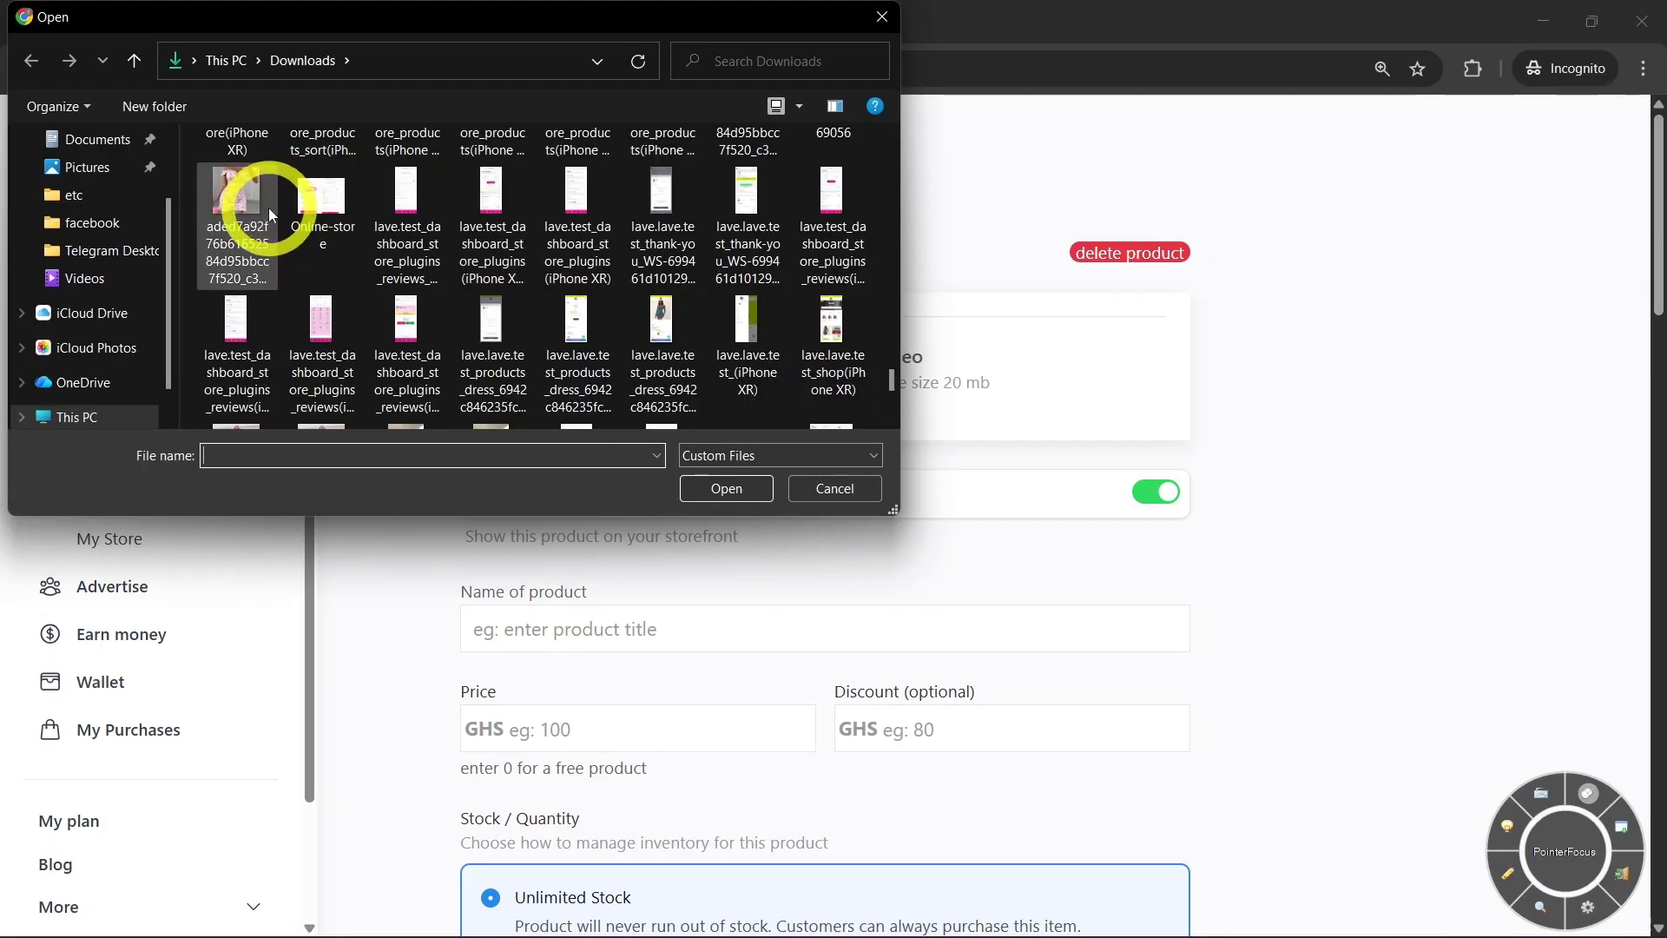
click(269, 208)
click(269, 213)
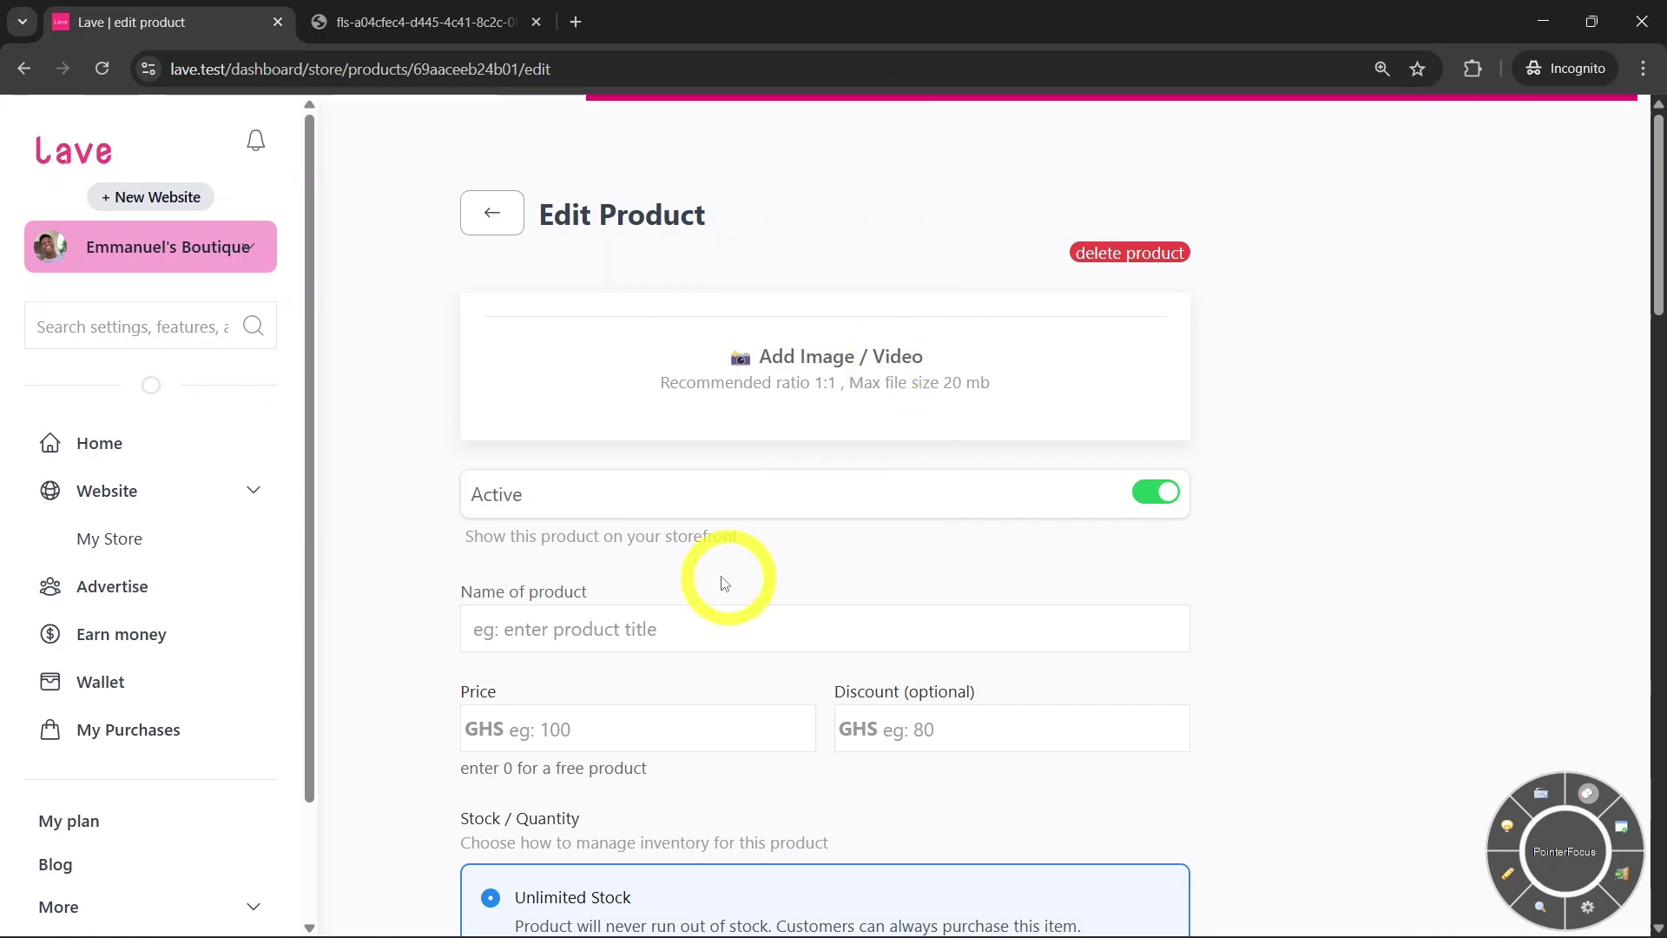
Name the product 'Womens dress', toggling its Active setting off and back on
click(673, 615)
scroll(690, 530, down, 1)
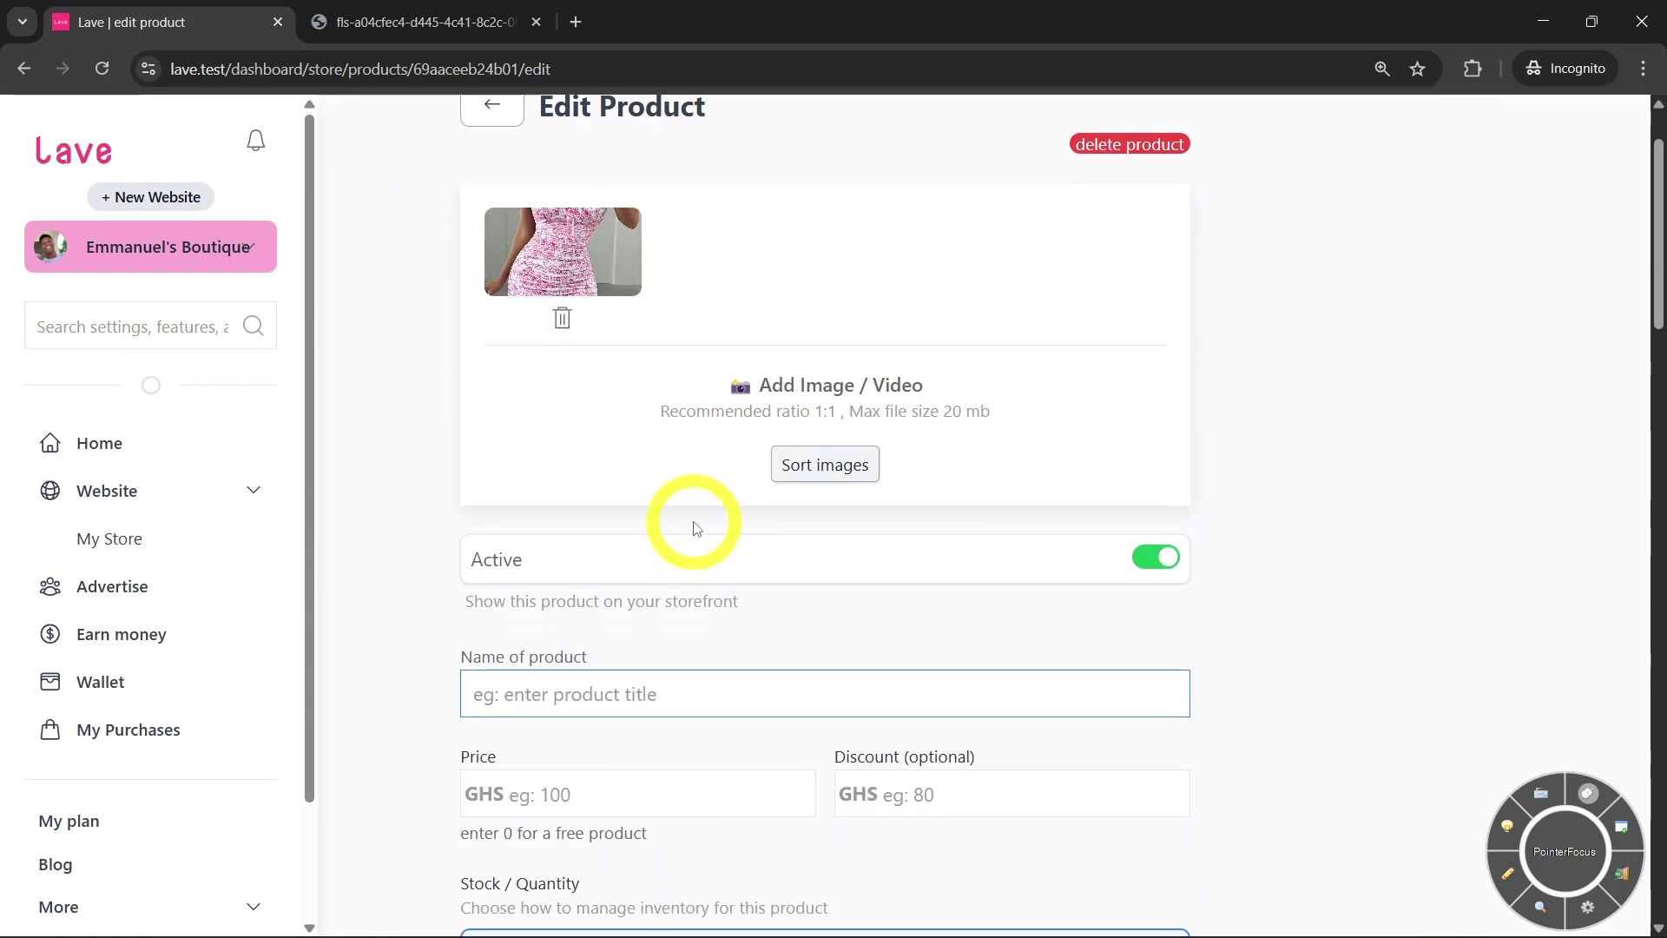
click(589, 560)
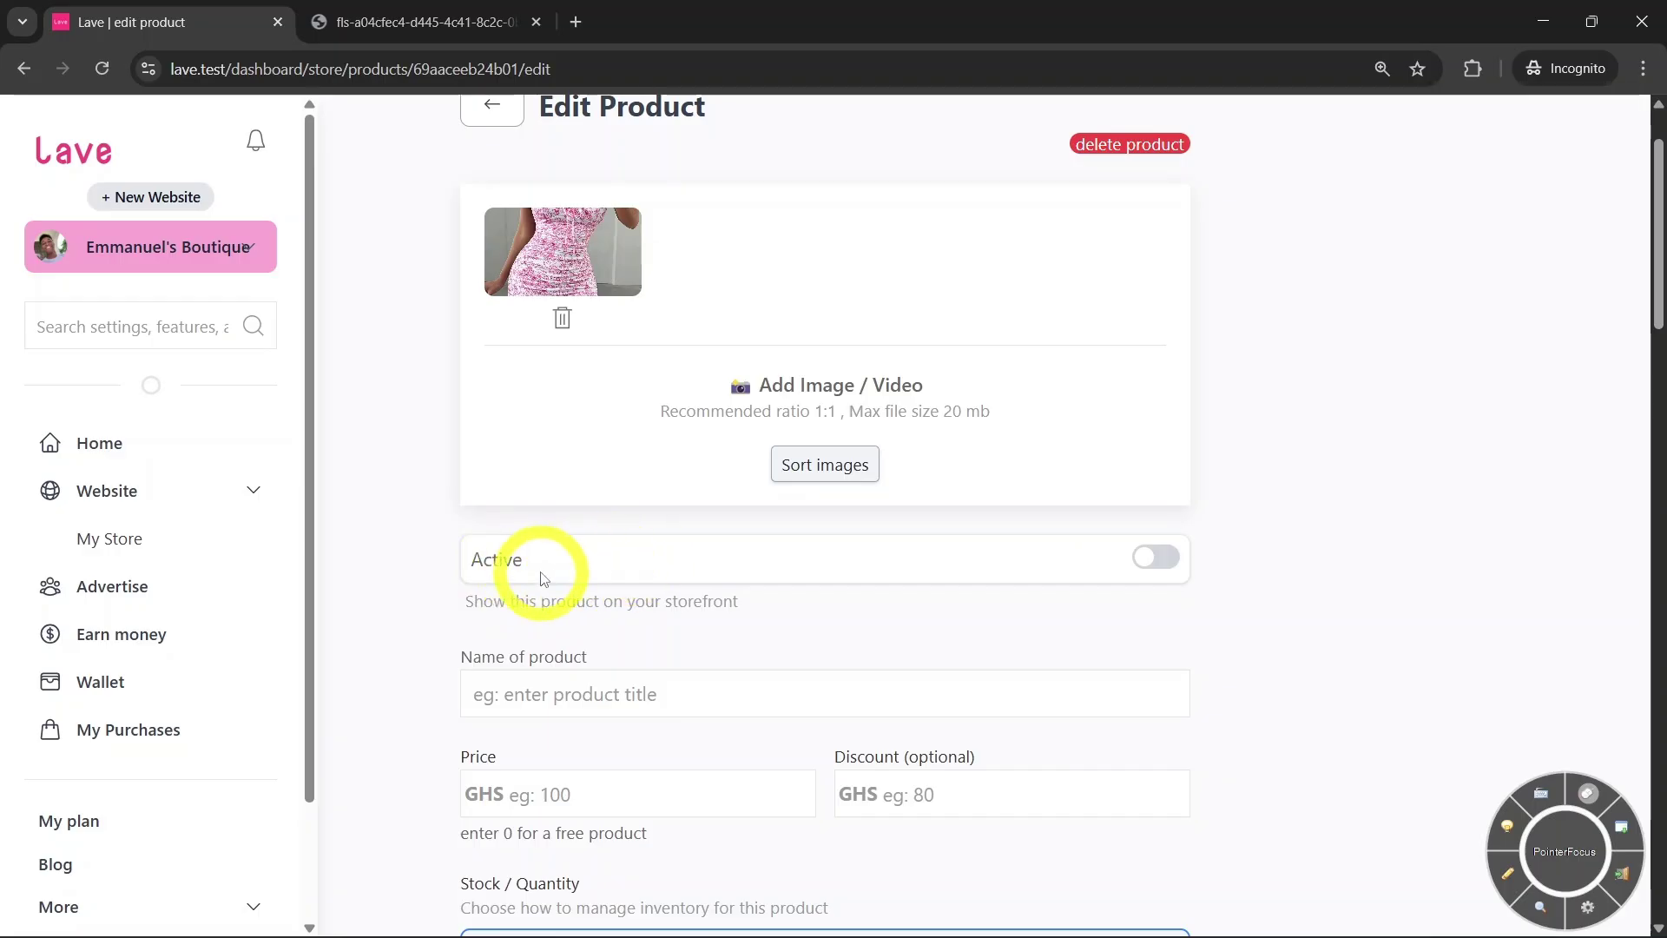
click(774, 576)
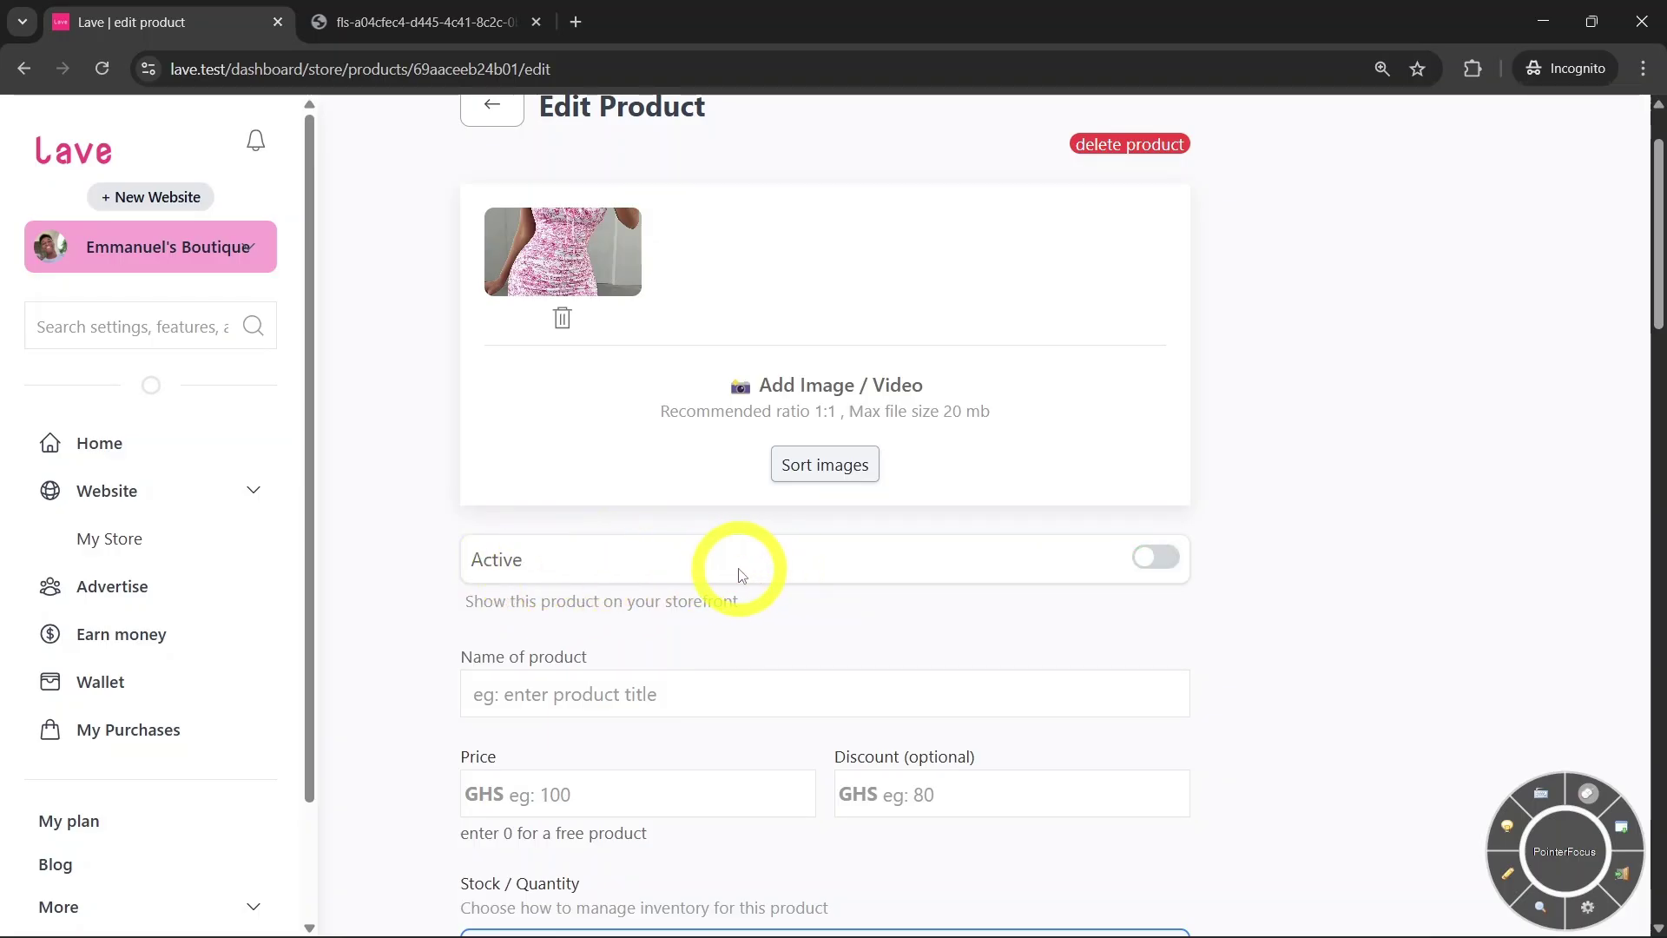
click(745, 564)
scroll(816, 545, down, 1)
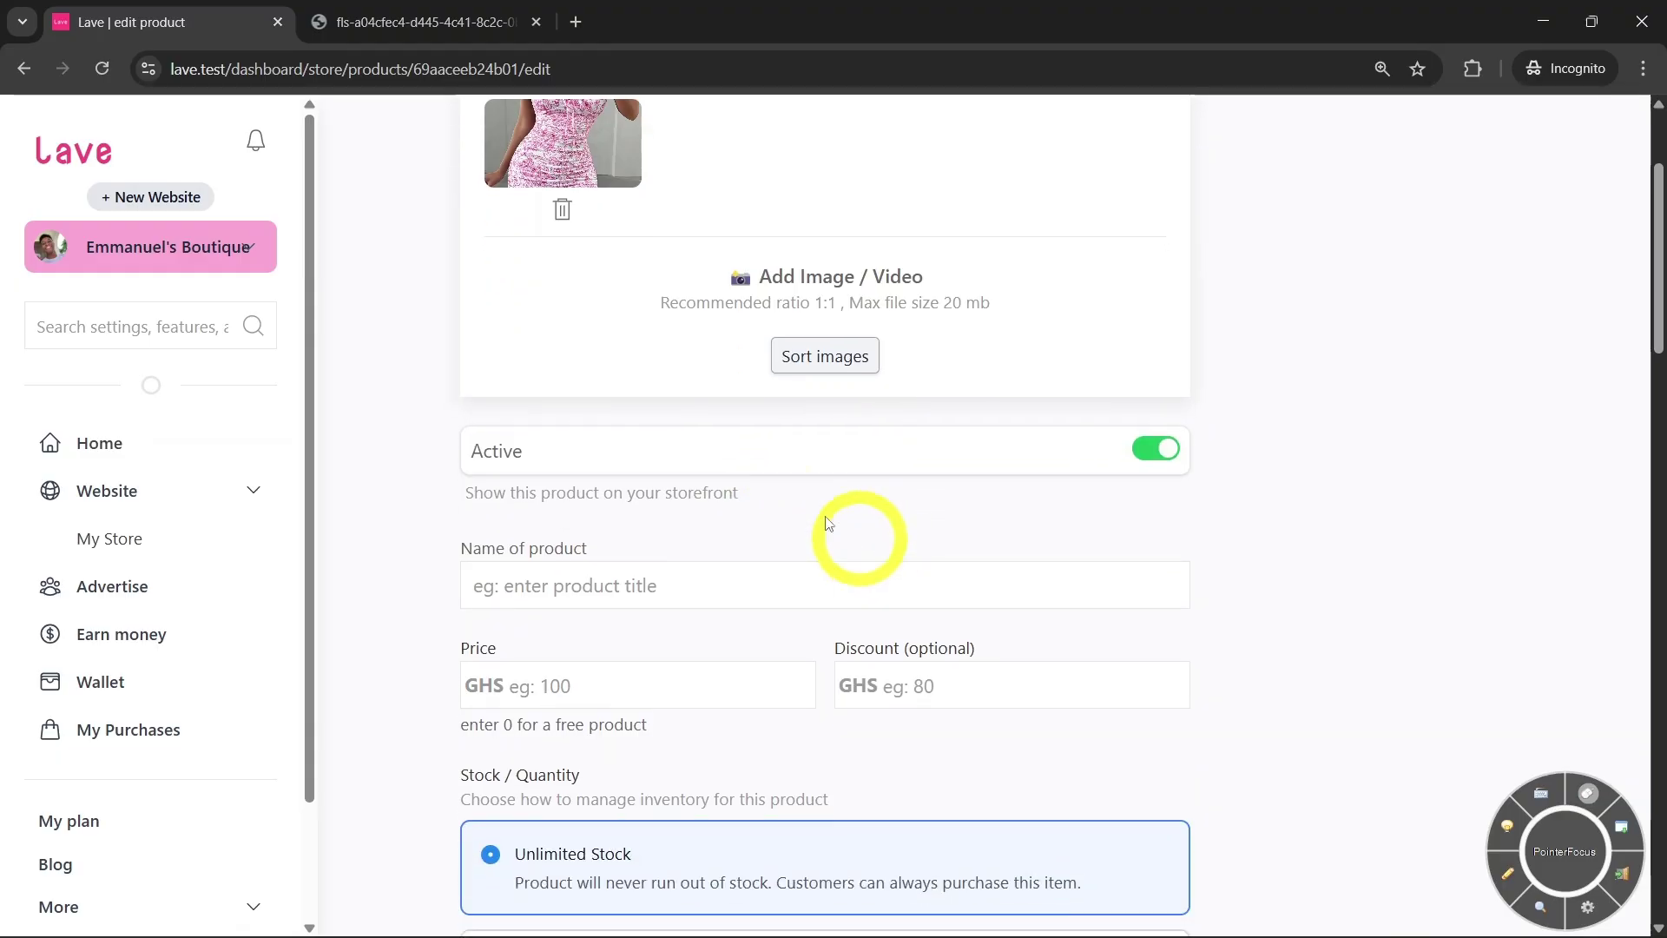
click(601, 591)
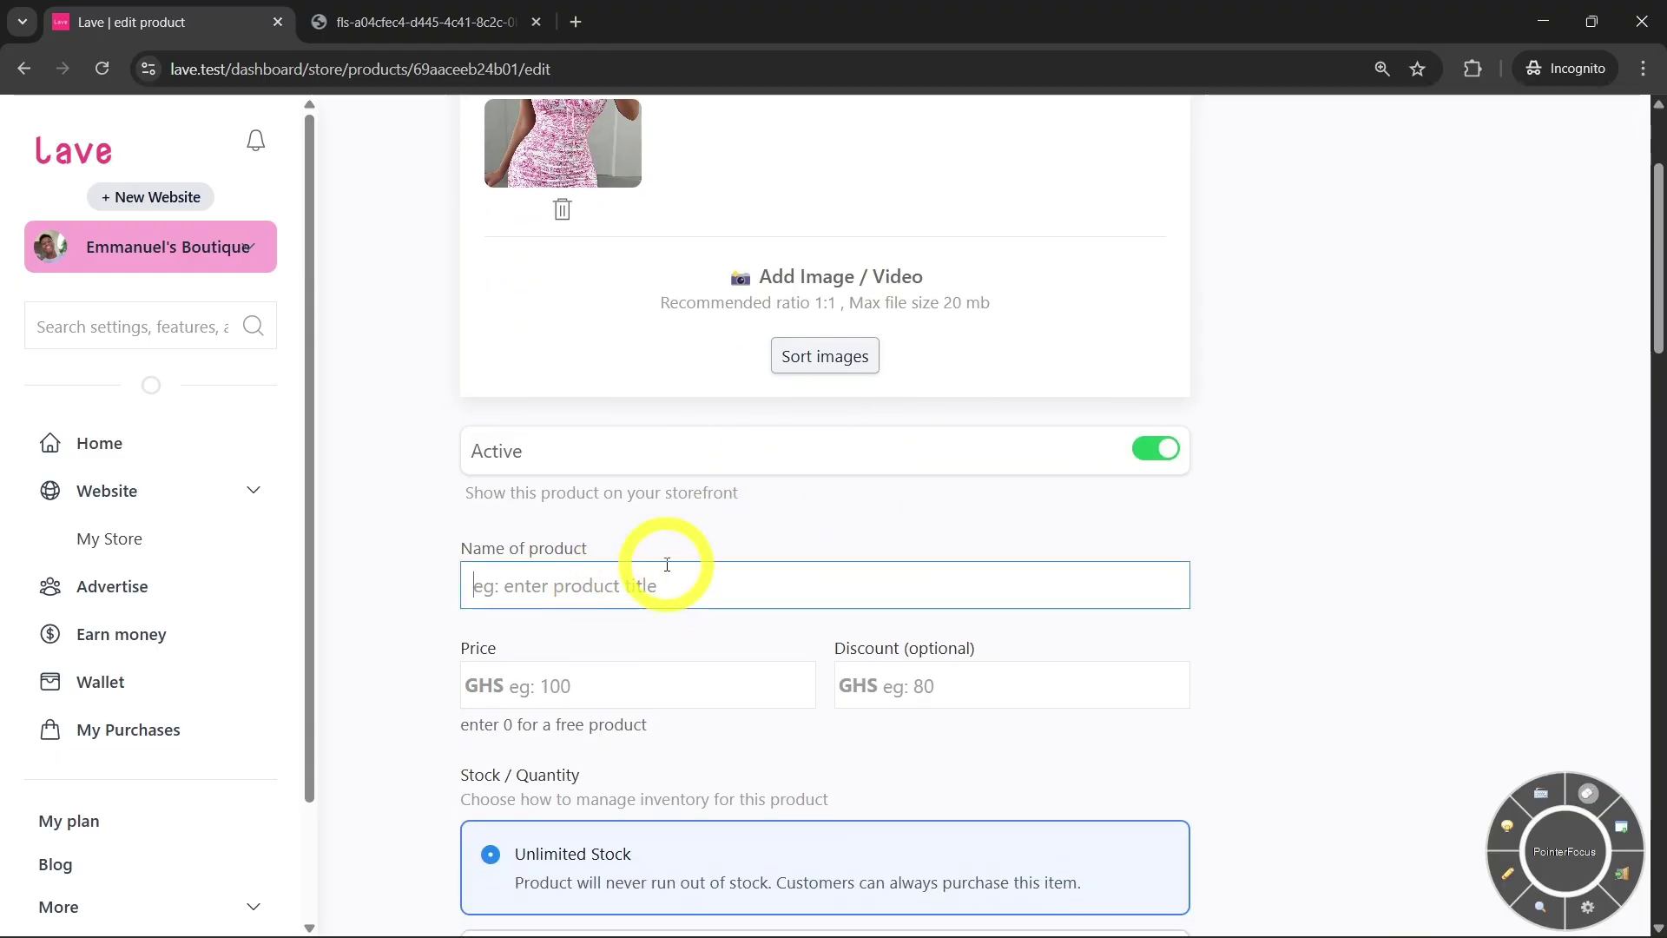
text(Womens dress)
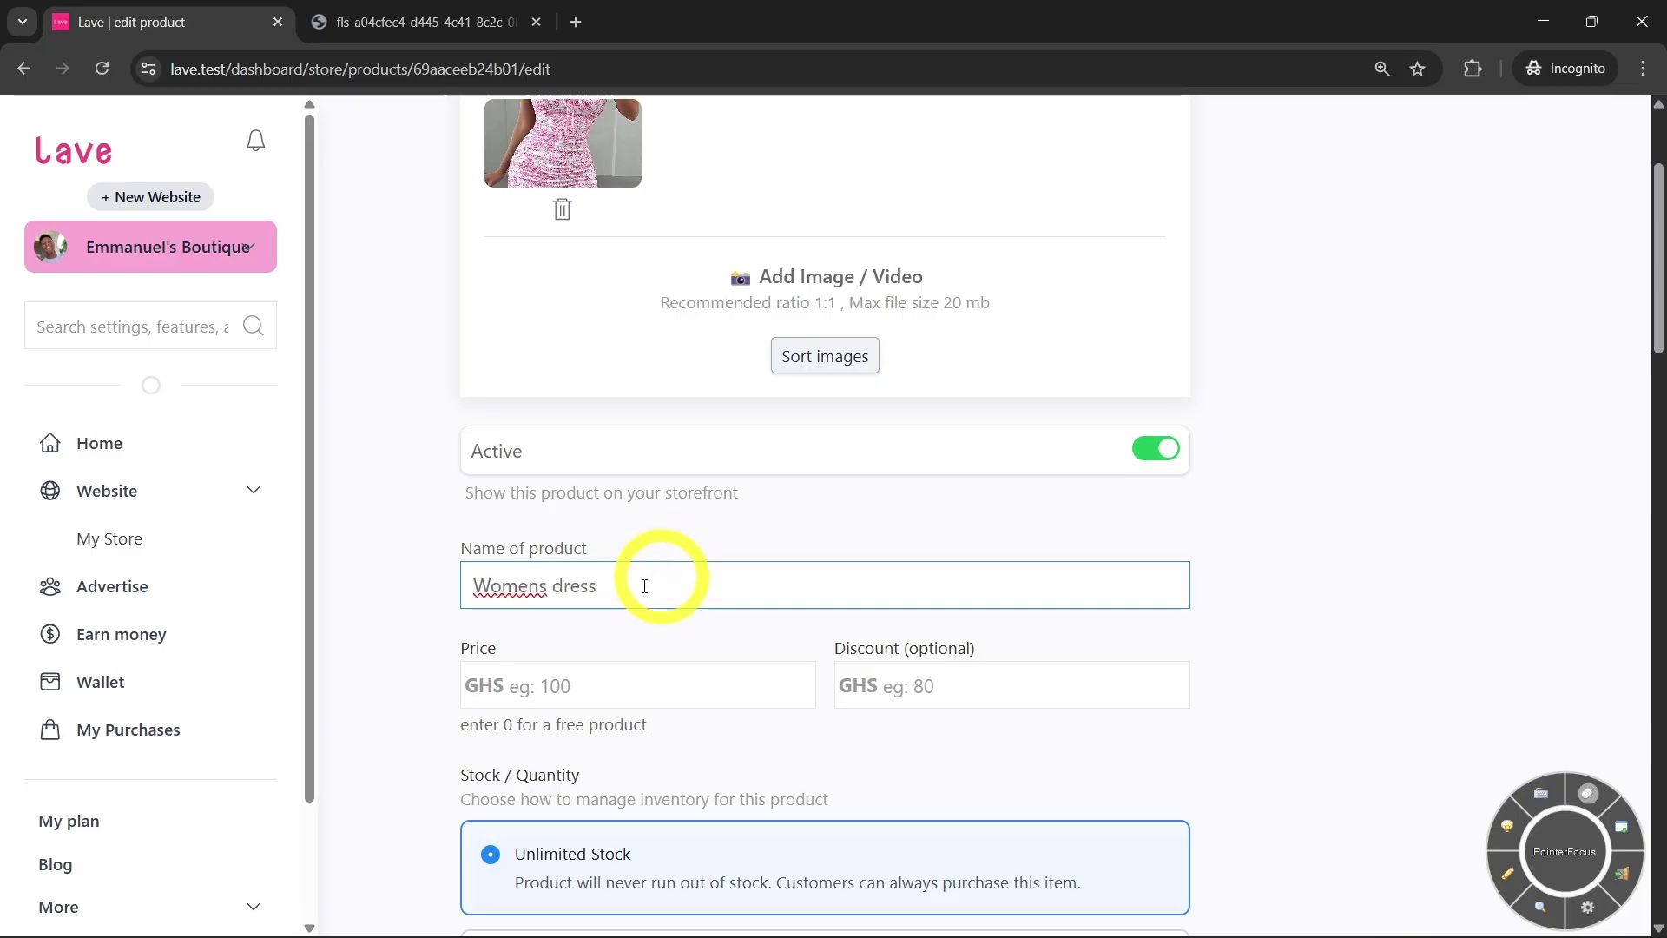
Price the dress at GHS 200 and leave the Discount field blank
scroll(647, 586, down, 1)
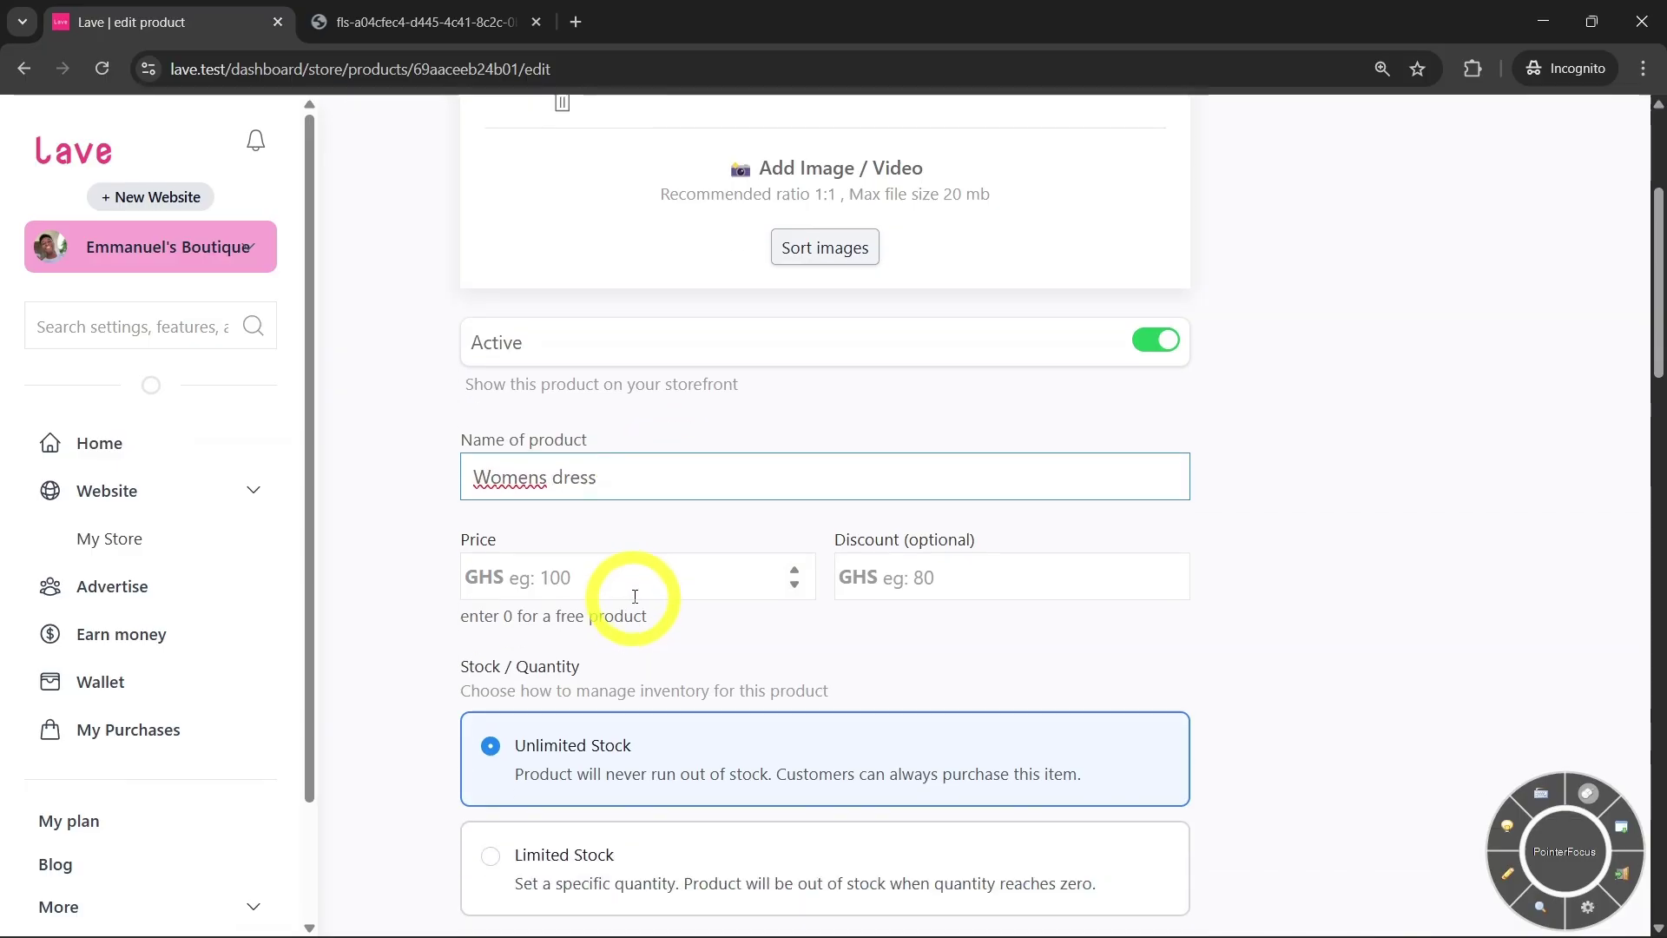
click(642, 572)
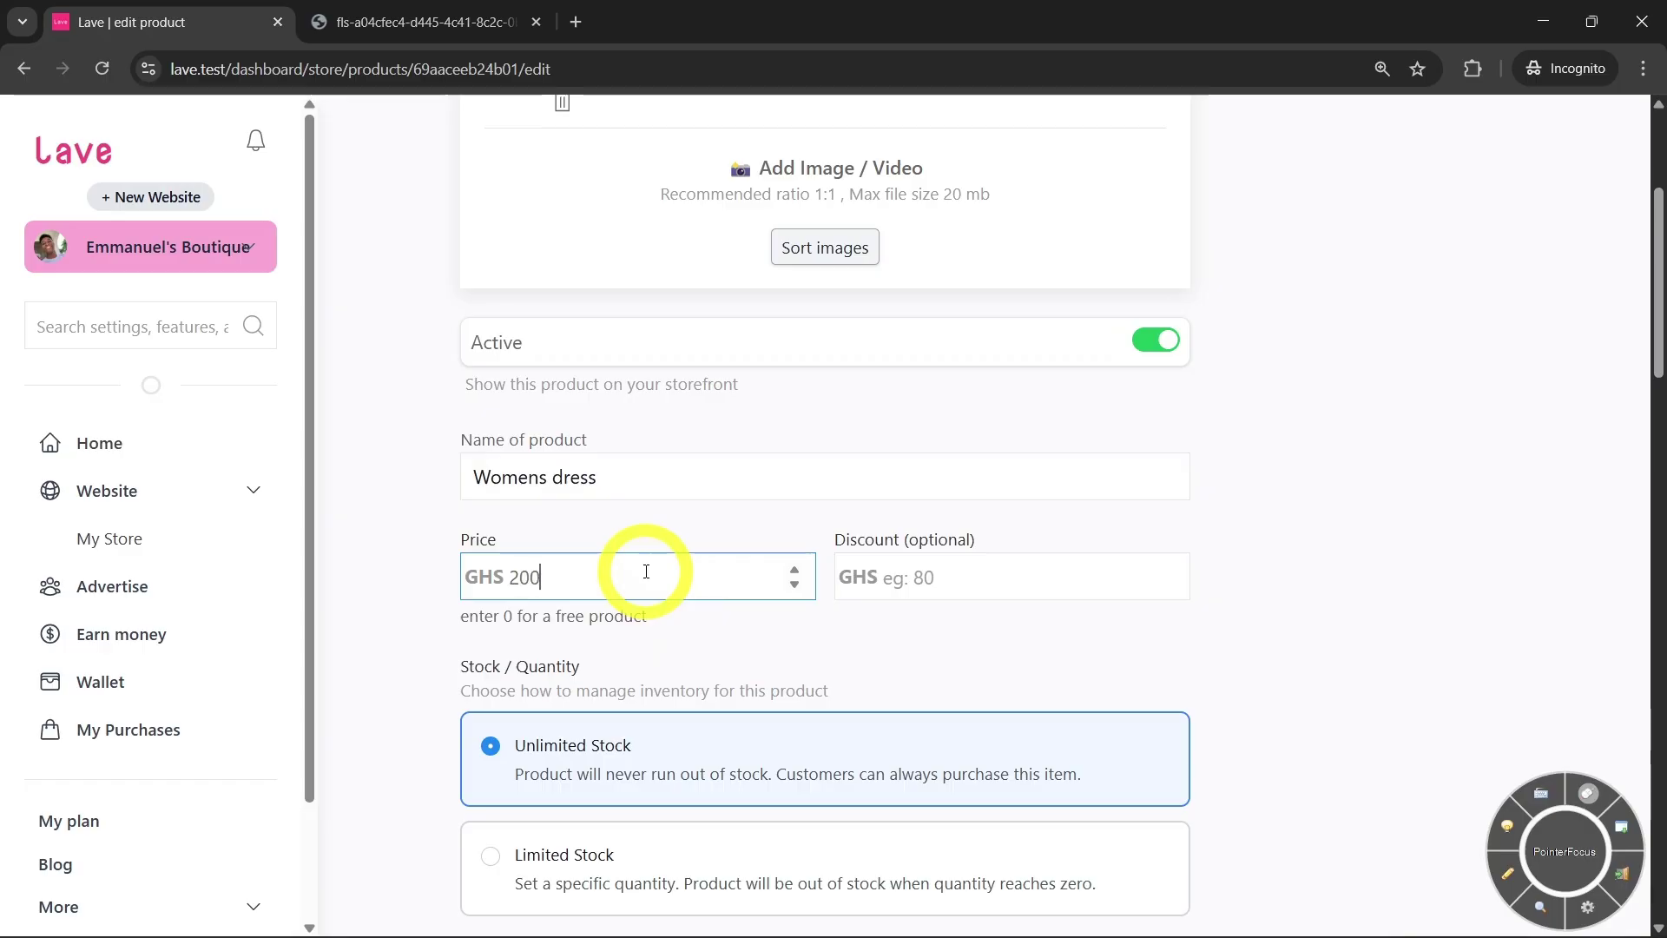
click(793, 625)
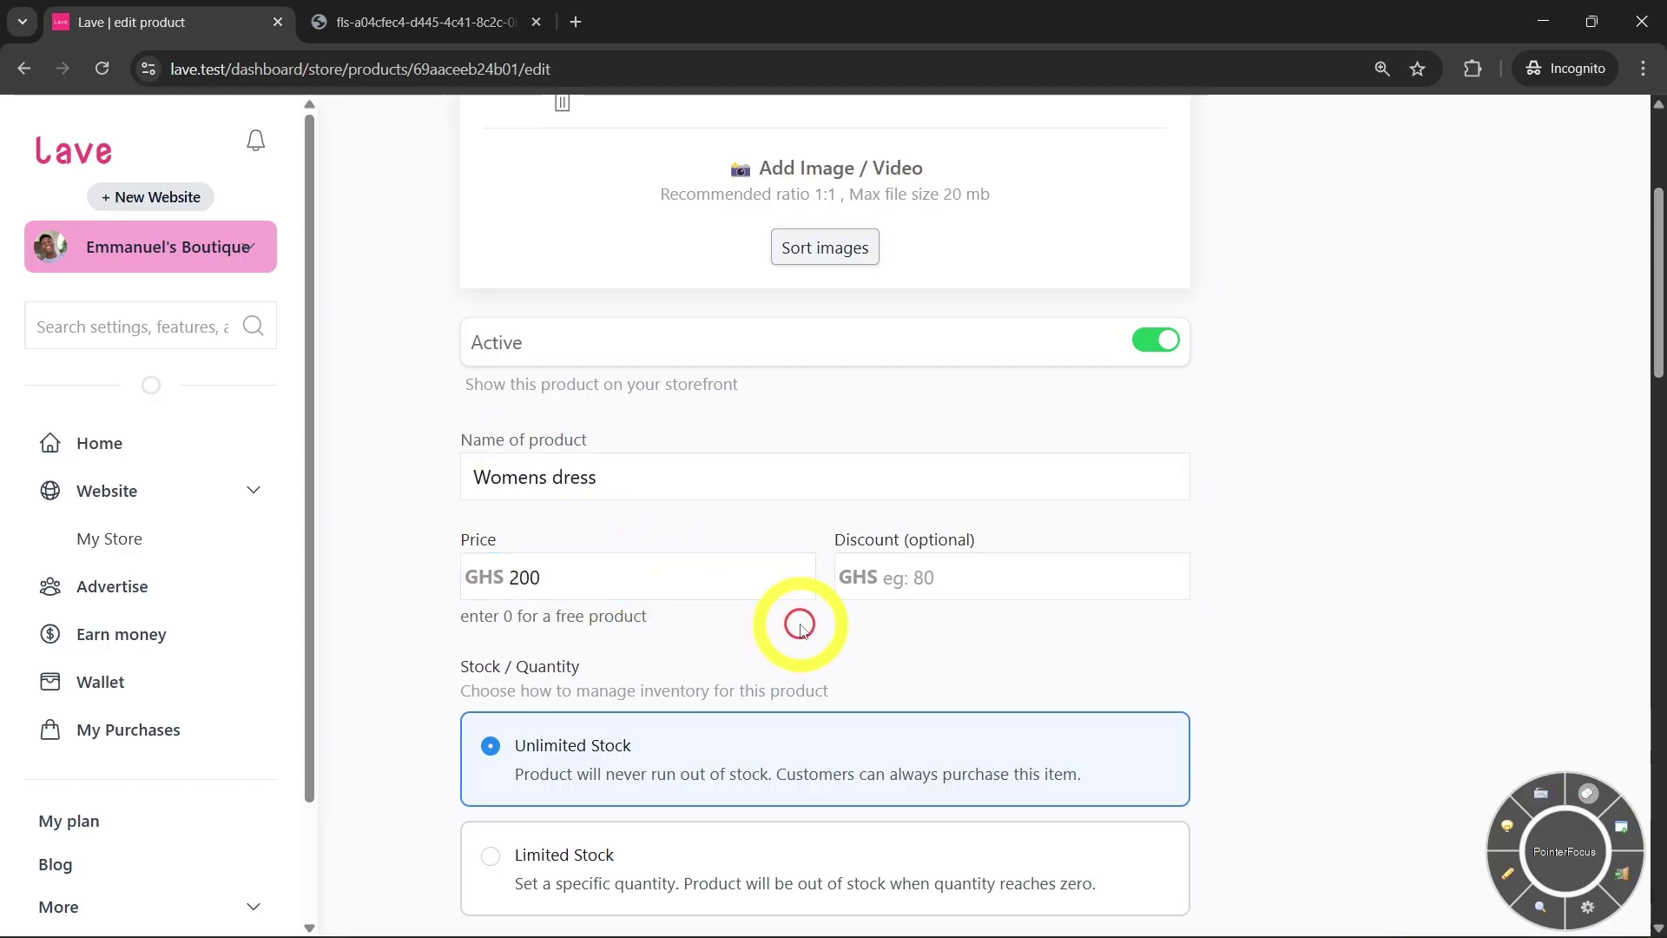
scroll(793, 621, down, 1)
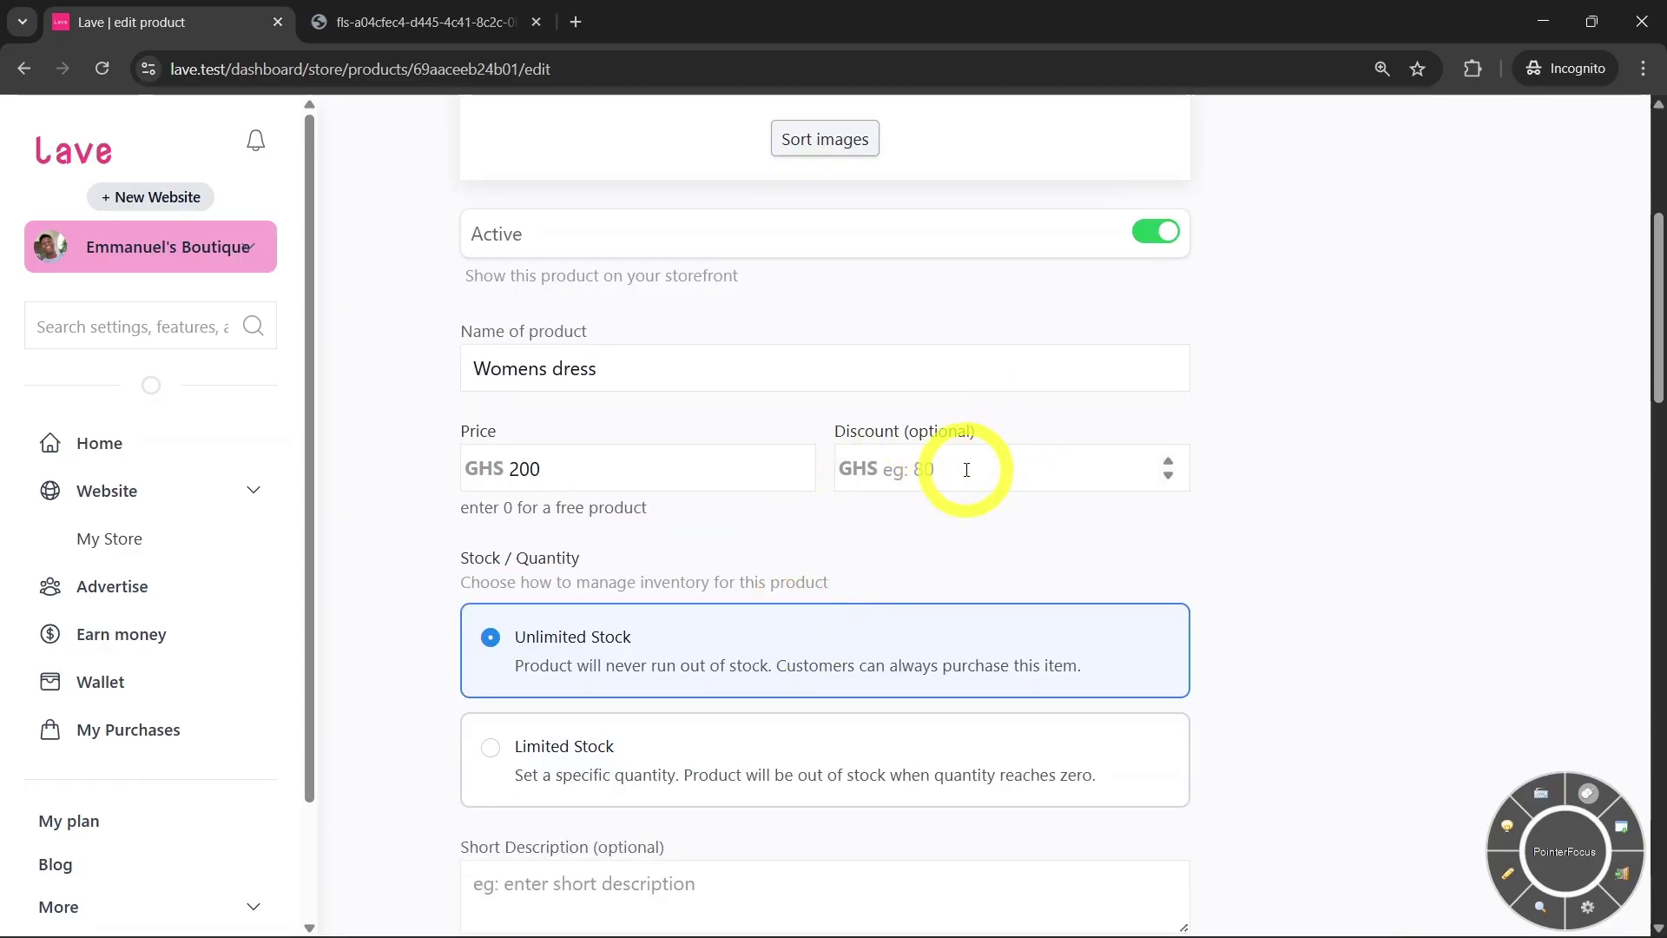
click(964, 471)
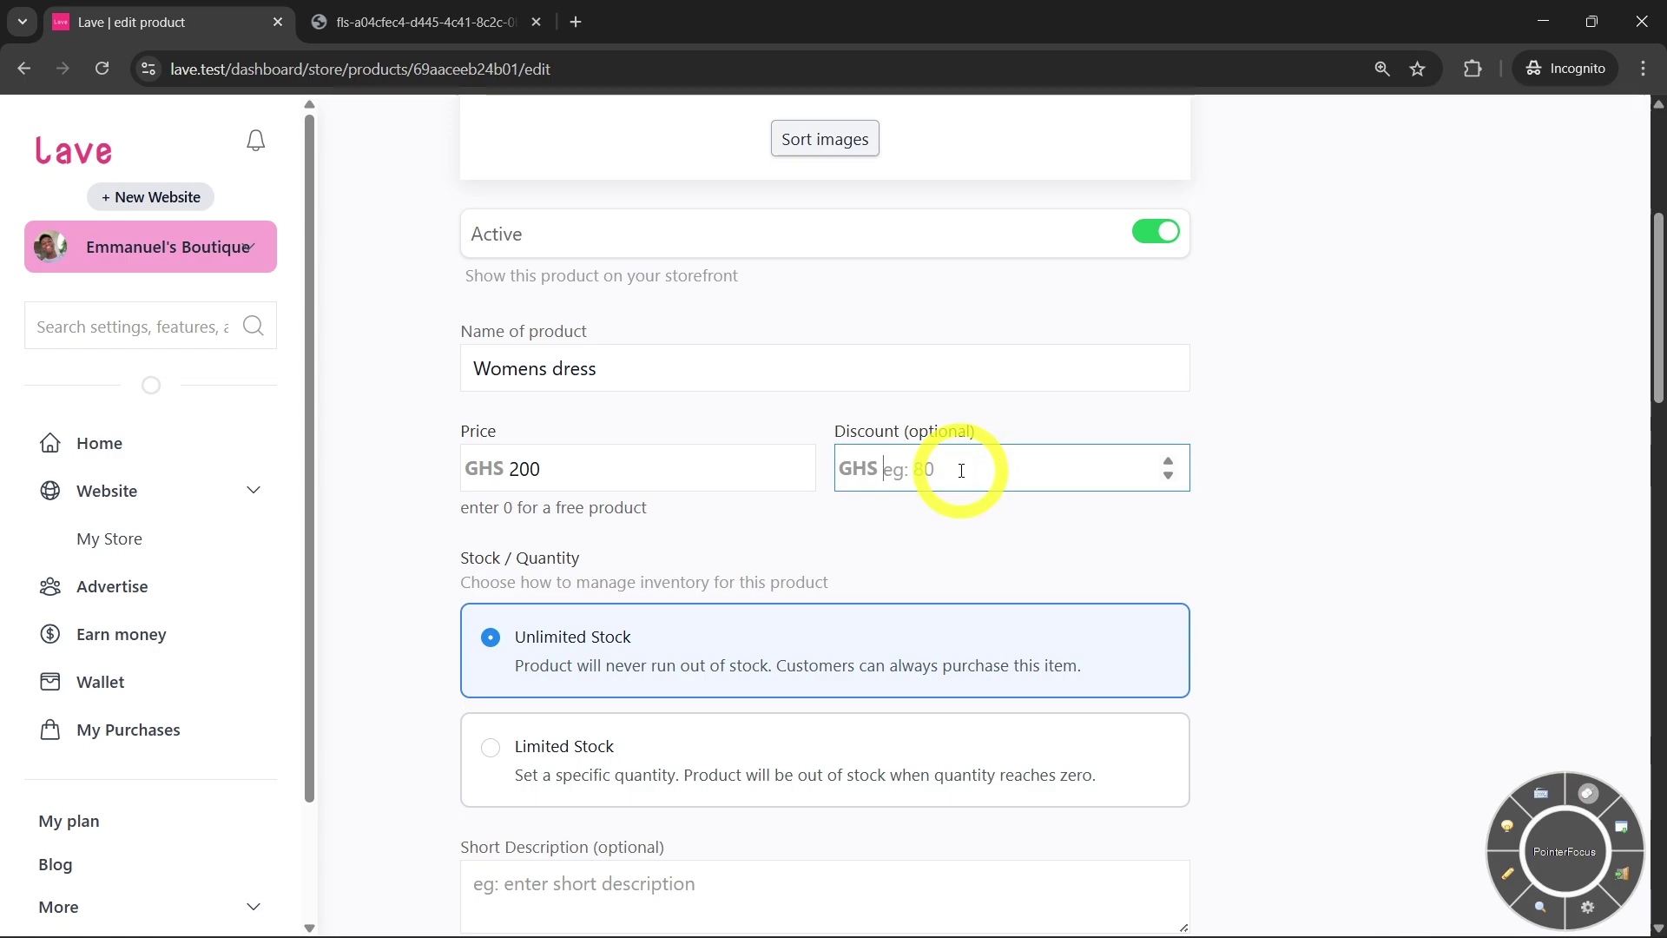
scroll(897, 573, down, 2)
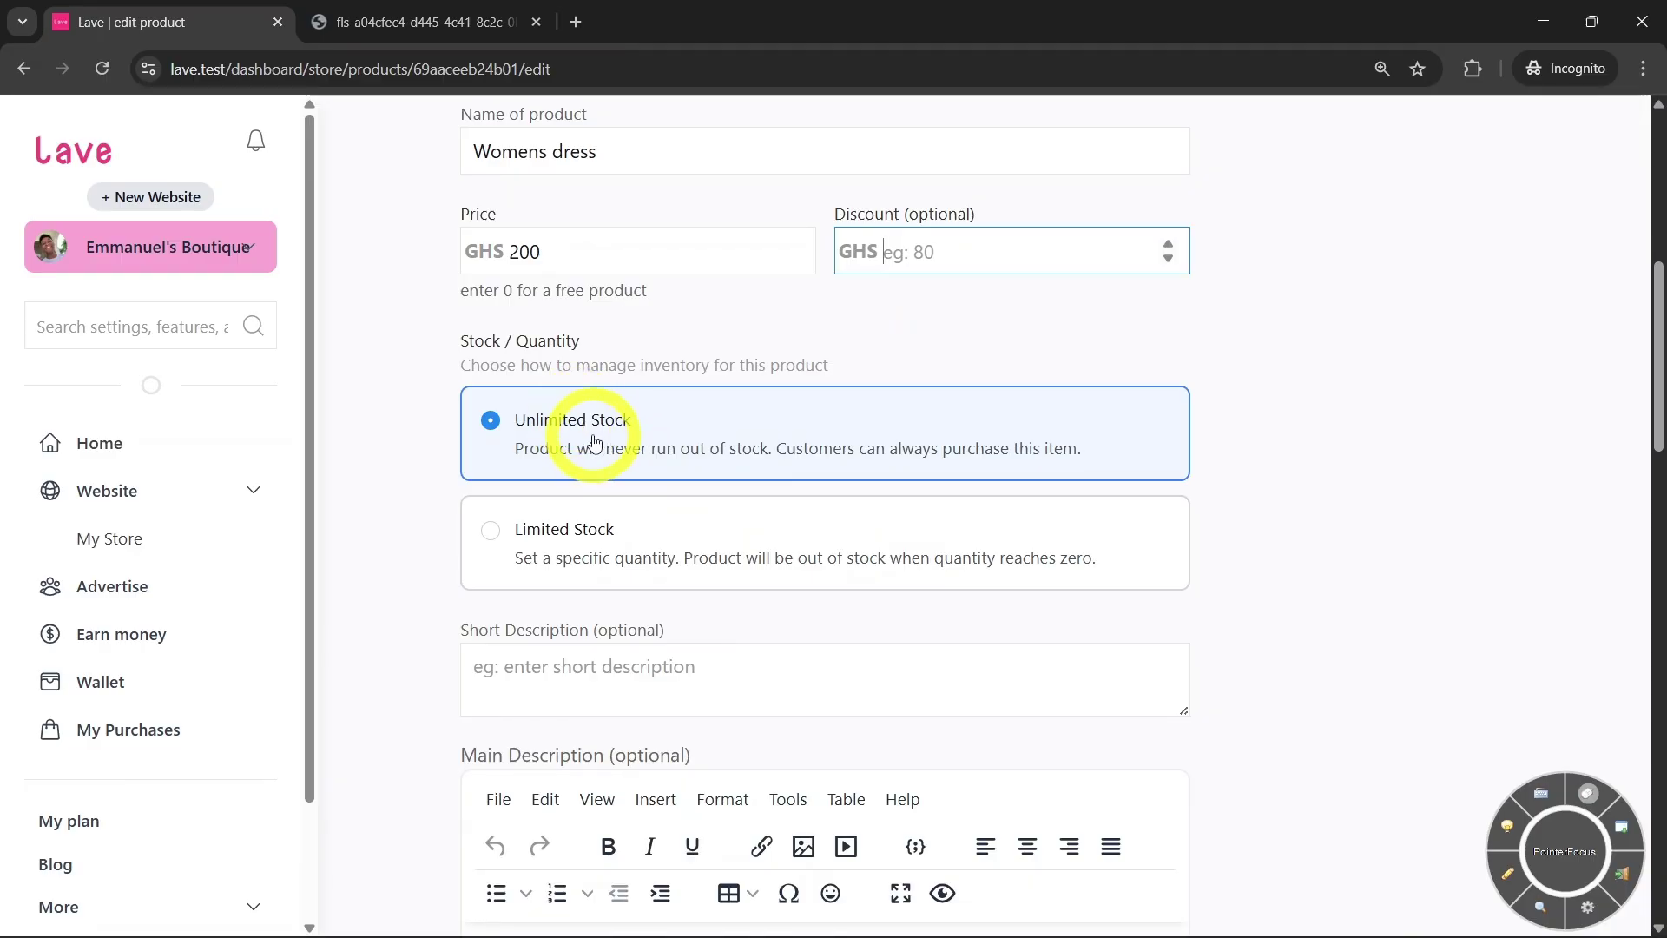
Switch the dress to Limited Stock and replace quantity 100 with 20
click(664, 549)
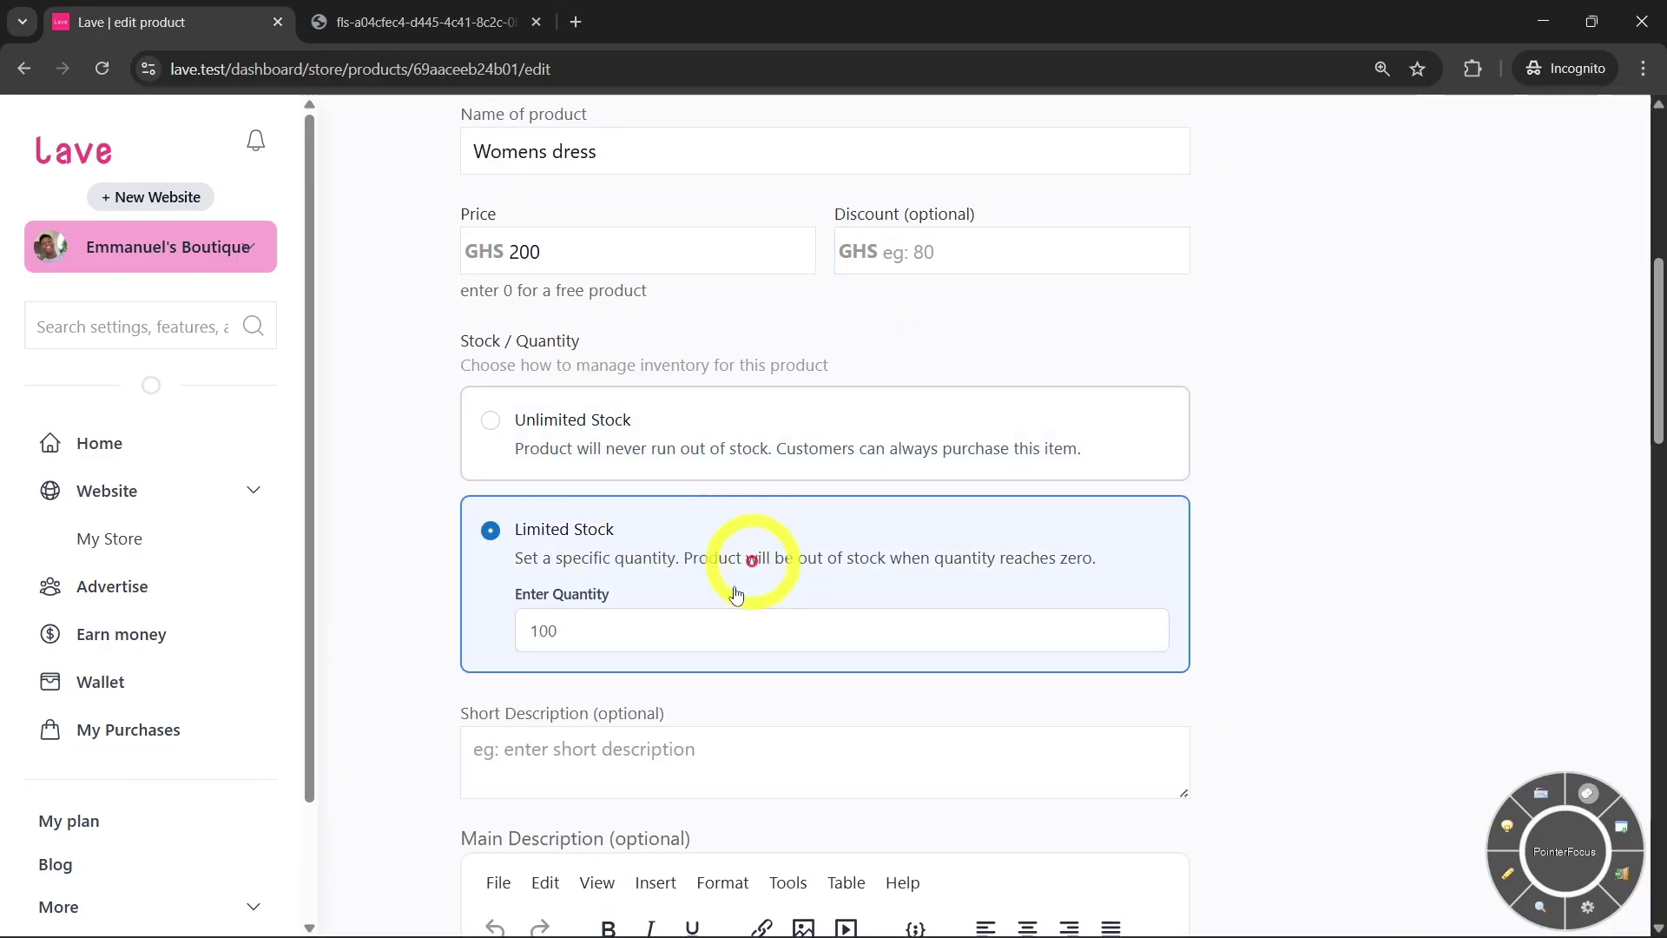
double_click(656, 640)
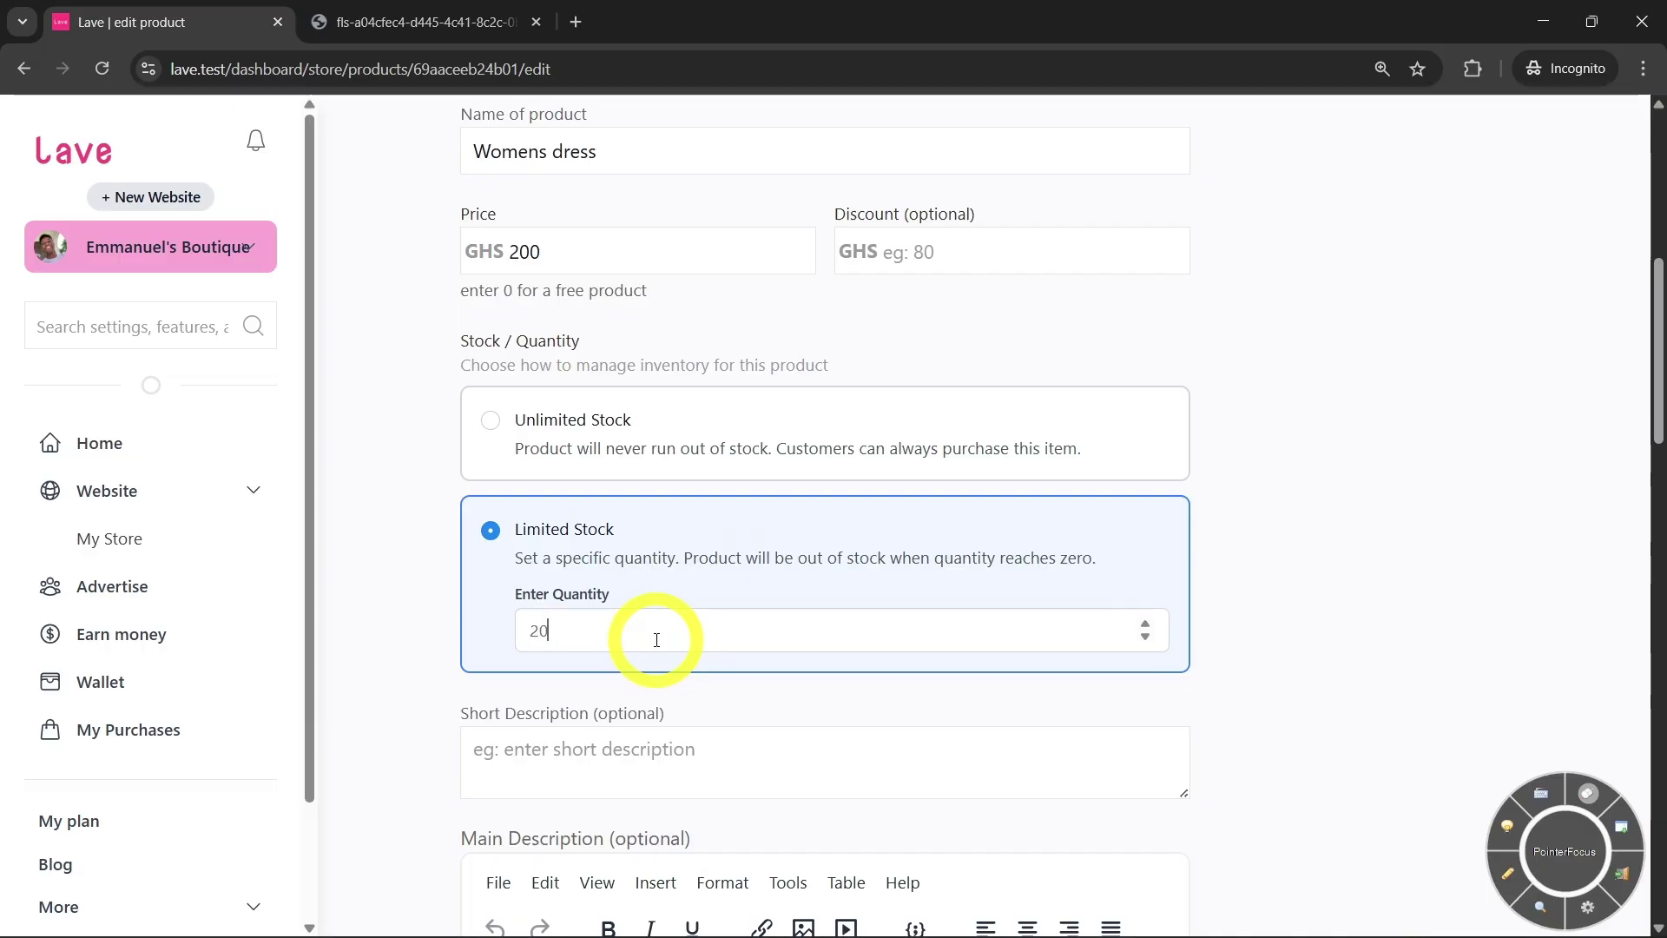
scroll(681, 484, down, 4)
scroll(570, 488, down, 1)
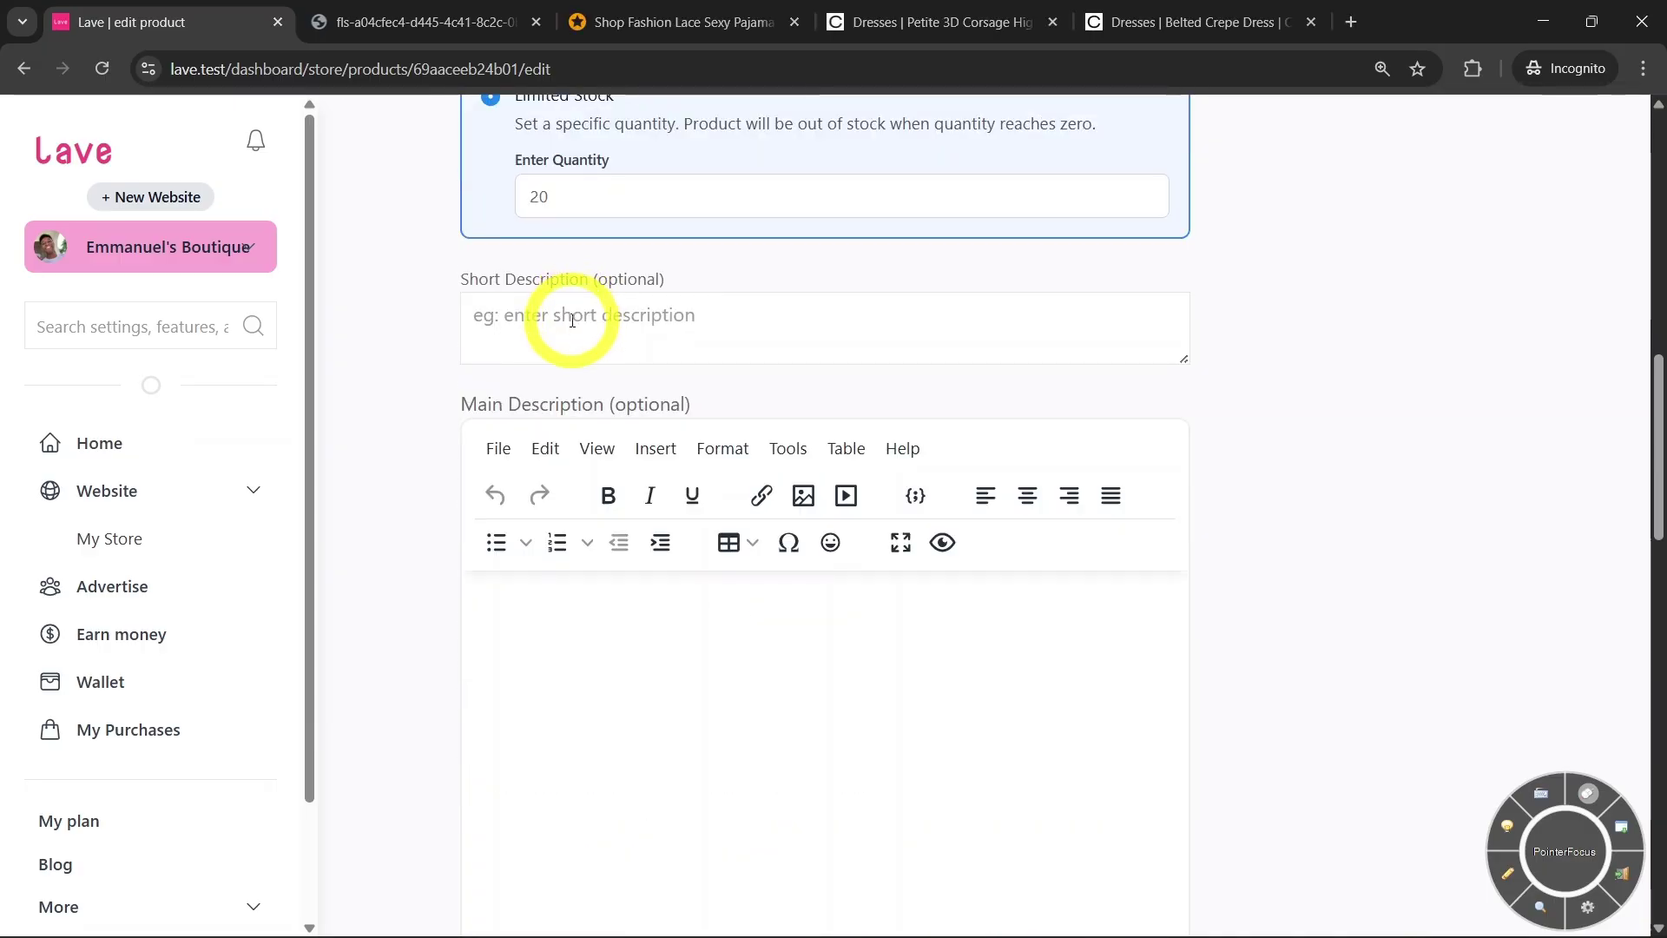
Write the two-line short description 'Womens Dress for the summer' / '354 pieces sold'
click(572, 320)
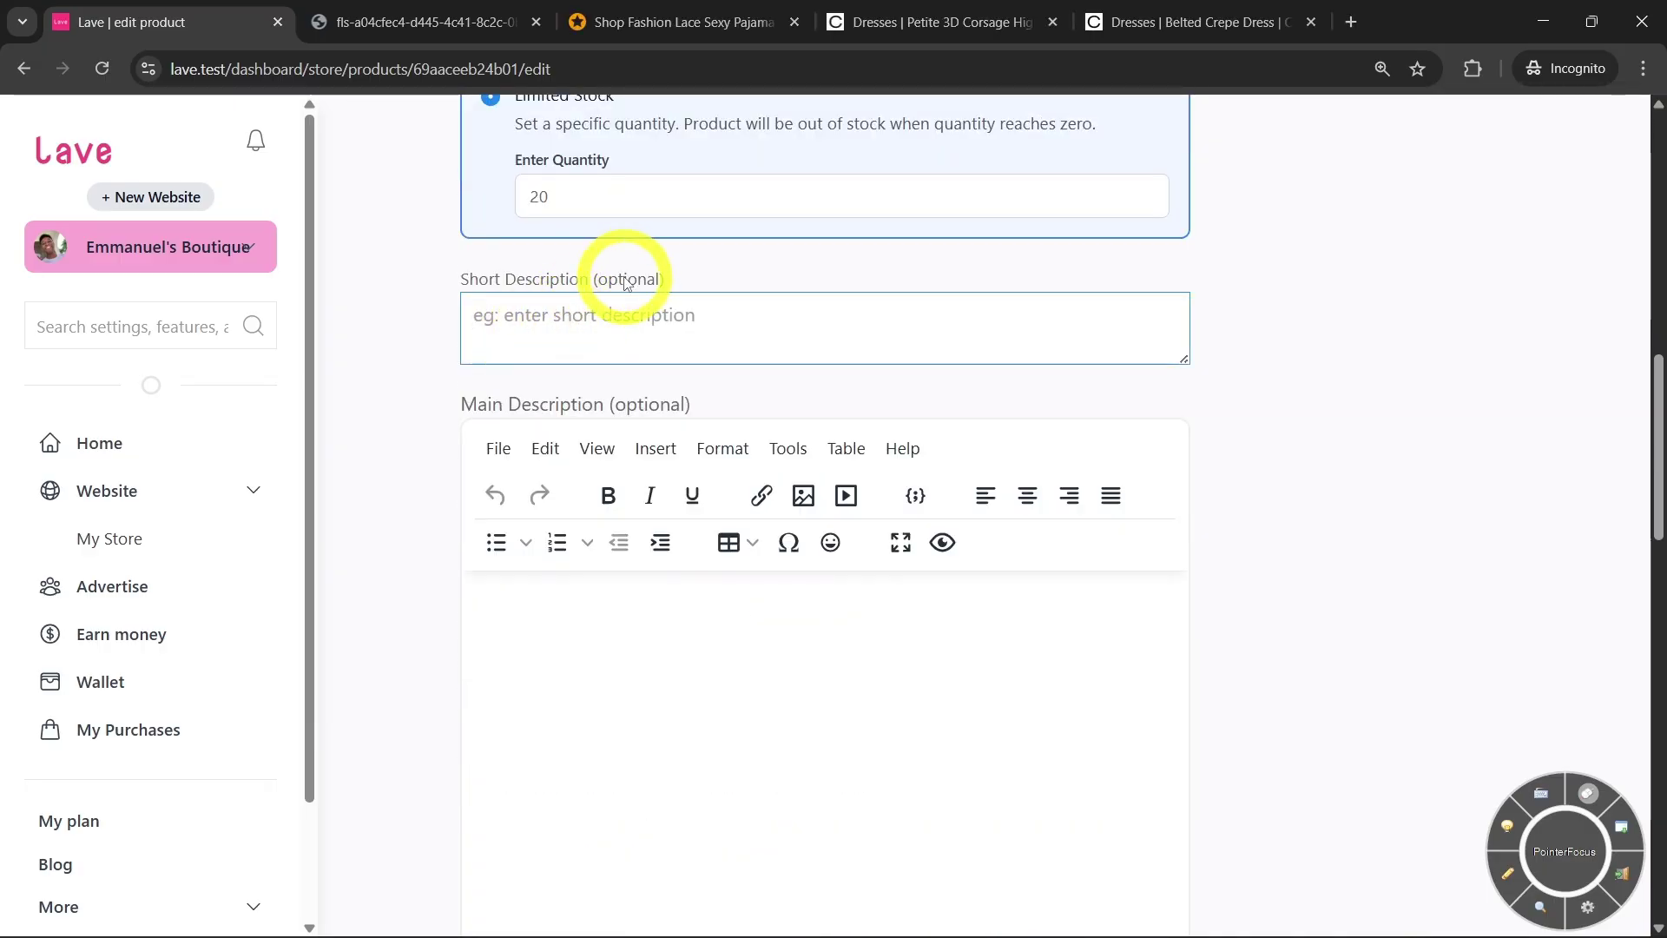
text(Womens Dress for the sun)
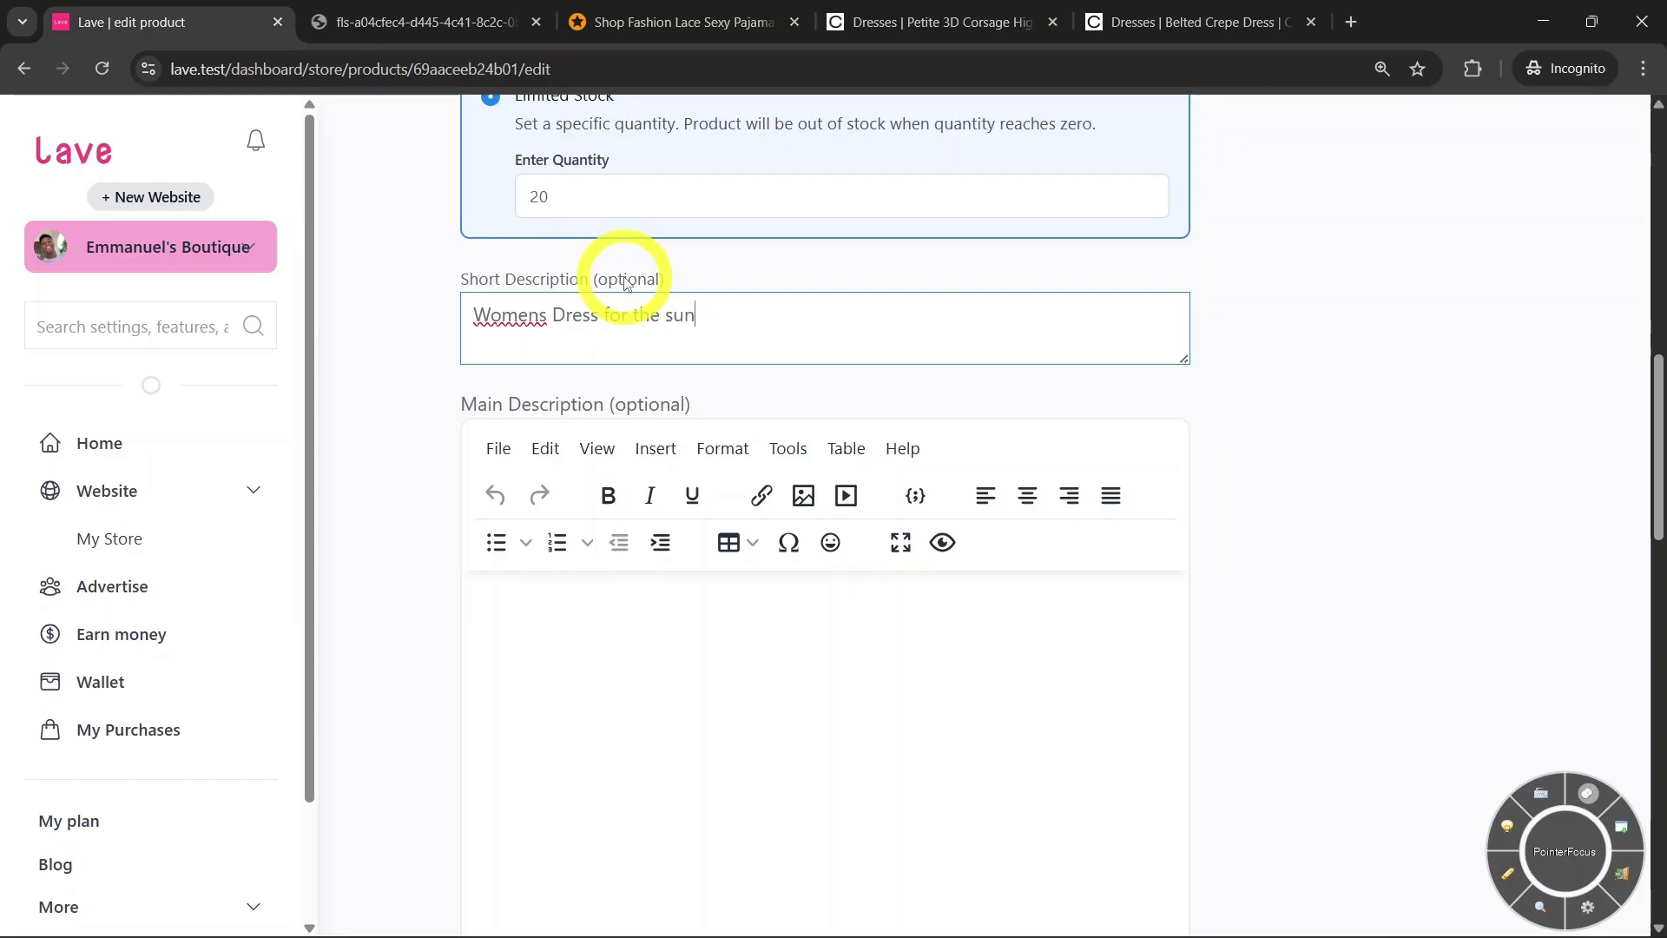
text(mer)
key(Return)
text(354 pieces sold)
click(691, 708)
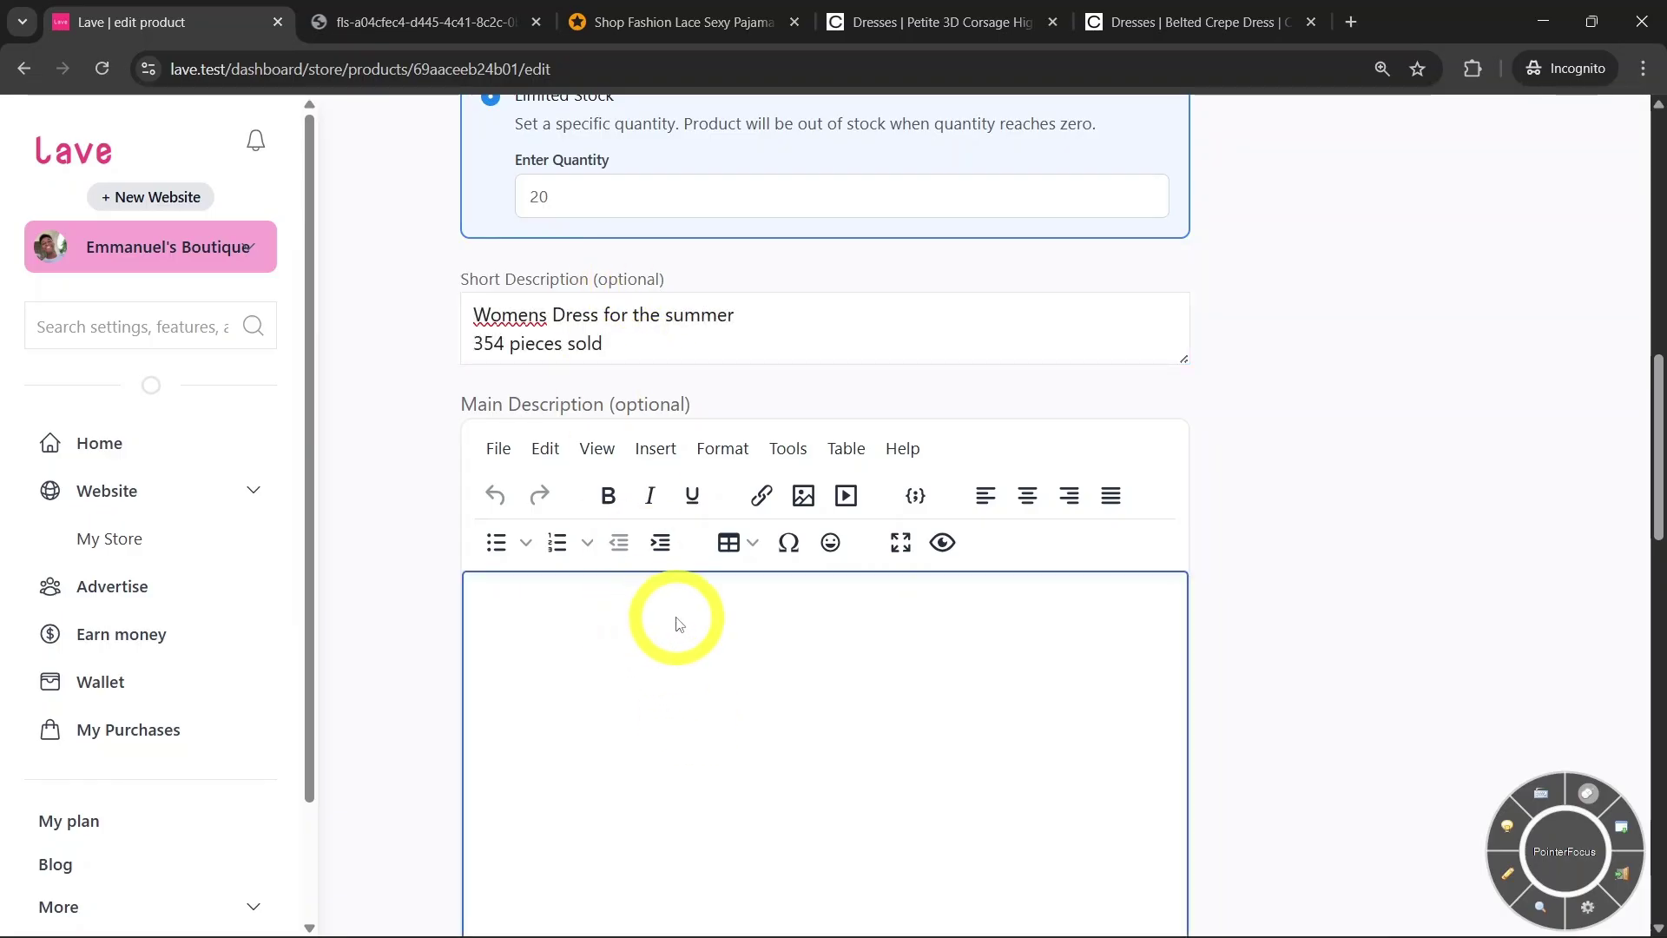
Paste the corsage dress write-up, with heading, five feature bullets and paragraph, into Main Description
scroll(679, 624, down, 1)
text(Description Stunning 3D corsage detail adorning one shoulder Elegant high-low hemline for a dramatic silhouette Sleek round neckline balancing the floral embellishment Figure-flattering crepe fabric with slight stretch Sophisticated midi length perfect for formal occasions Make a lasting impression at your next special event with this exquisite Petite 3D Corsage High Low Dress from Coast. The dress showcases a captivating blend of classic elegance and modern flair, featuring a show-stopping 3D floral corsage cascading down one shoulder. The high-low hemline adds a touch of drama and movement, ensuring you'll turn heads as you glide across the room. Perfect for weddings, race days, or black-tie affairs, this dress radiates sophistication. Style it with strappy metallic heels and a coordinating fascinator for a polished race day ensemble, or pair it with statement earrings and a sleek clutch for an evening soirée. The versatile design allows for effortless transition from day to night, making it a valuable addition to your occasion wear collection.)
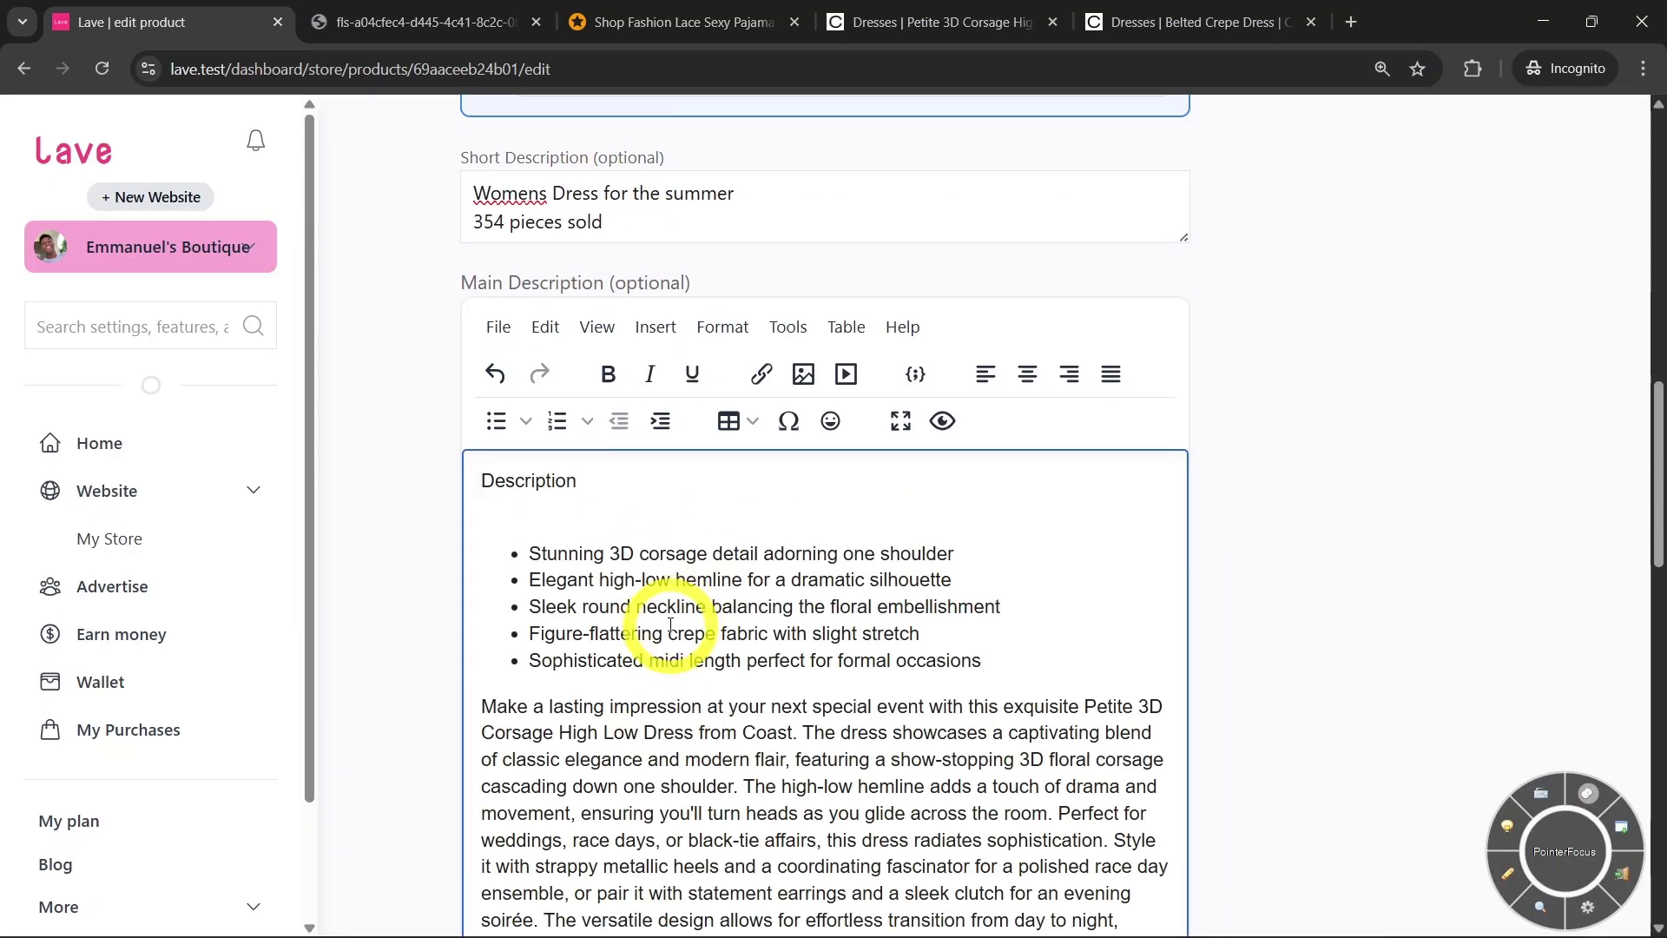
scroll(679, 623, down, 2)
scroll(744, 512, down, 5)
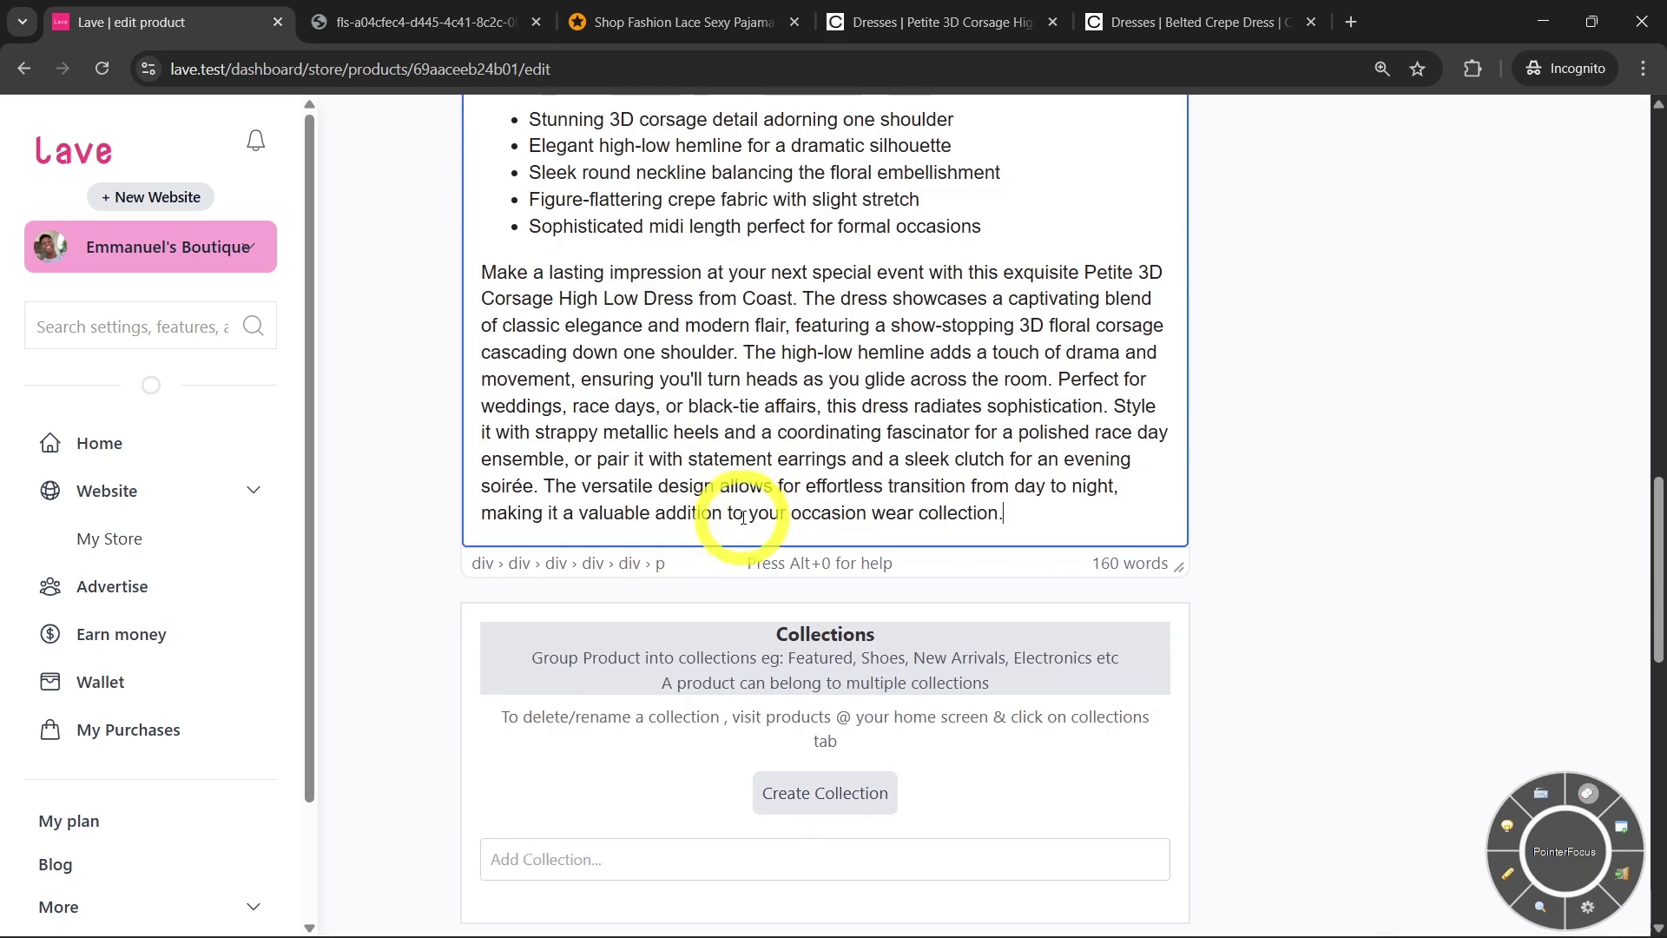
scroll(744, 506, down, 3)
scroll(728, 510, up, 8)
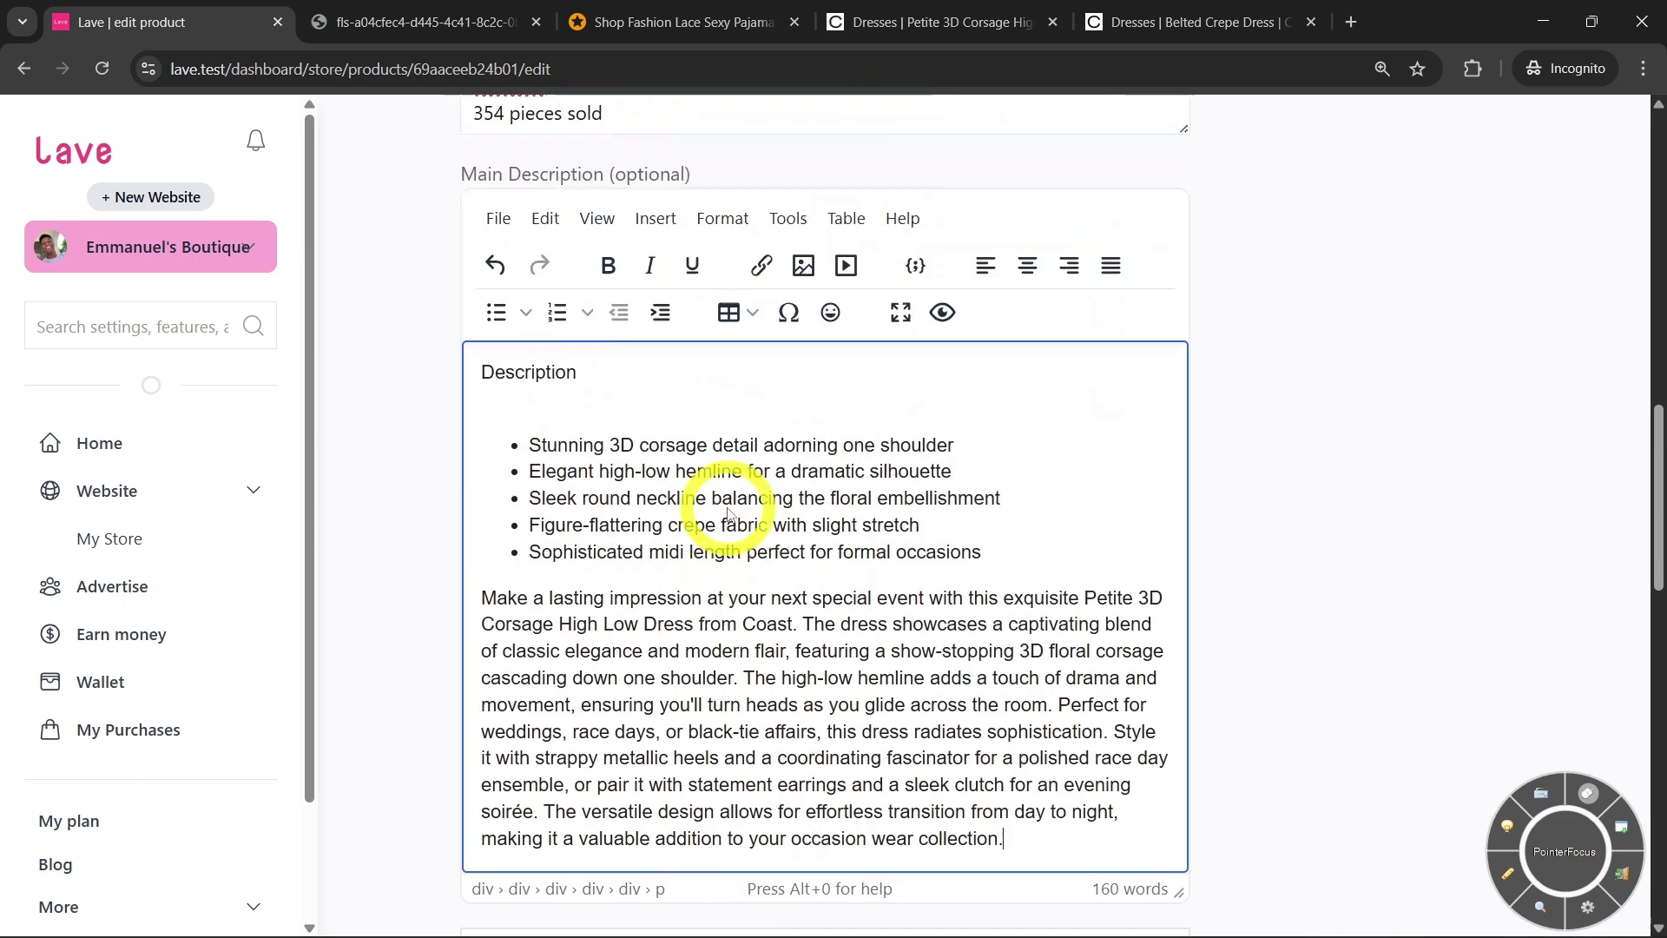
scroll(728, 509, down, 6)
scroll(731, 500, down, 2)
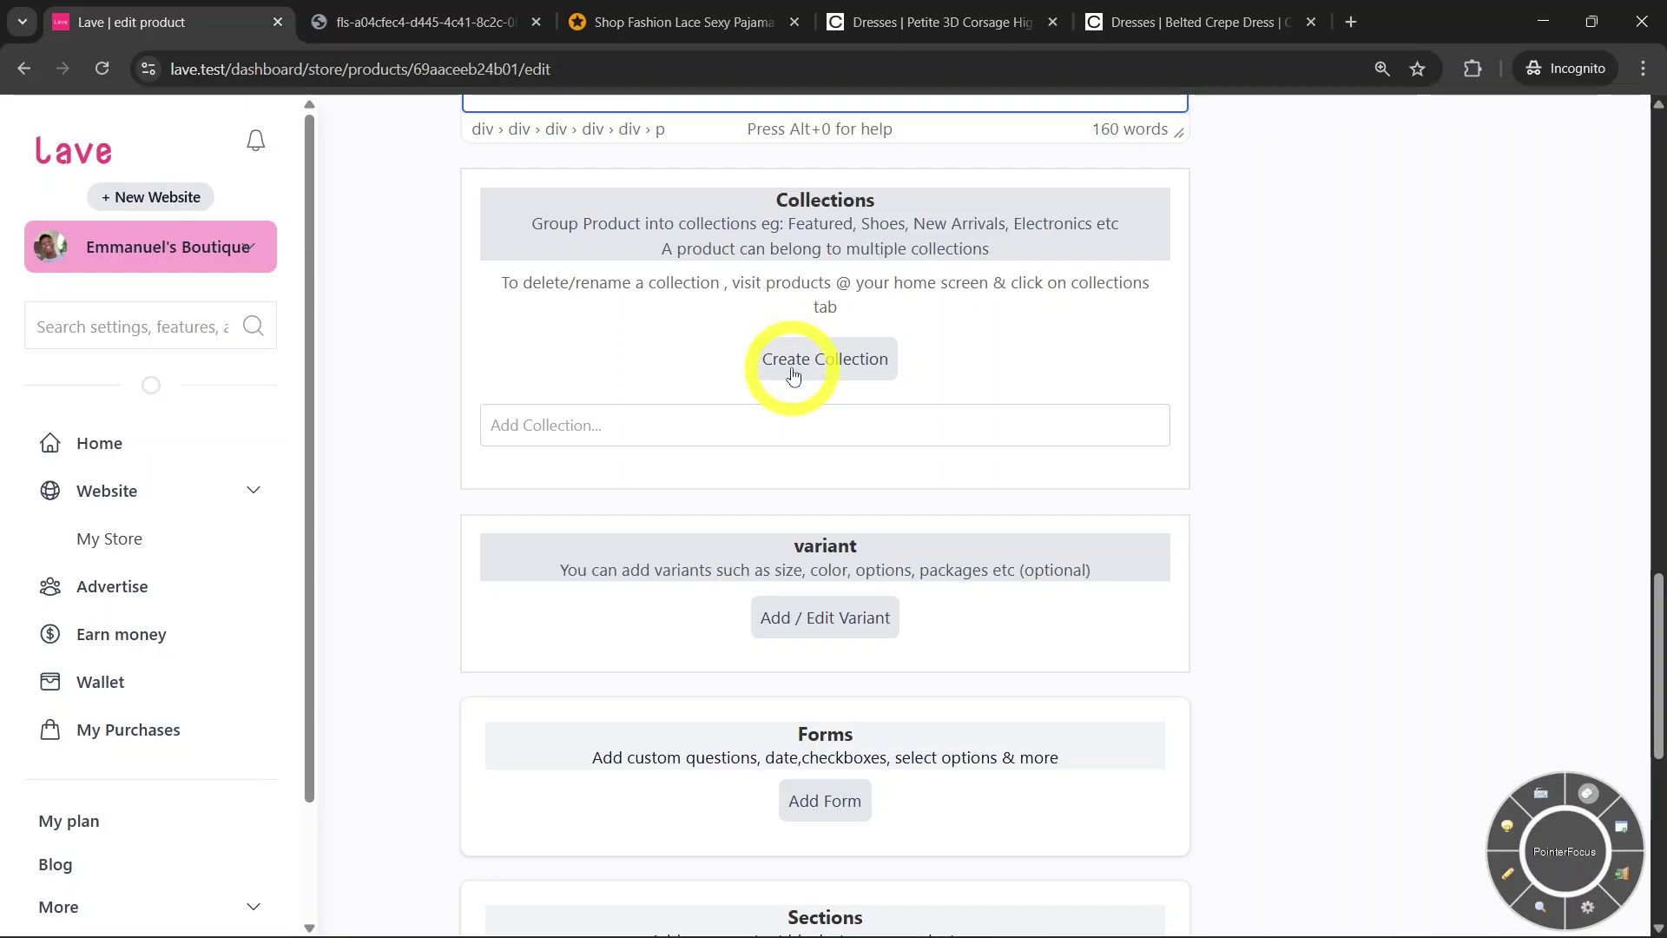
Create the 'women's clothes' and 'New arrivals' collections, adding the dress to each
click(792, 364)
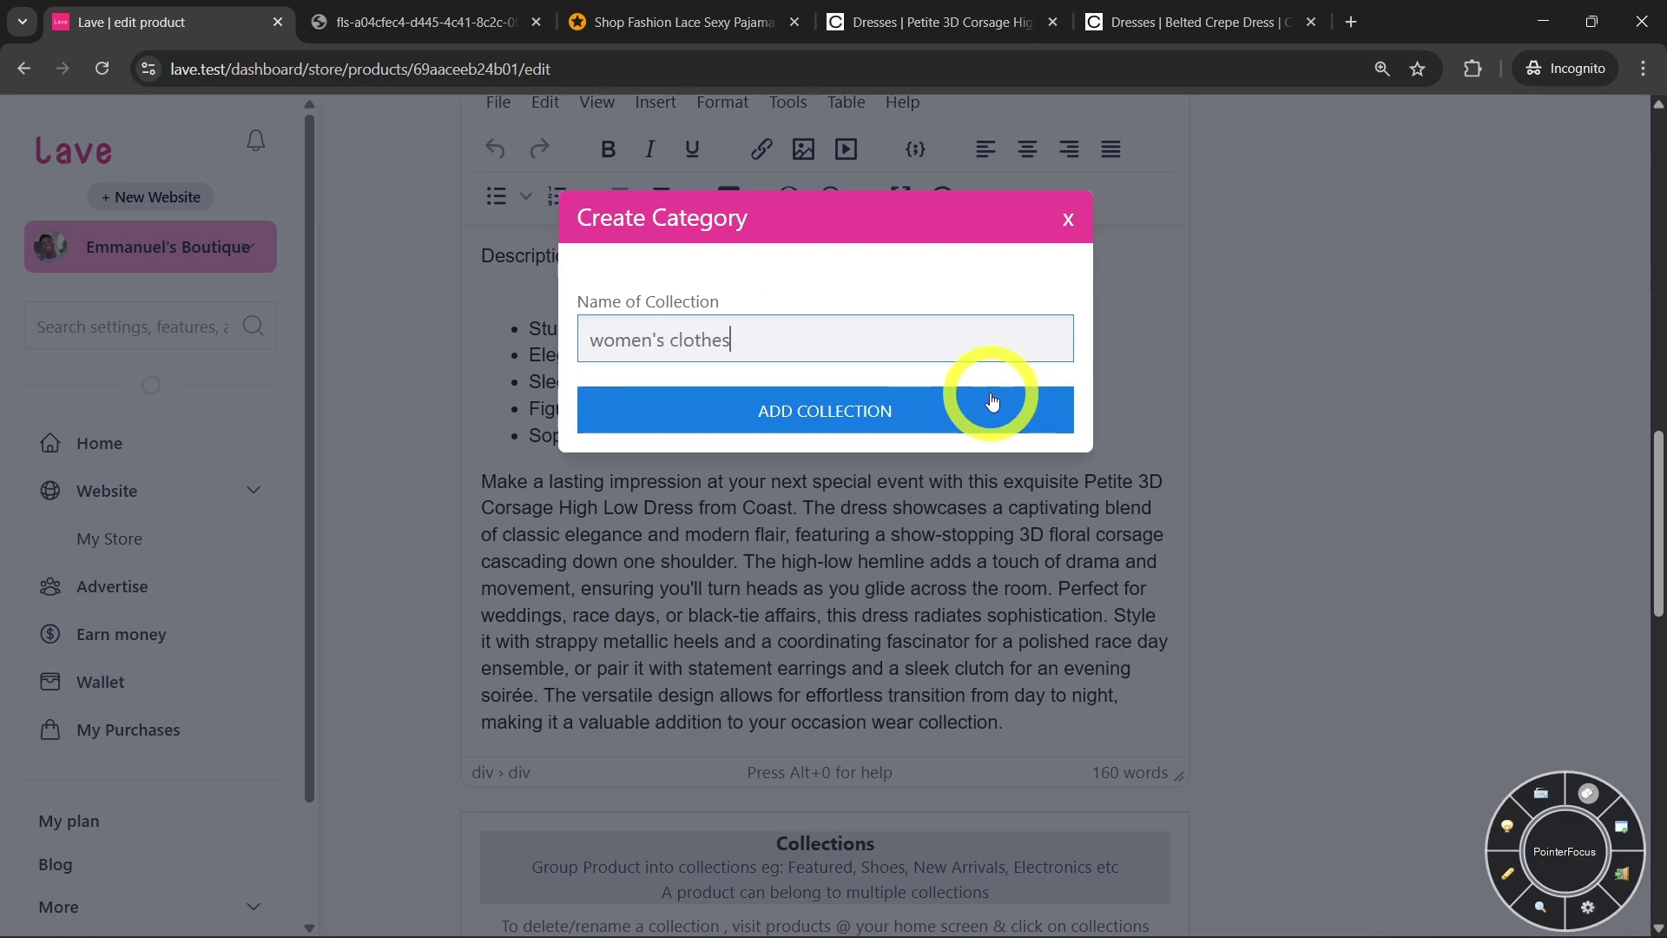
click(992, 404)
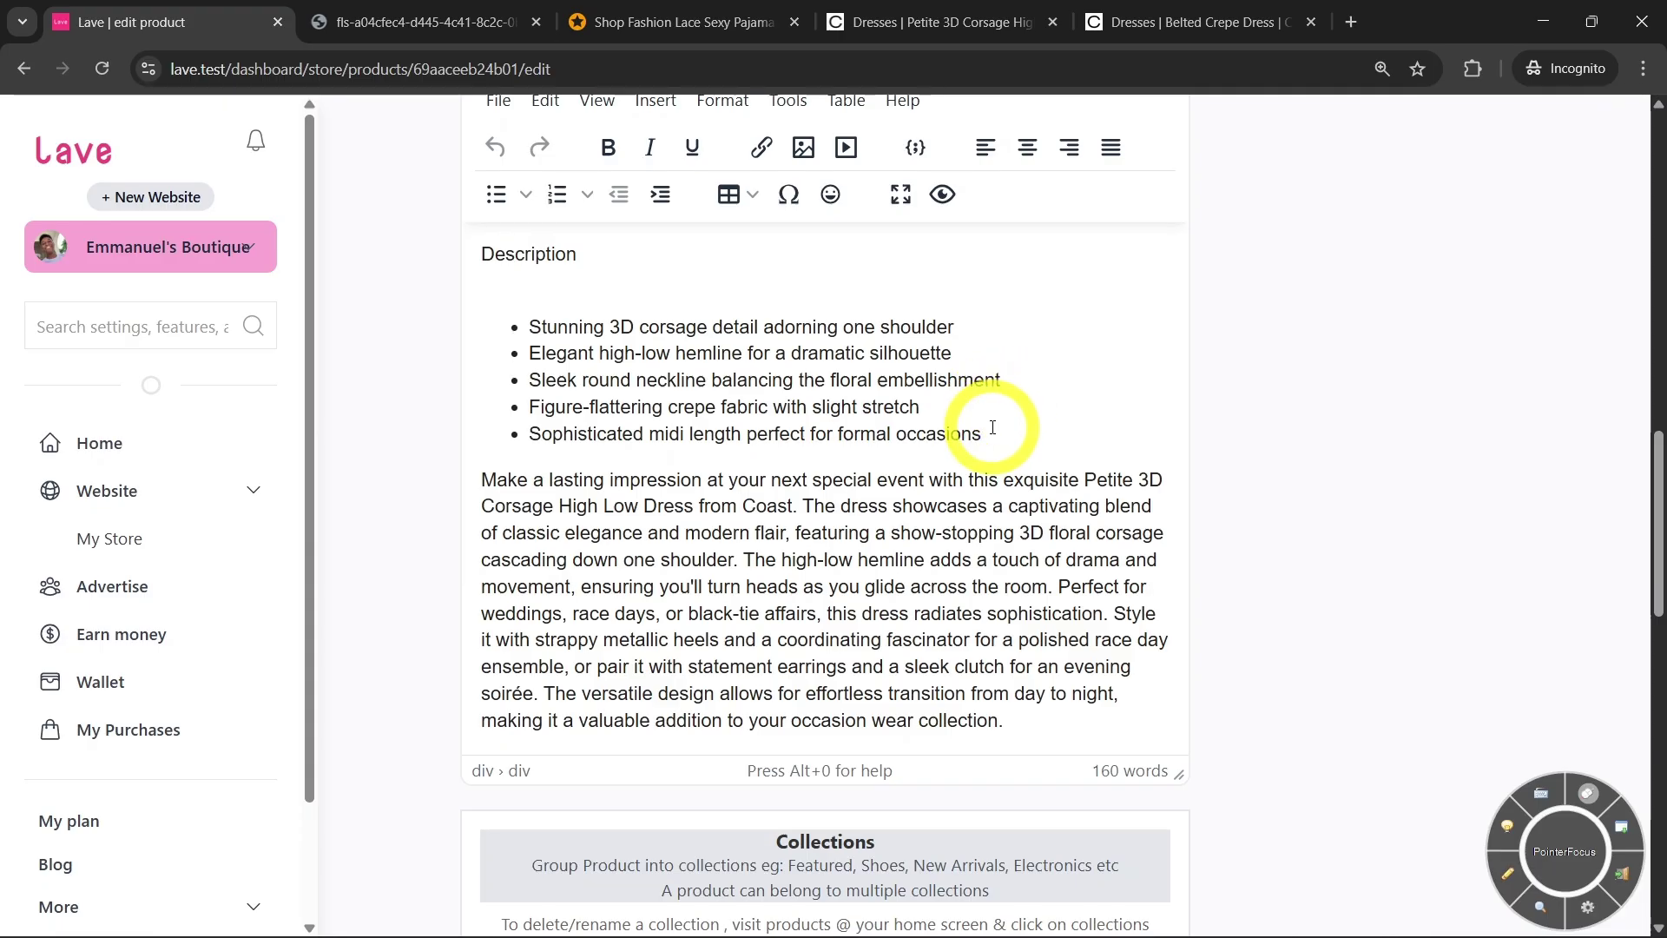
scroll(999, 408, down, 5)
scroll(912, 510, down, 2)
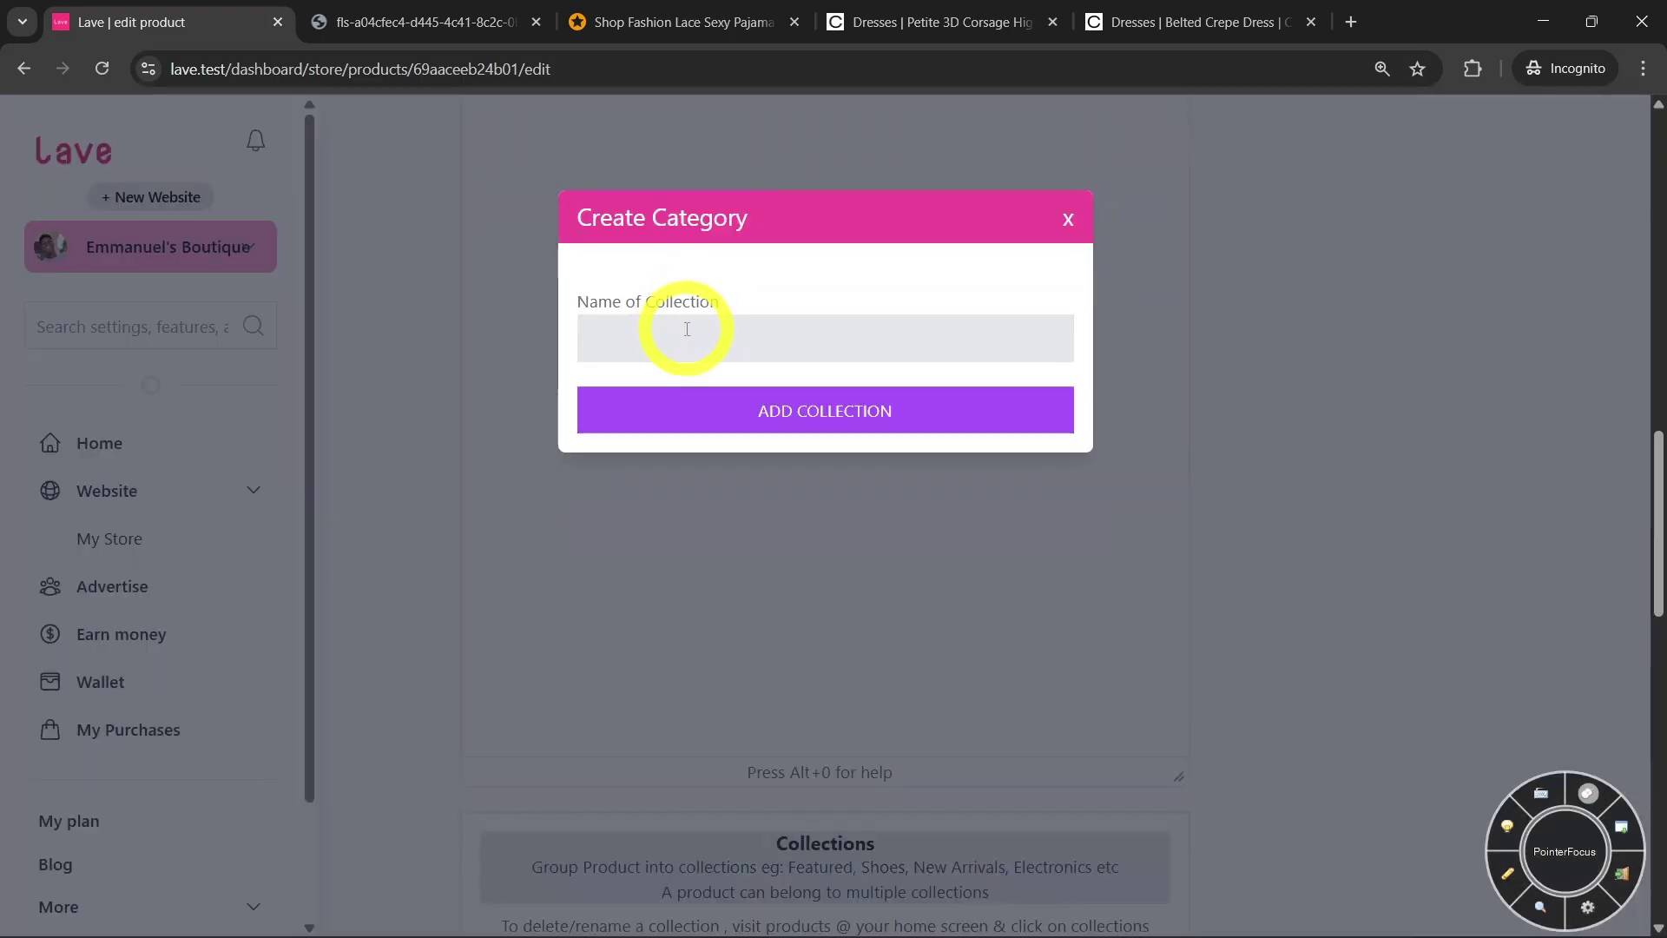
click(686, 325)
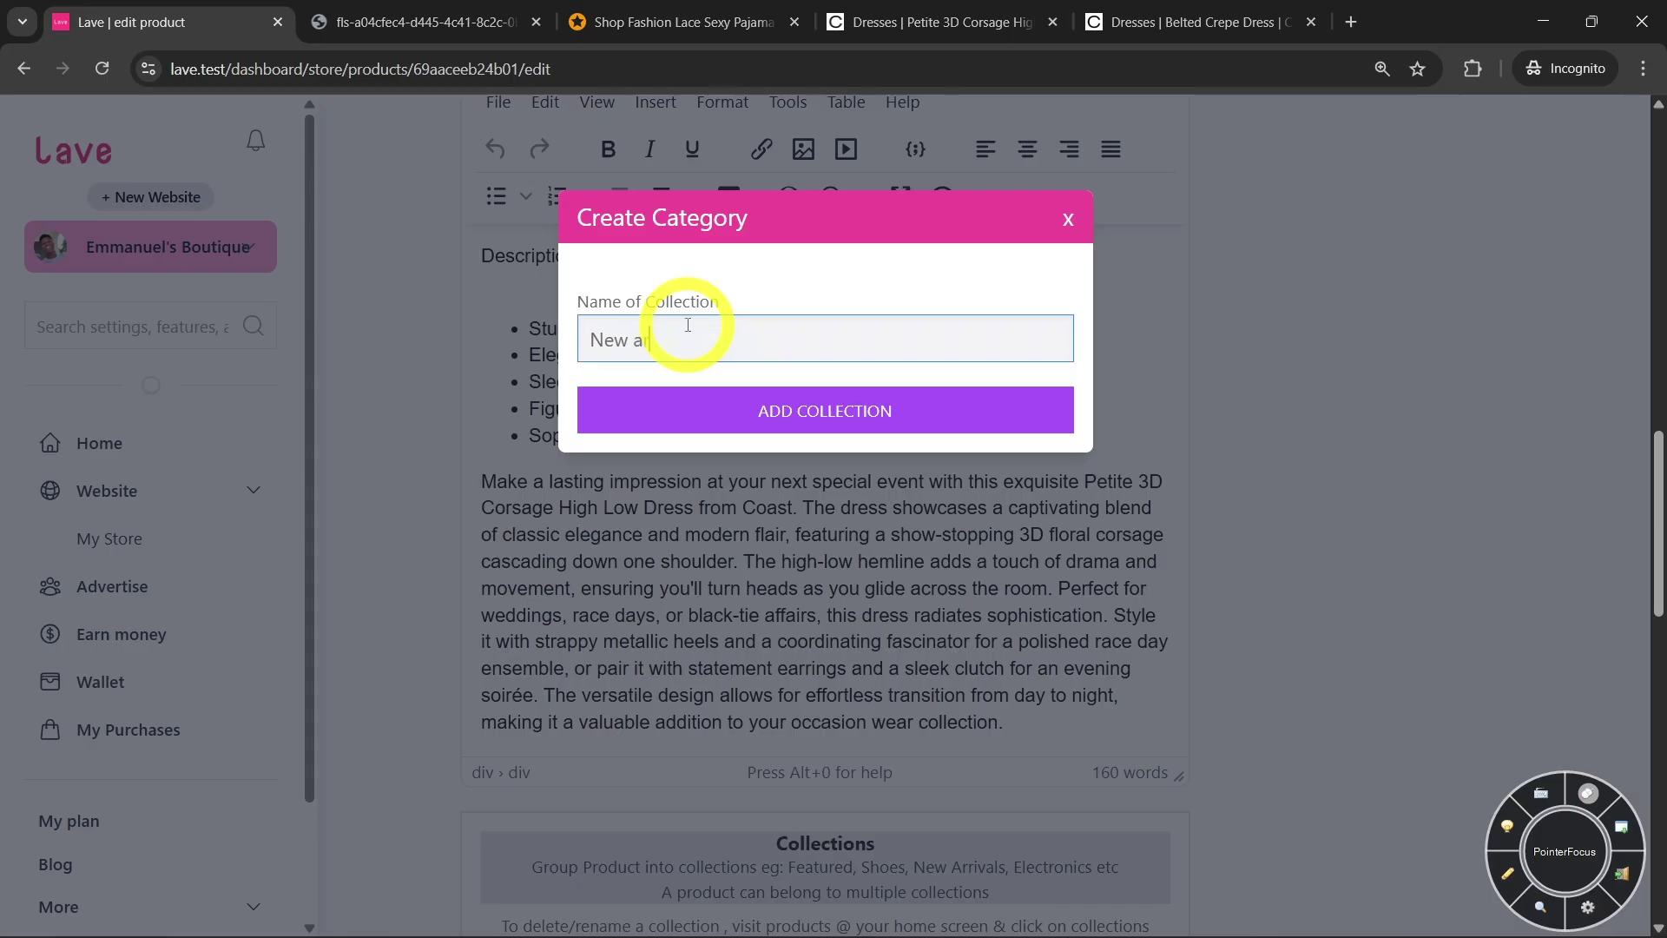
click(665, 396)
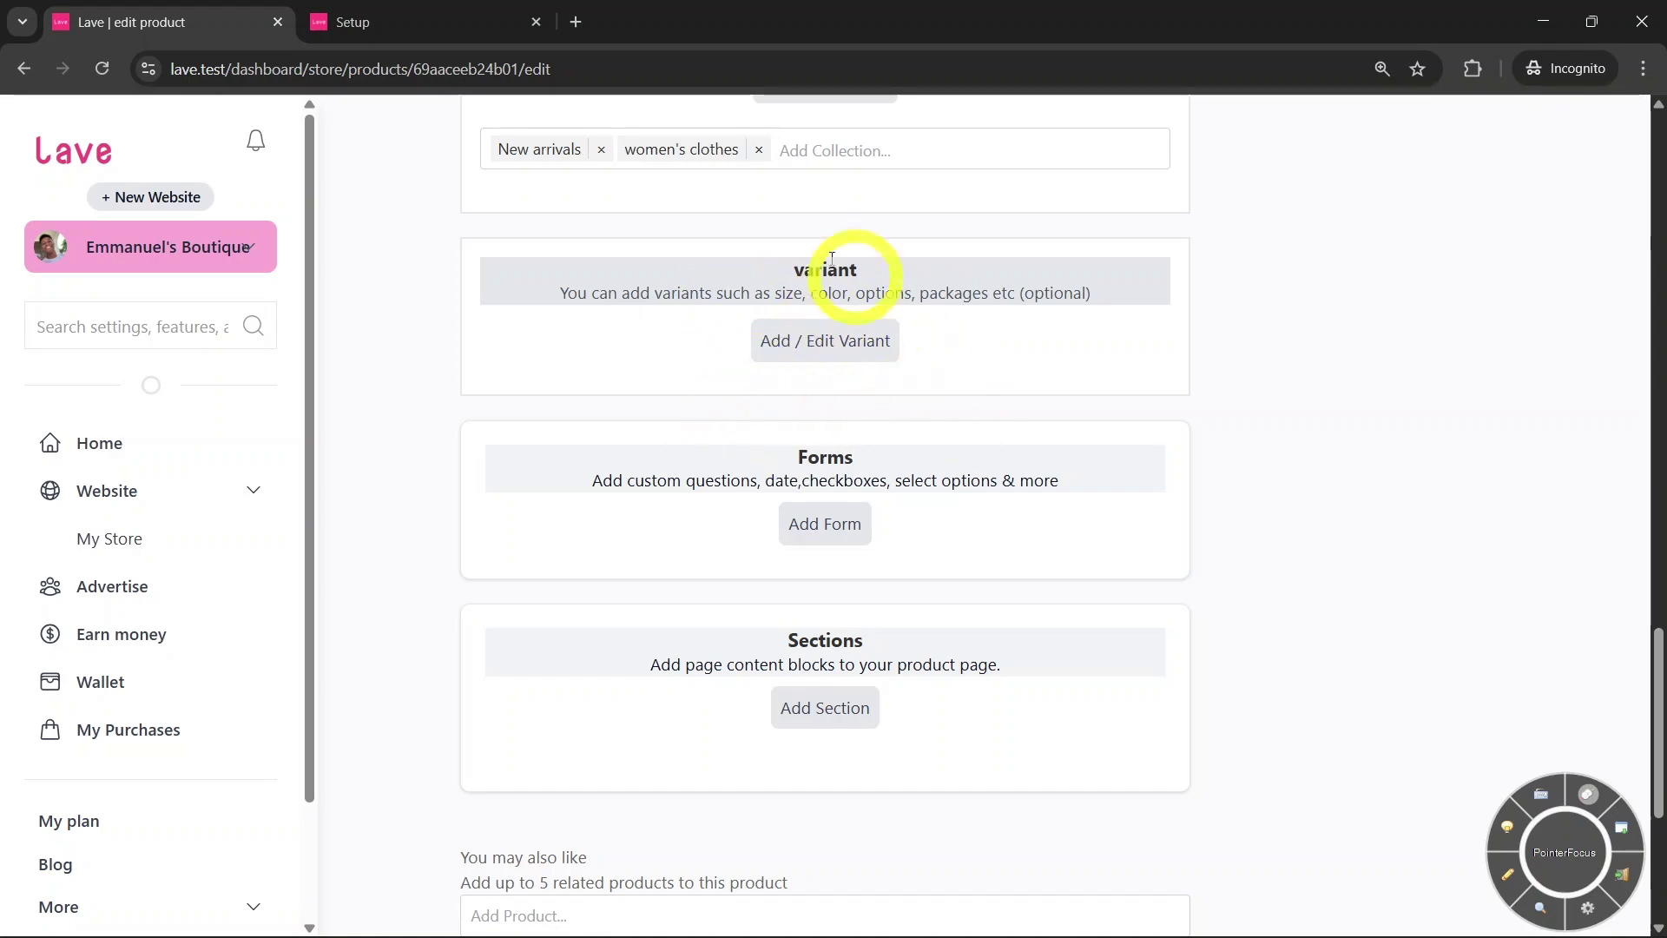
Add a Size variant option with values small, medium and large
click(817, 343)
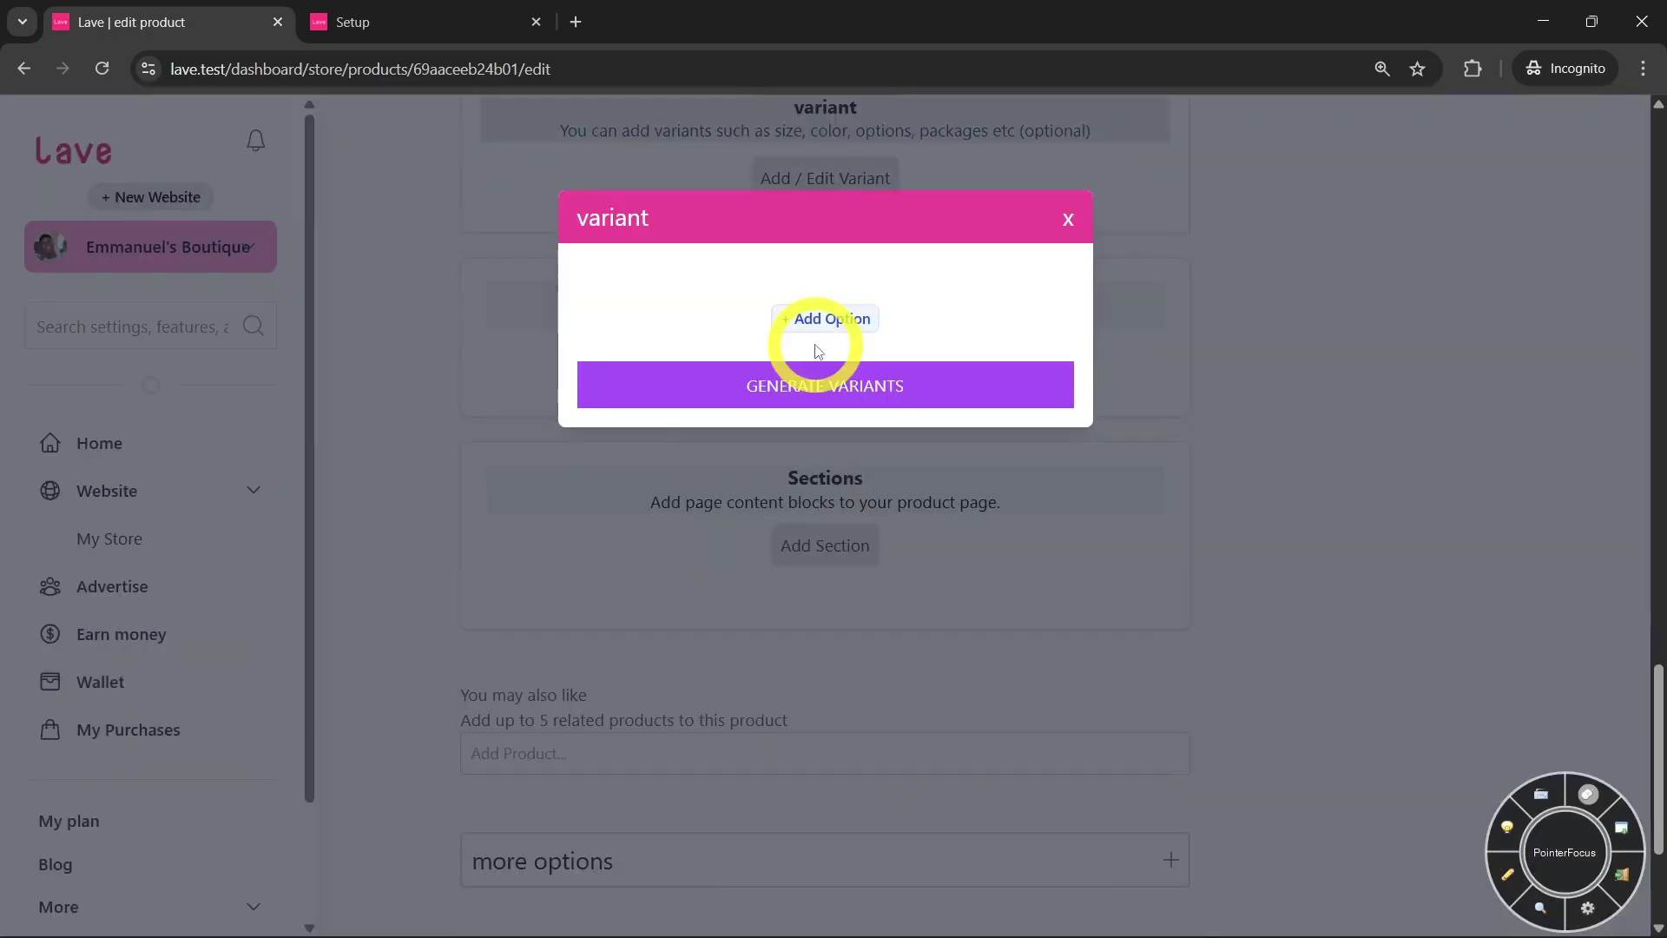
click(825, 320)
click(815, 330)
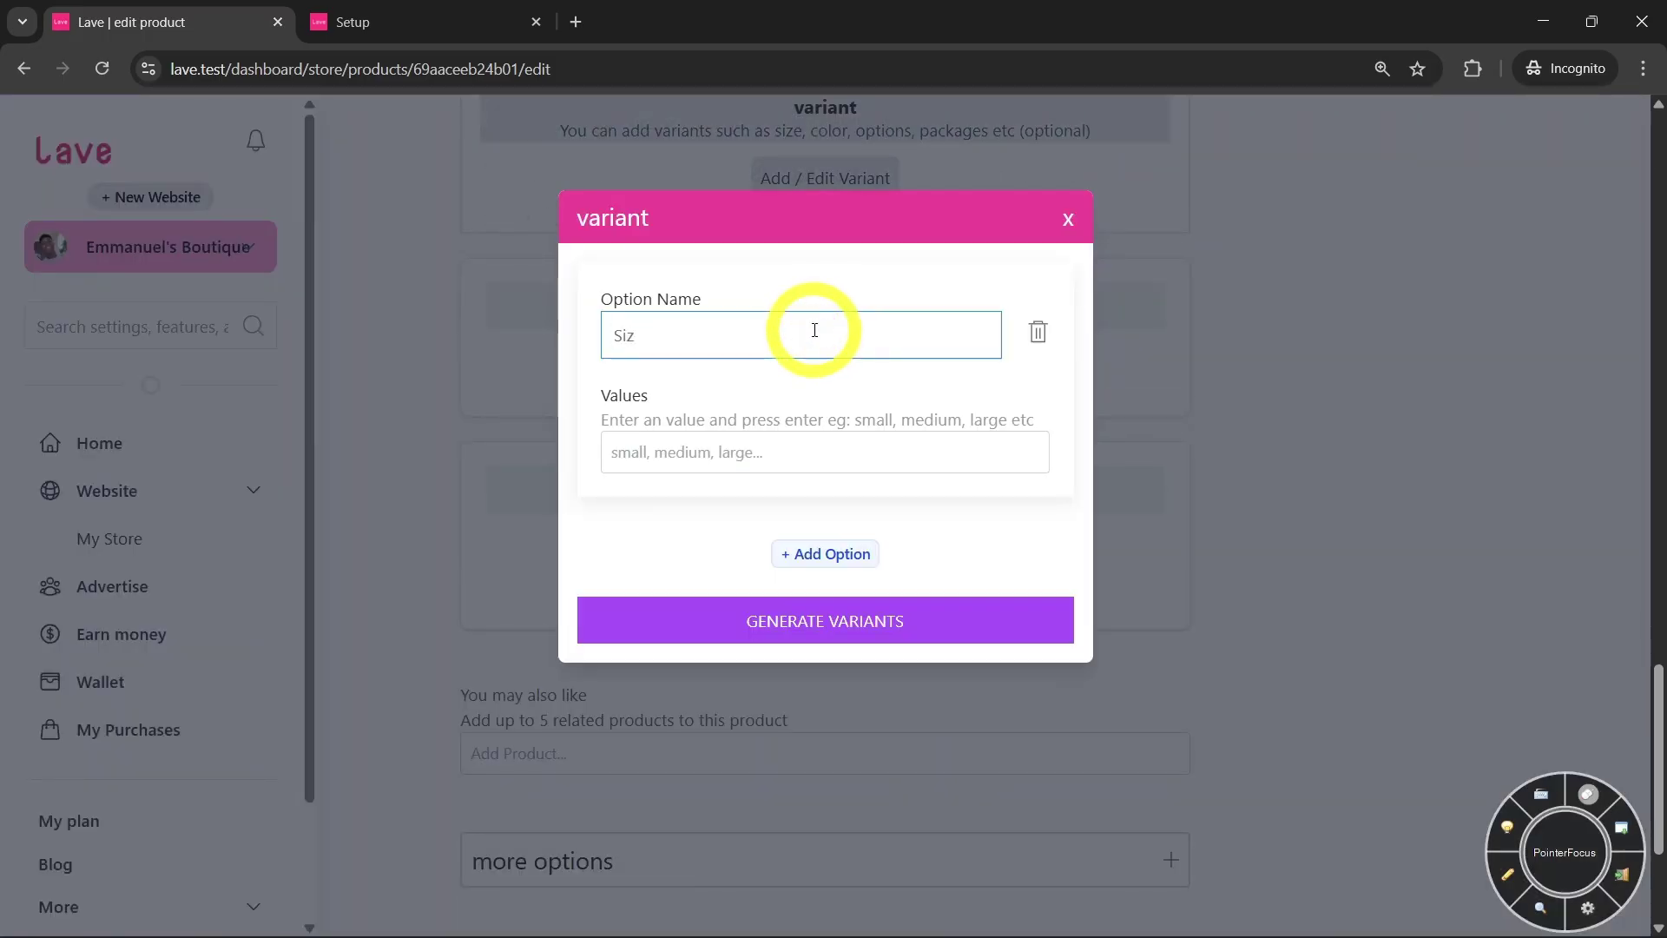
click(738, 454)
text(sam)
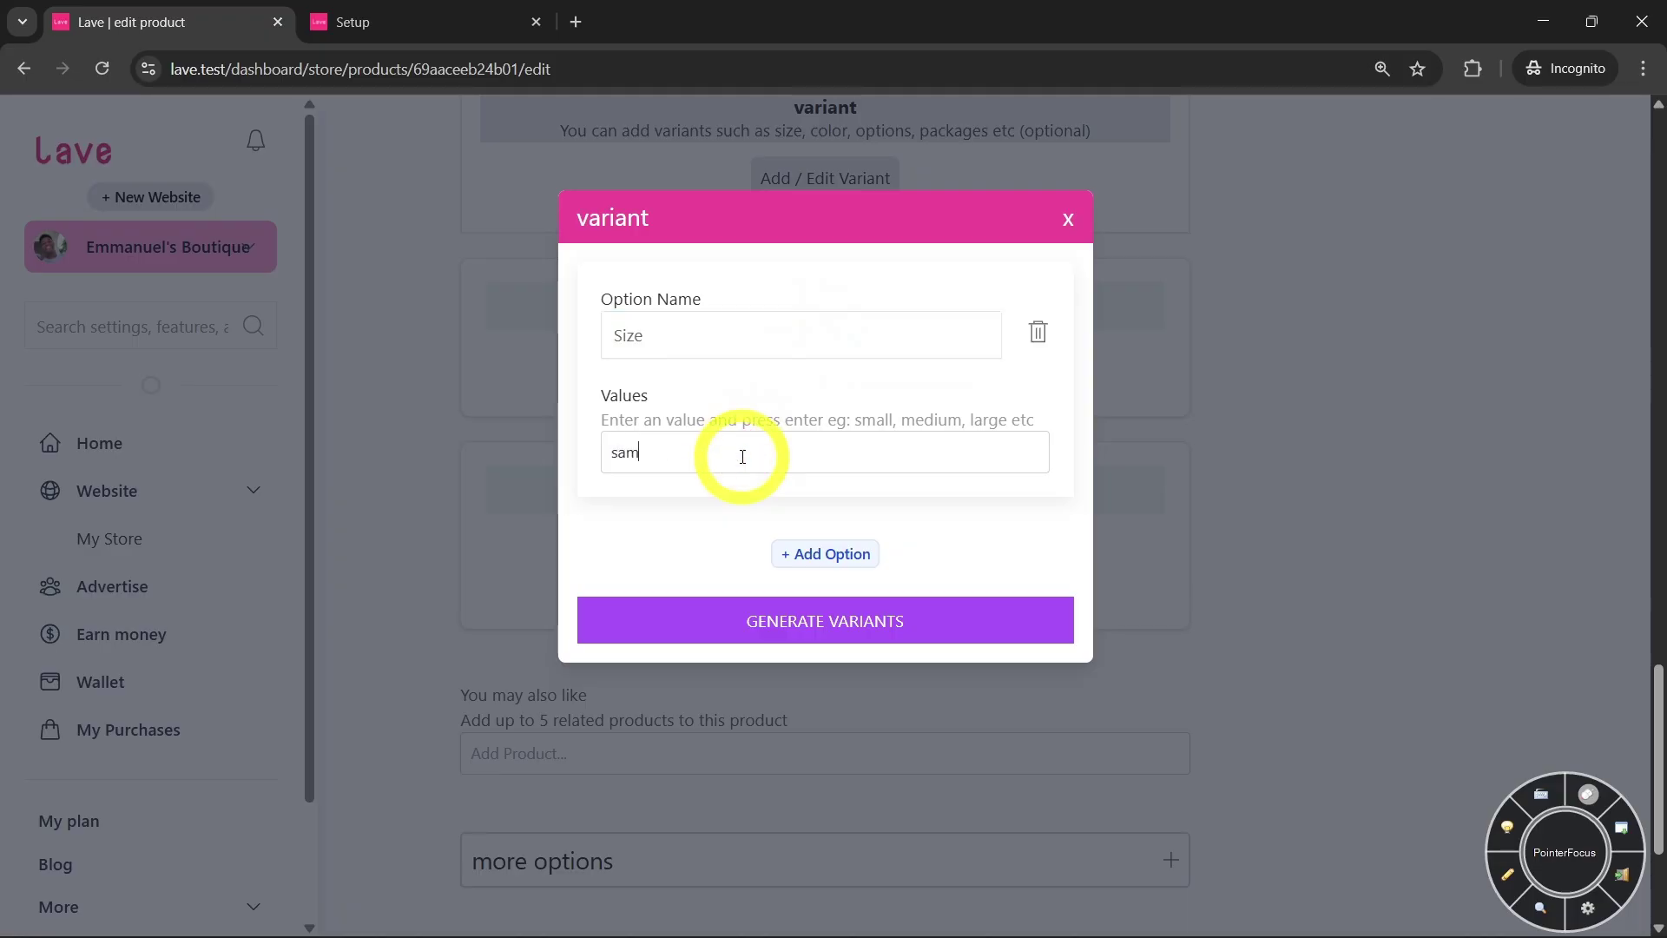
key(BackSpace)
key(BackSpace)
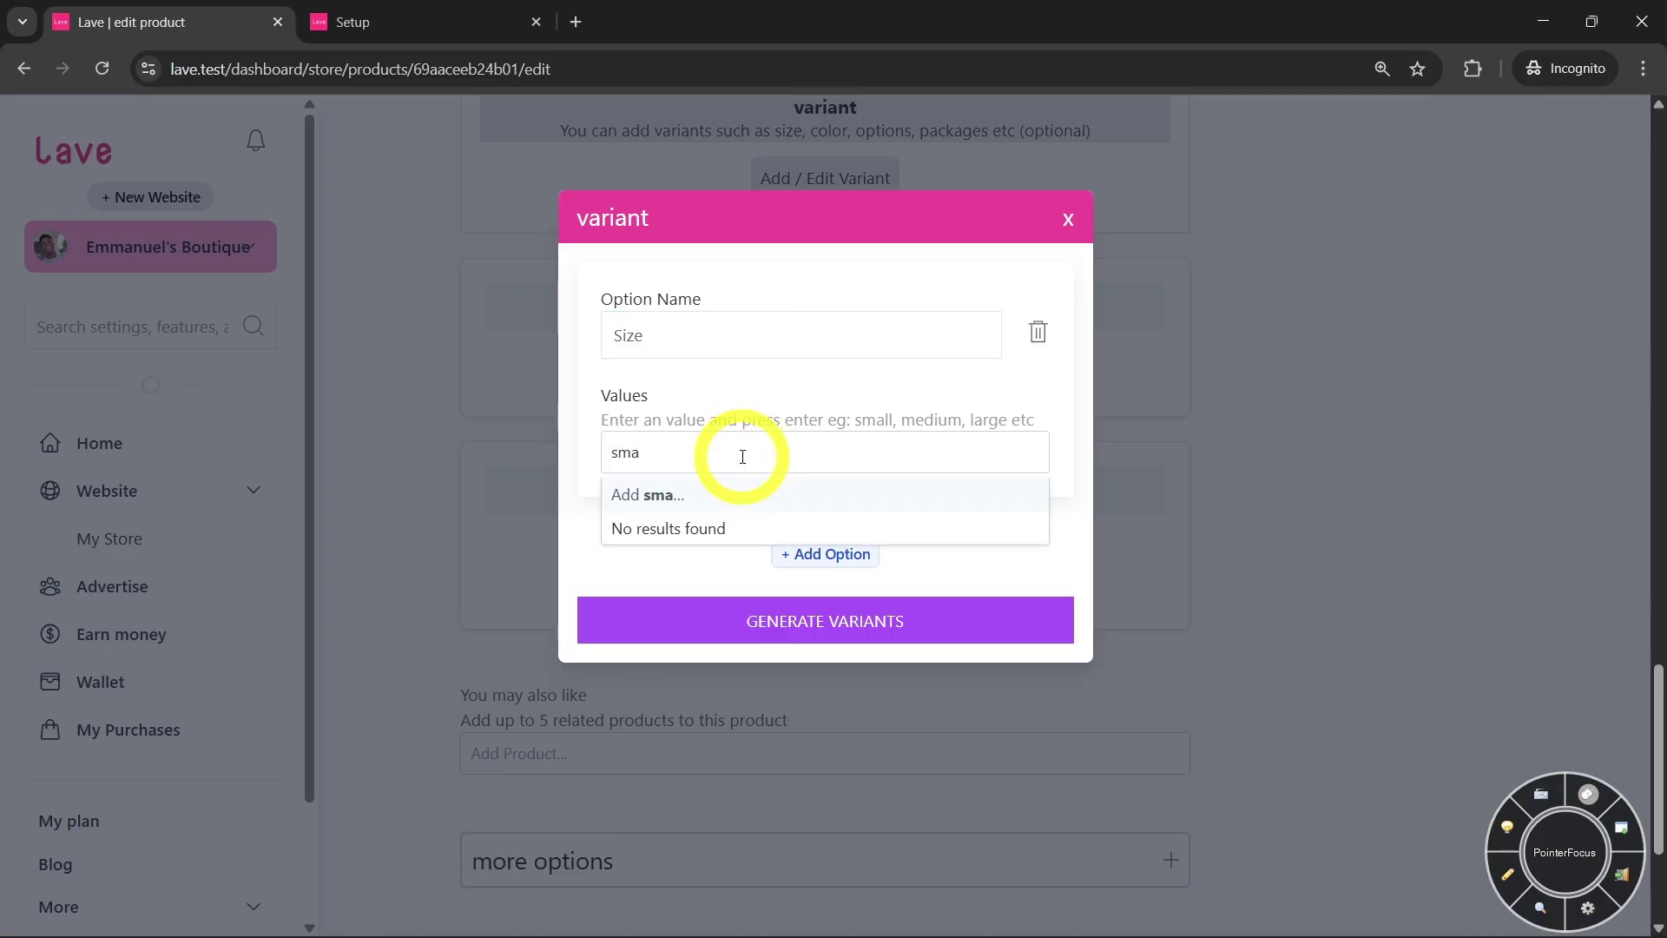
text(mall)
key(Return)
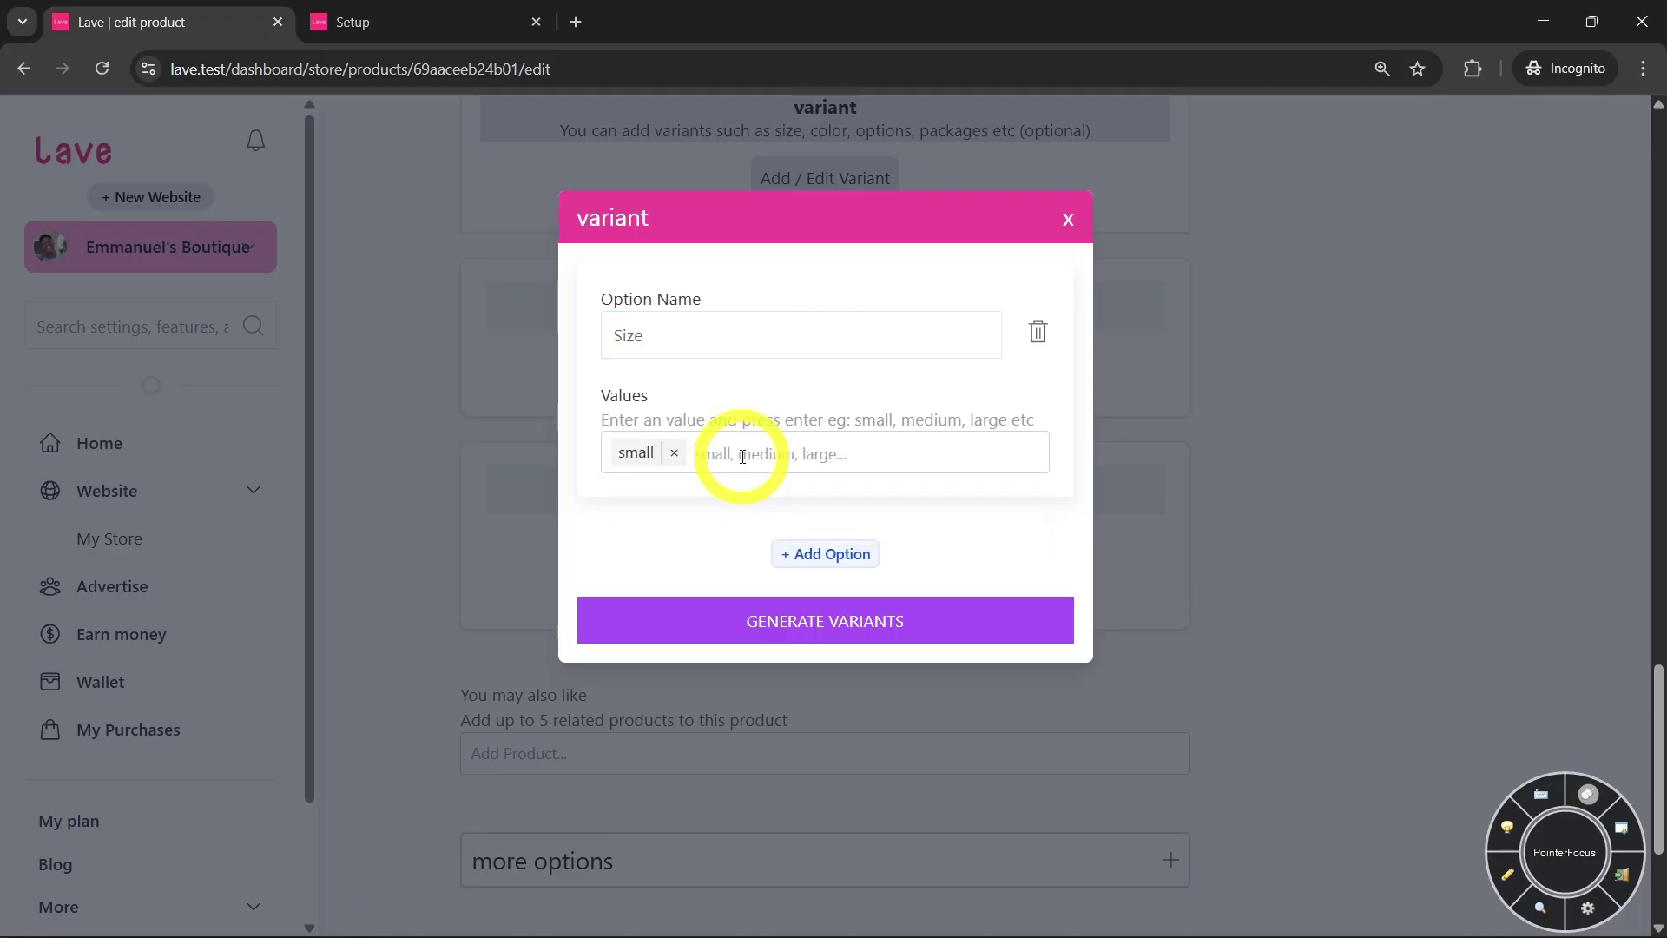
text(medium)
key(Return)
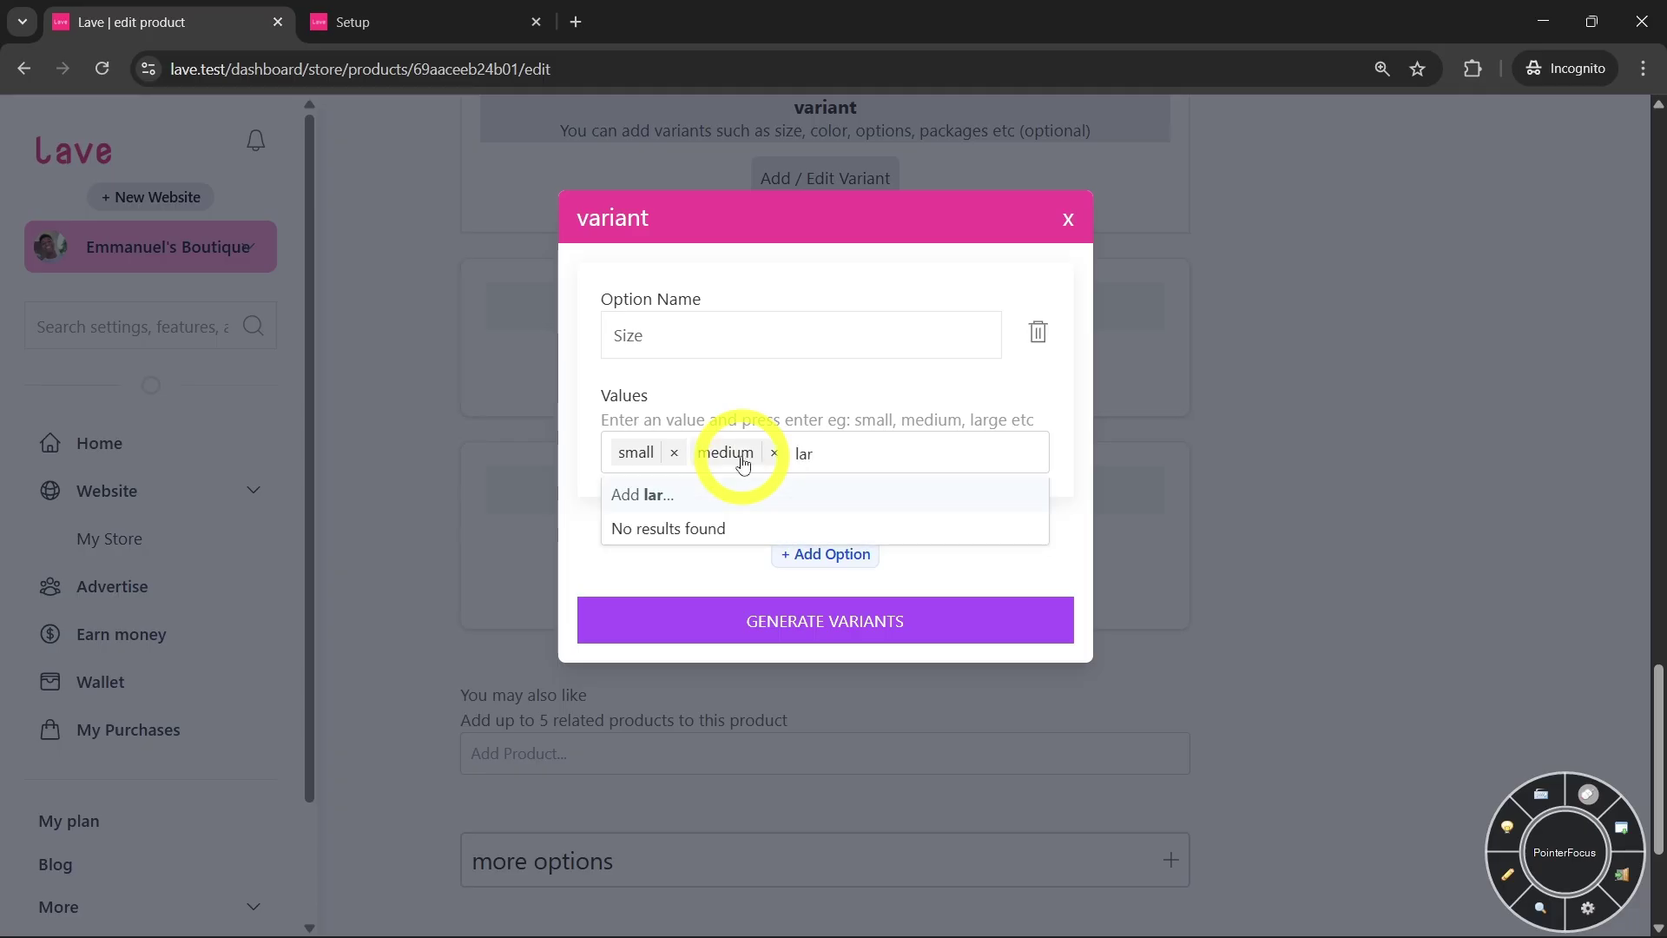
text(e)
key(Return)
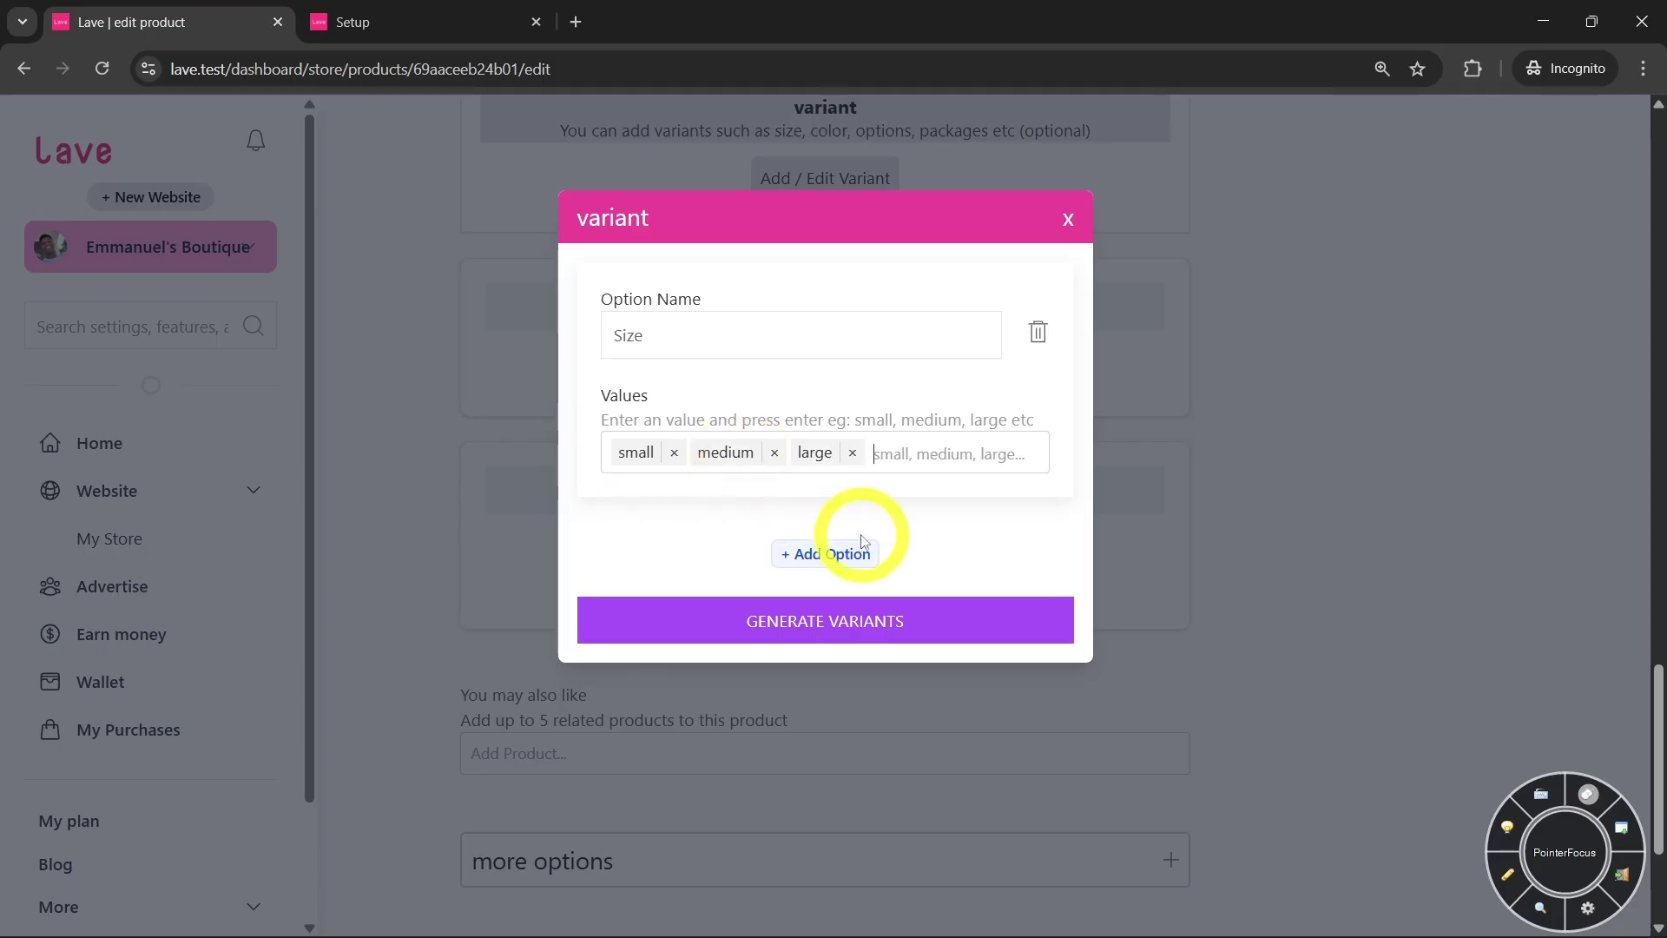
Add a Color option with red and black, then generate the six variants
click(869, 554)
click(762, 593)
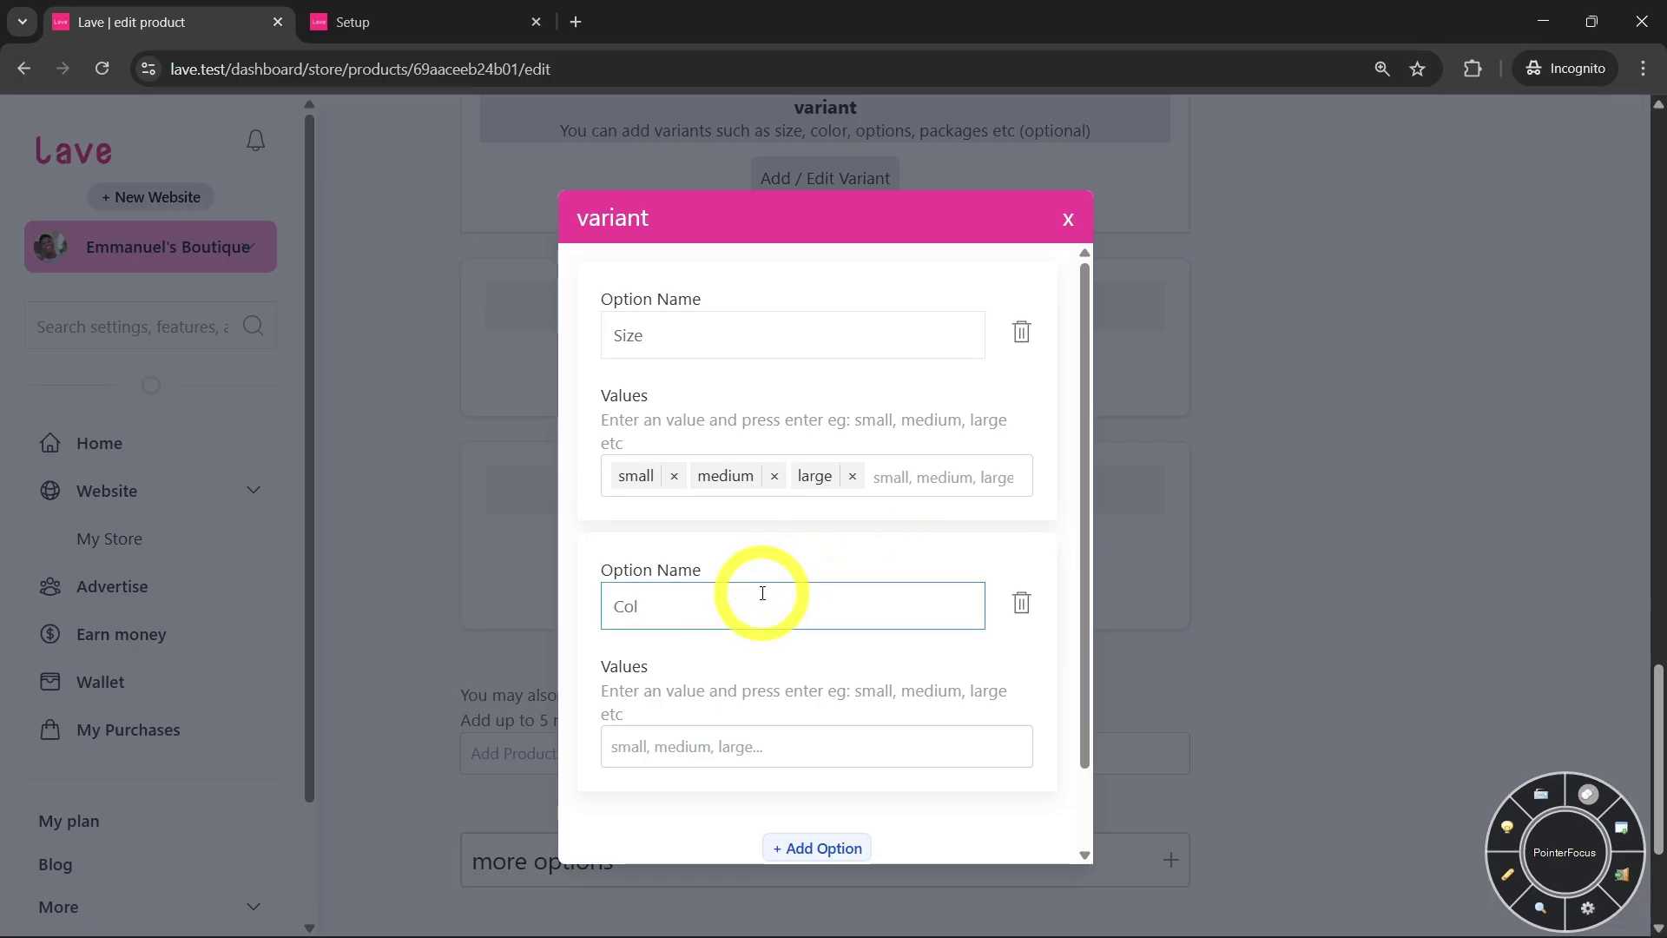
click(705, 744)
text(red)
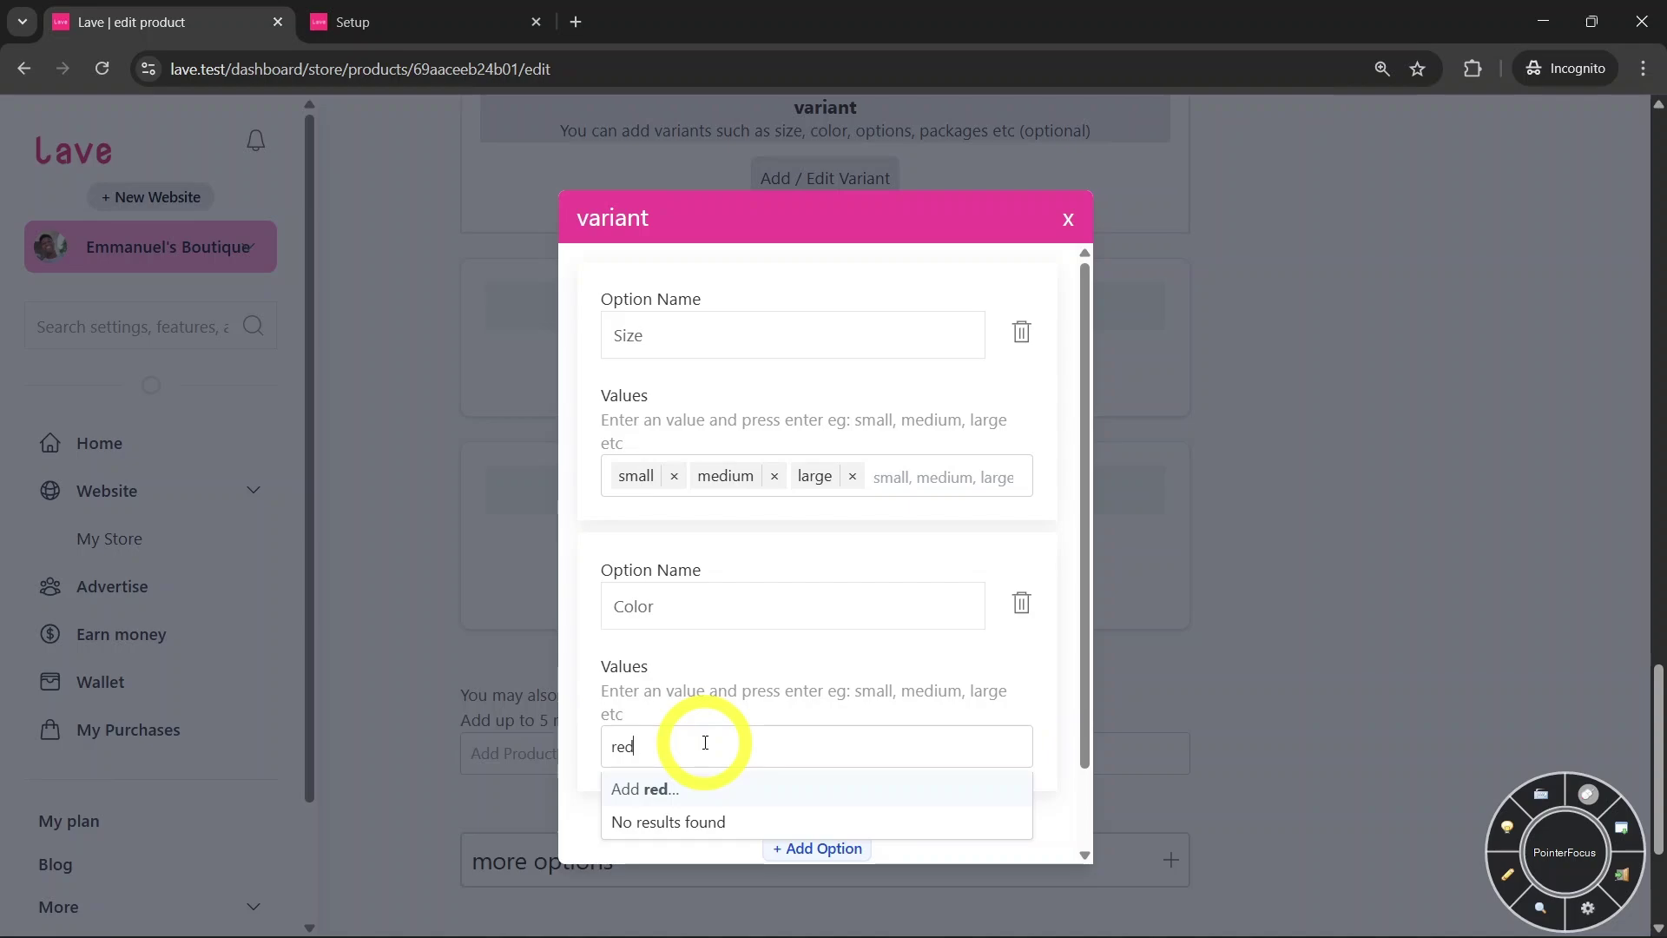
key(Return)
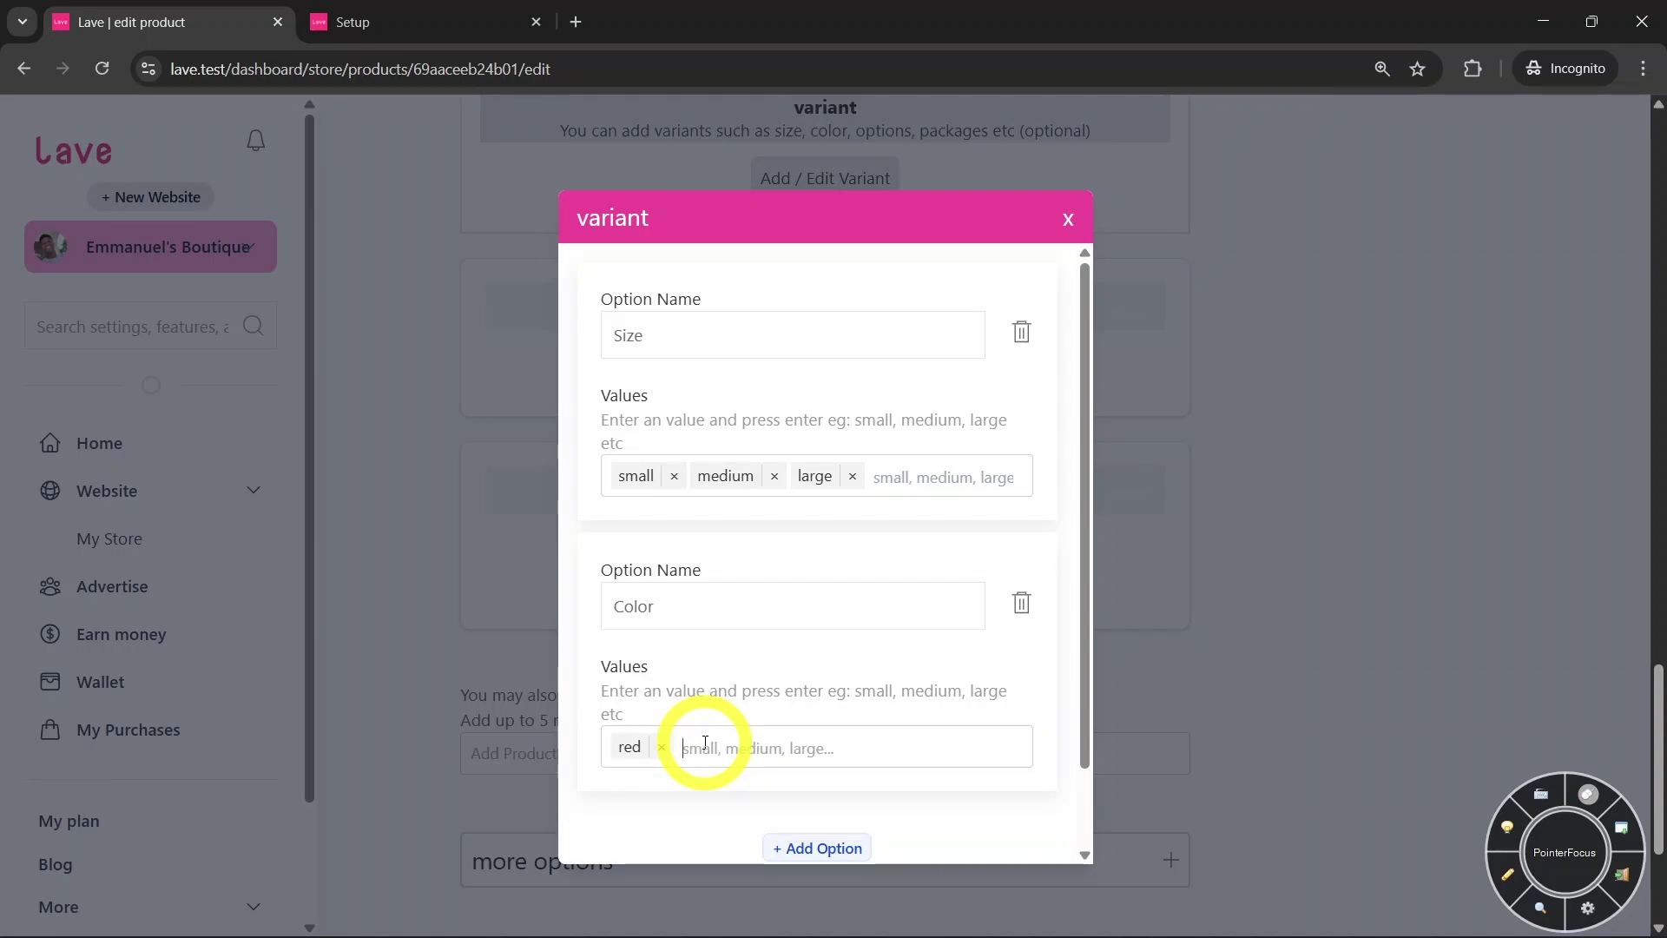
text(black)
key(Return)
scroll(848, 648, down, 1)
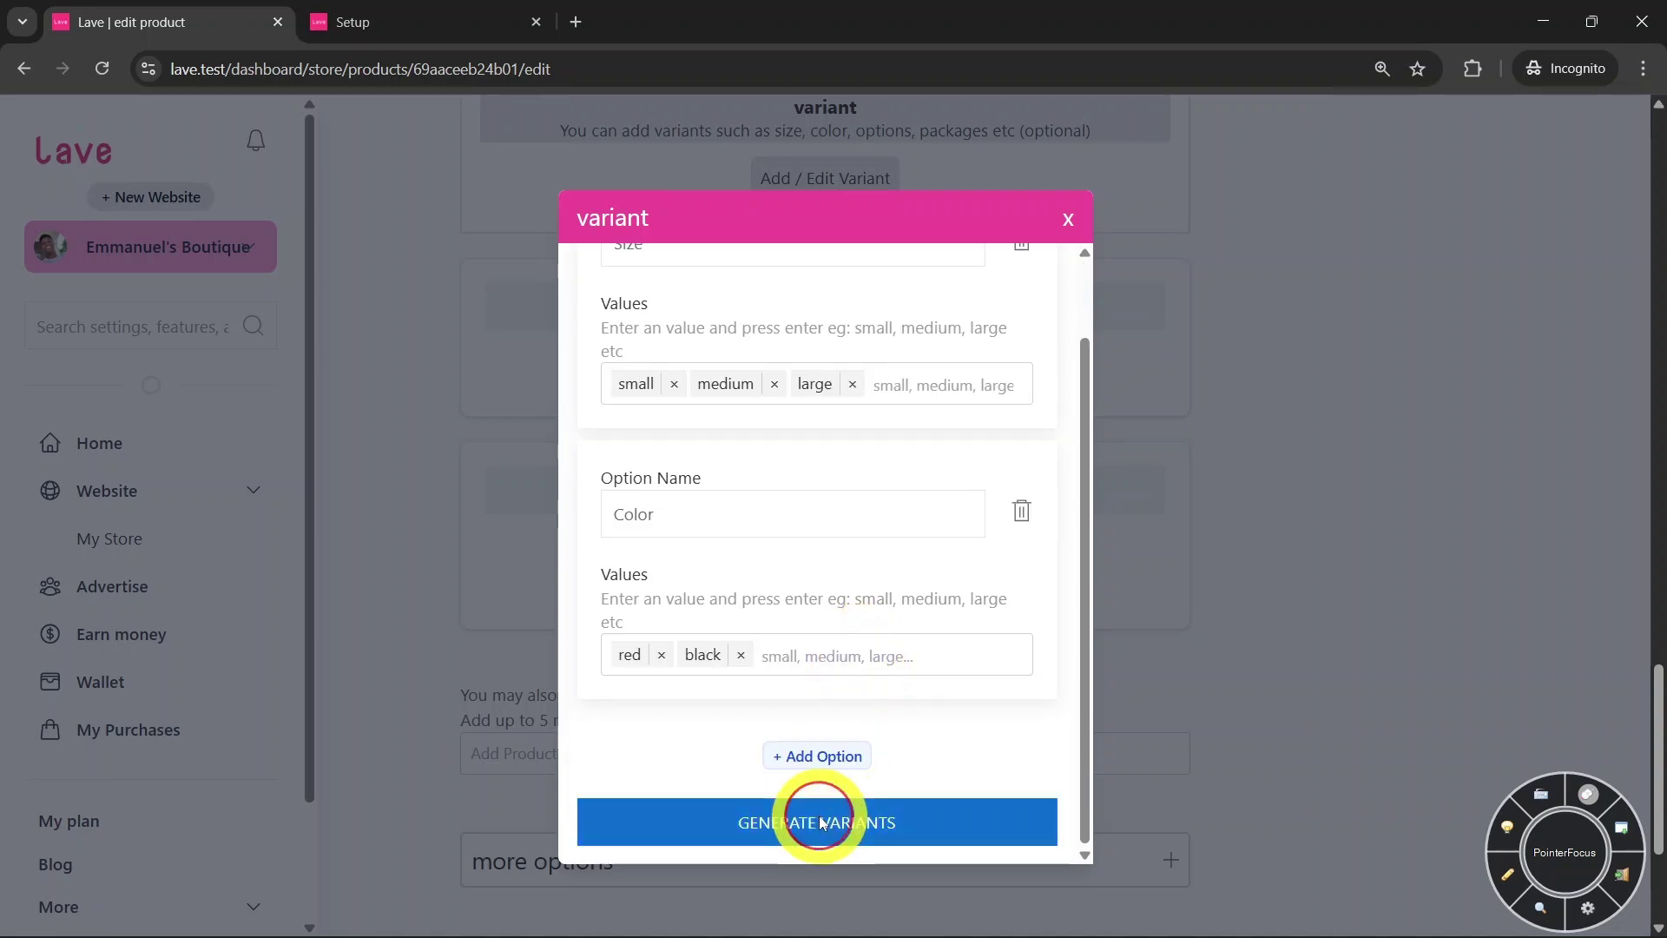
click(819, 819)
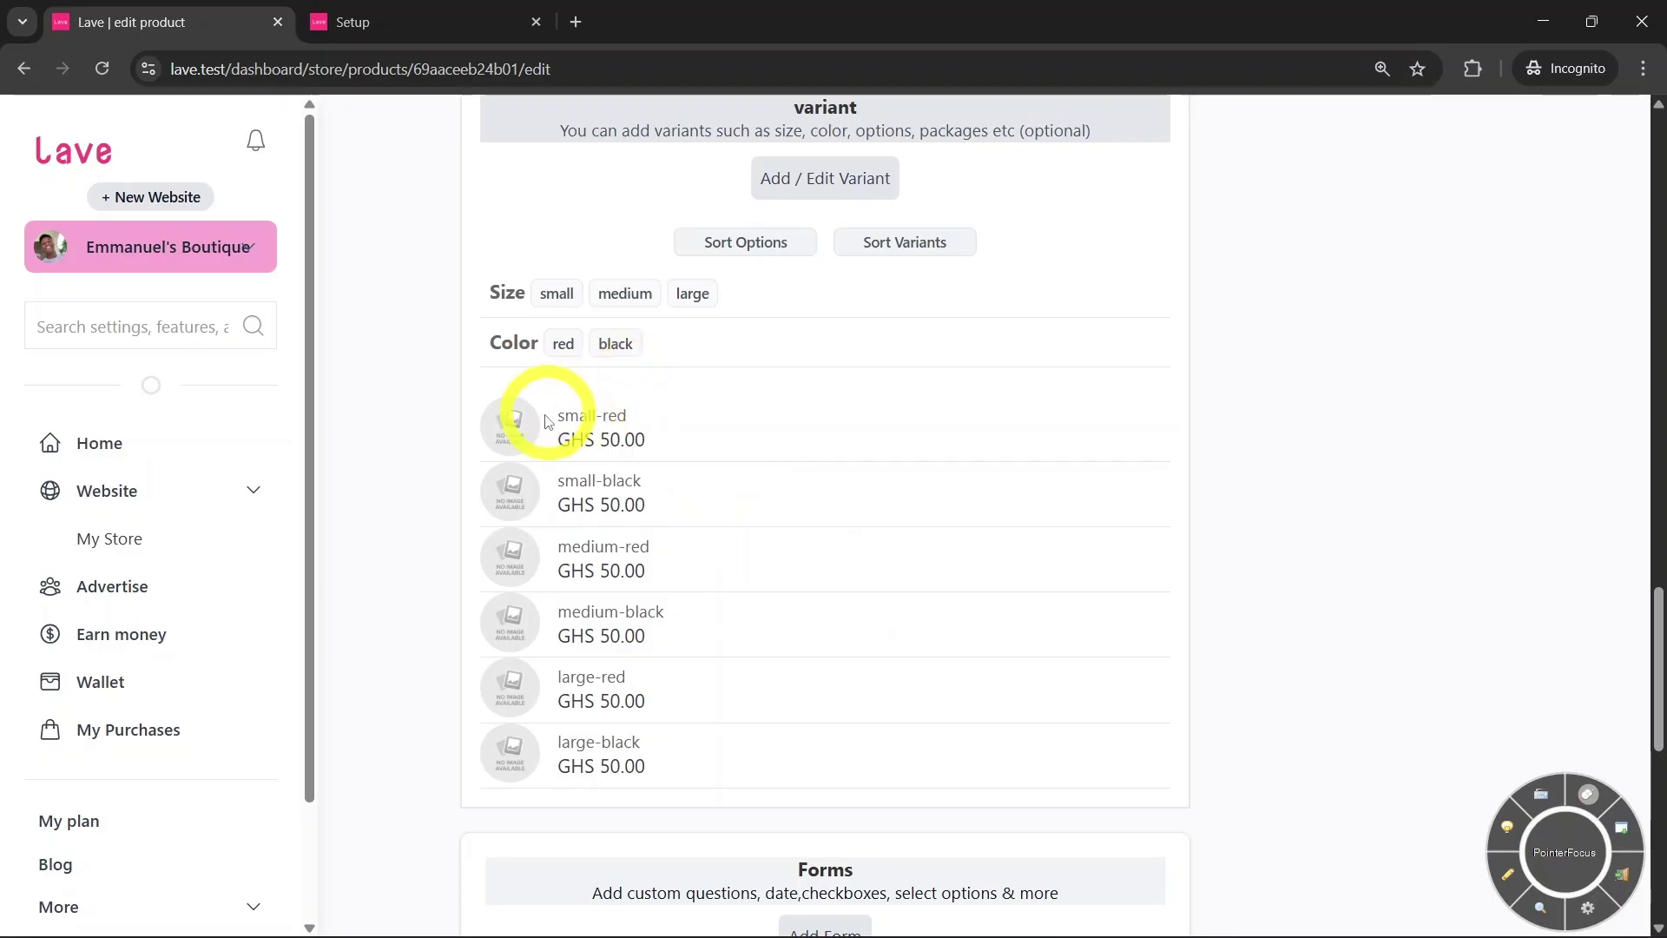
click(618, 433)
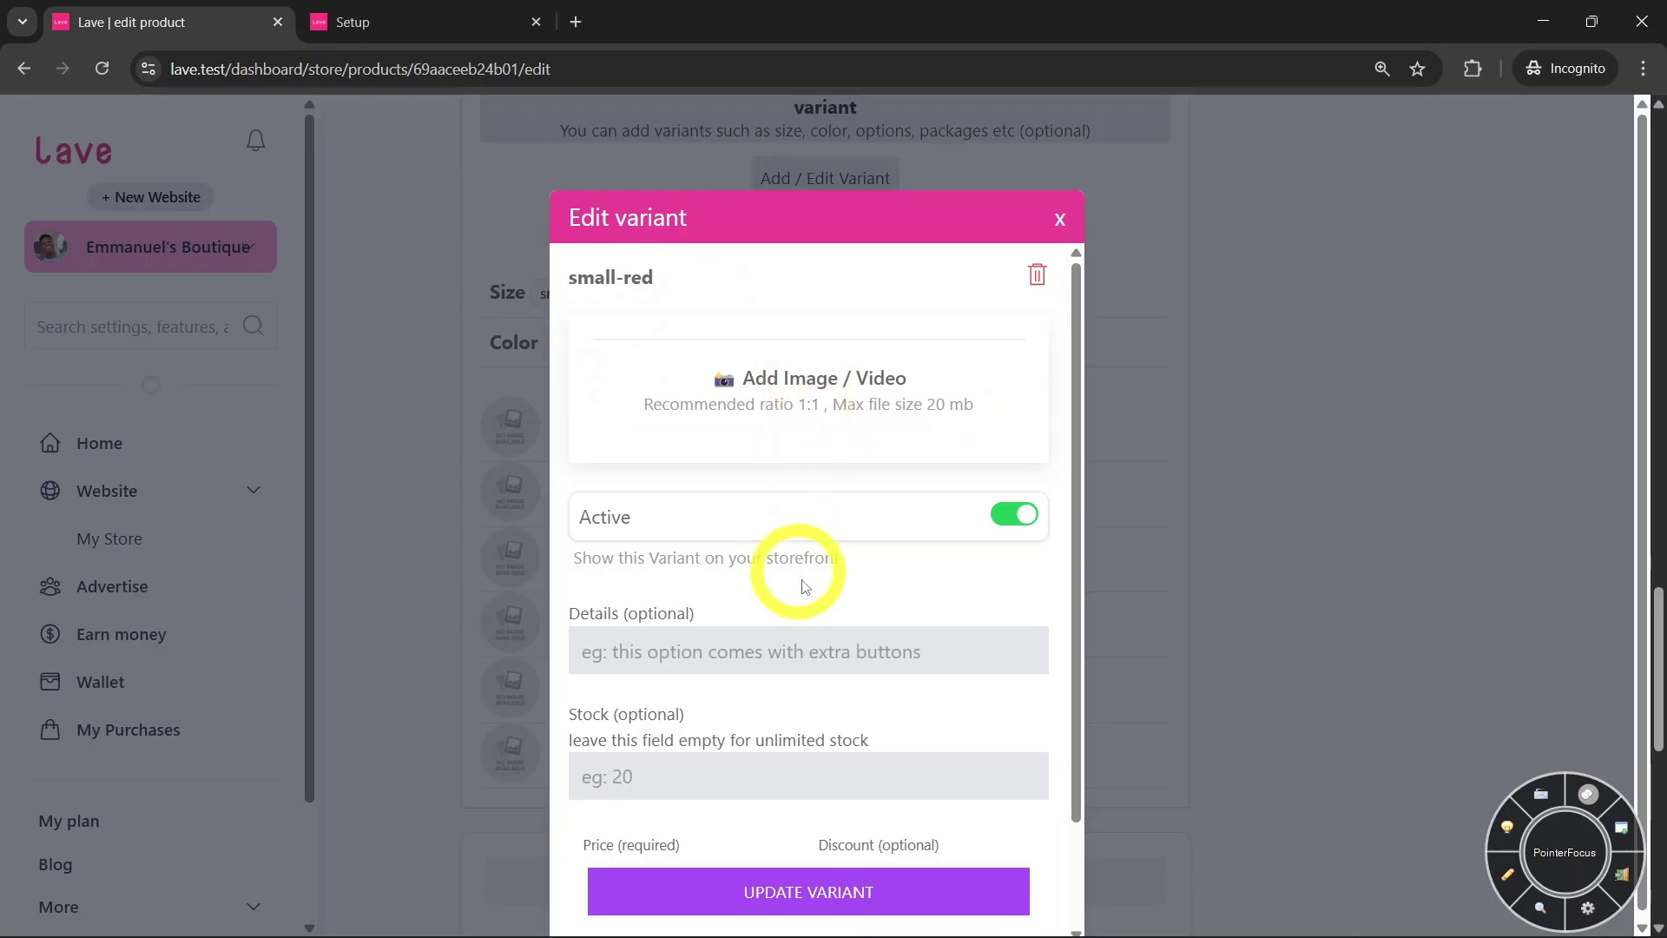
scroll(800, 446, down, 2)
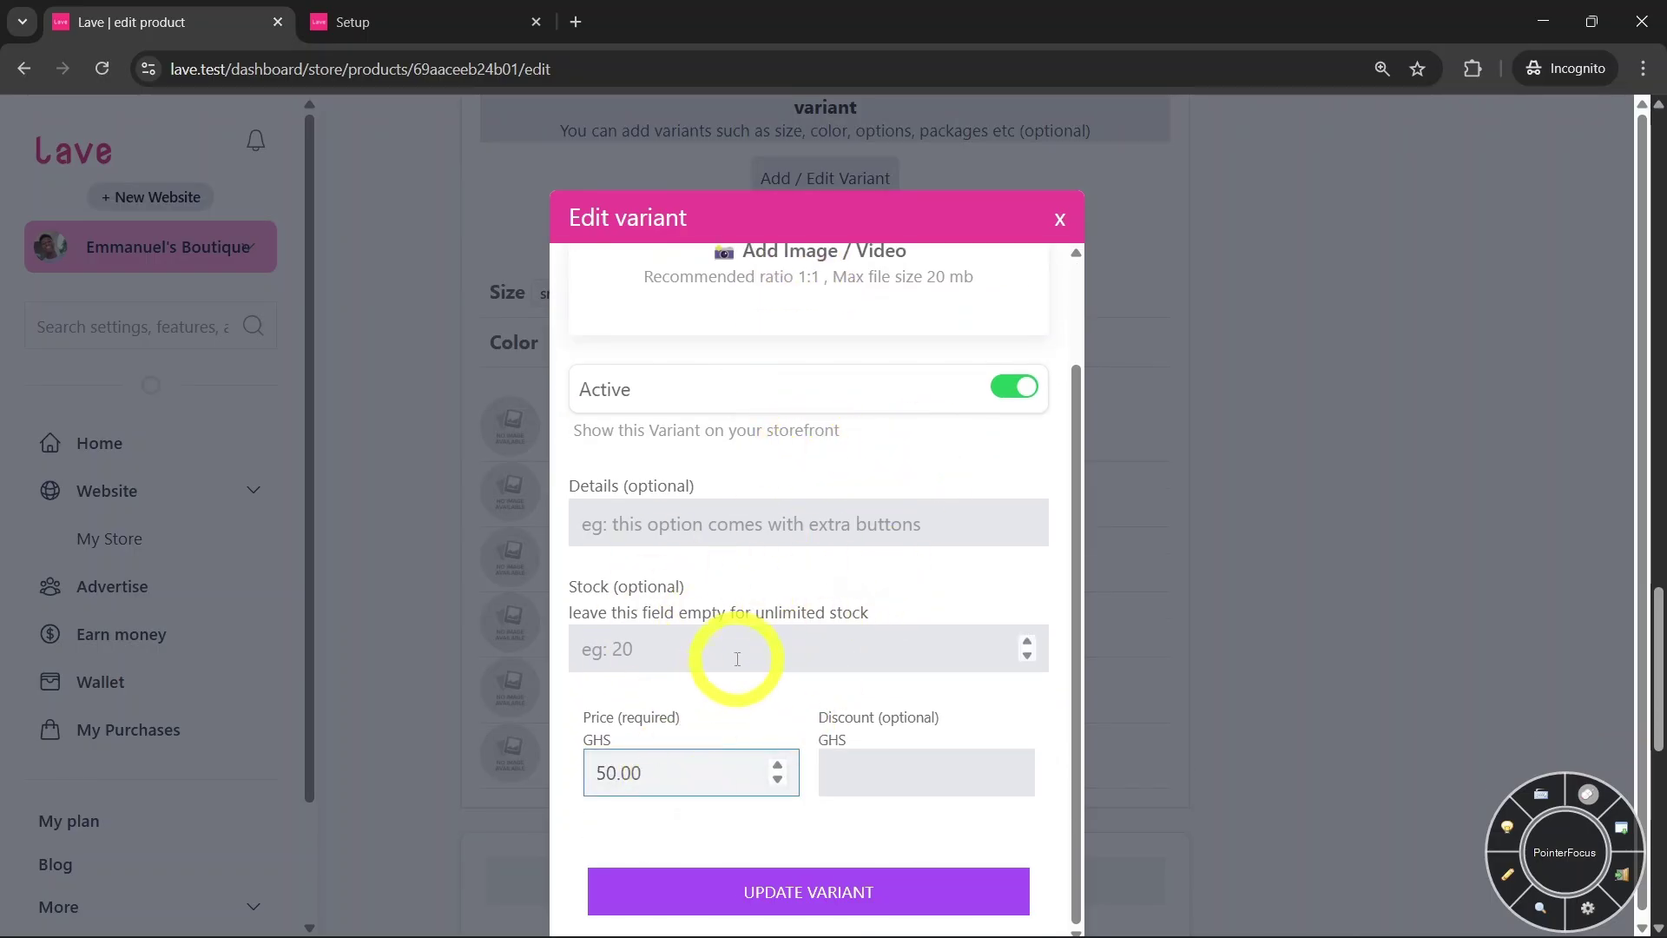
click(735, 630)
scroll(767, 577, up, 2)
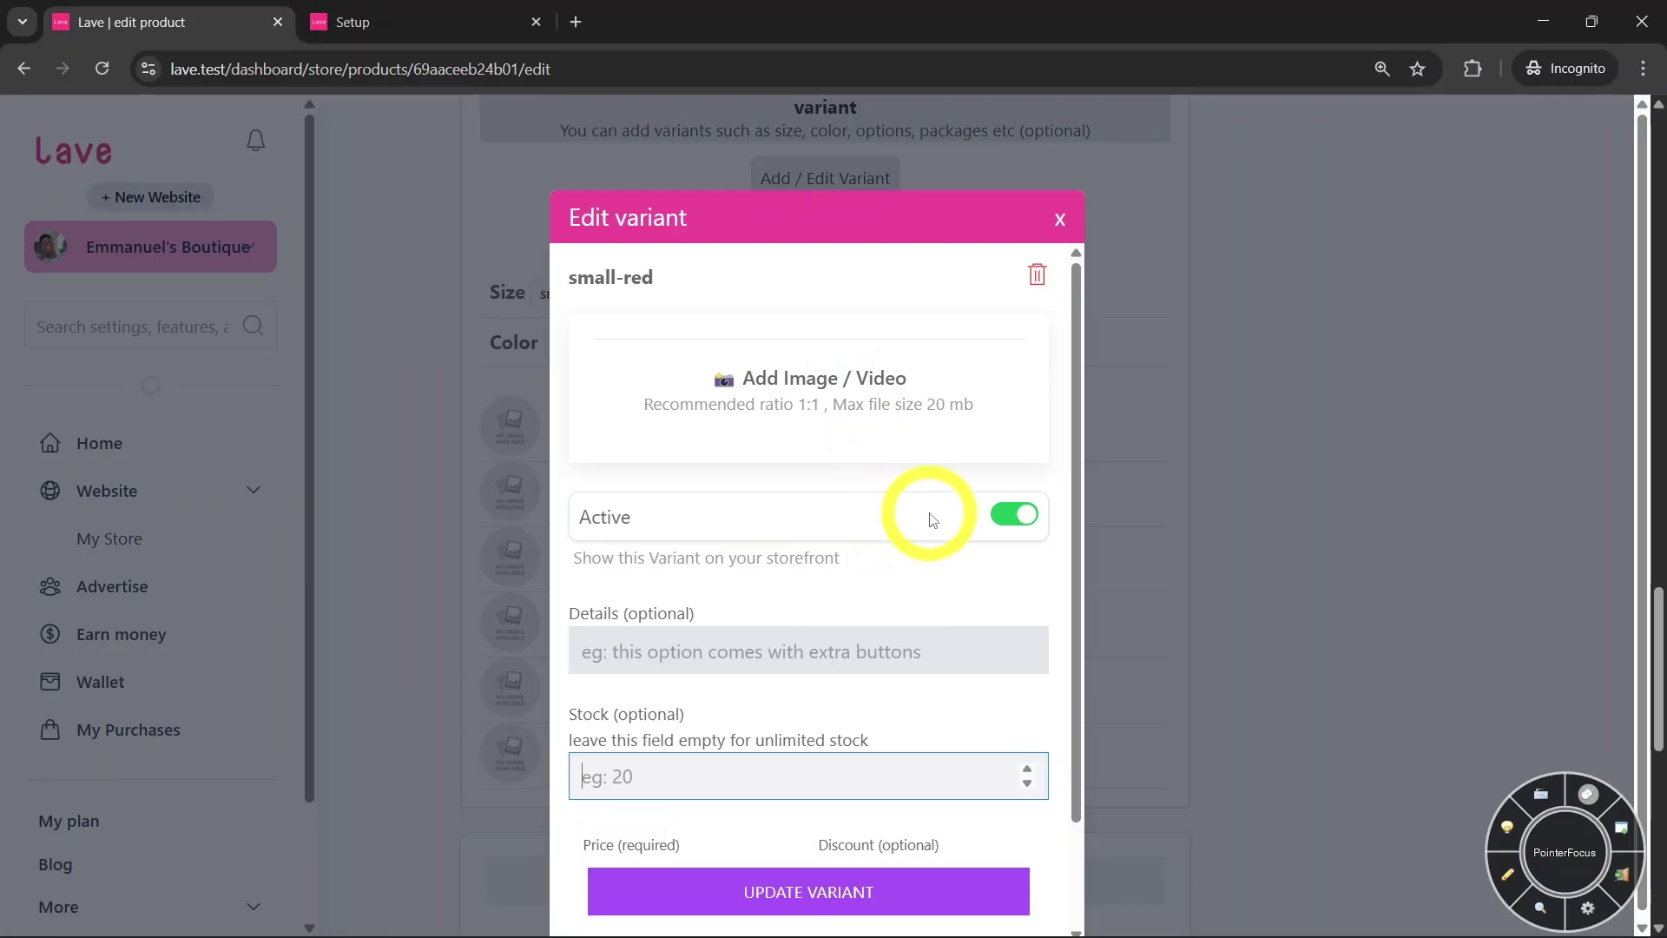
scroll(933, 521, down, 2)
scroll(973, 598, up, 5)
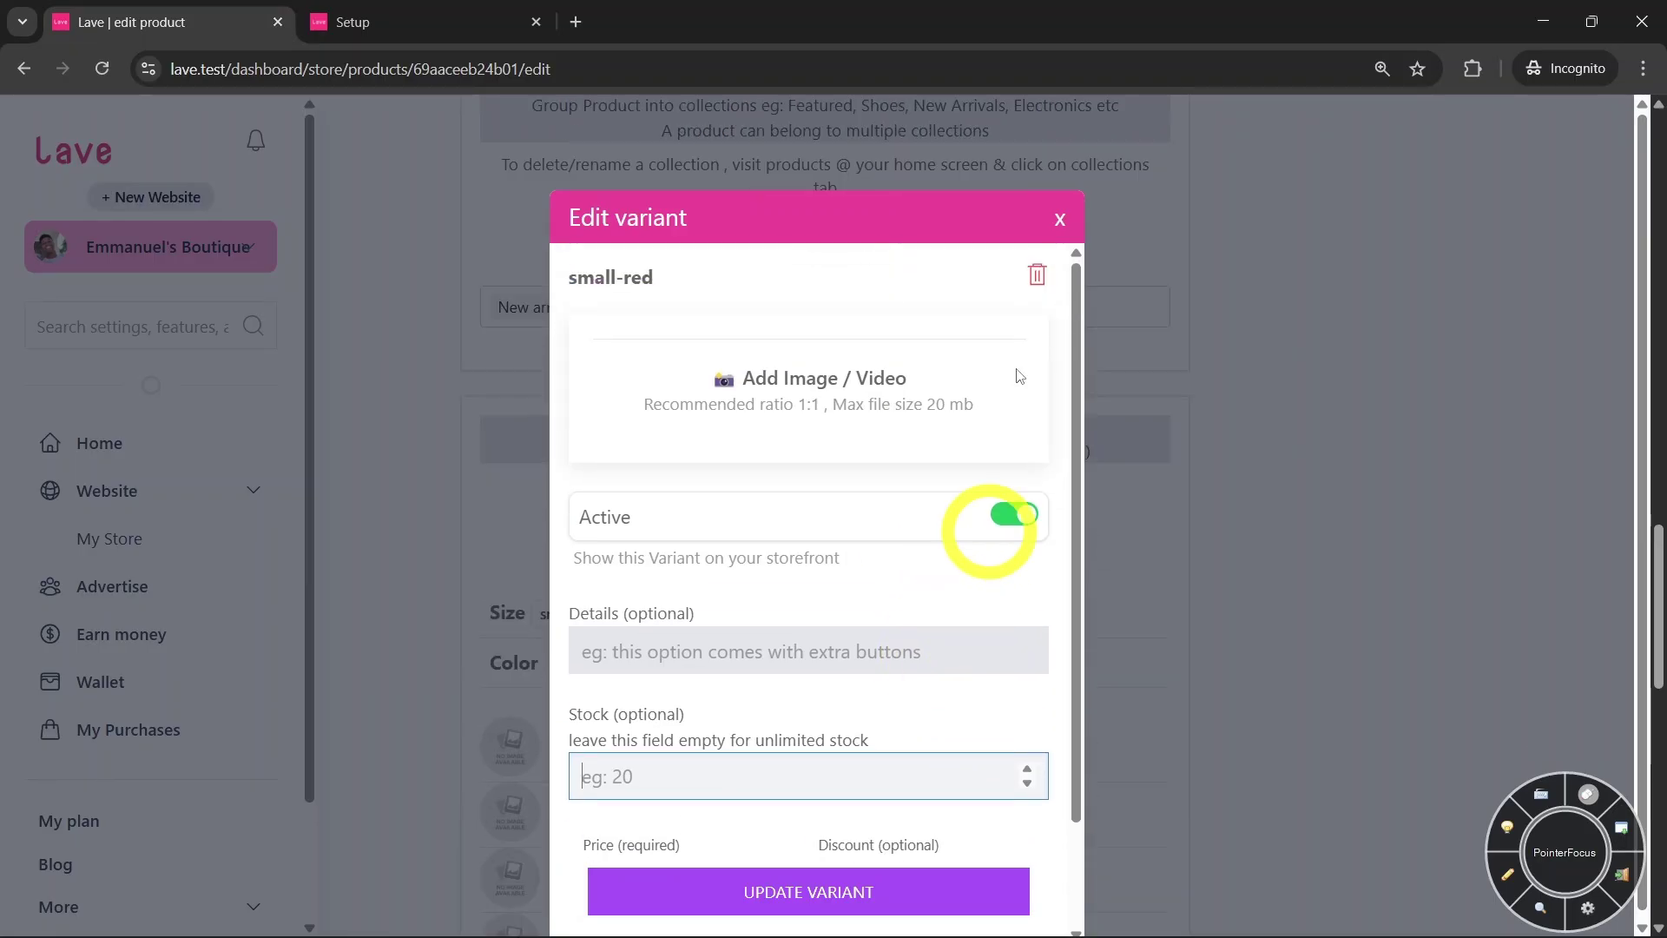
click(1059, 219)
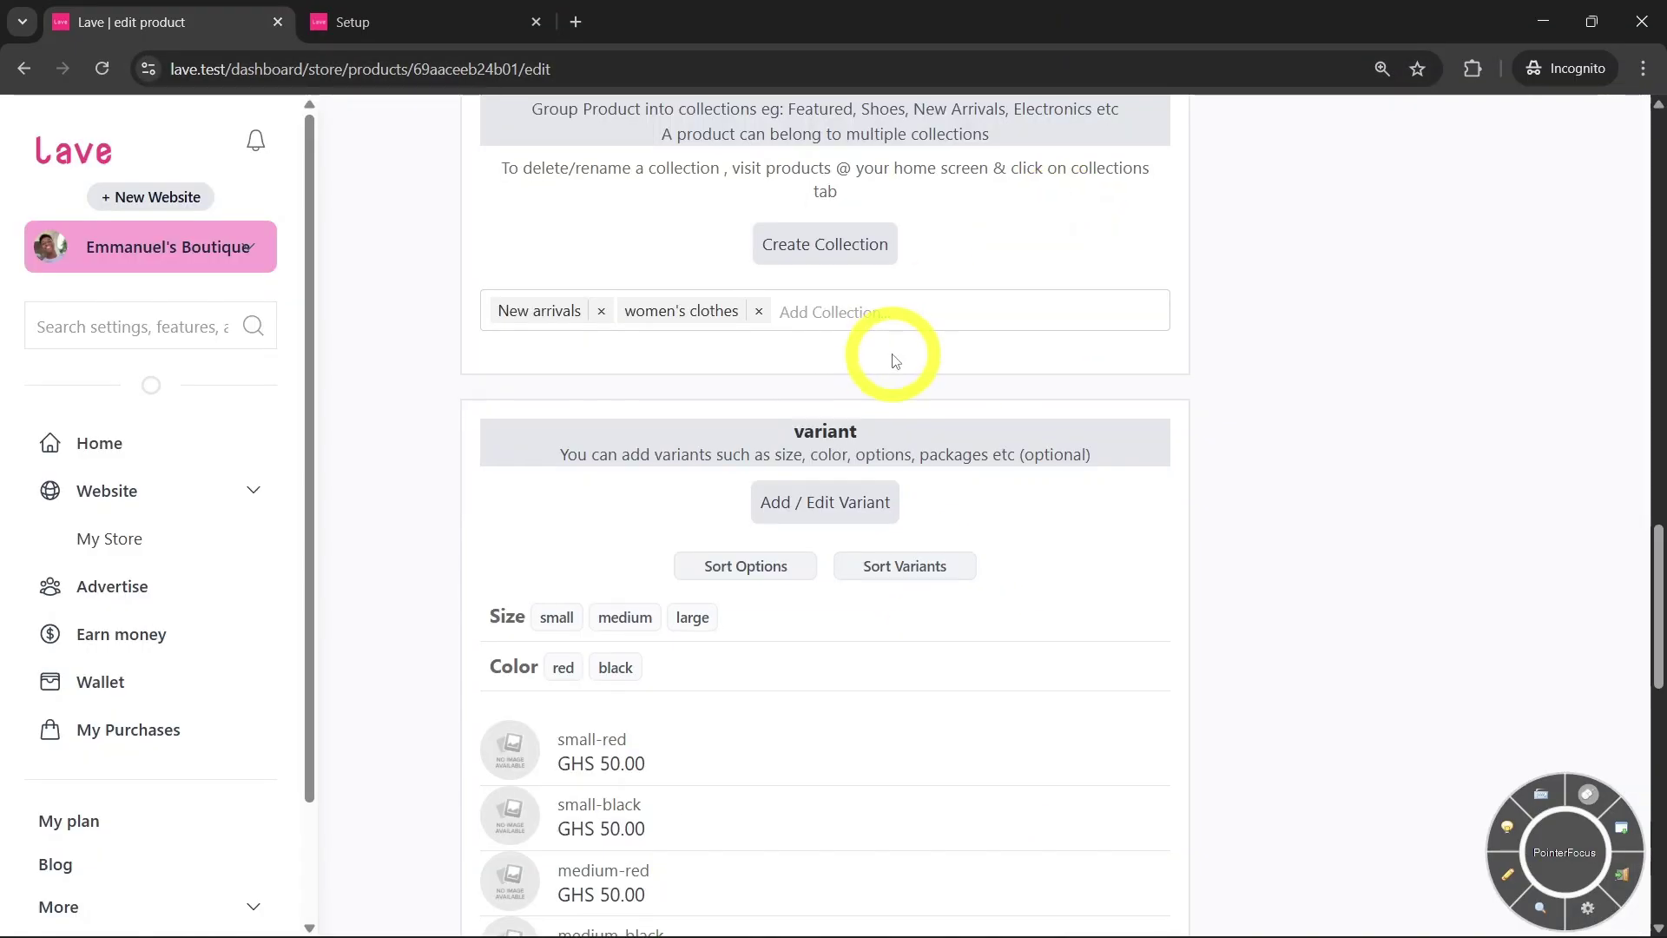
scroll(895, 361, down, 3)
scroll(890, 376, down, 4)
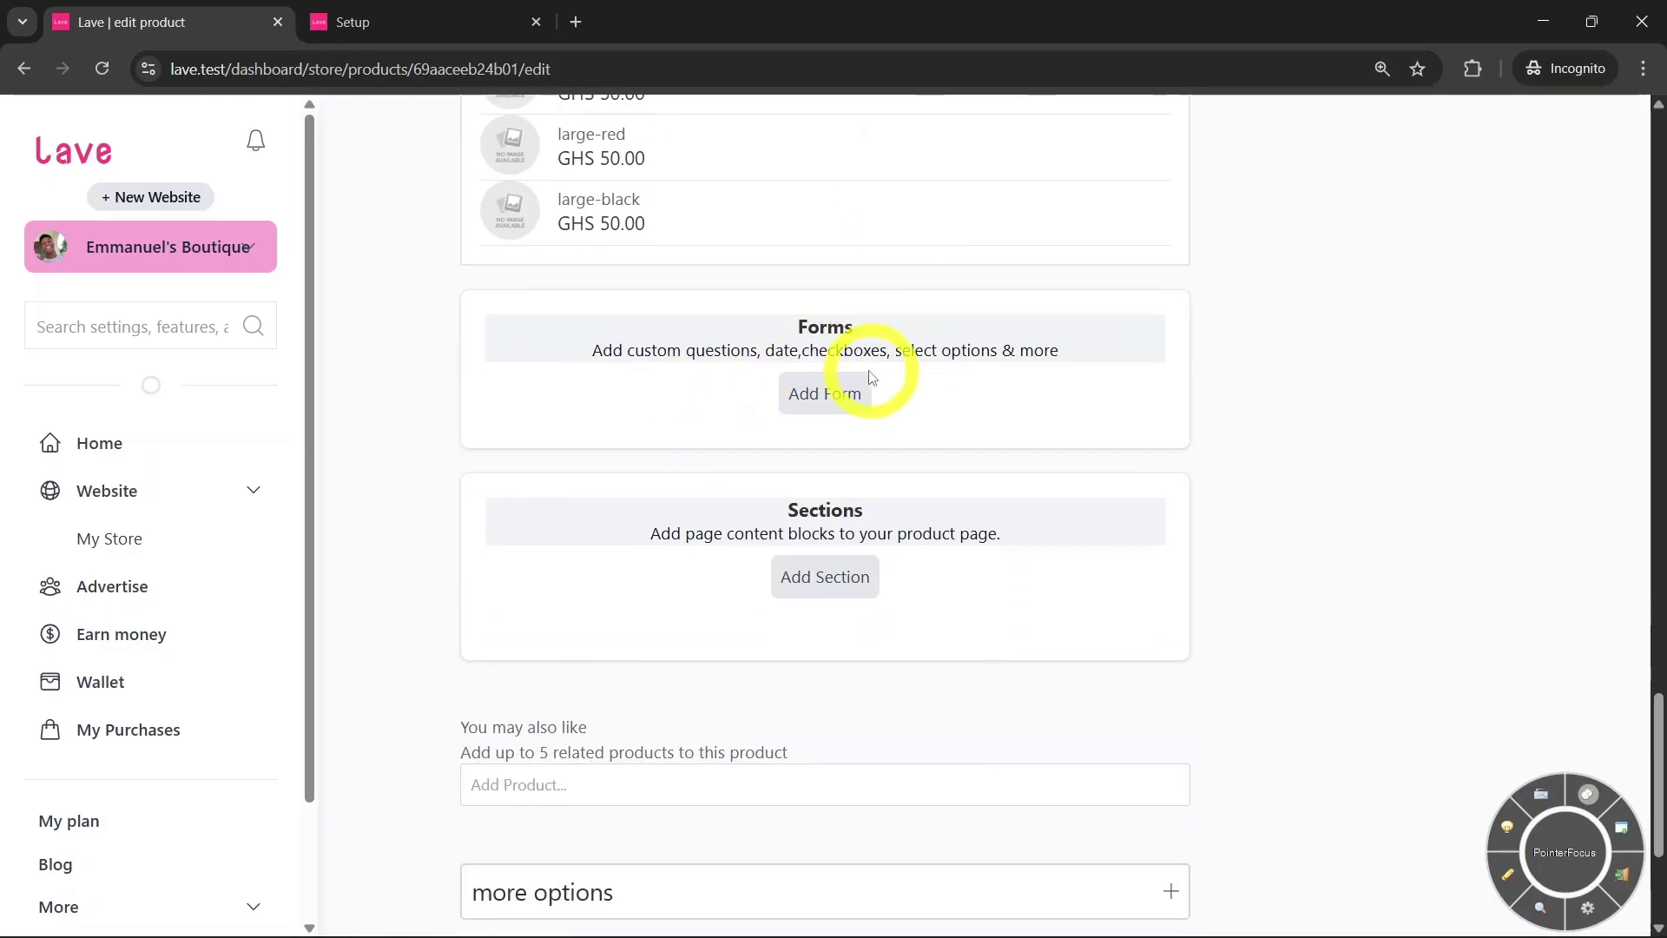
click(817, 407)
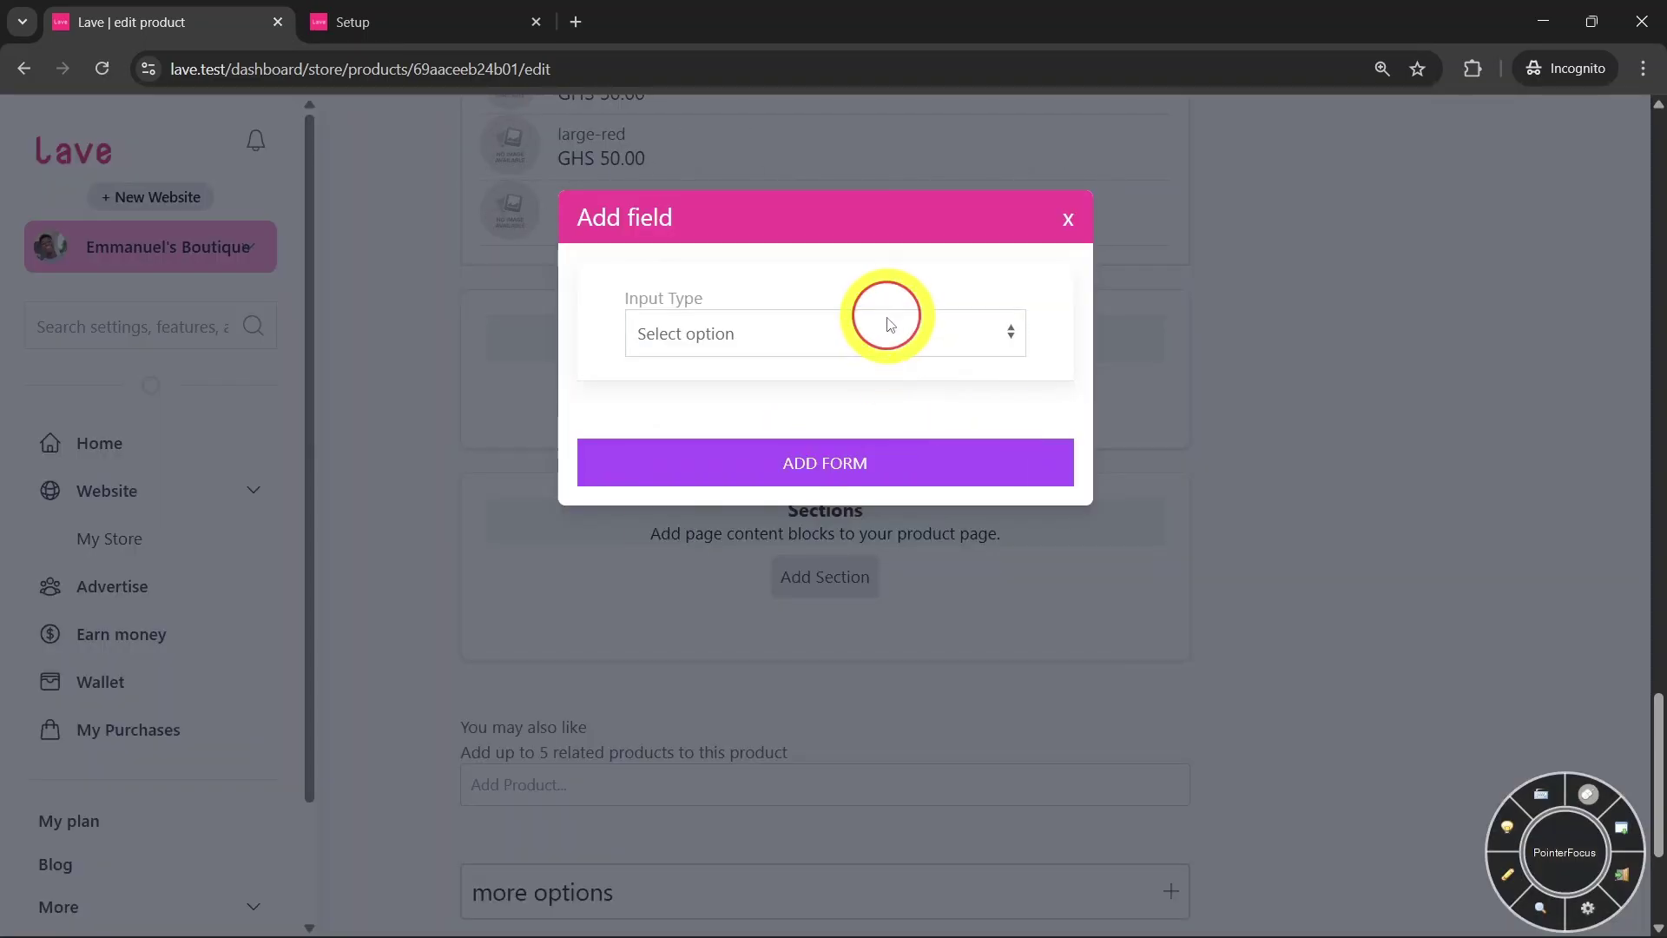
click(872, 334)
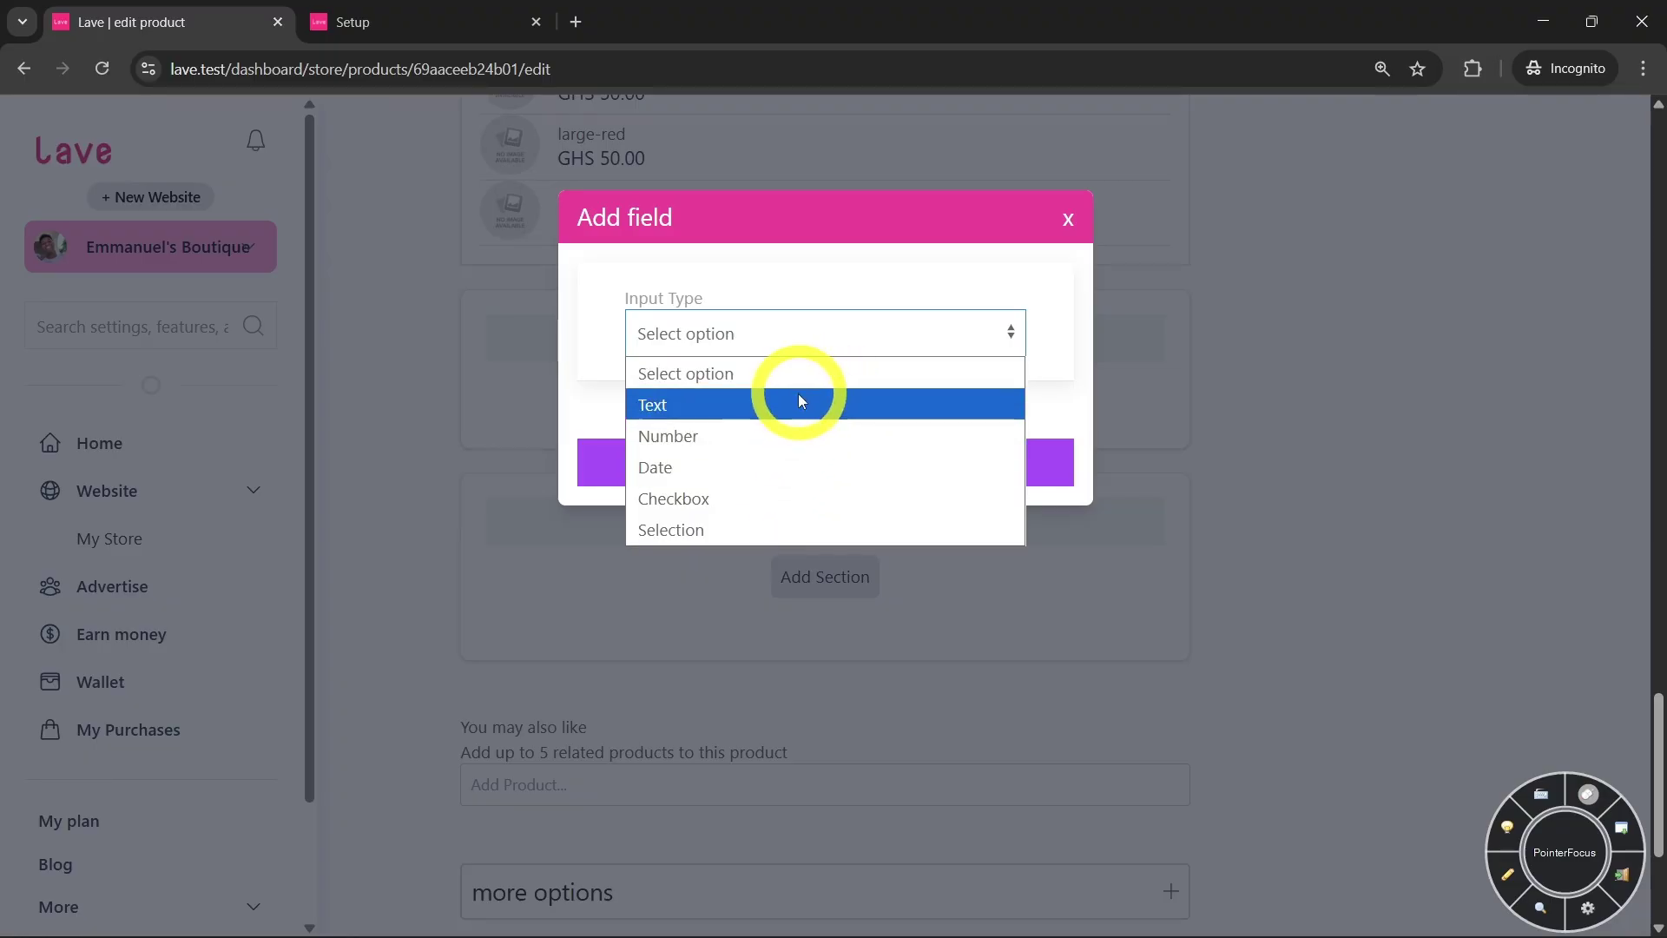
click(726, 460)
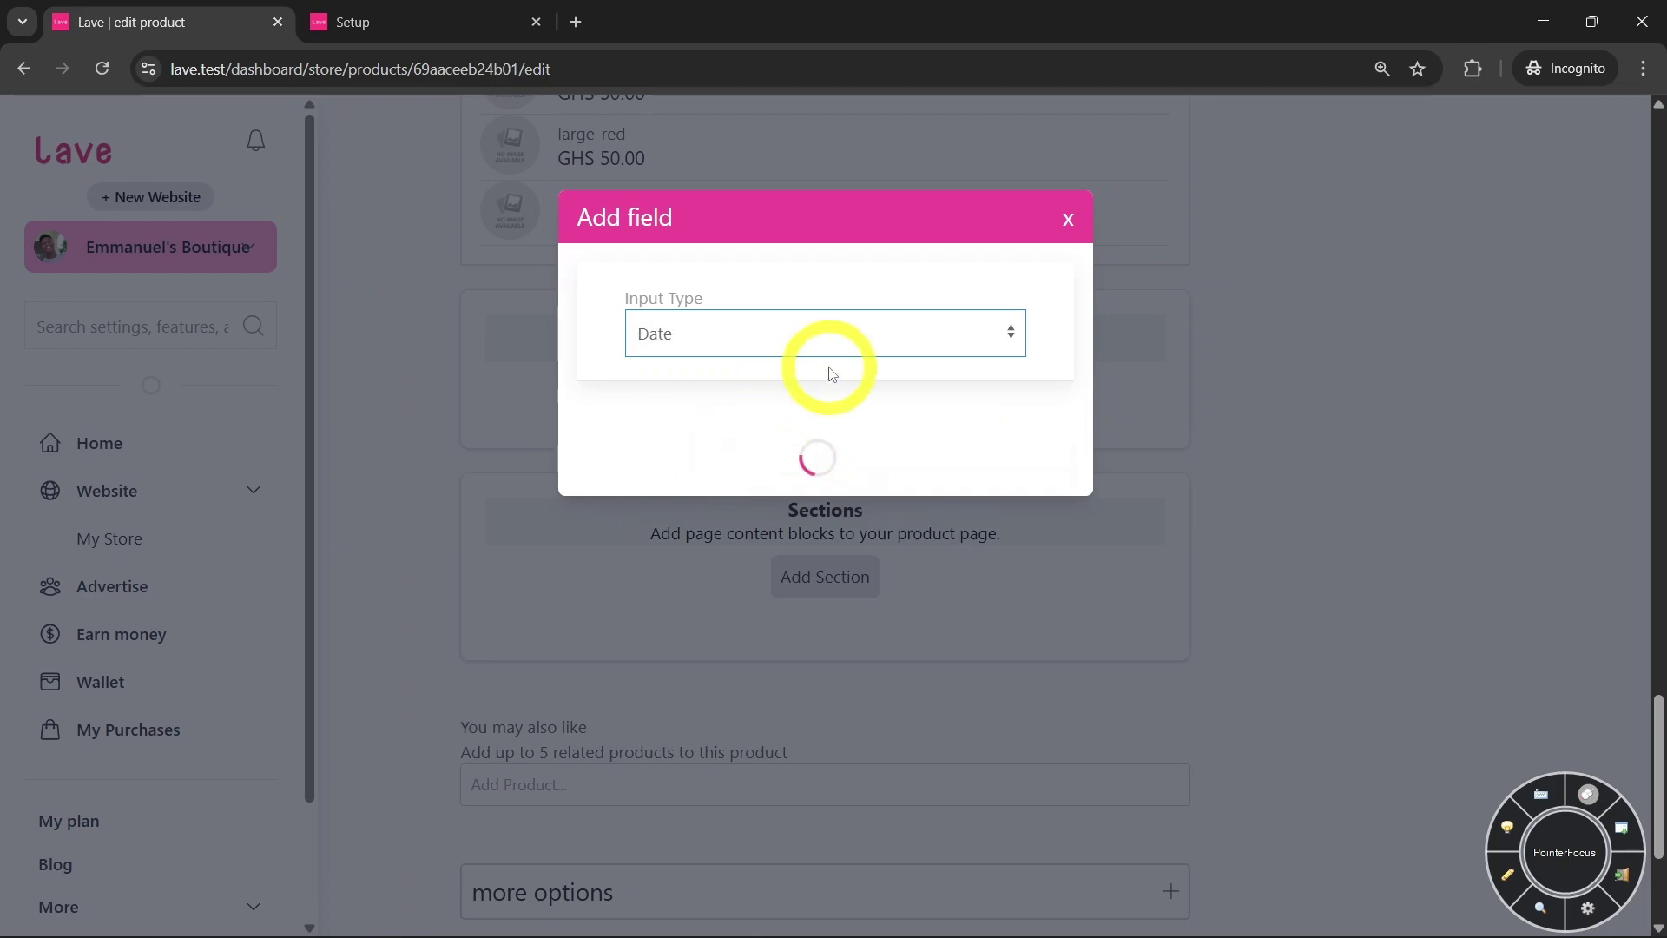
click(858, 480)
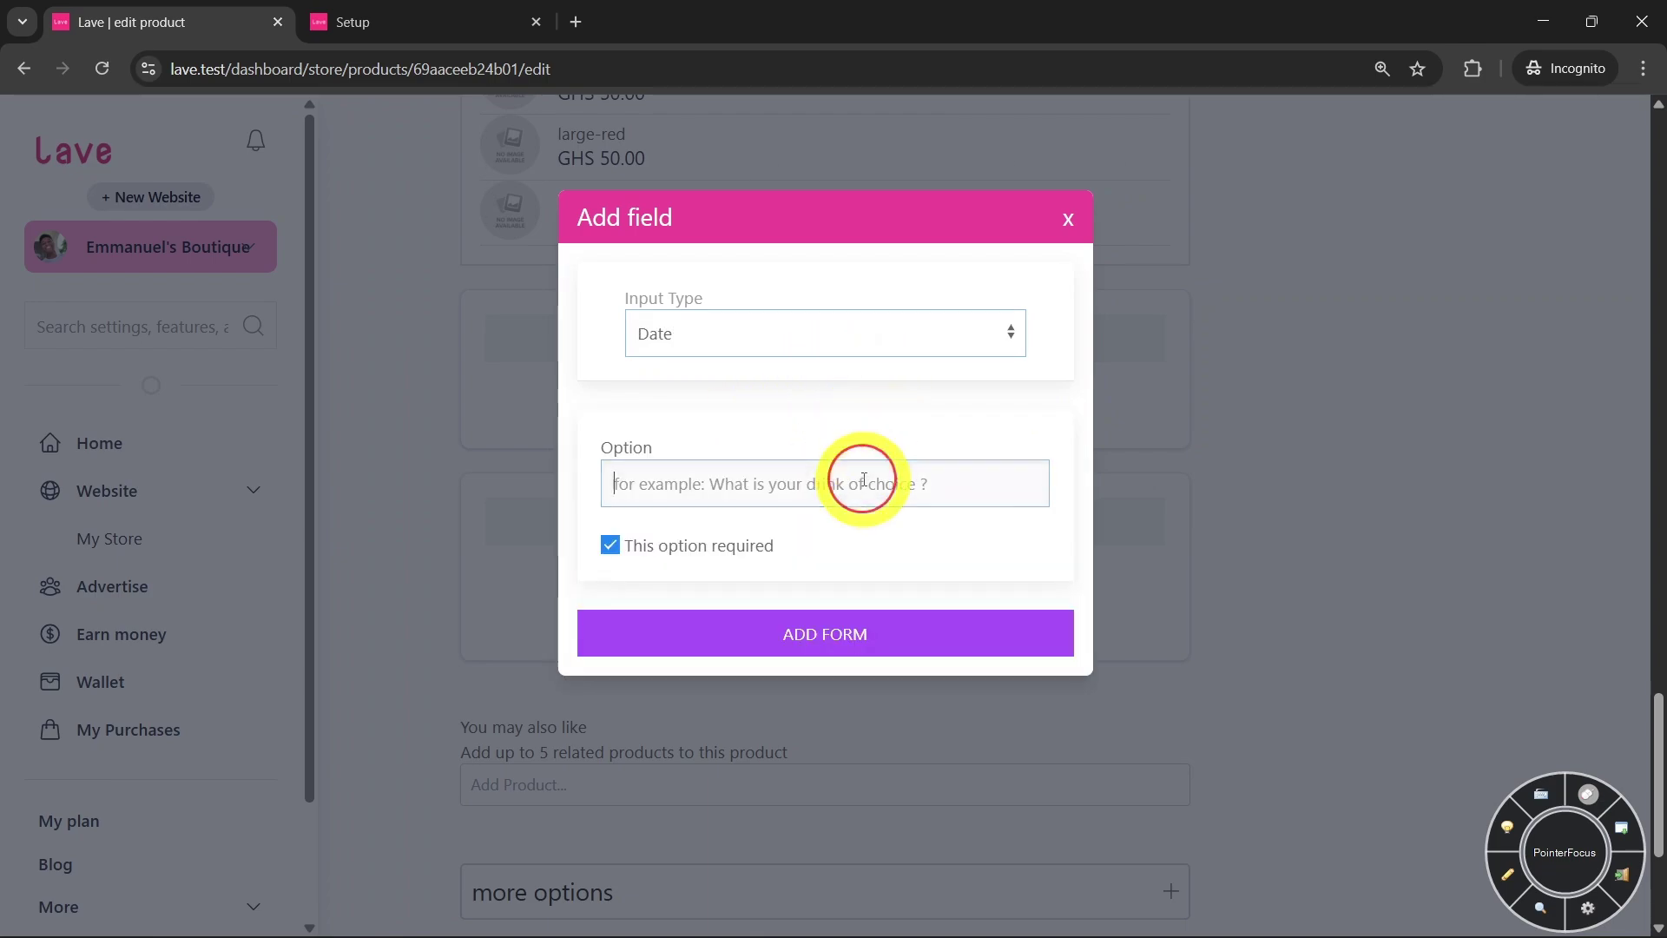
click(828, 346)
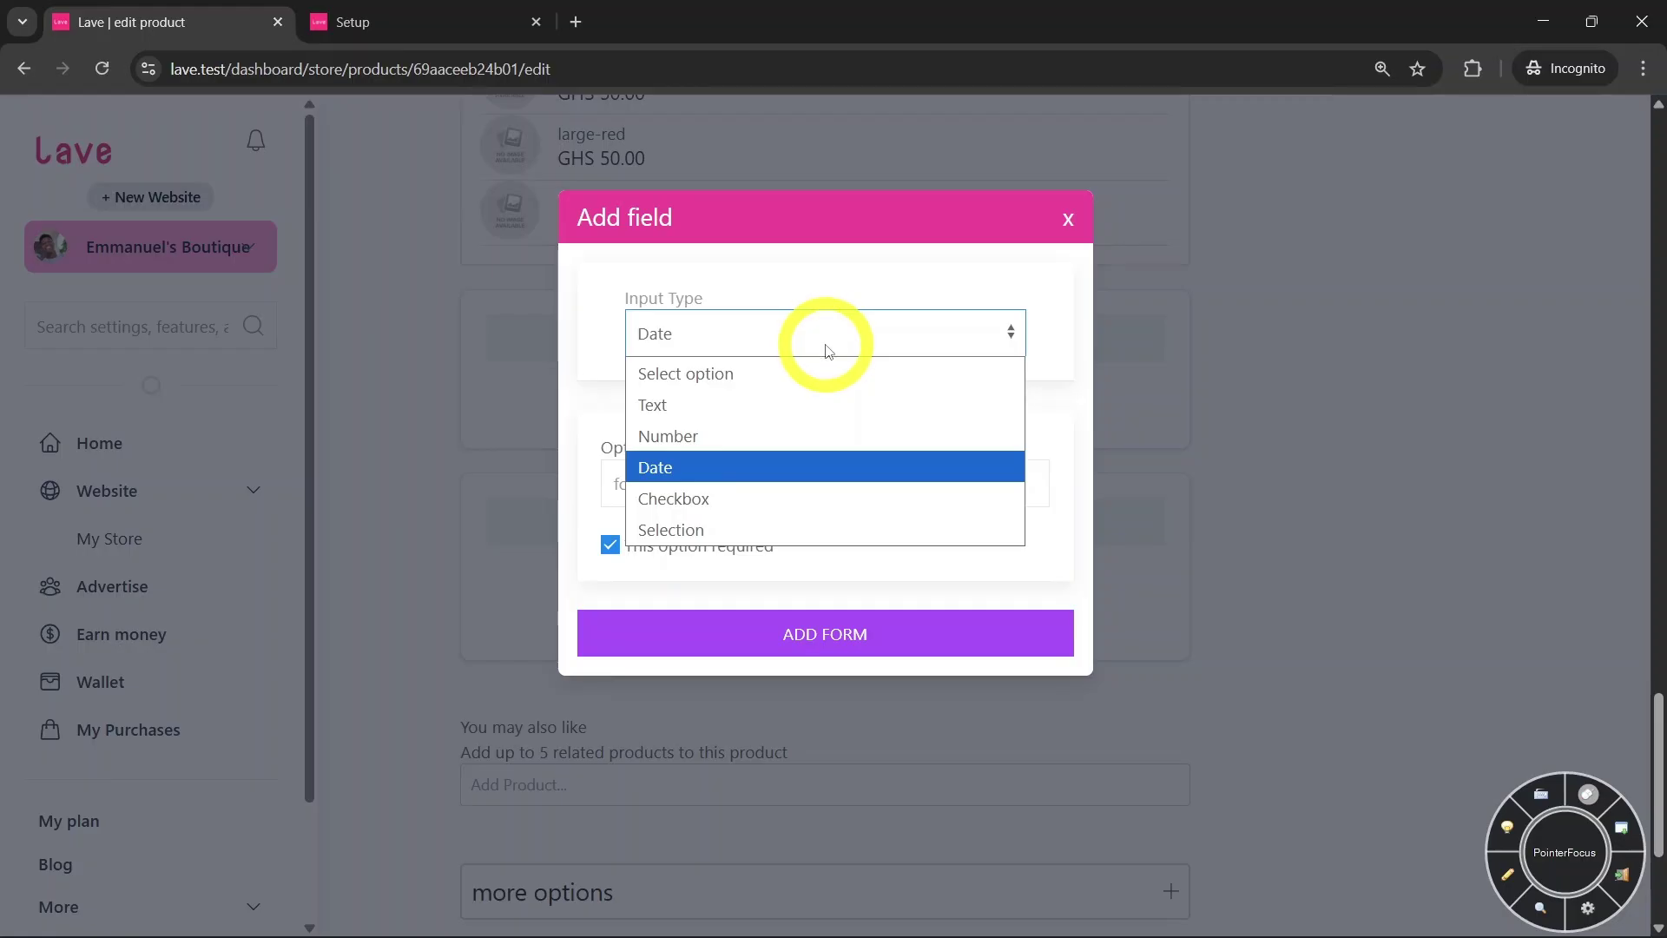
click(691, 499)
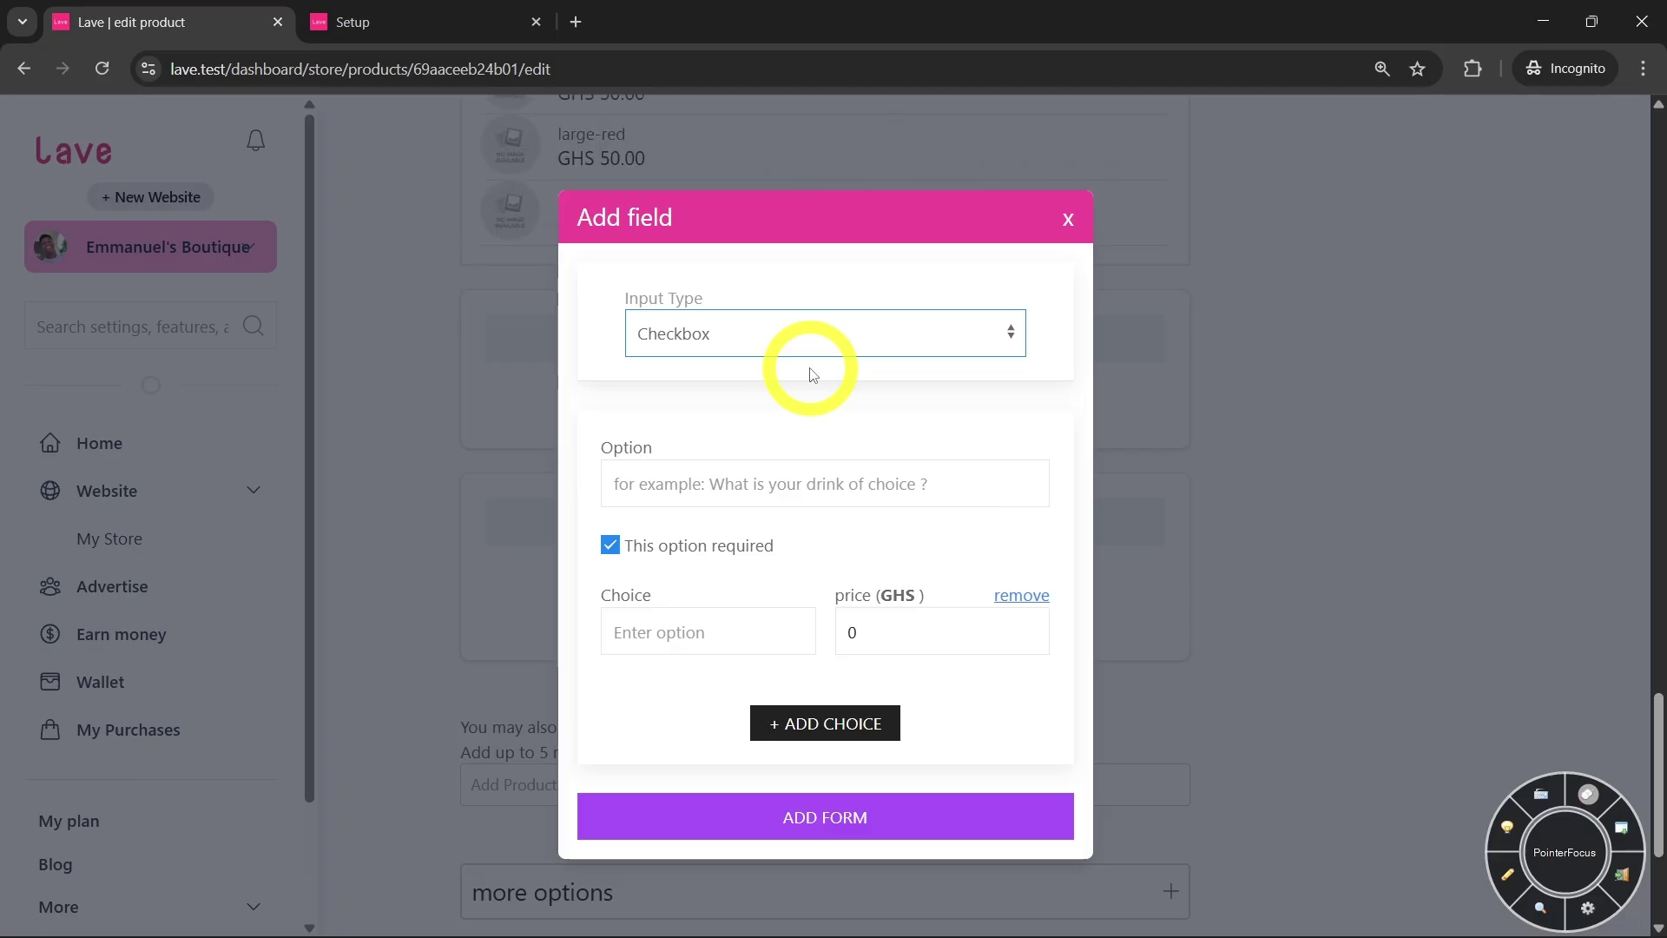
click(797, 334)
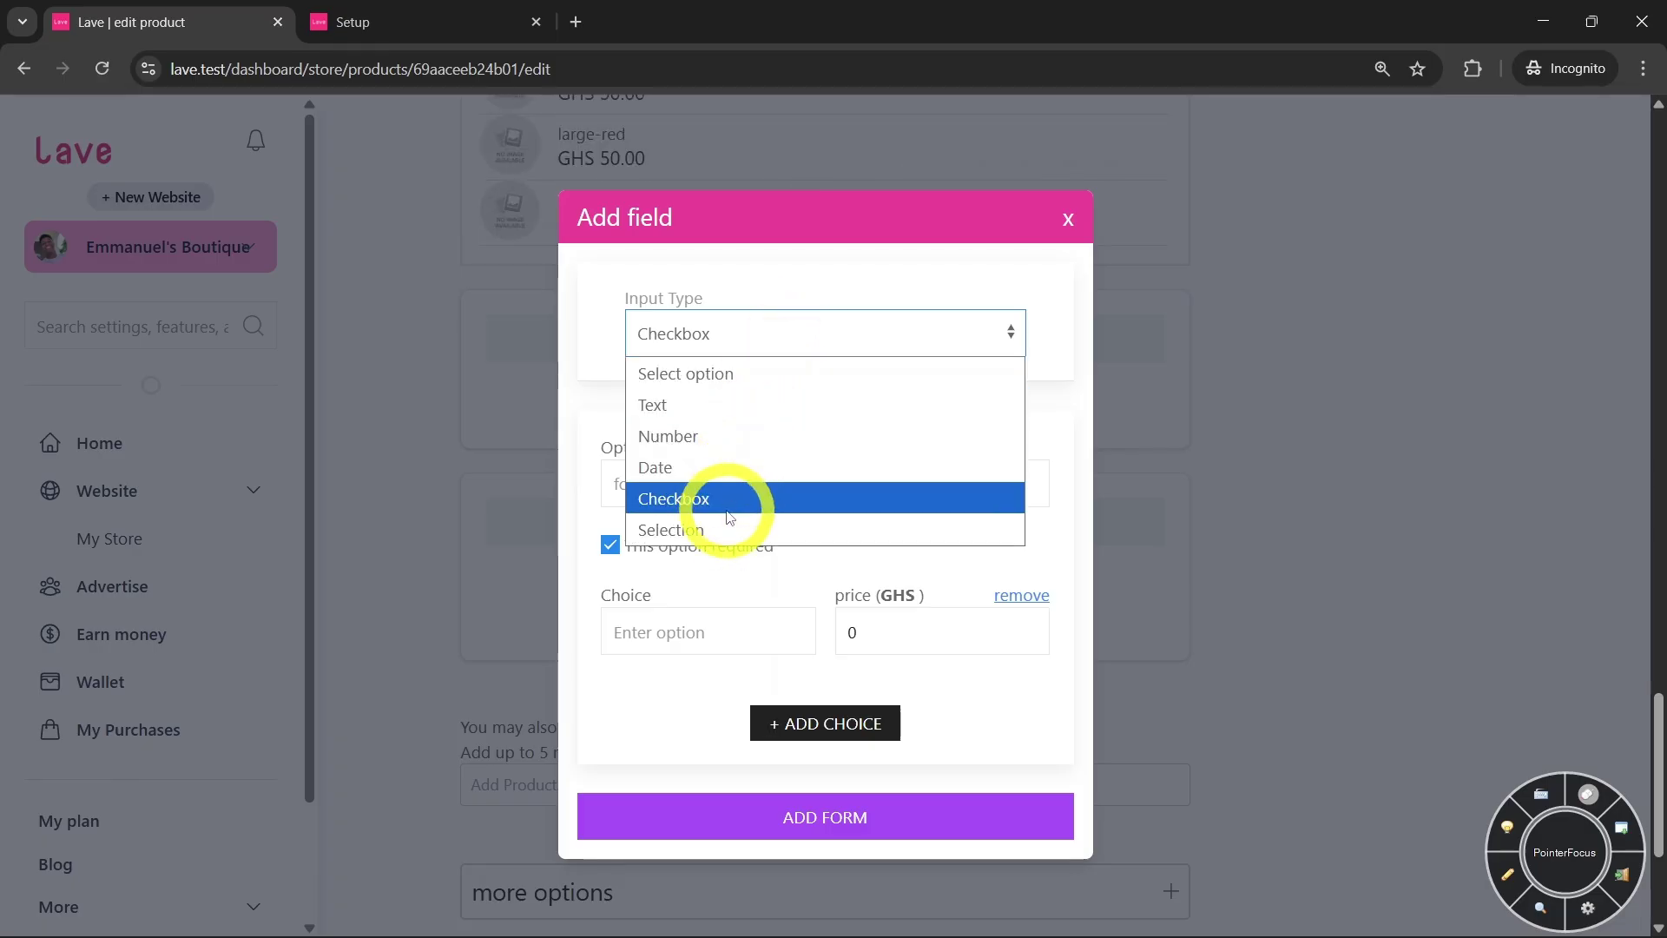
click(682, 269)
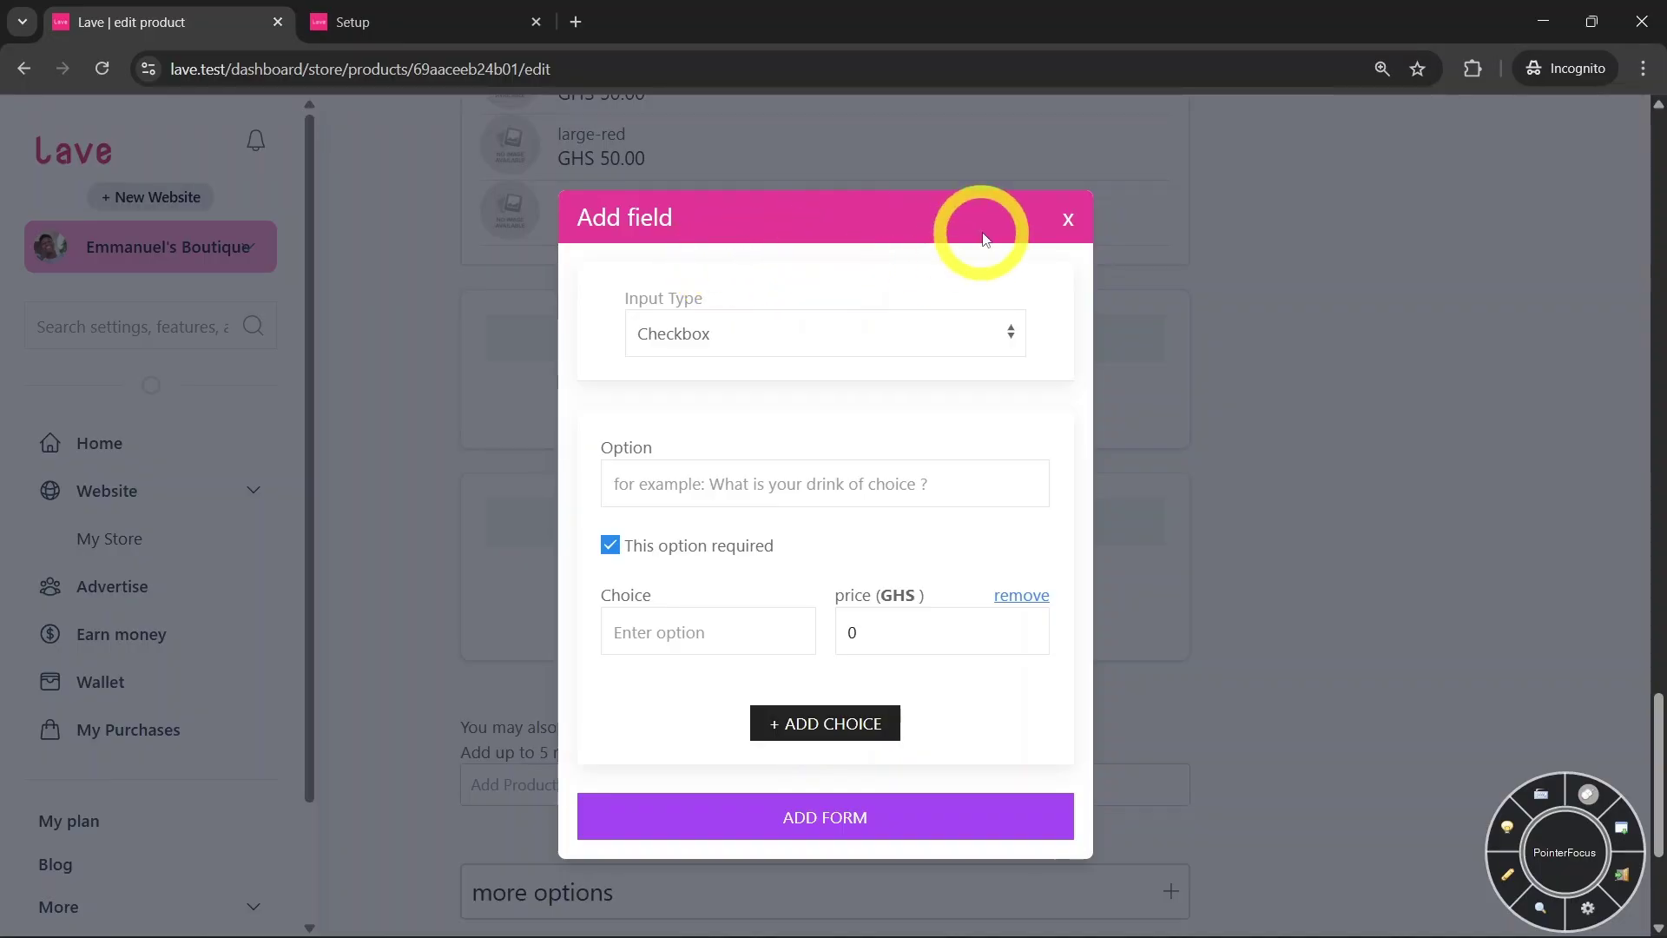
click(1067, 222)
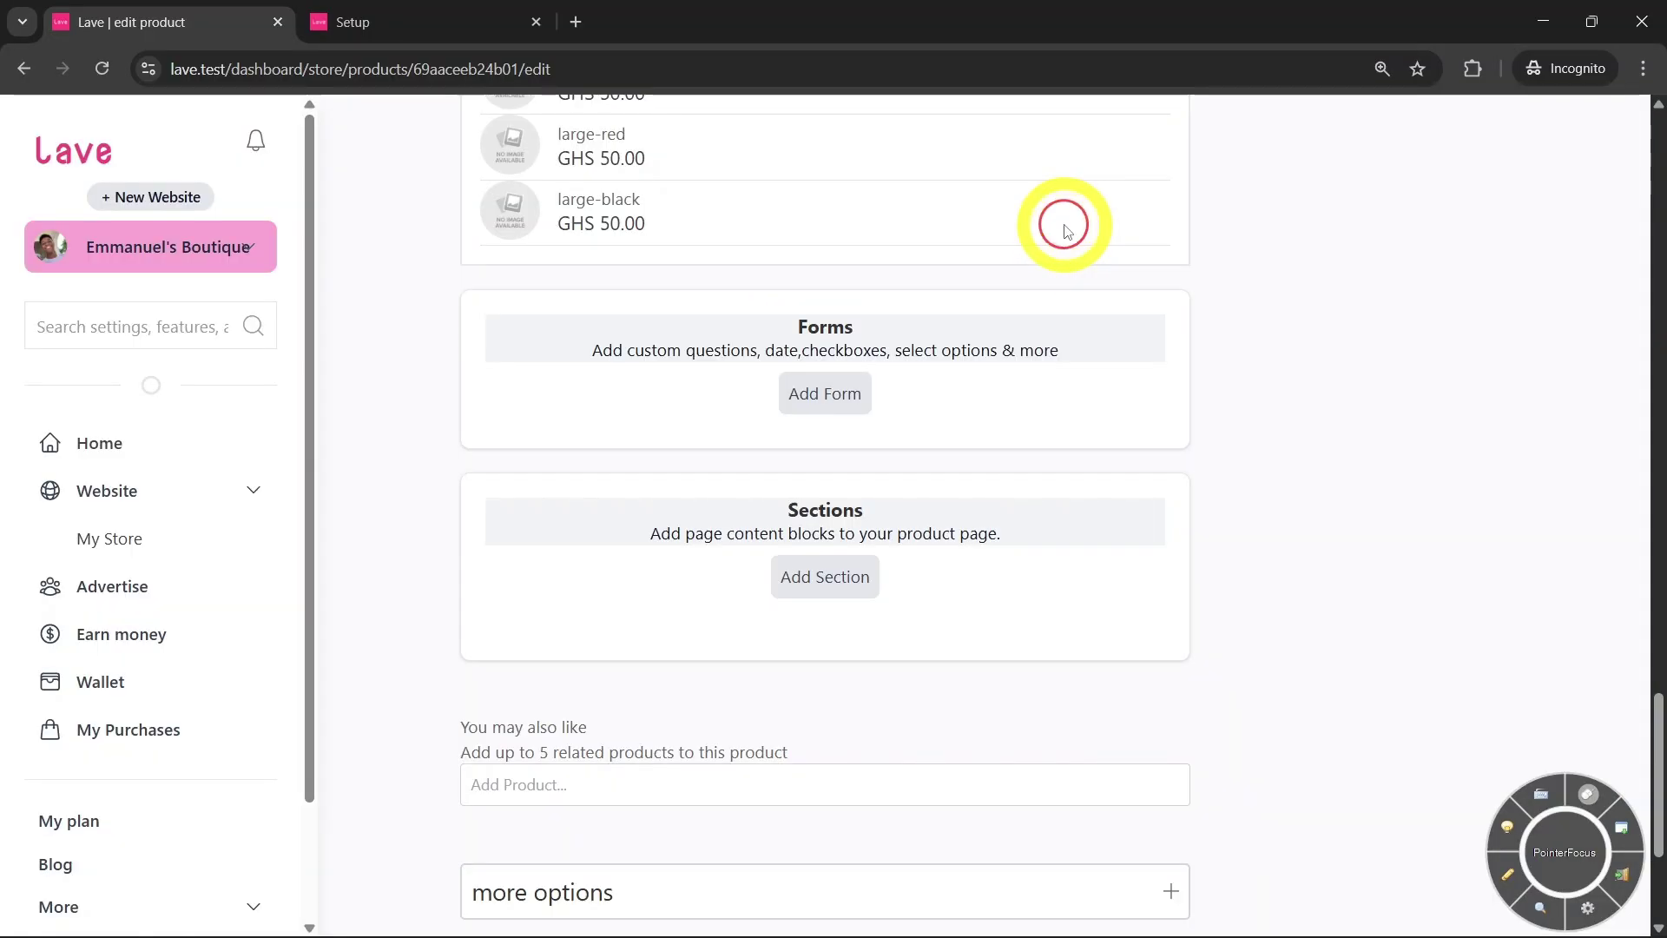
click(837, 582)
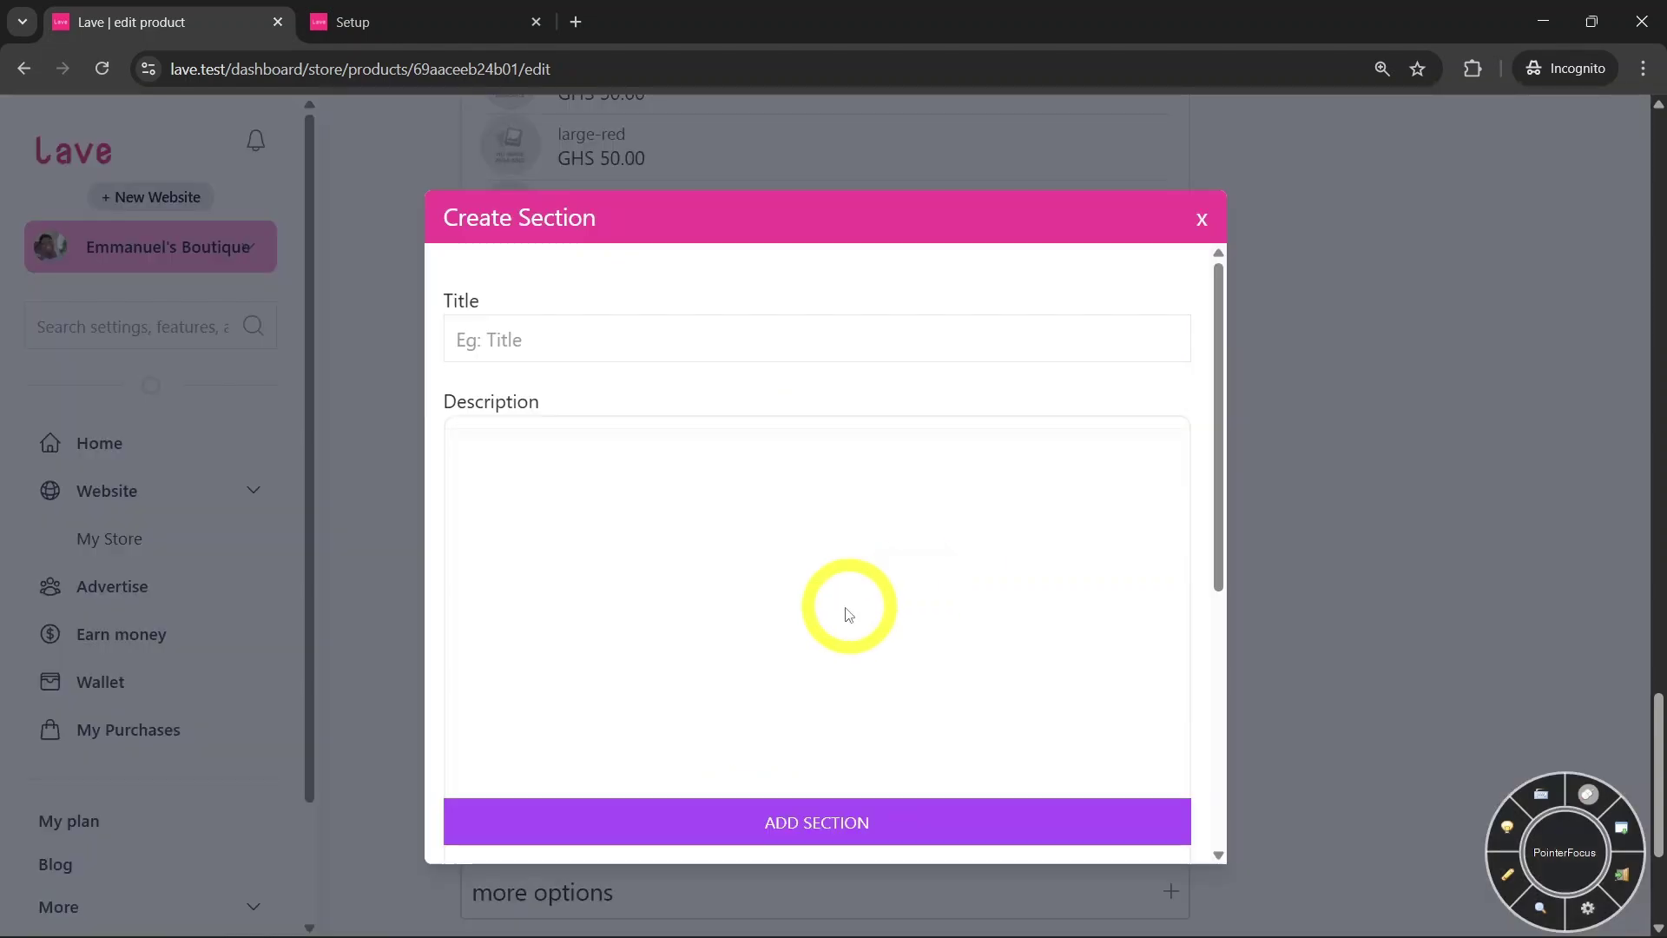
scroll(842, 606, down, 3)
scroll(749, 597, down, 1)
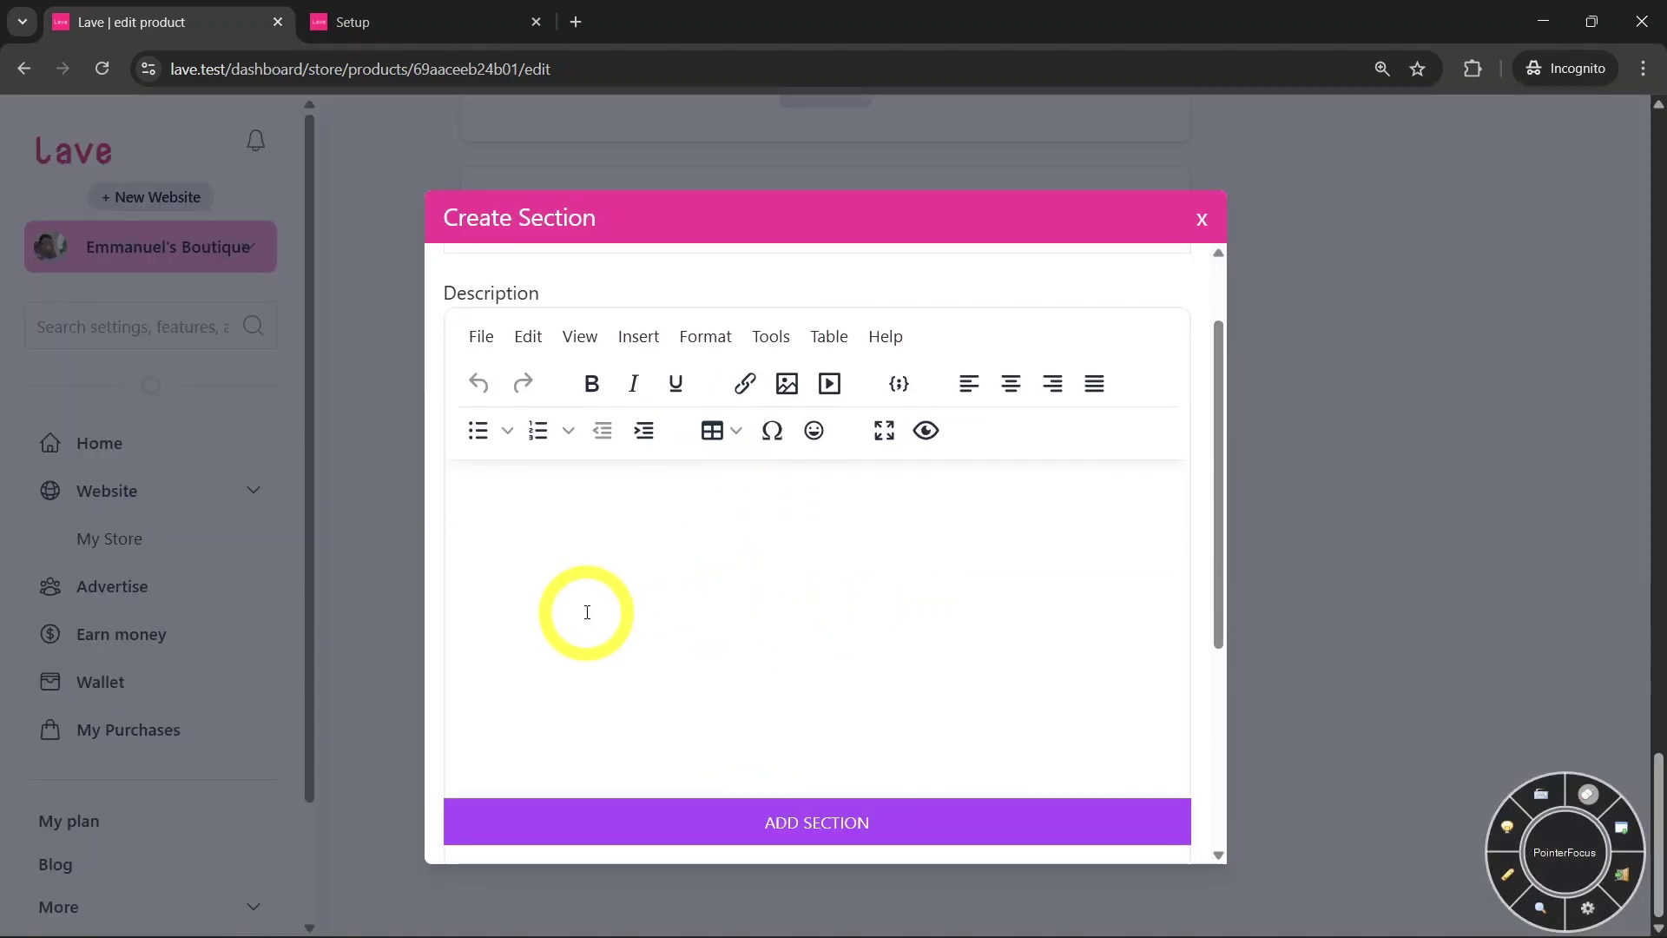
click(587, 612)
scroll(707, 577, up, 1)
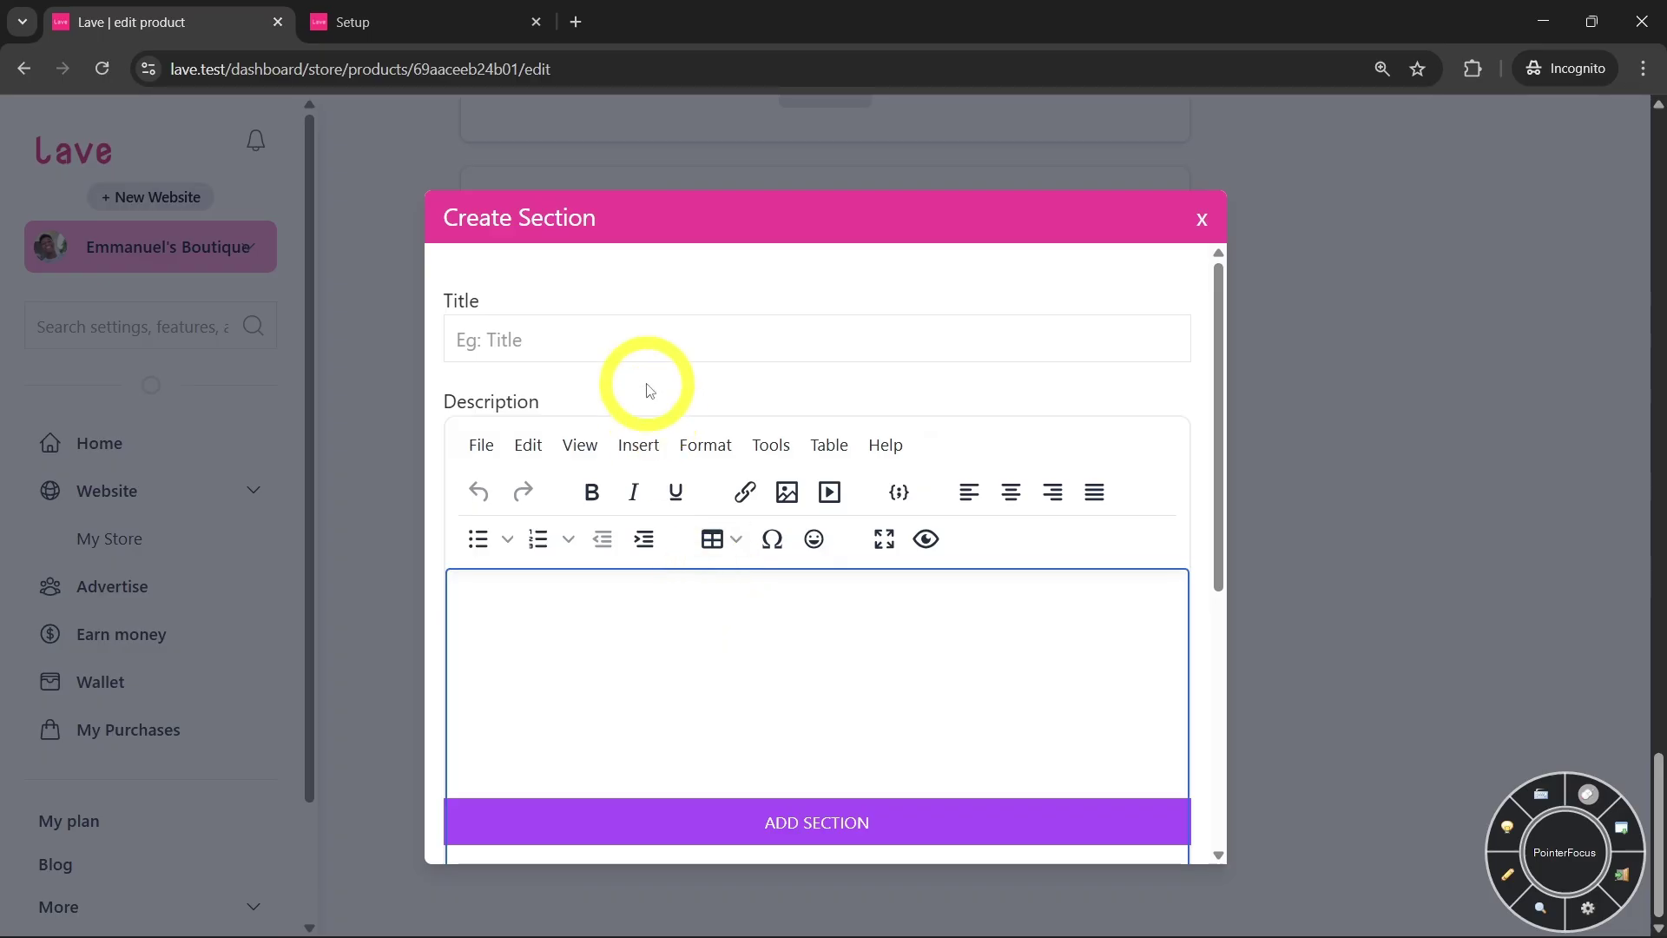
click(647, 347)
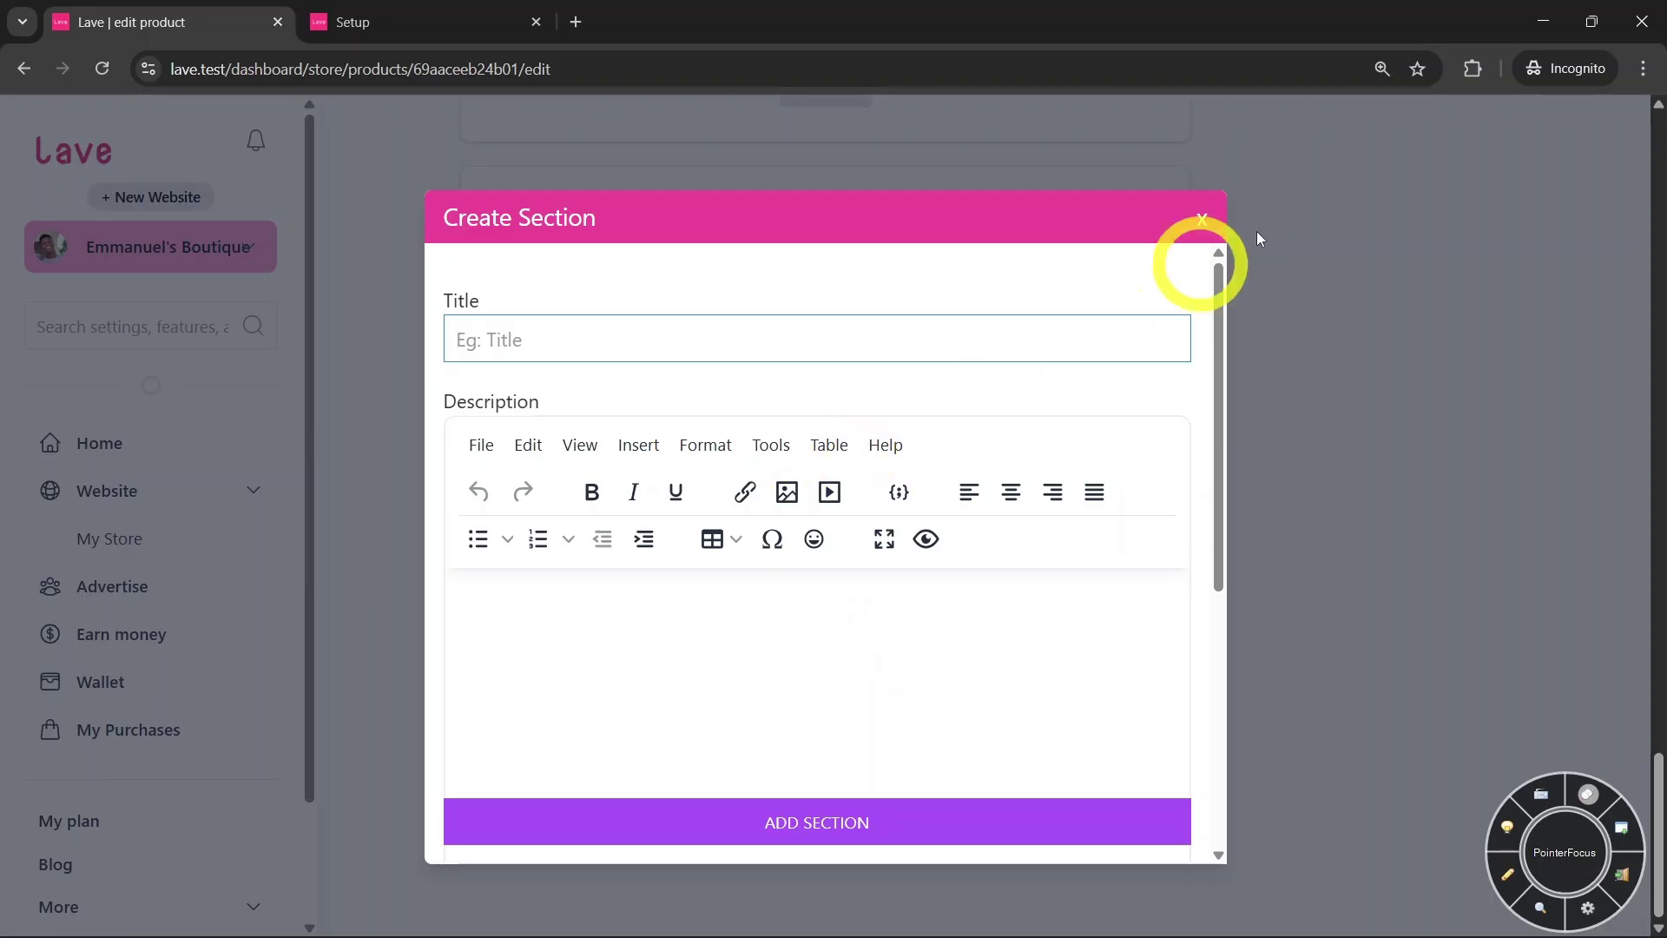
click(1204, 223)
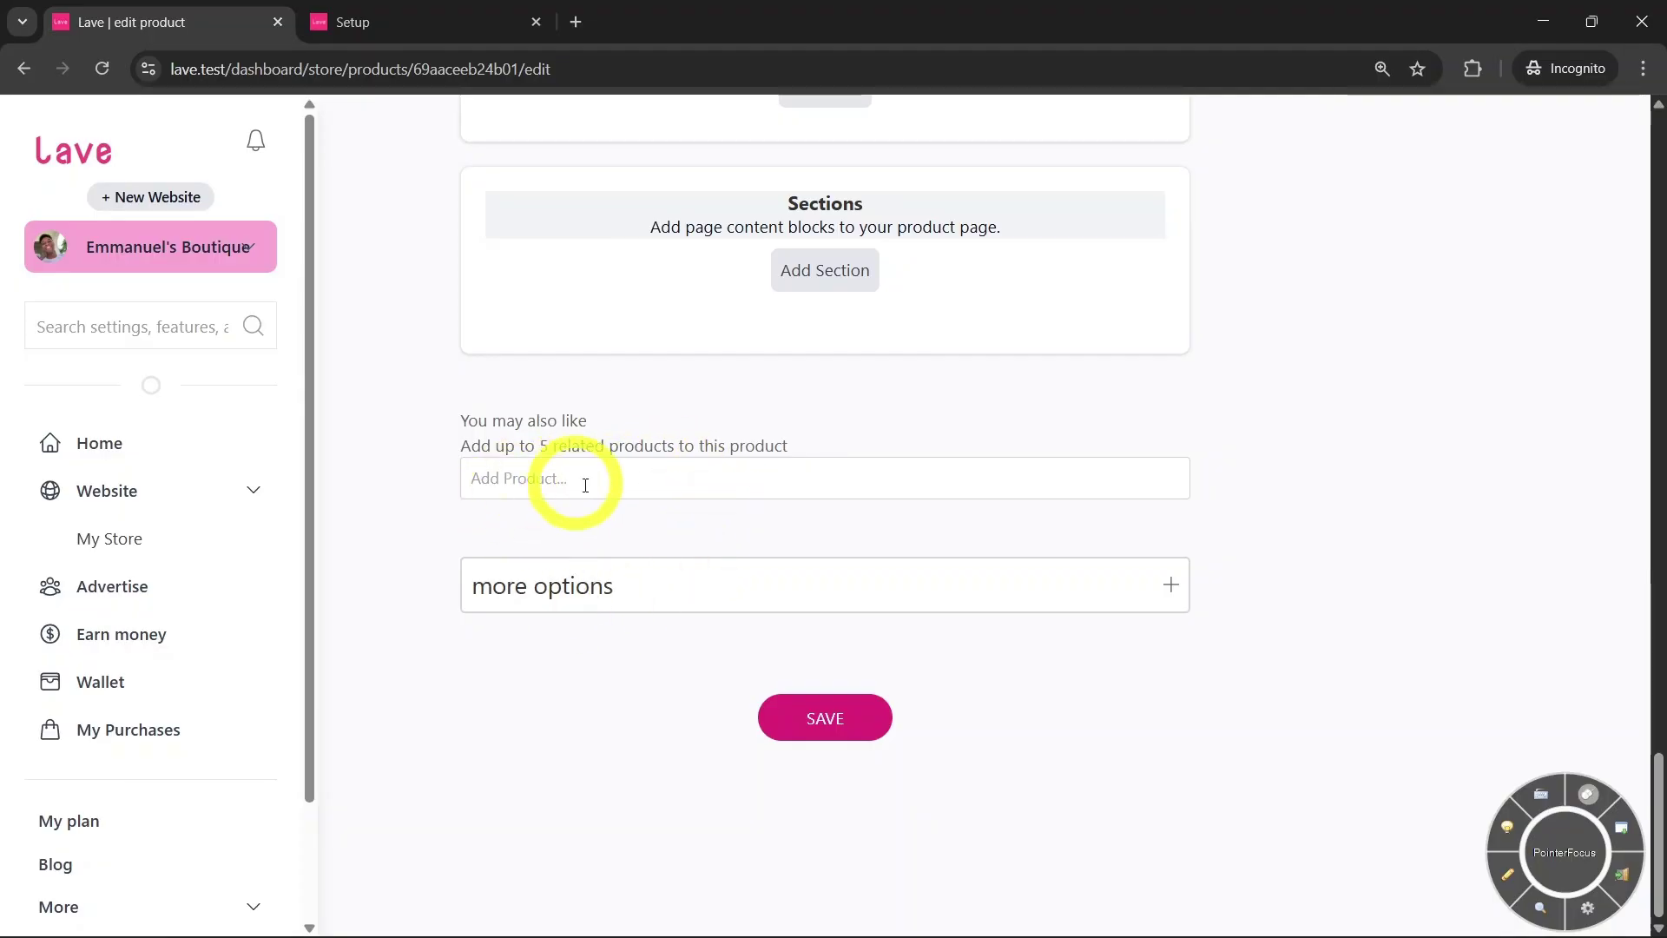
Expand the extra product options and review the related-product and redirect-after-payment settings
click(521, 486)
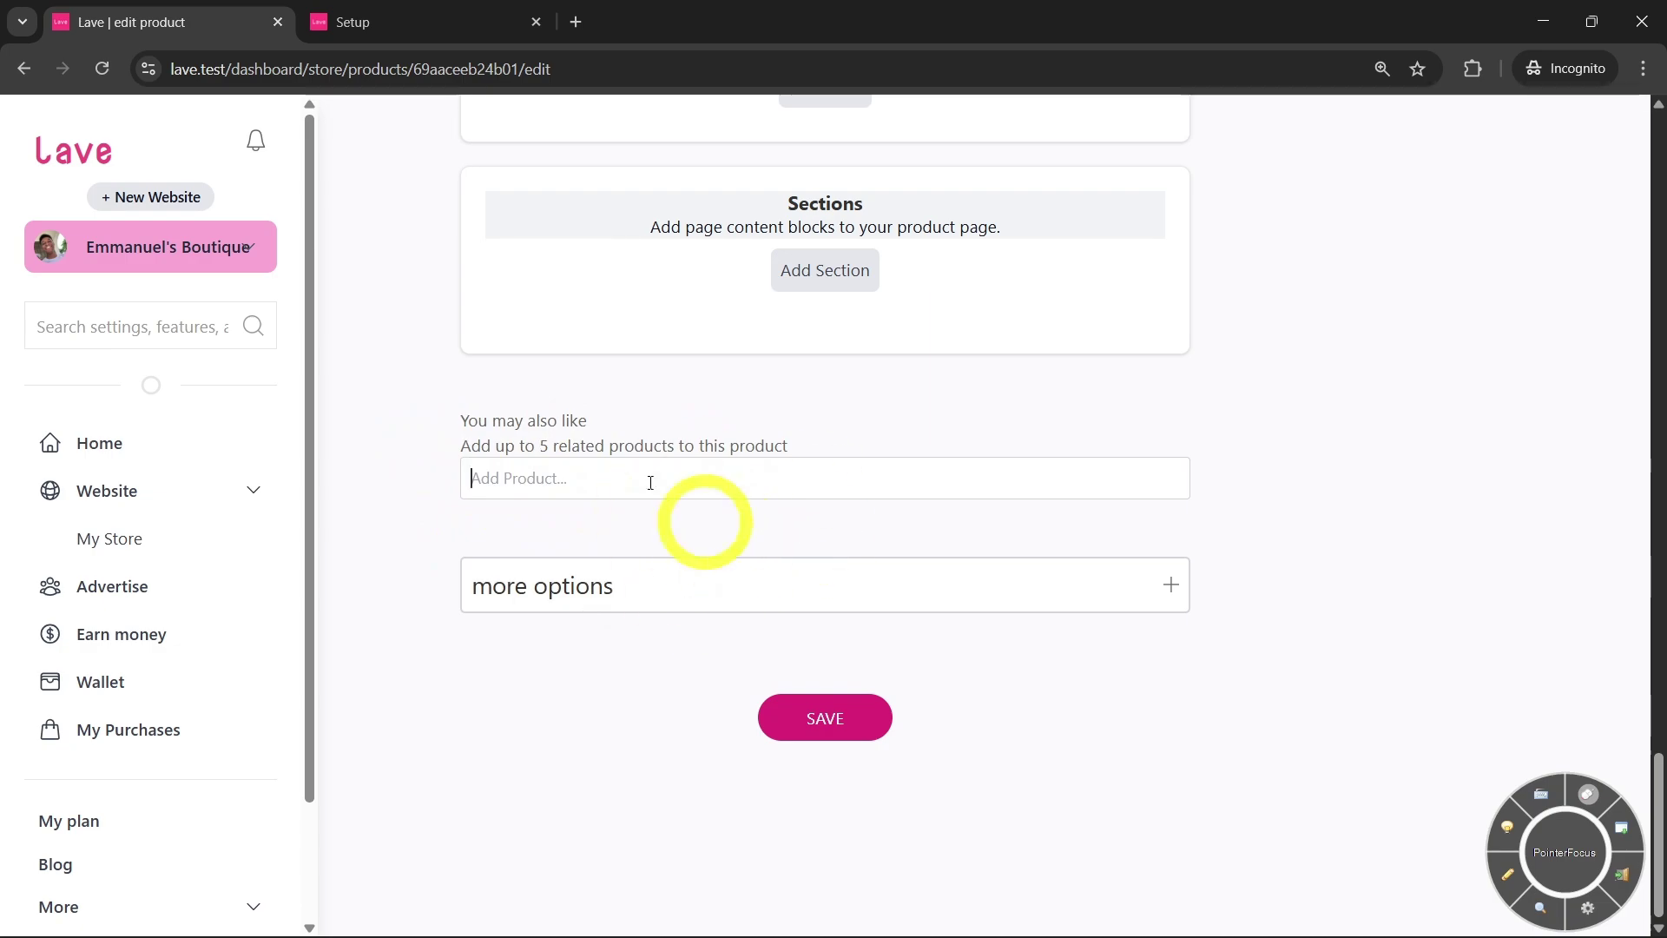
click(941, 592)
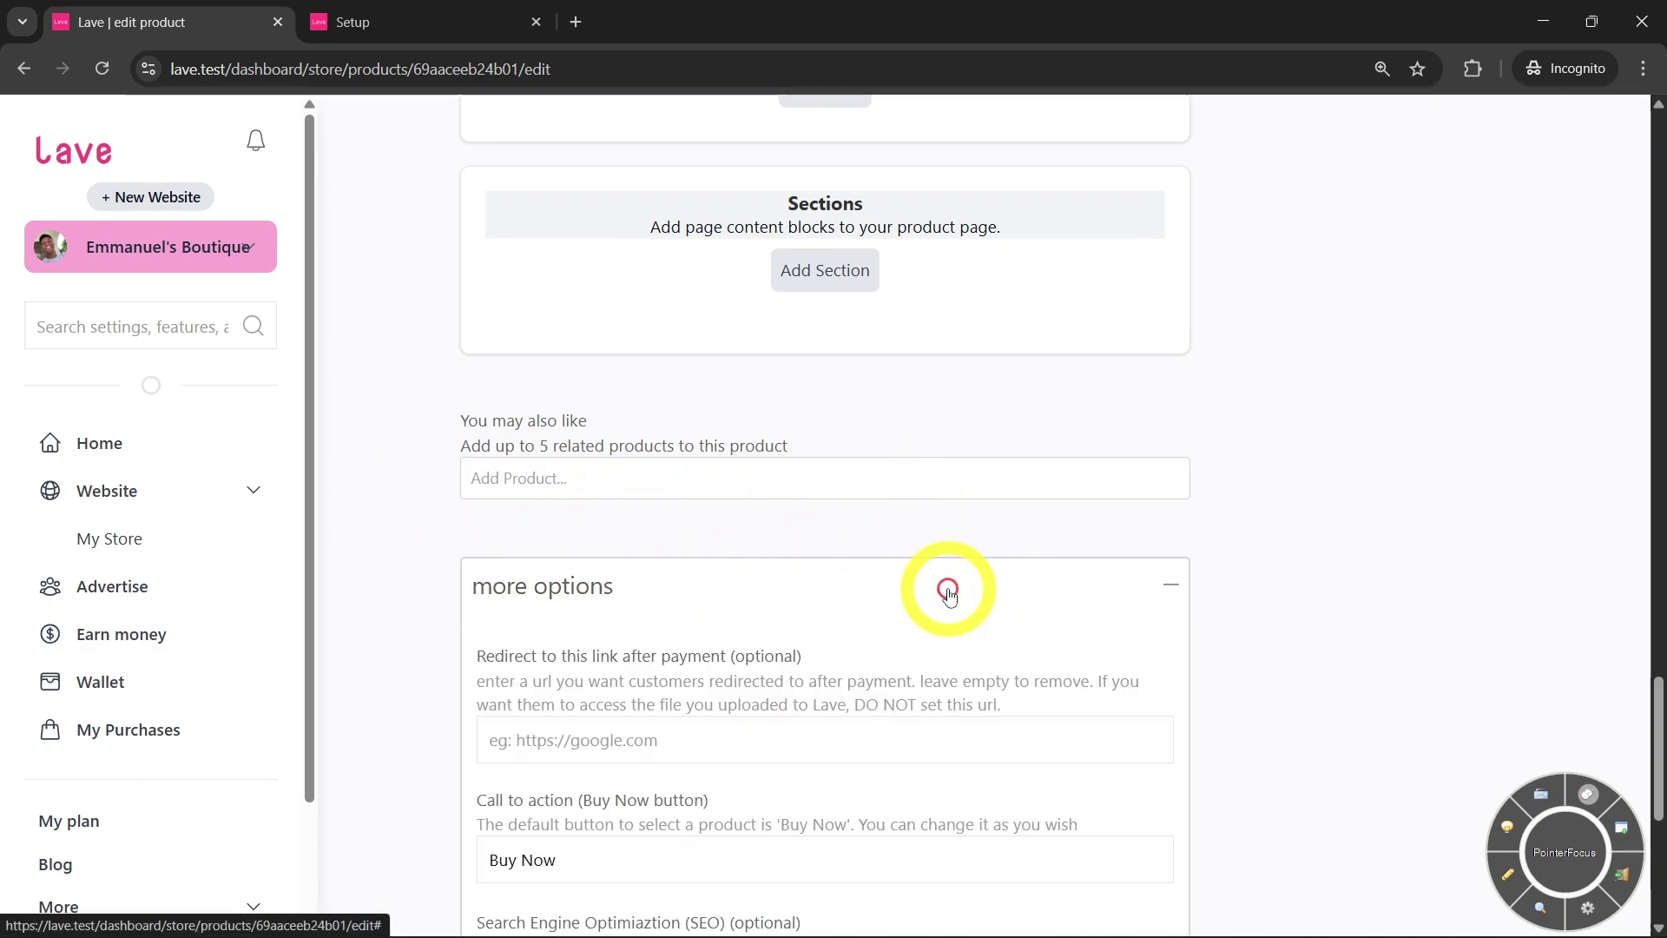
scroll(718, 588, down, 5)
scroll(718, 588, up, 1)
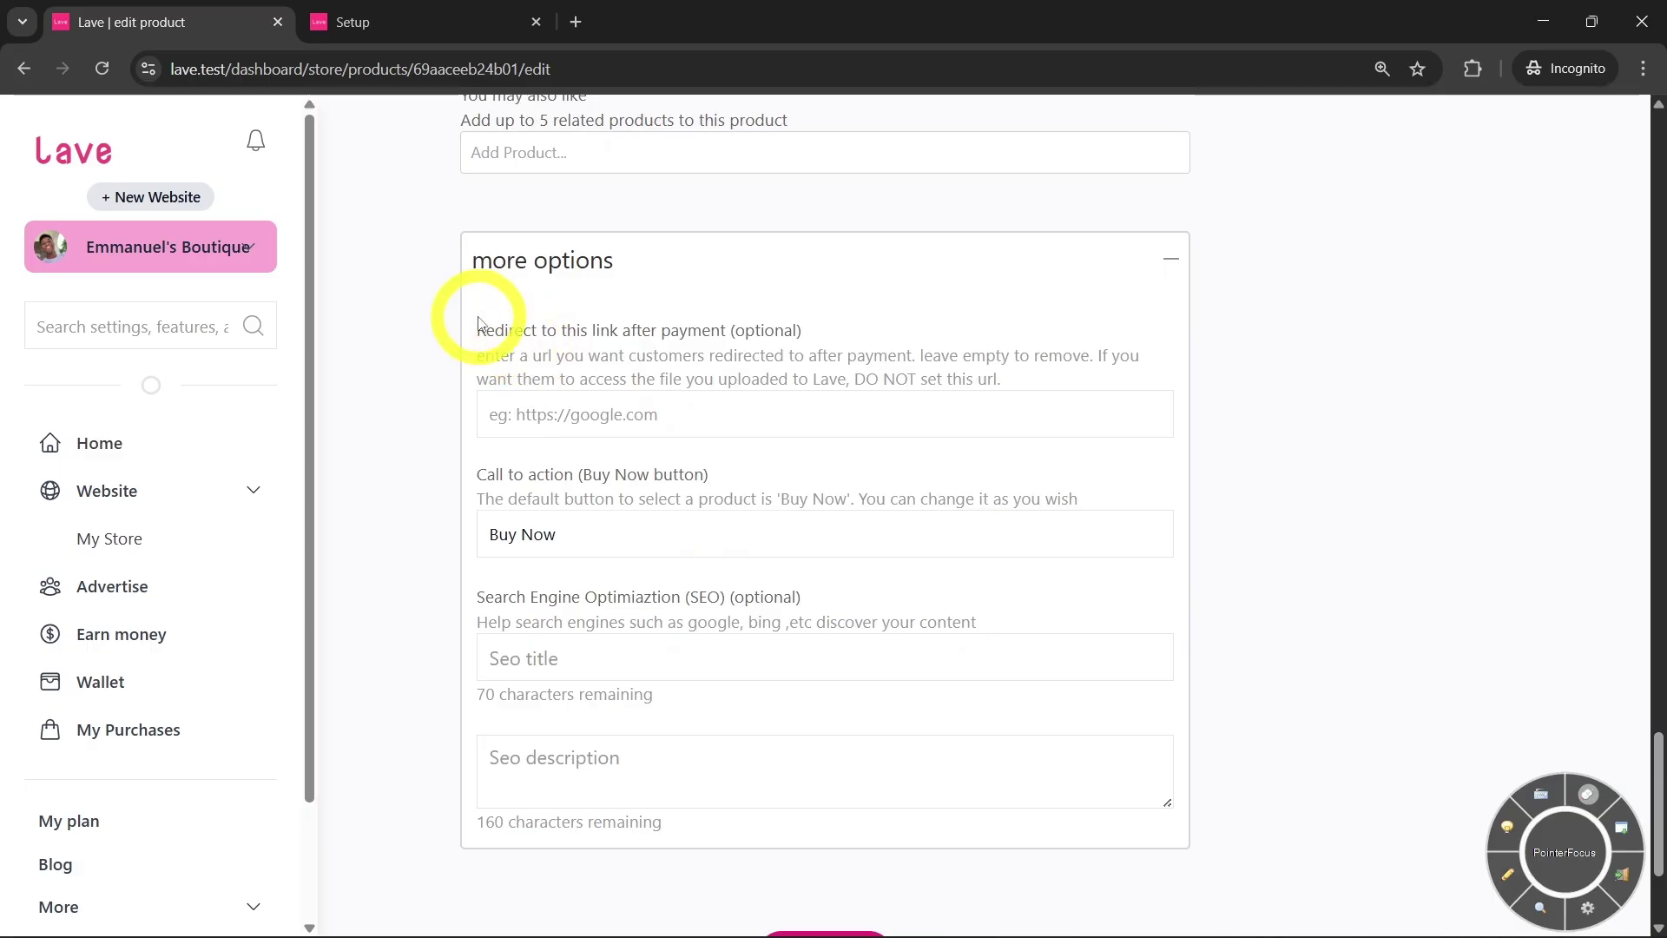
drag(483, 331, 709, 324)
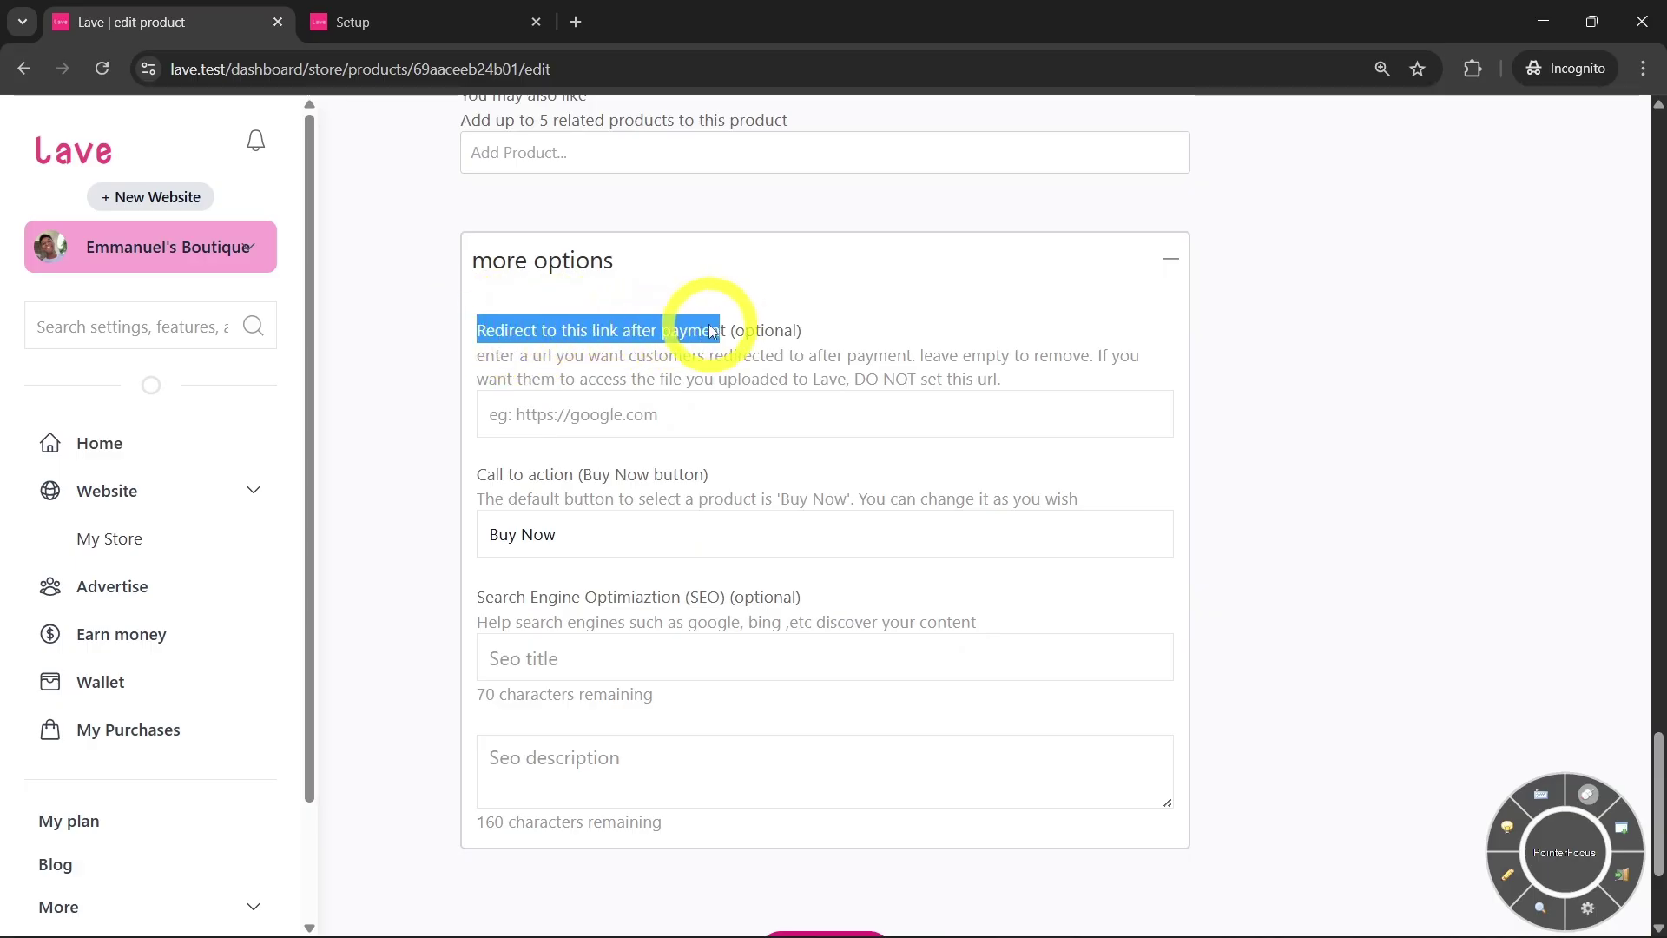
click(704, 344)
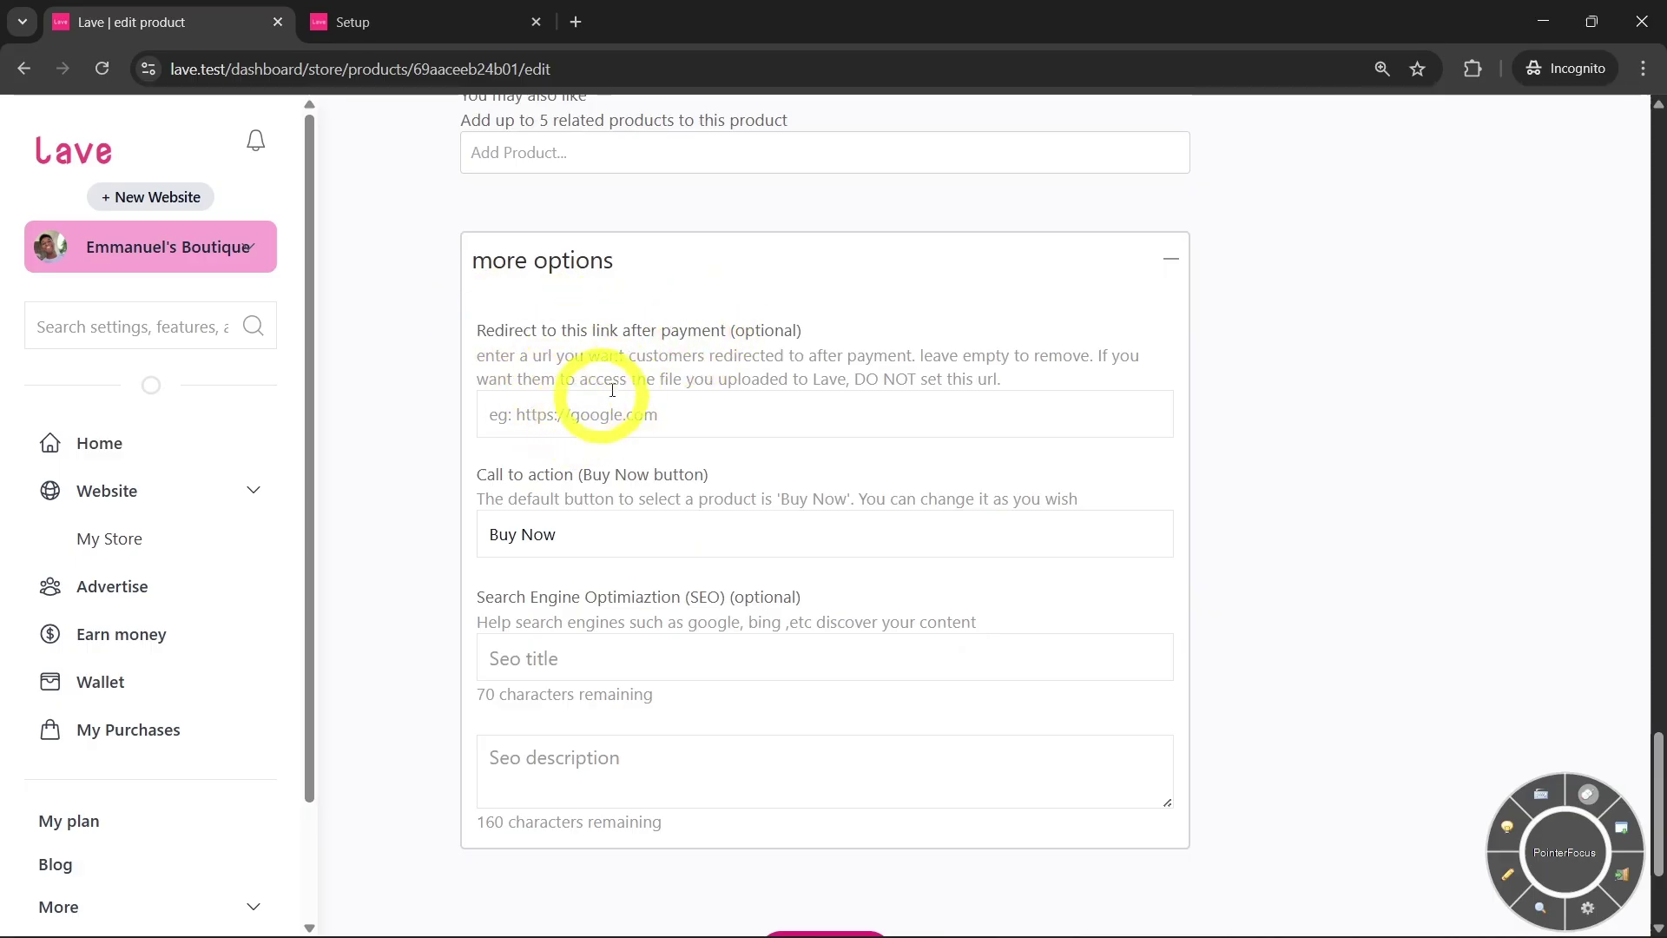
click(651, 415)
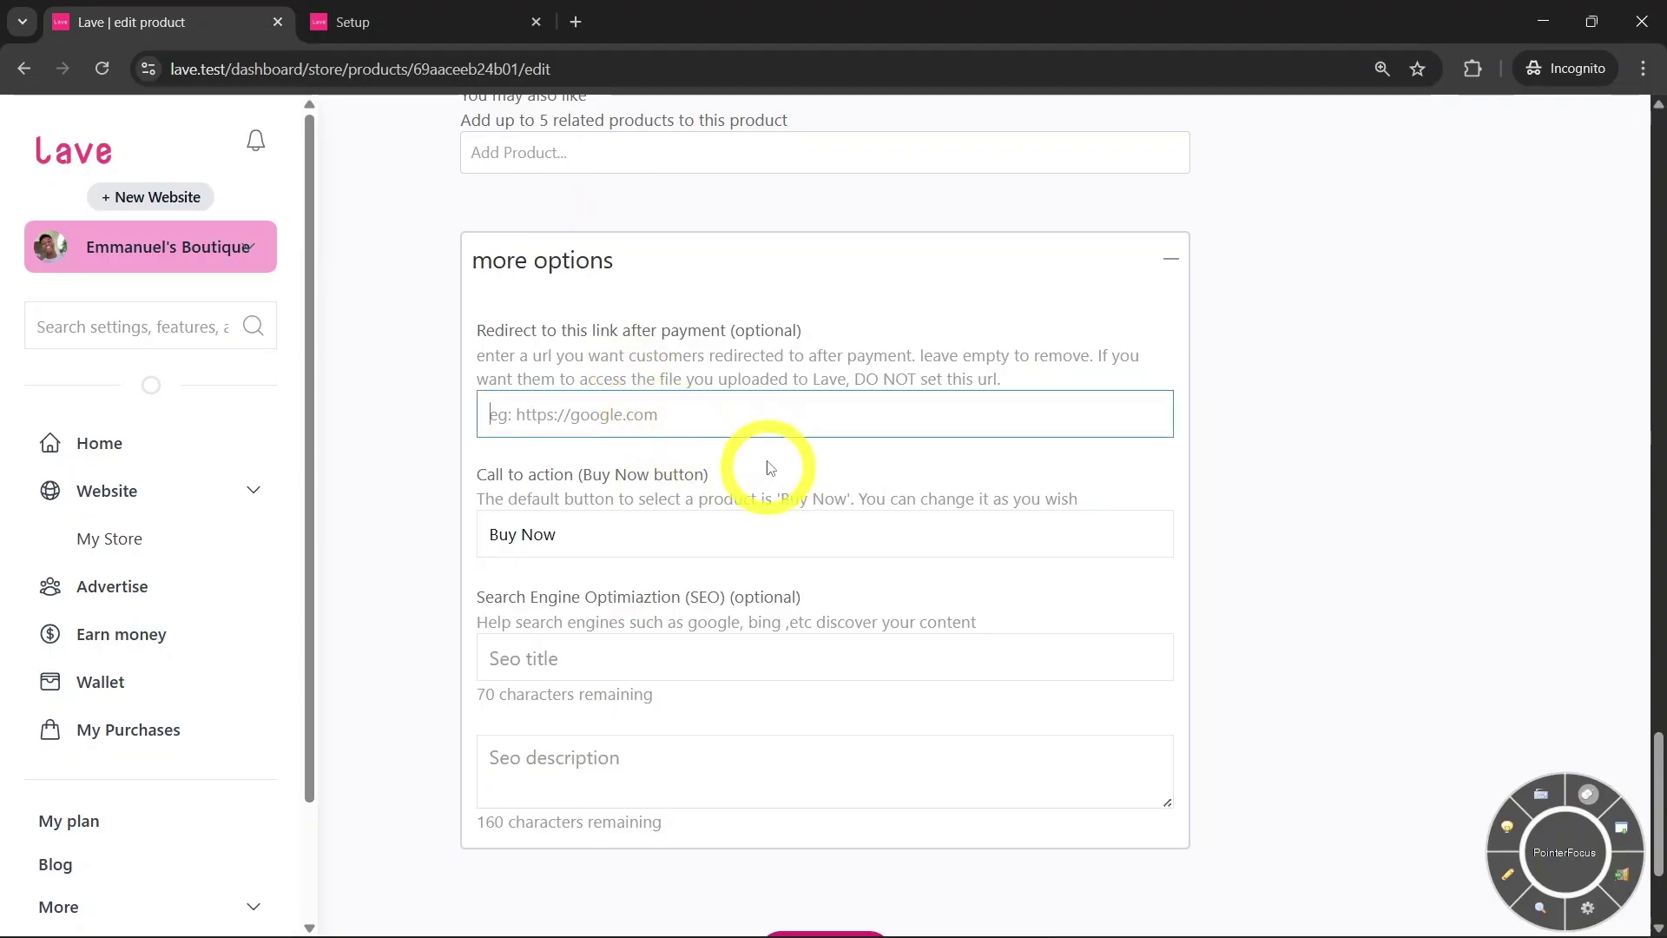
scroll(774, 383, down, 1)
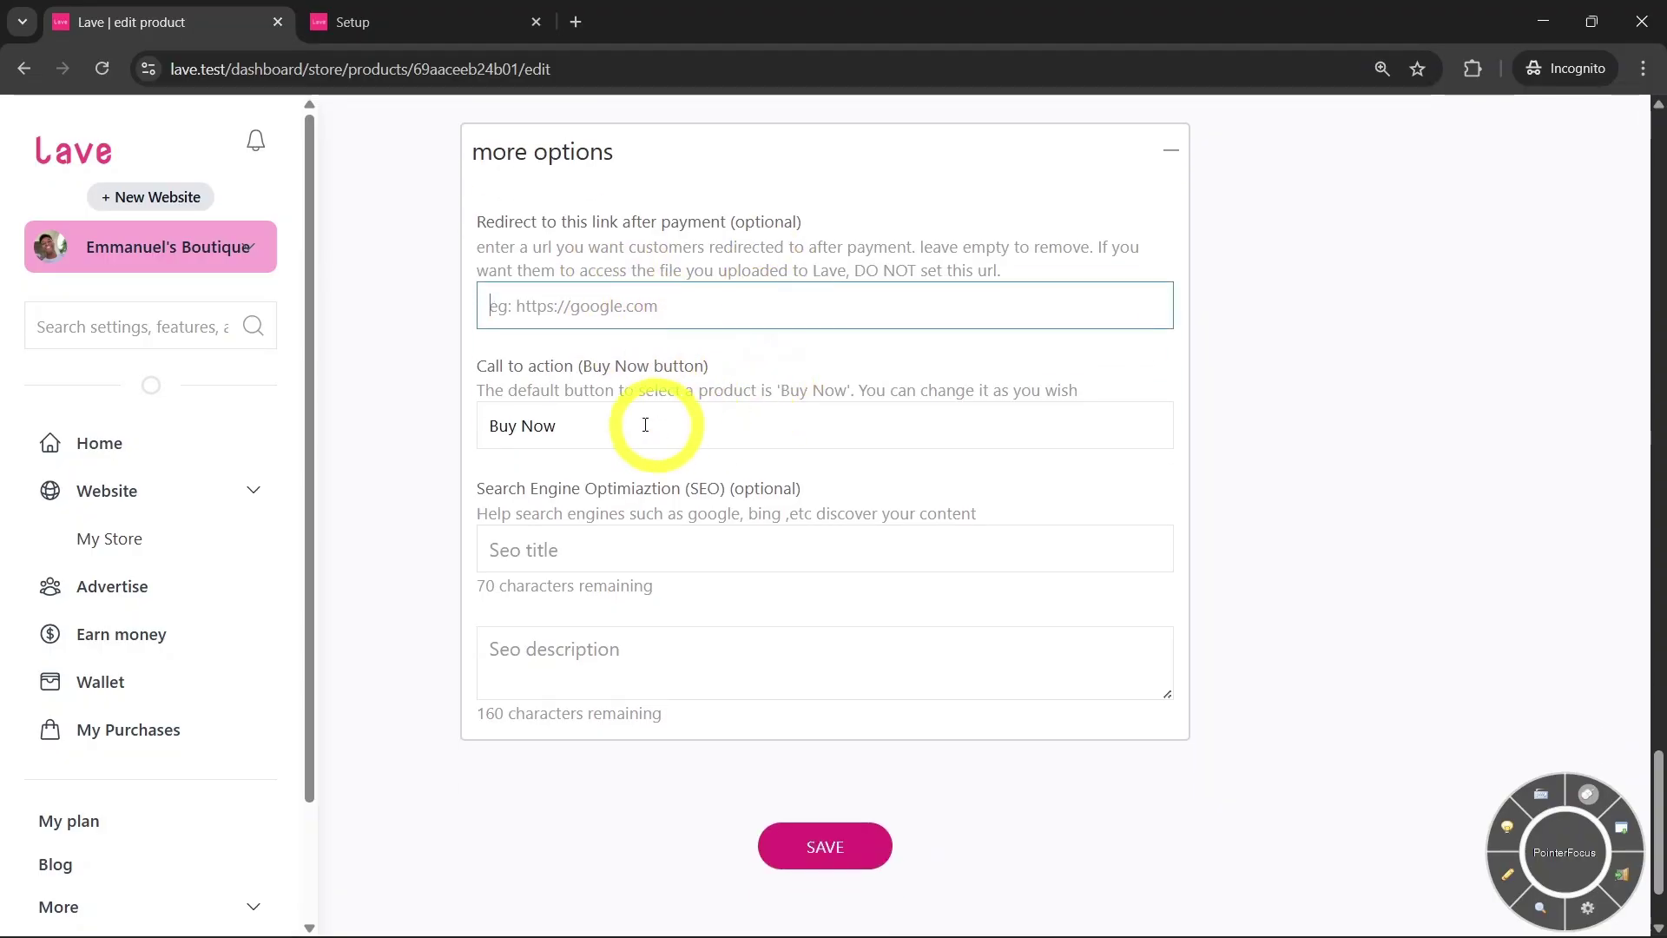
Keep the call-to-action label as Buy Now
click(643, 421)
drag(611, 432, 473, 409)
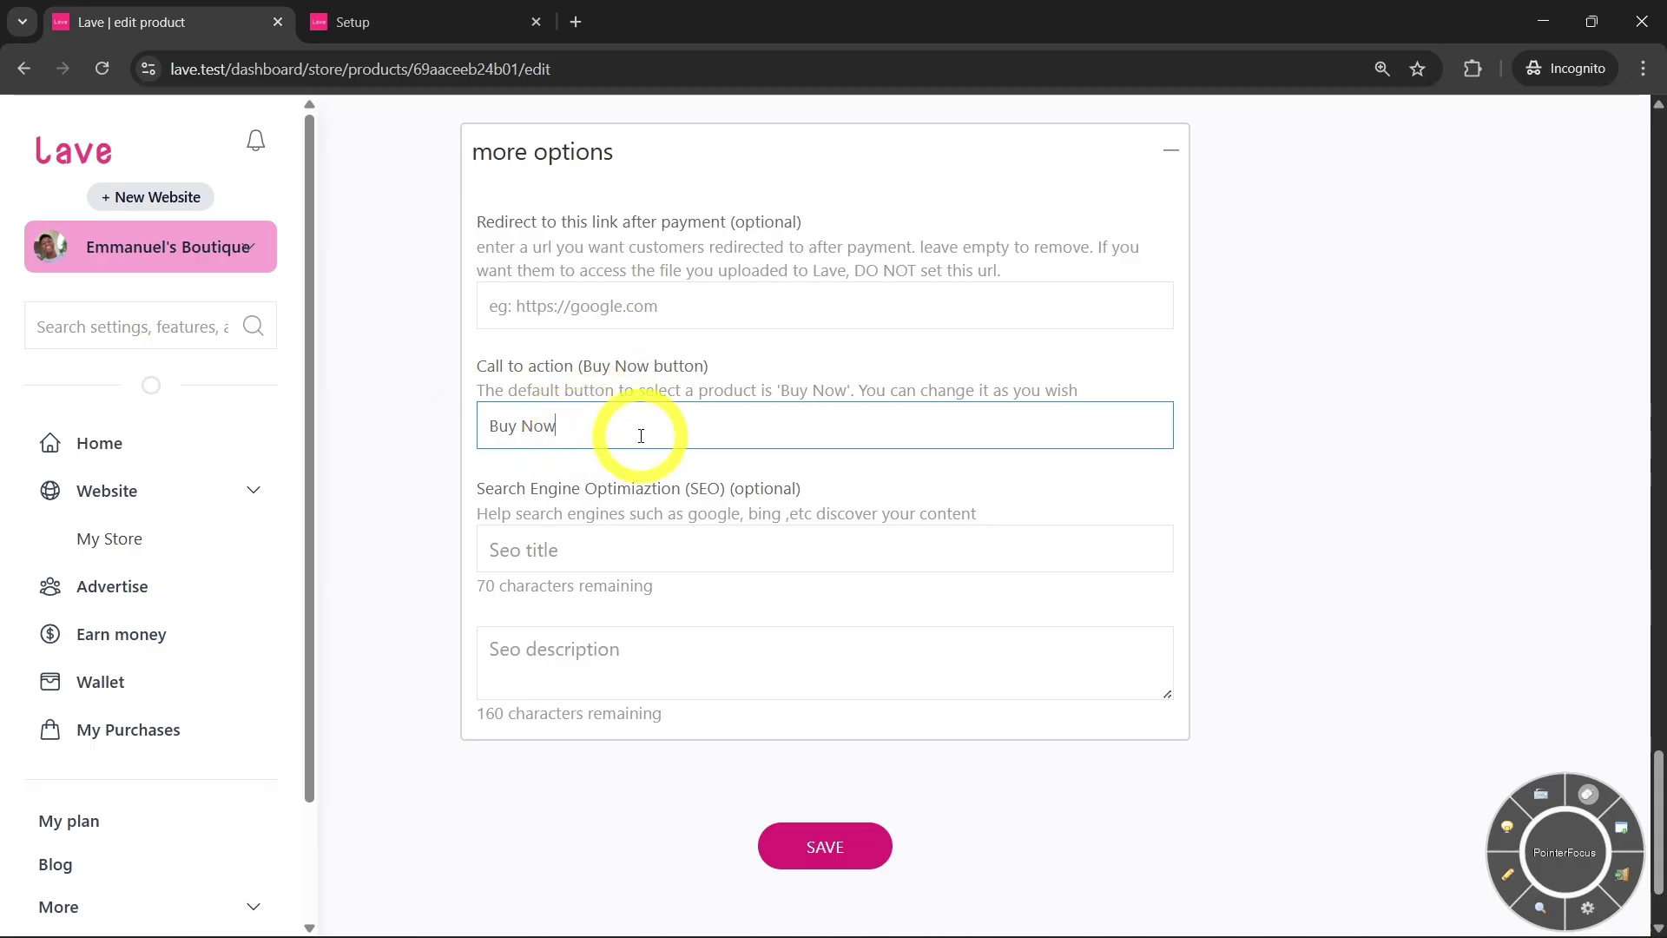
drag(592, 428, 490, 427)
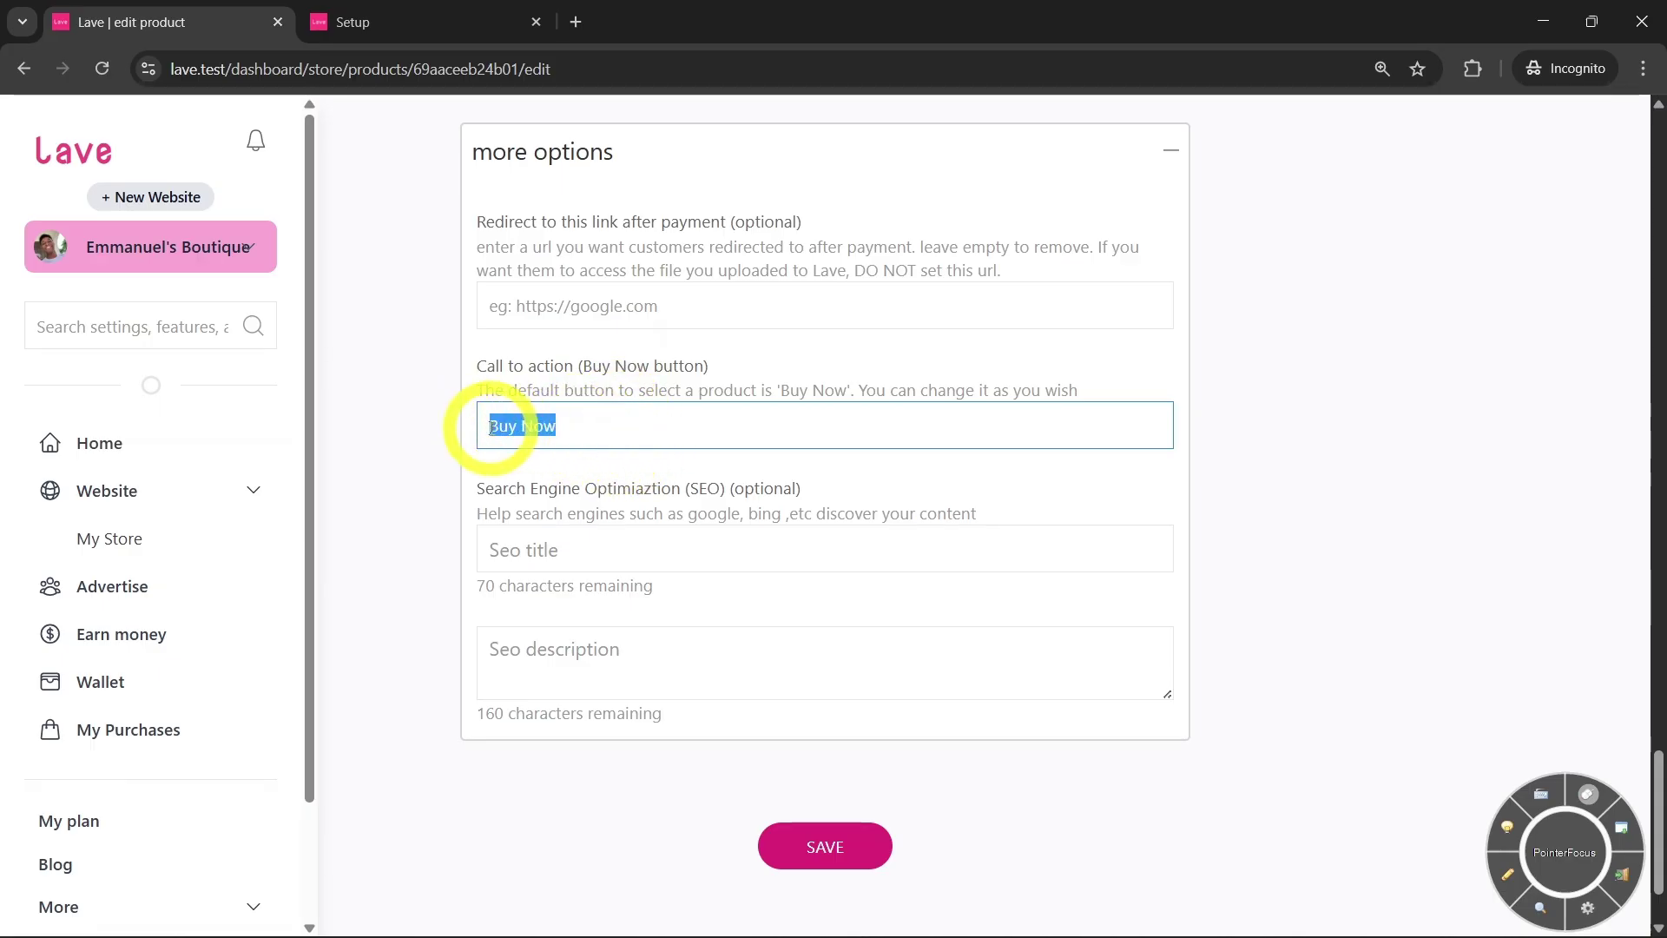
click(606, 425)
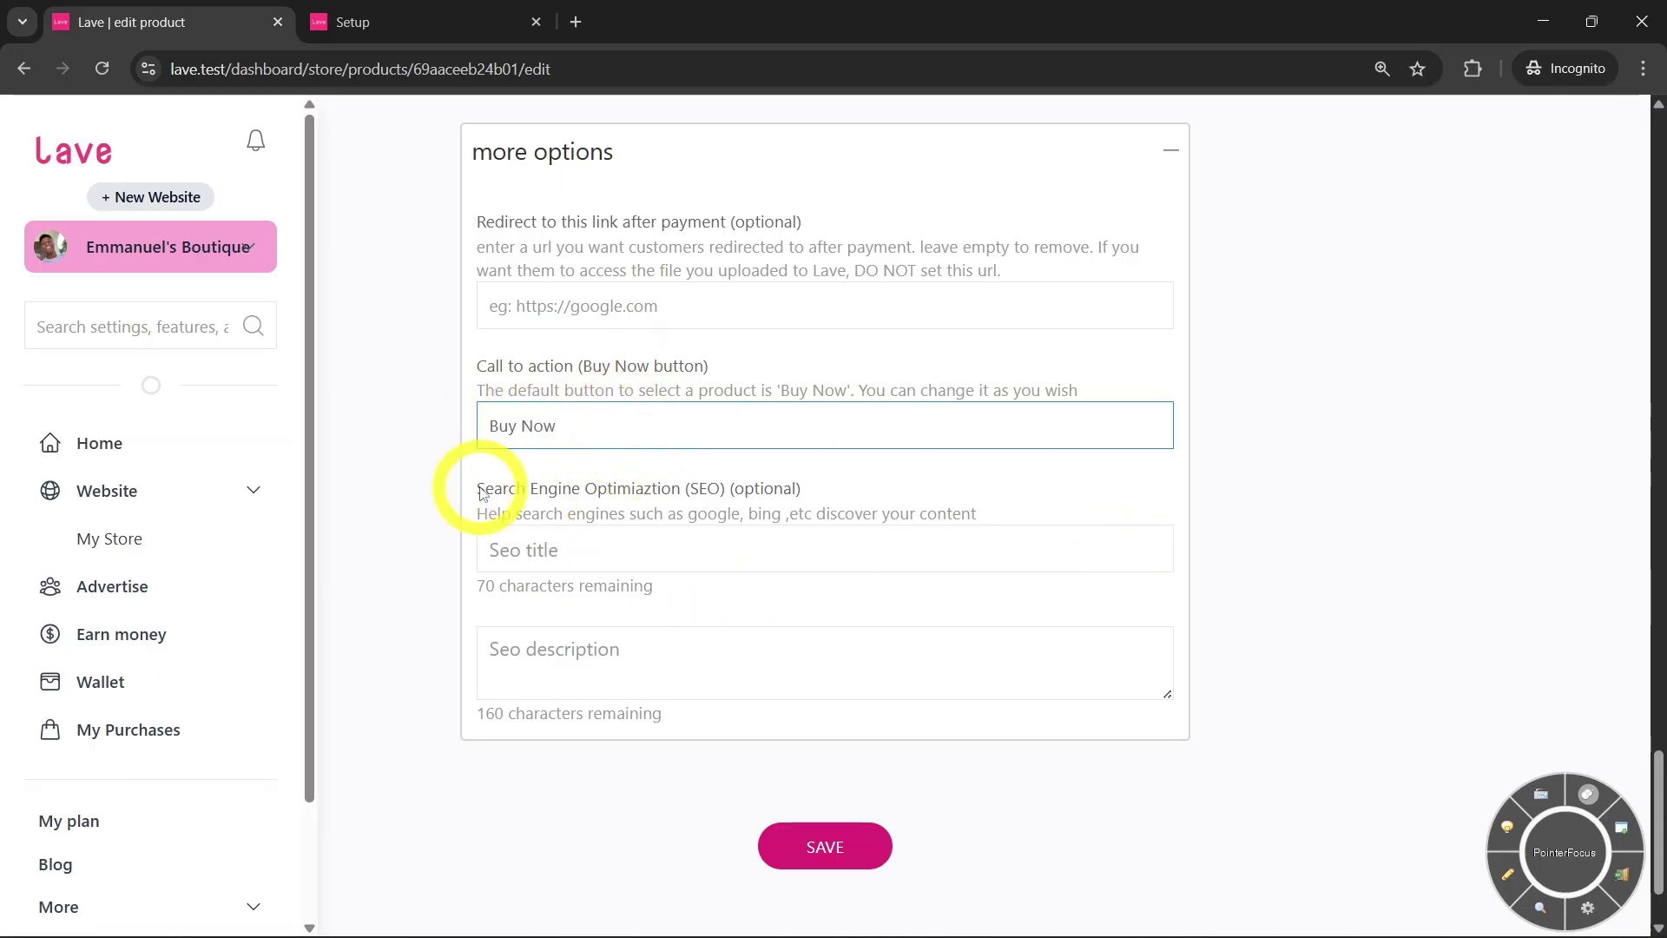
Leave the SEO title and description empty and save the product
drag(483, 493, 688, 484)
click(696, 488)
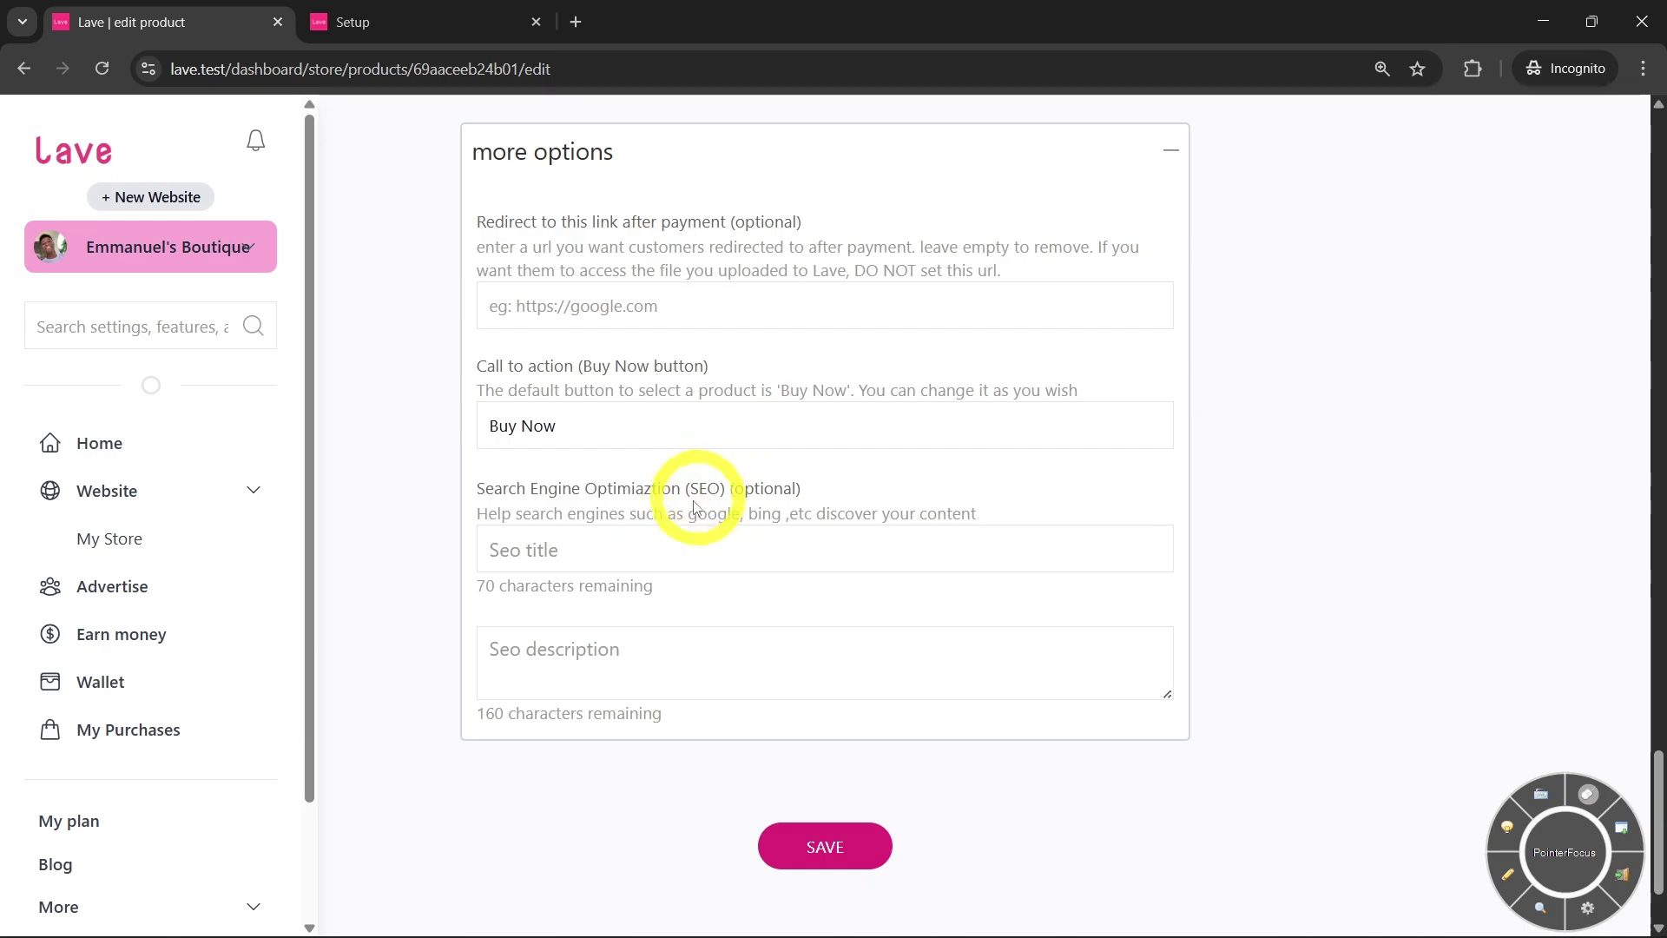
click(654, 547)
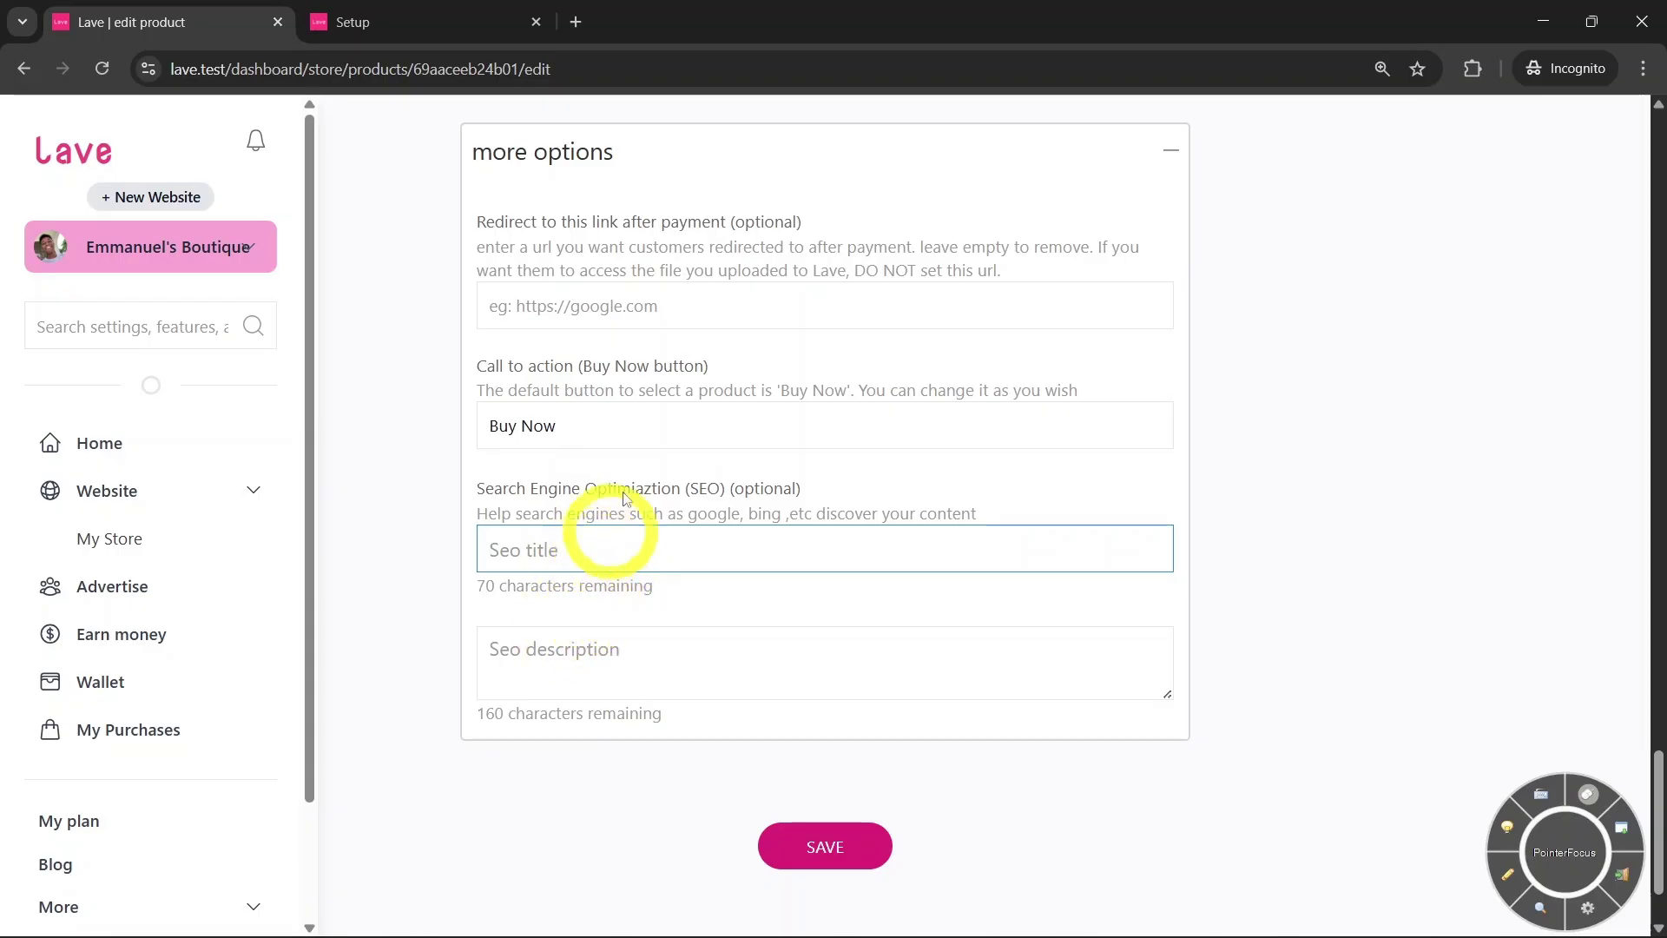
click(634, 647)
click(639, 567)
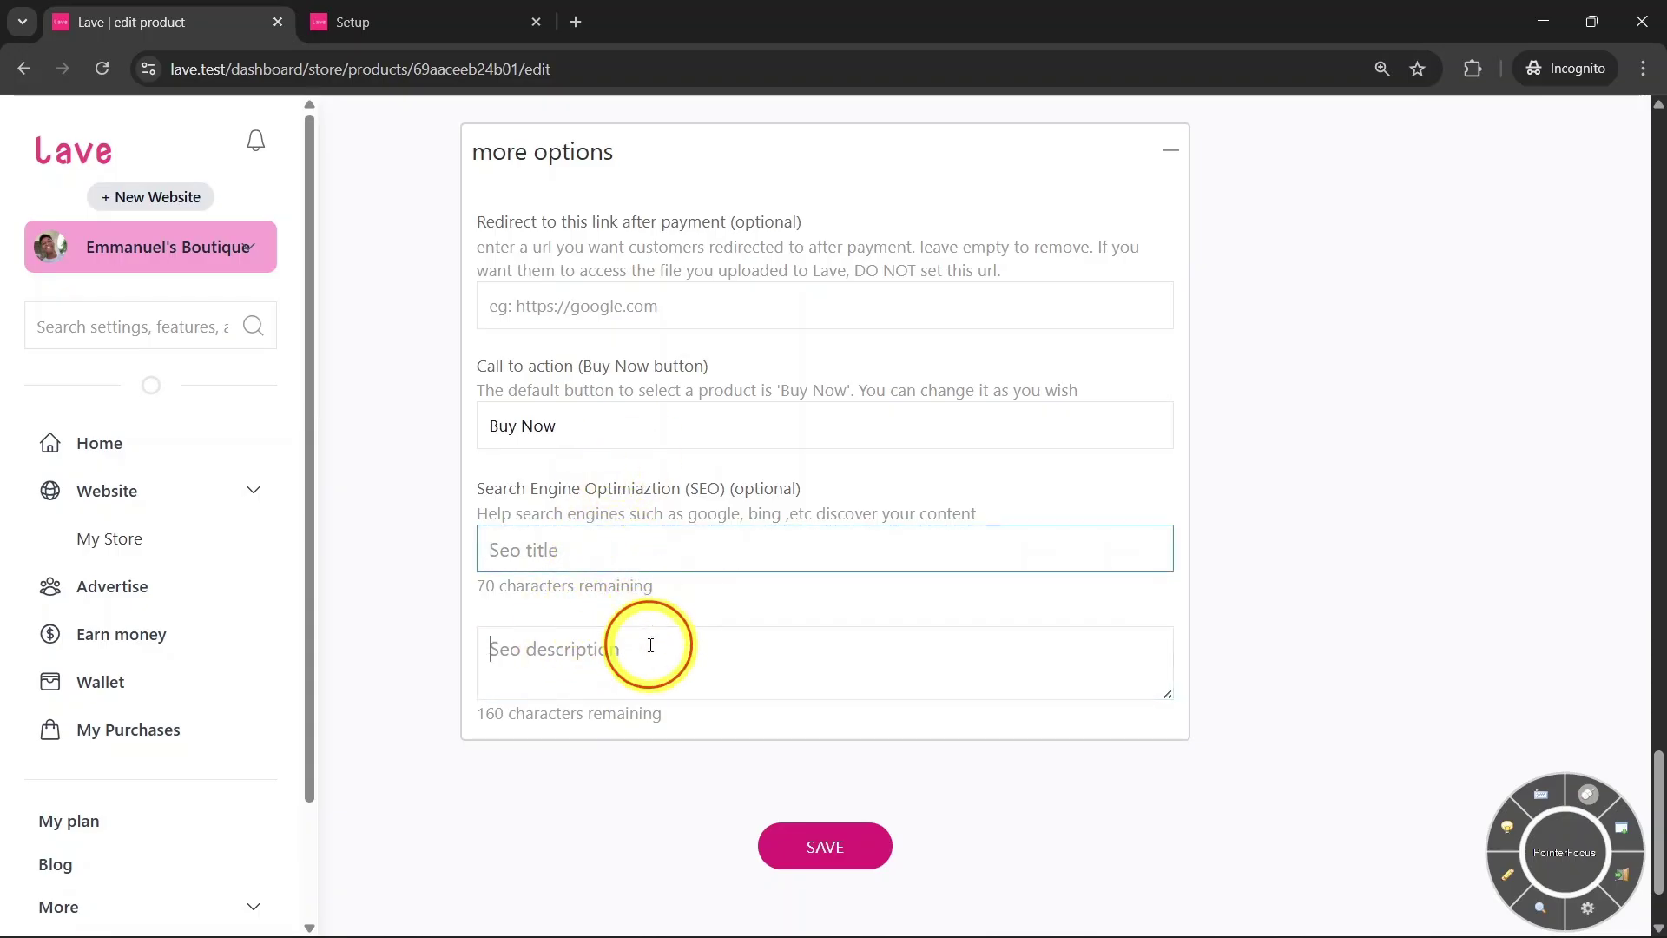
click(651, 645)
scroll(664, 623, up, 2)
scroll(667, 628, down, 4)
click(877, 718)
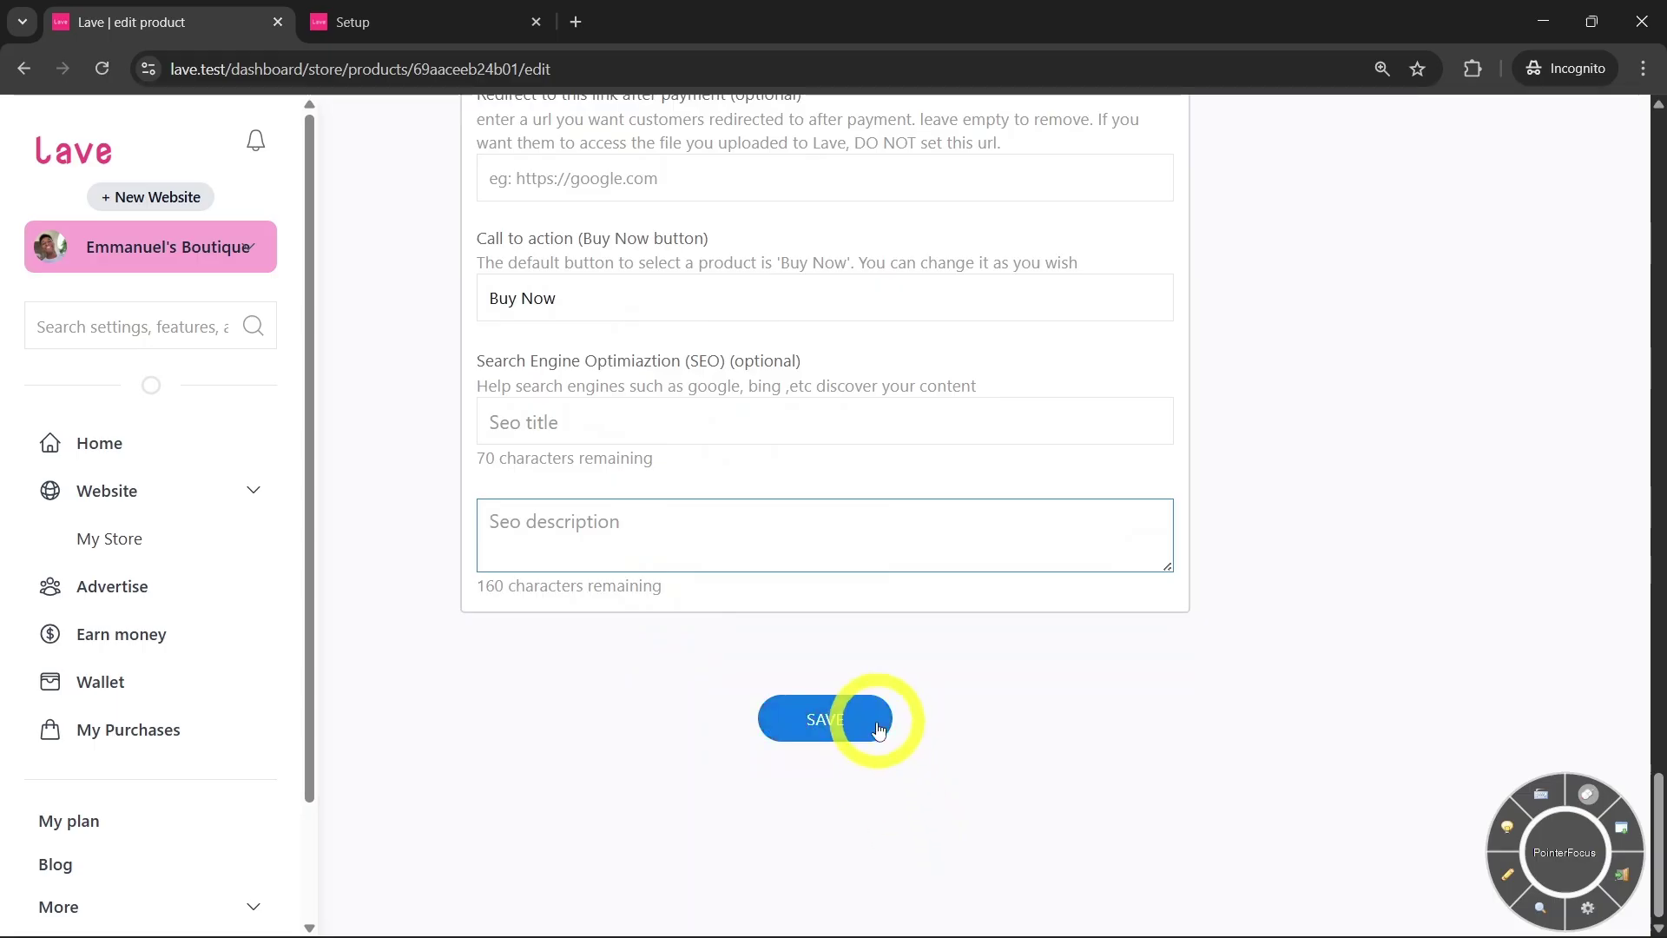
scroll(686, 494, down, 3)
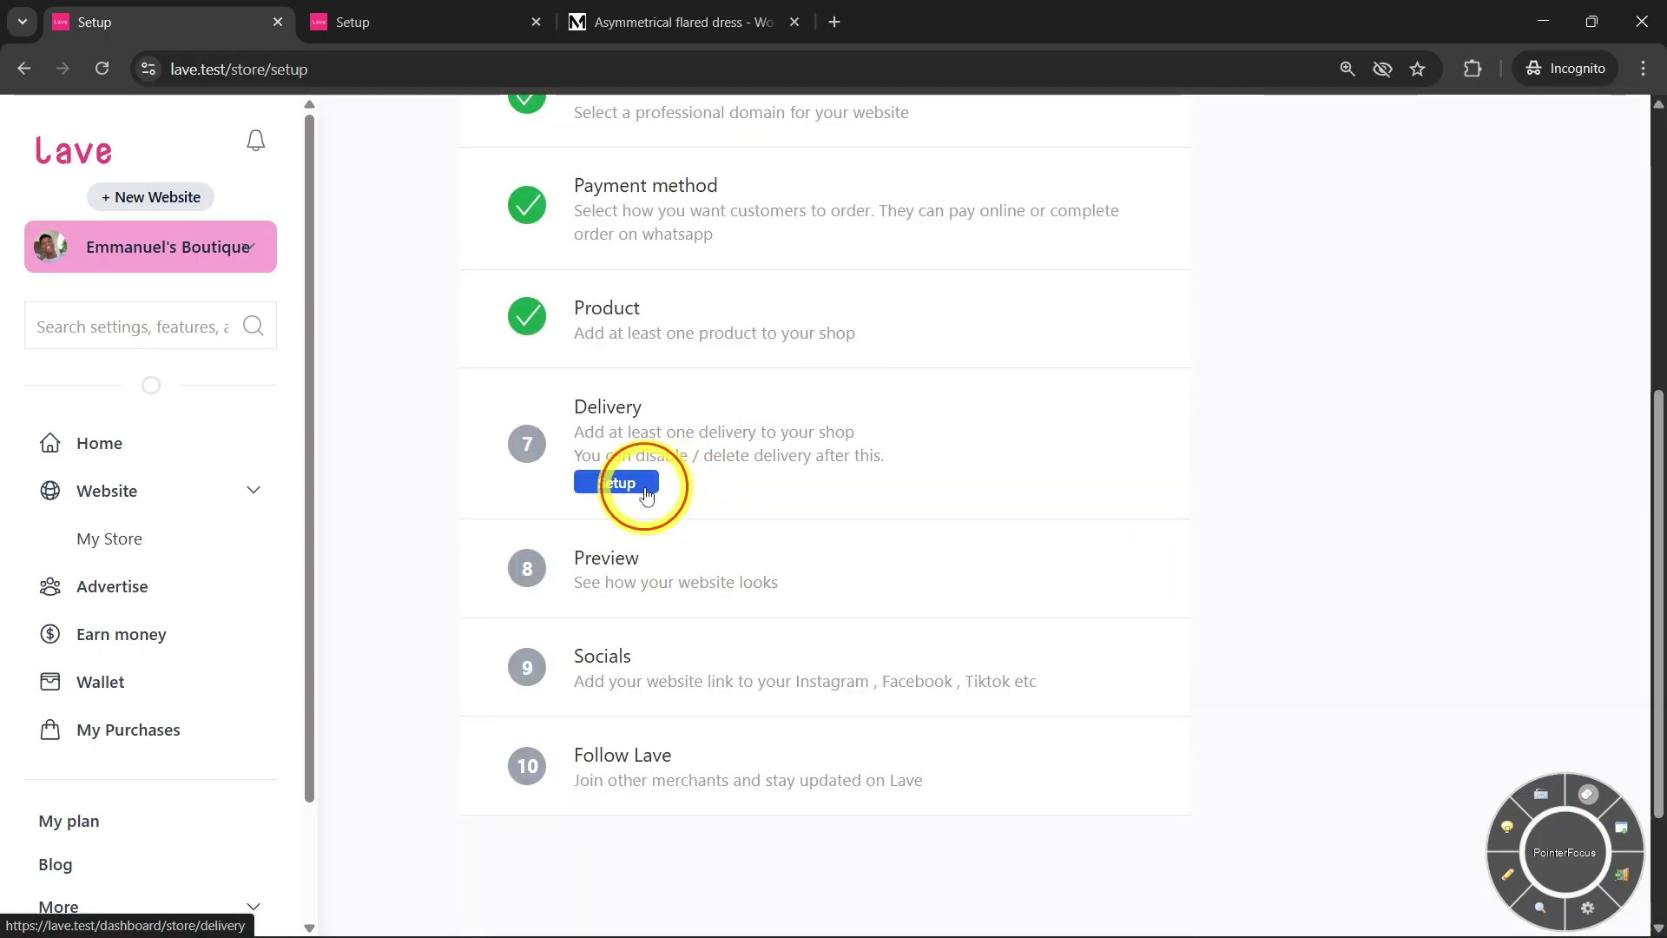
Open the Delivery setup, close the extra dress tab, and start a new delivery option
click(647, 488)
click(794, 22)
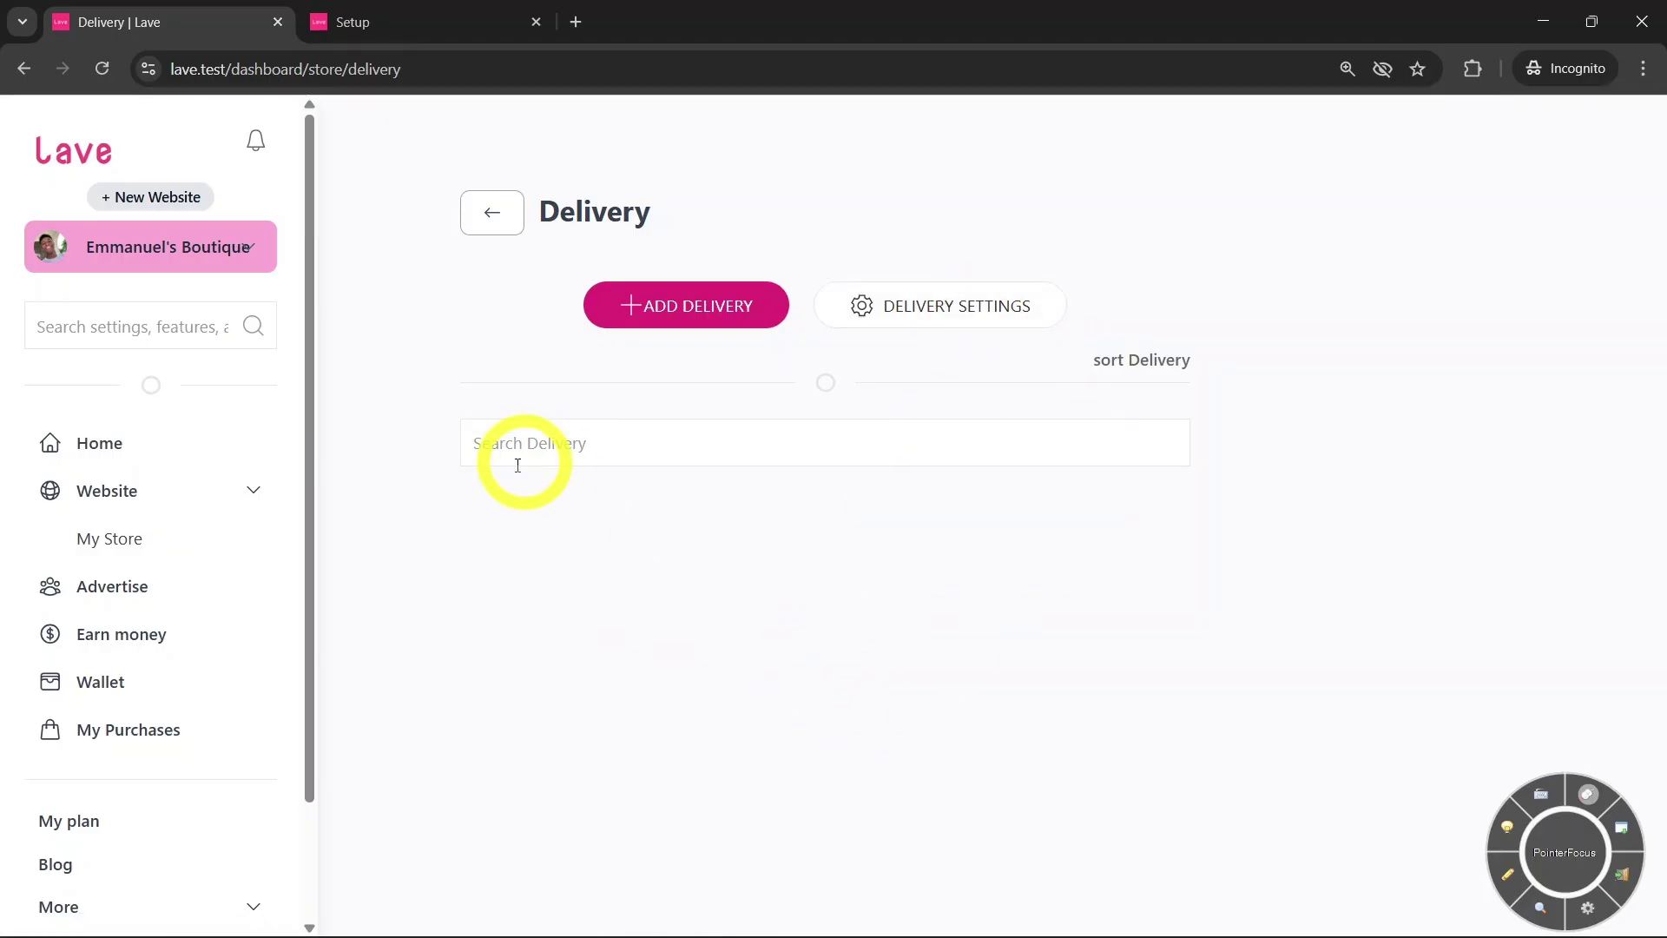
click(682, 321)
Save a Greater Accra delivery option described 'Delivery within Greater Accra' priced GHS 80
click(564, 498)
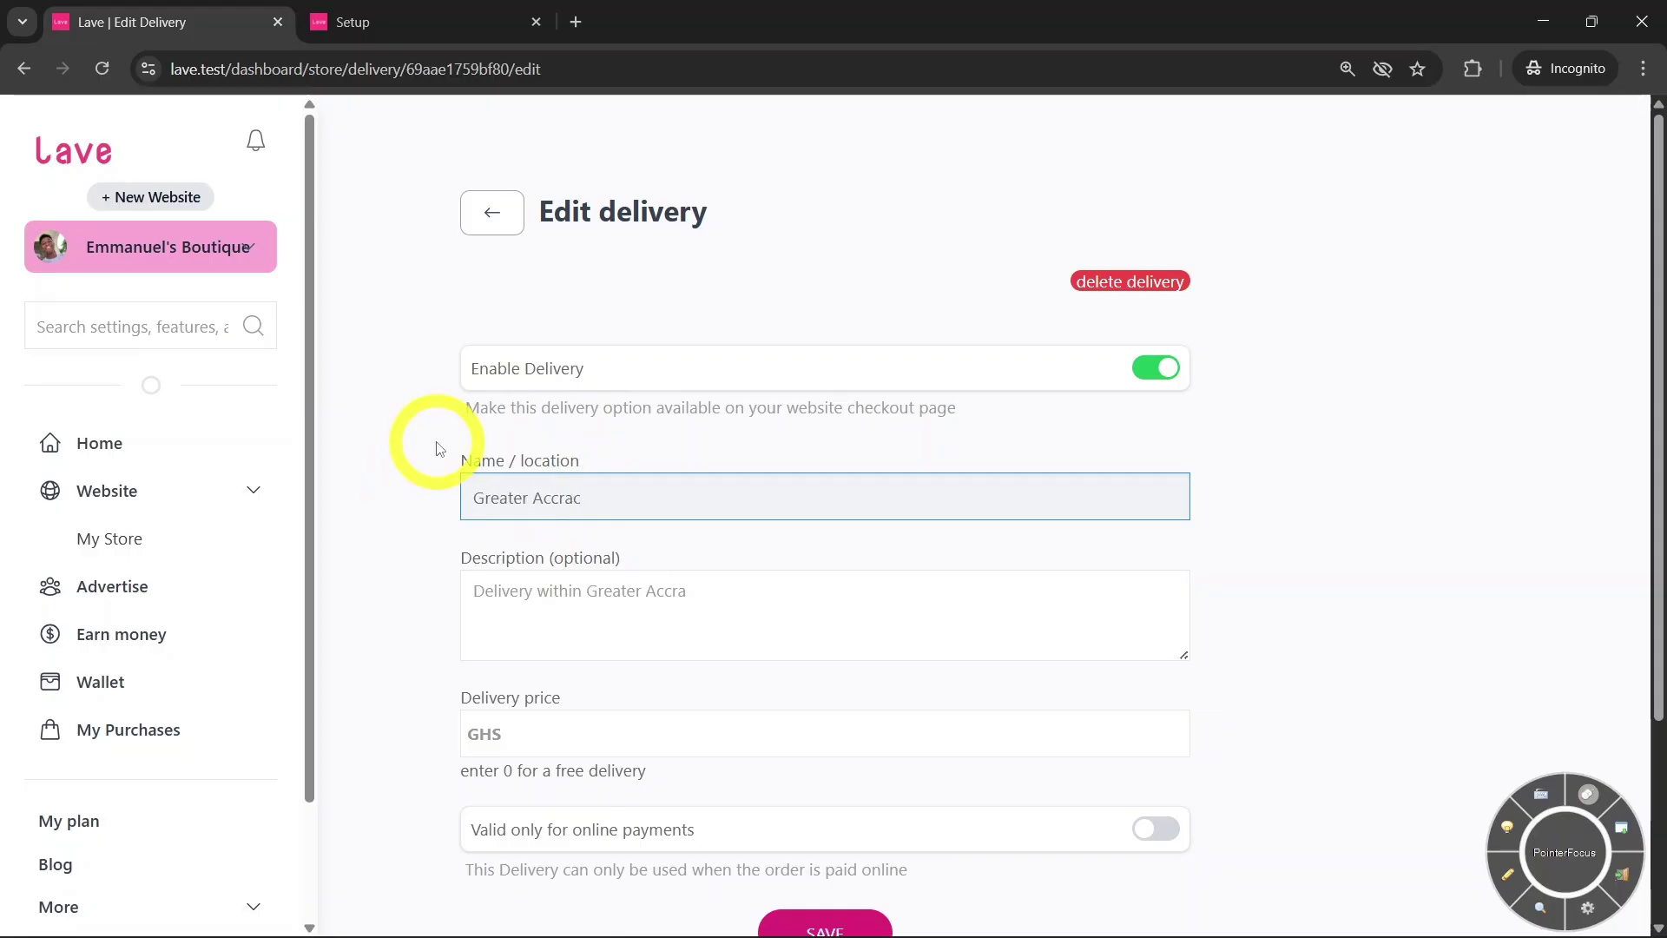
click(565, 620)
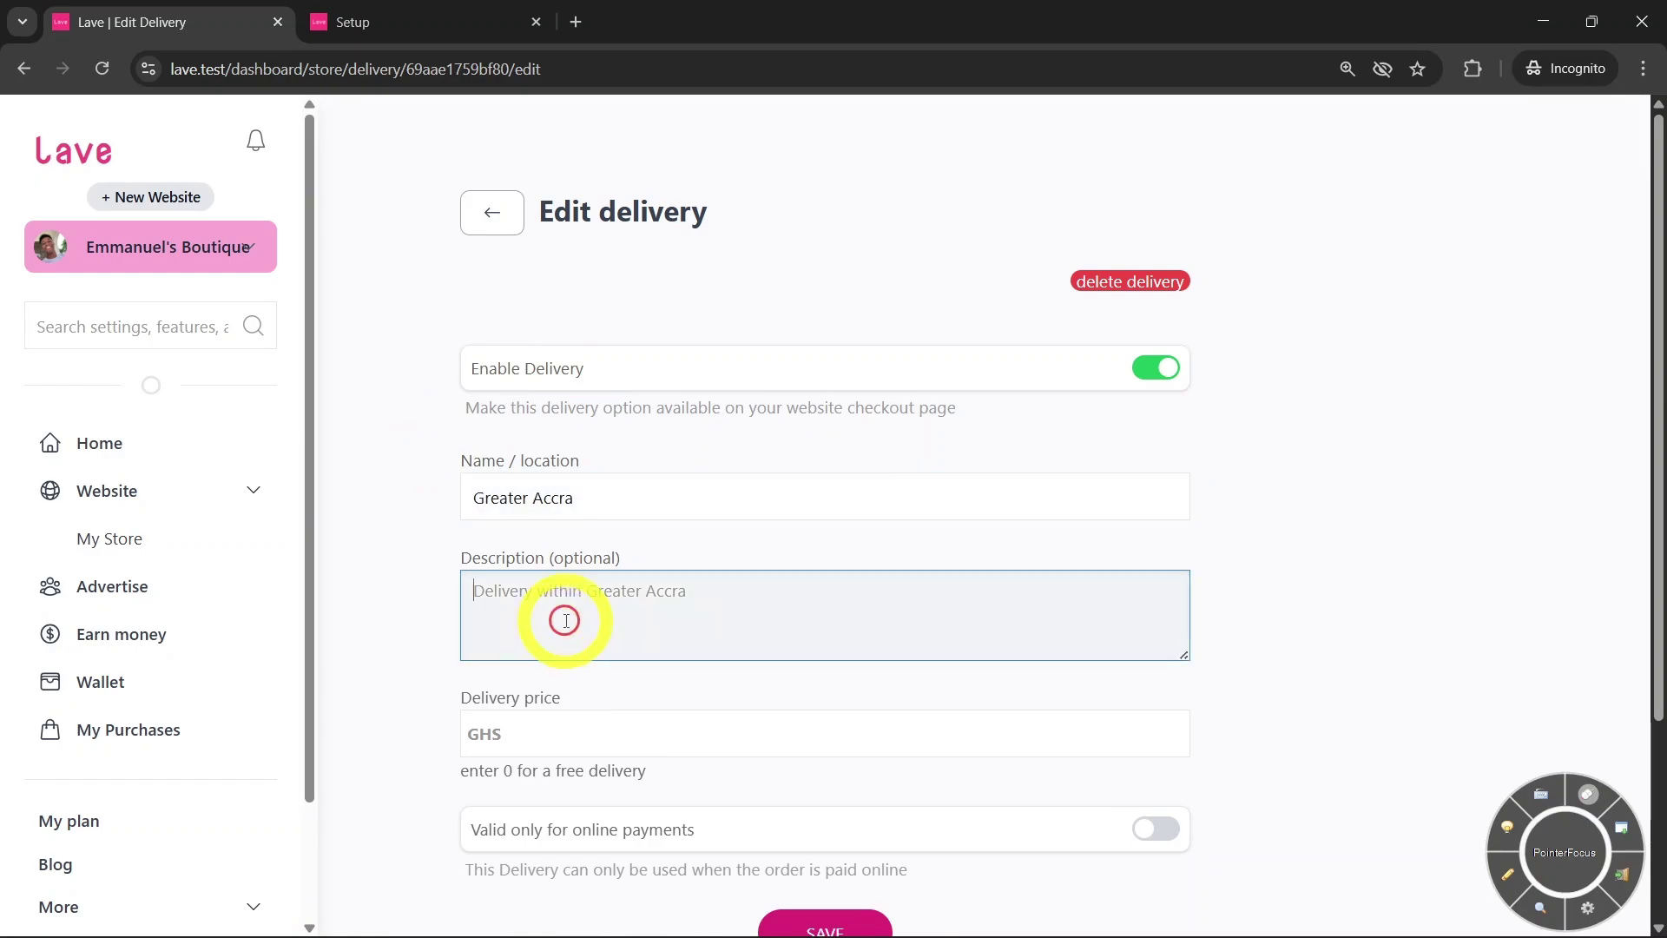
text(Delvery within Greater Accra)
click(533, 598)
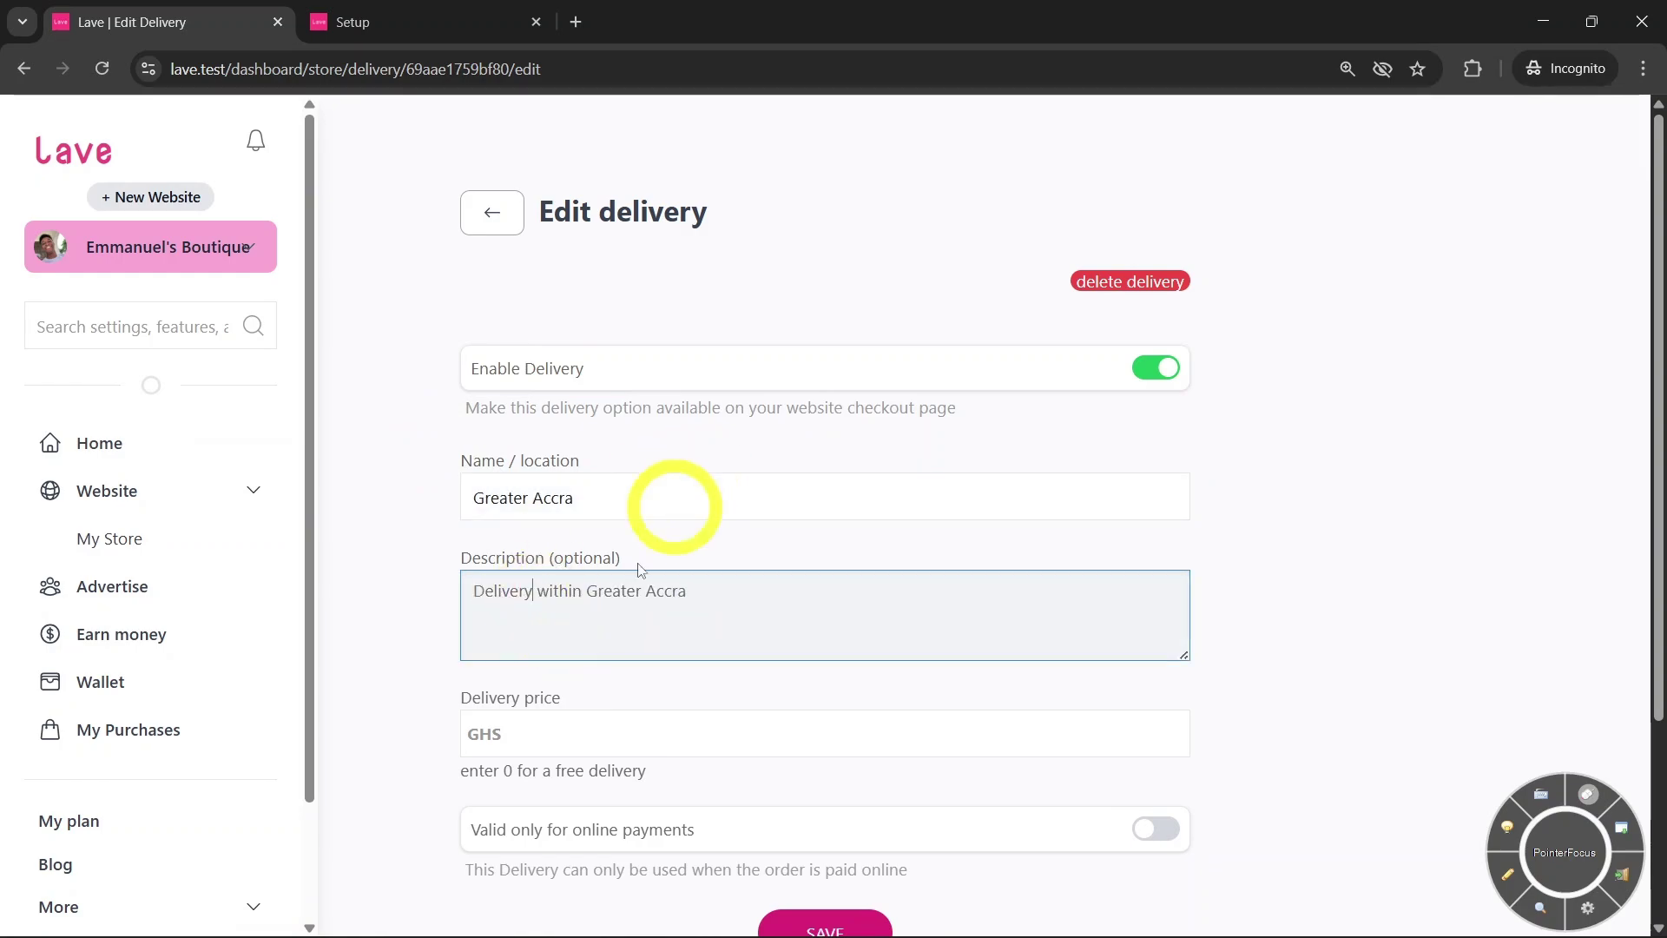
click(562, 730)
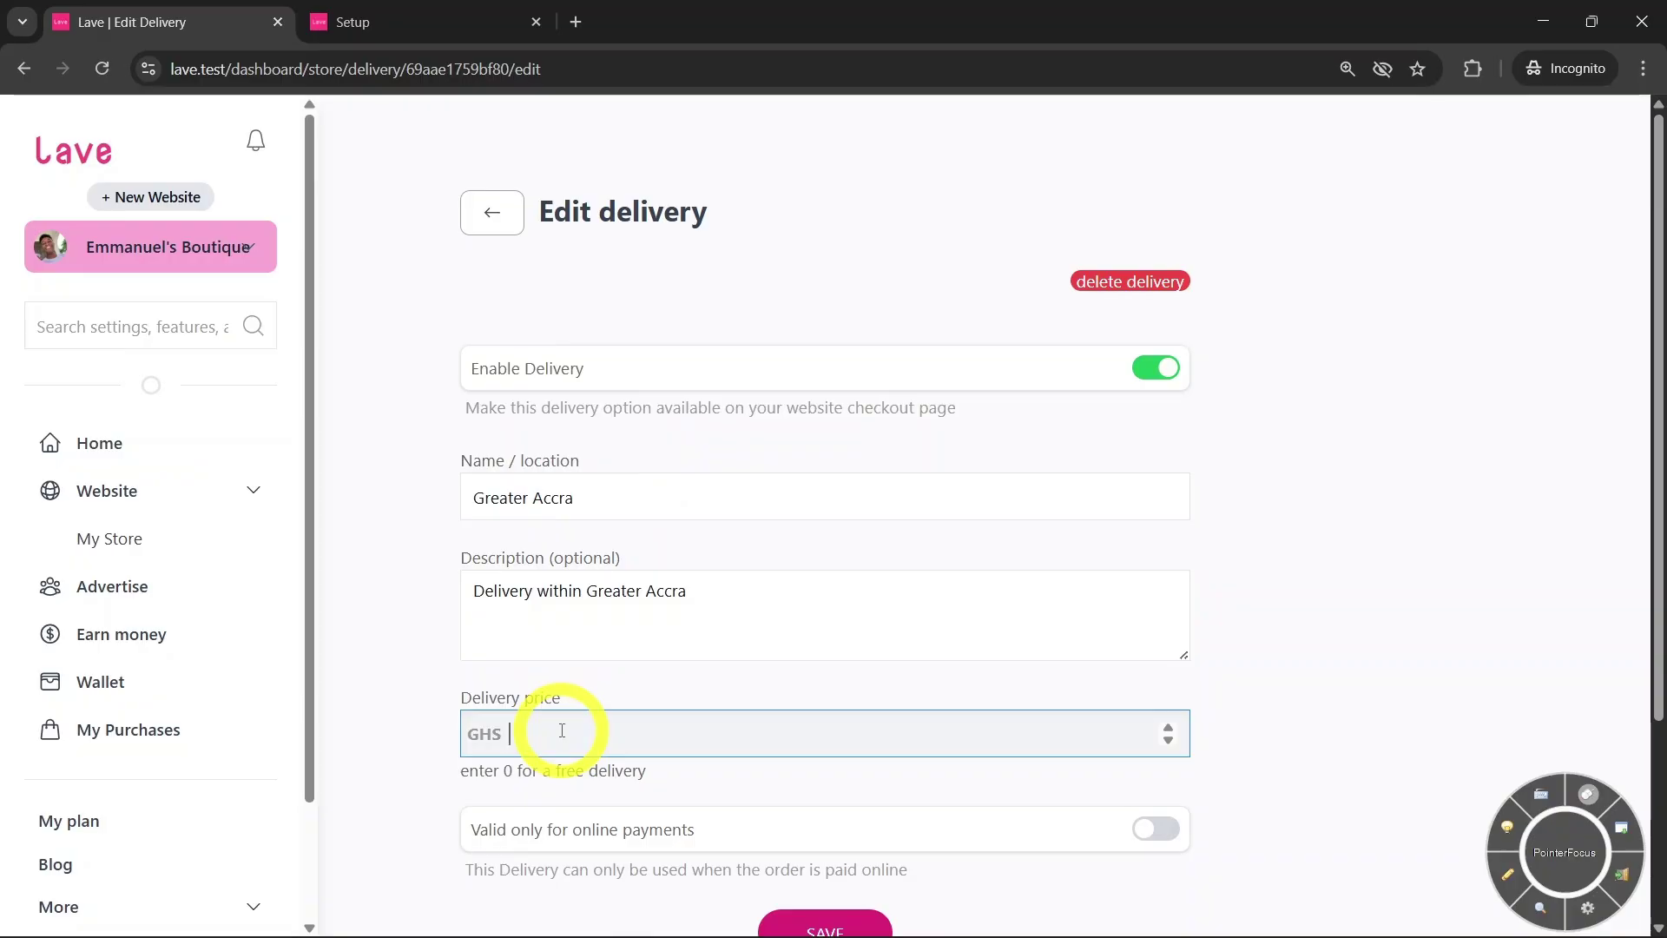
text(80)
scroll(660, 660, down, 1)
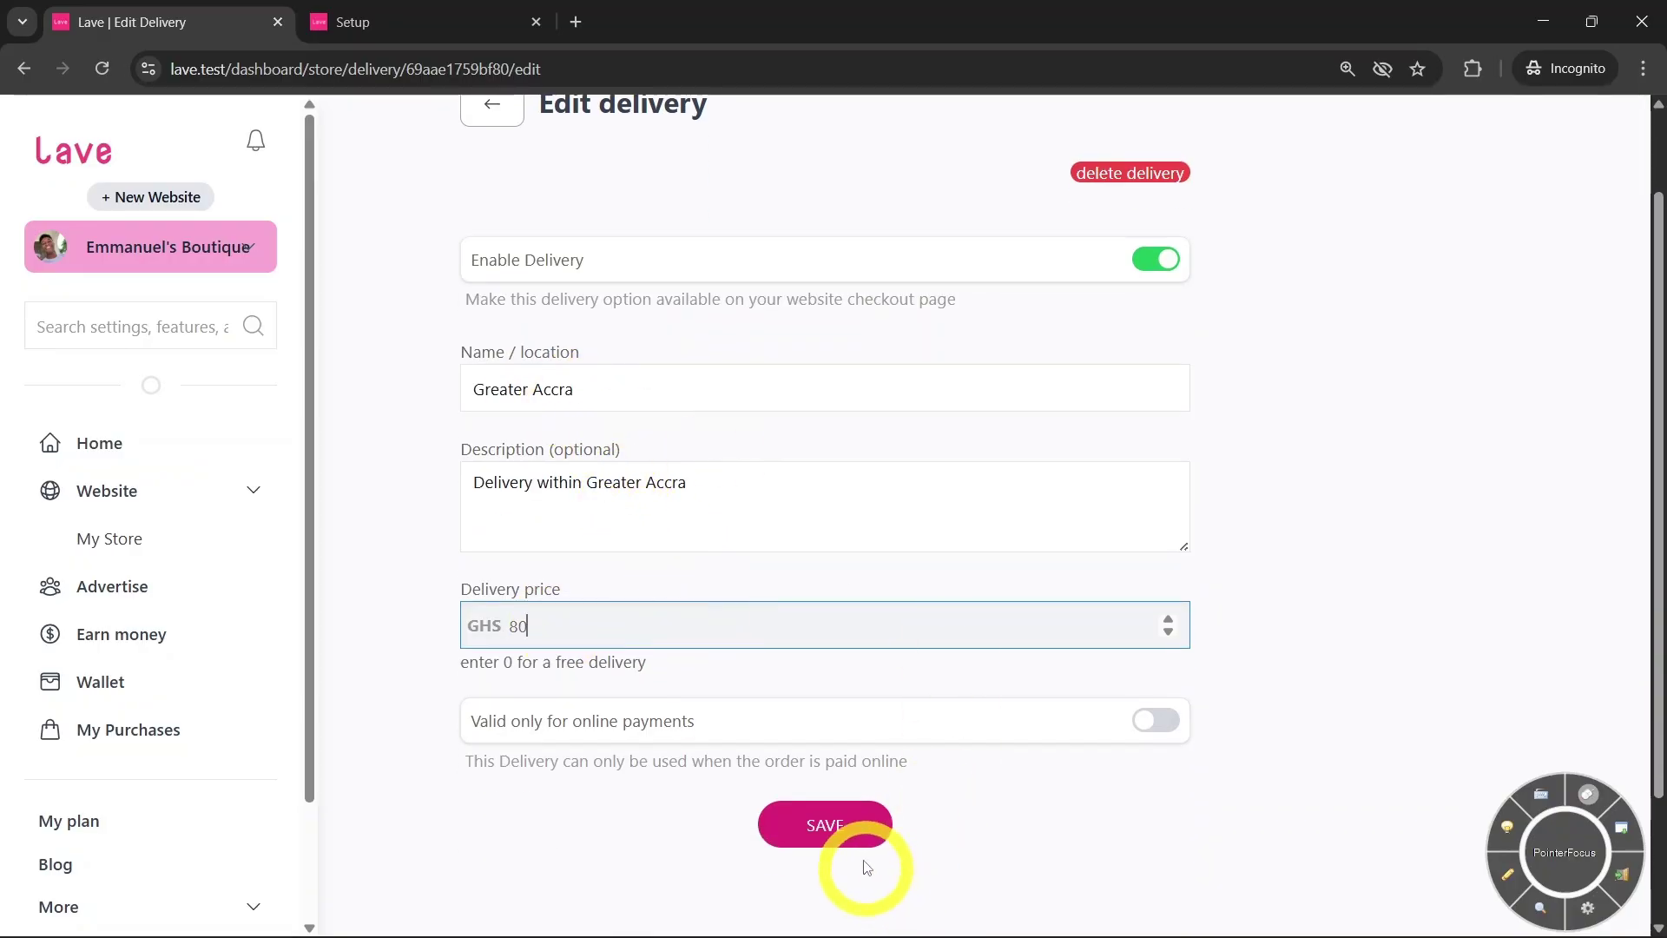
click(855, 833)
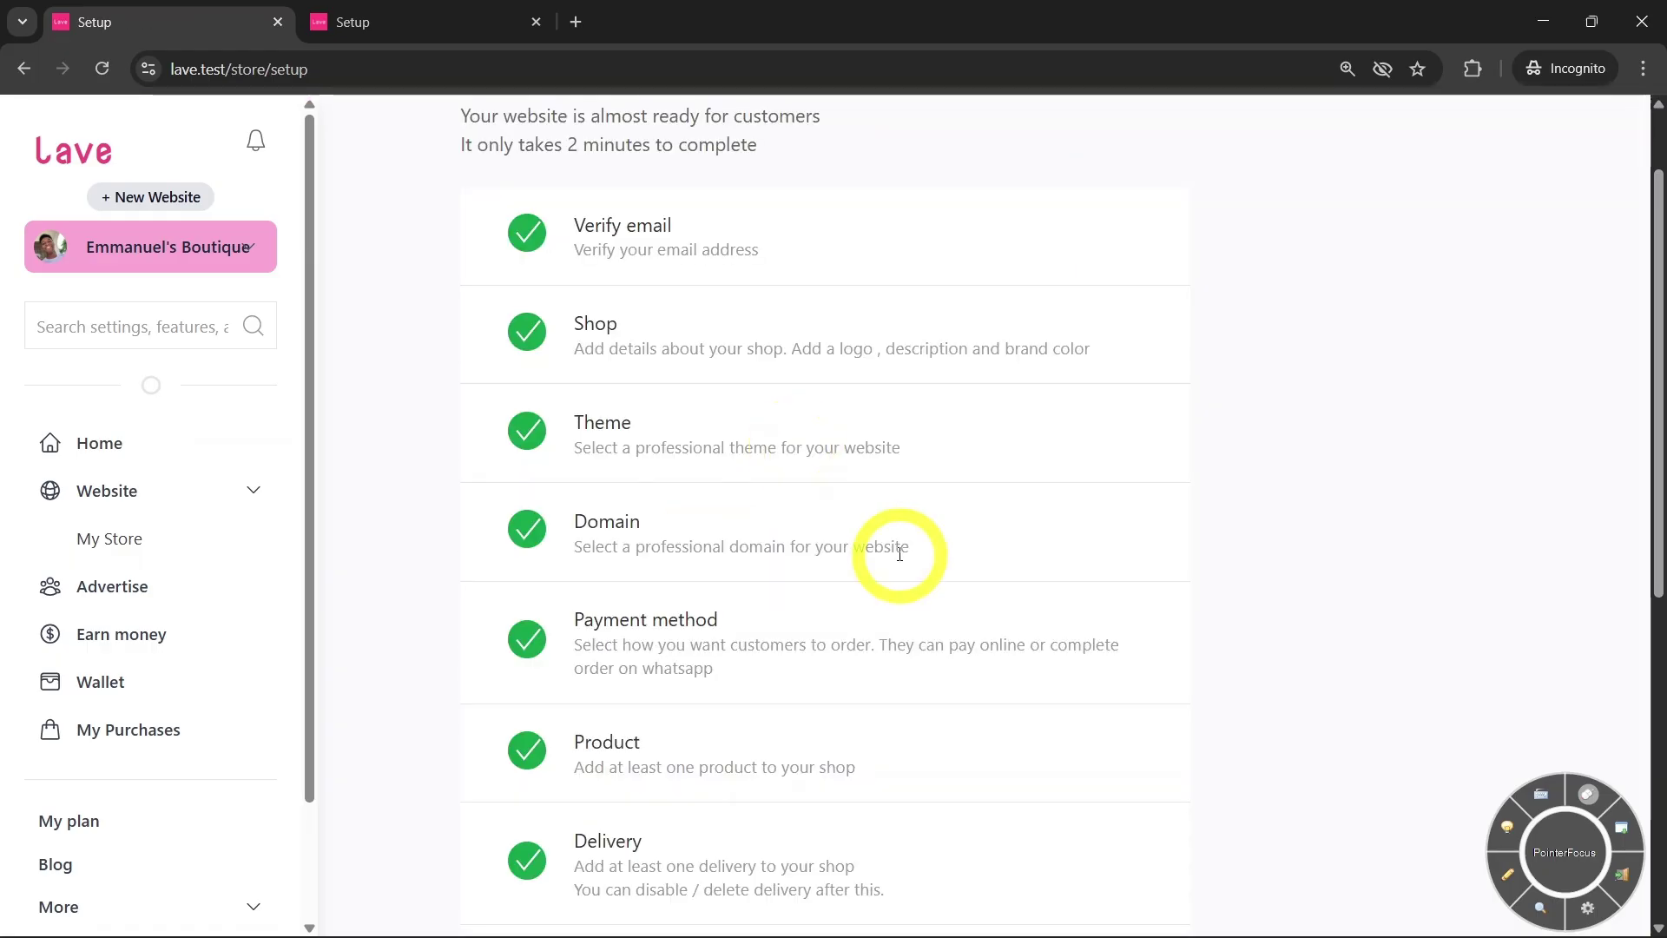
Open the Preview step and launch the live store in a new tab
scroll(899, 556, down, 3)
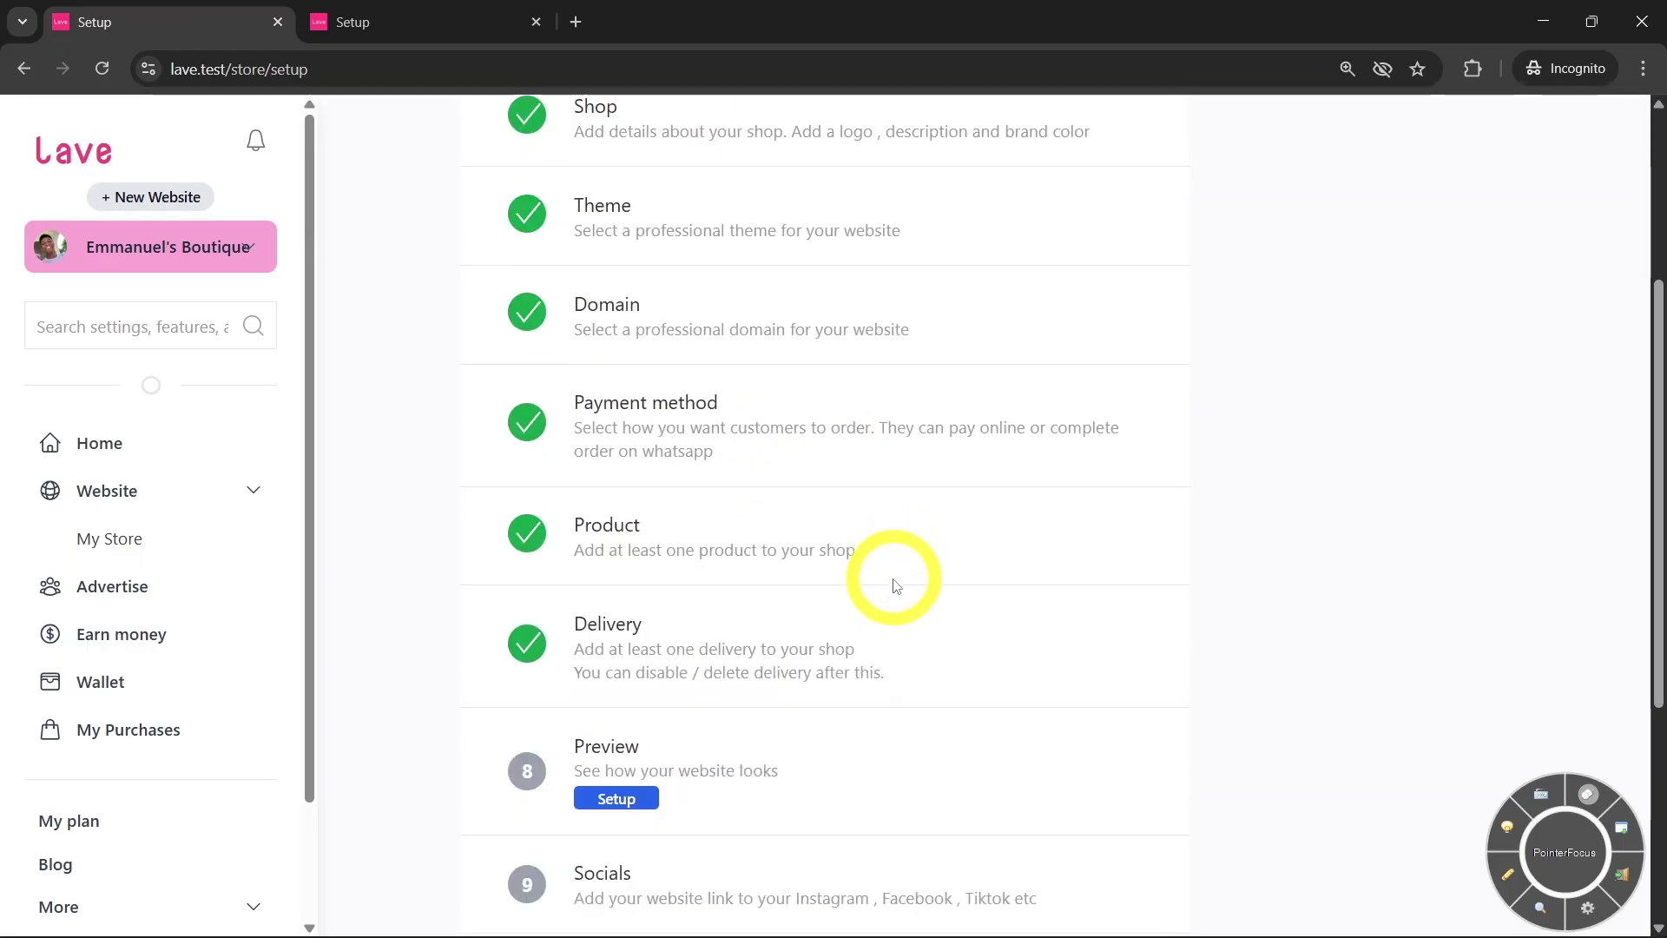
scroll(860, 542, down, 3)
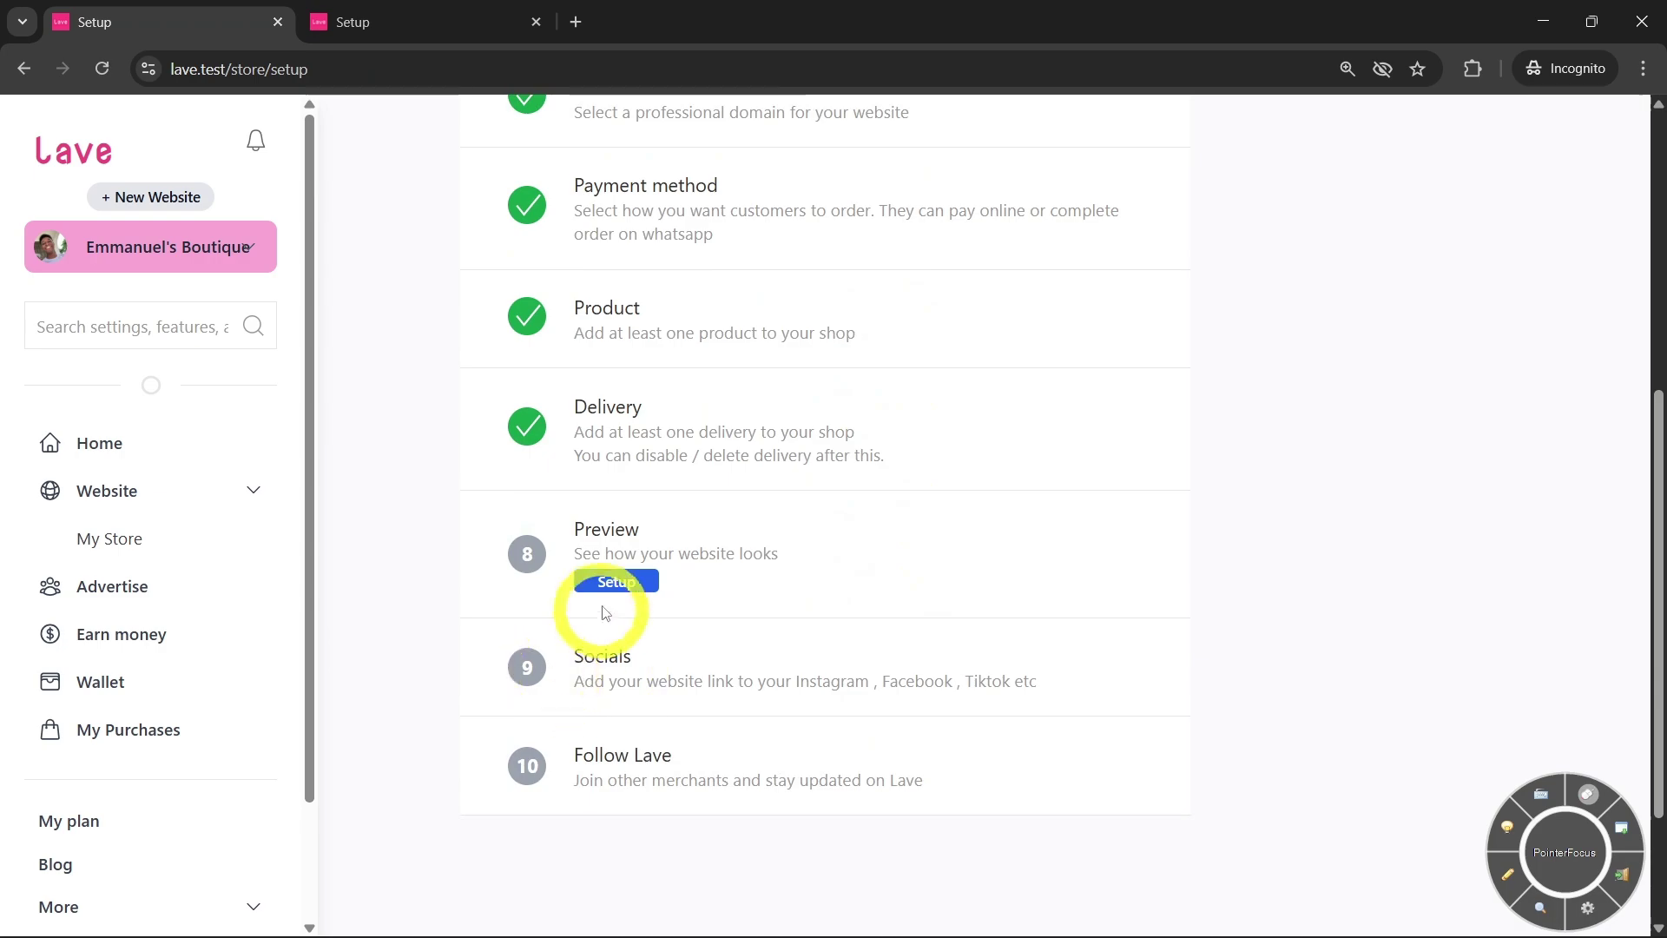
click(612, 585)
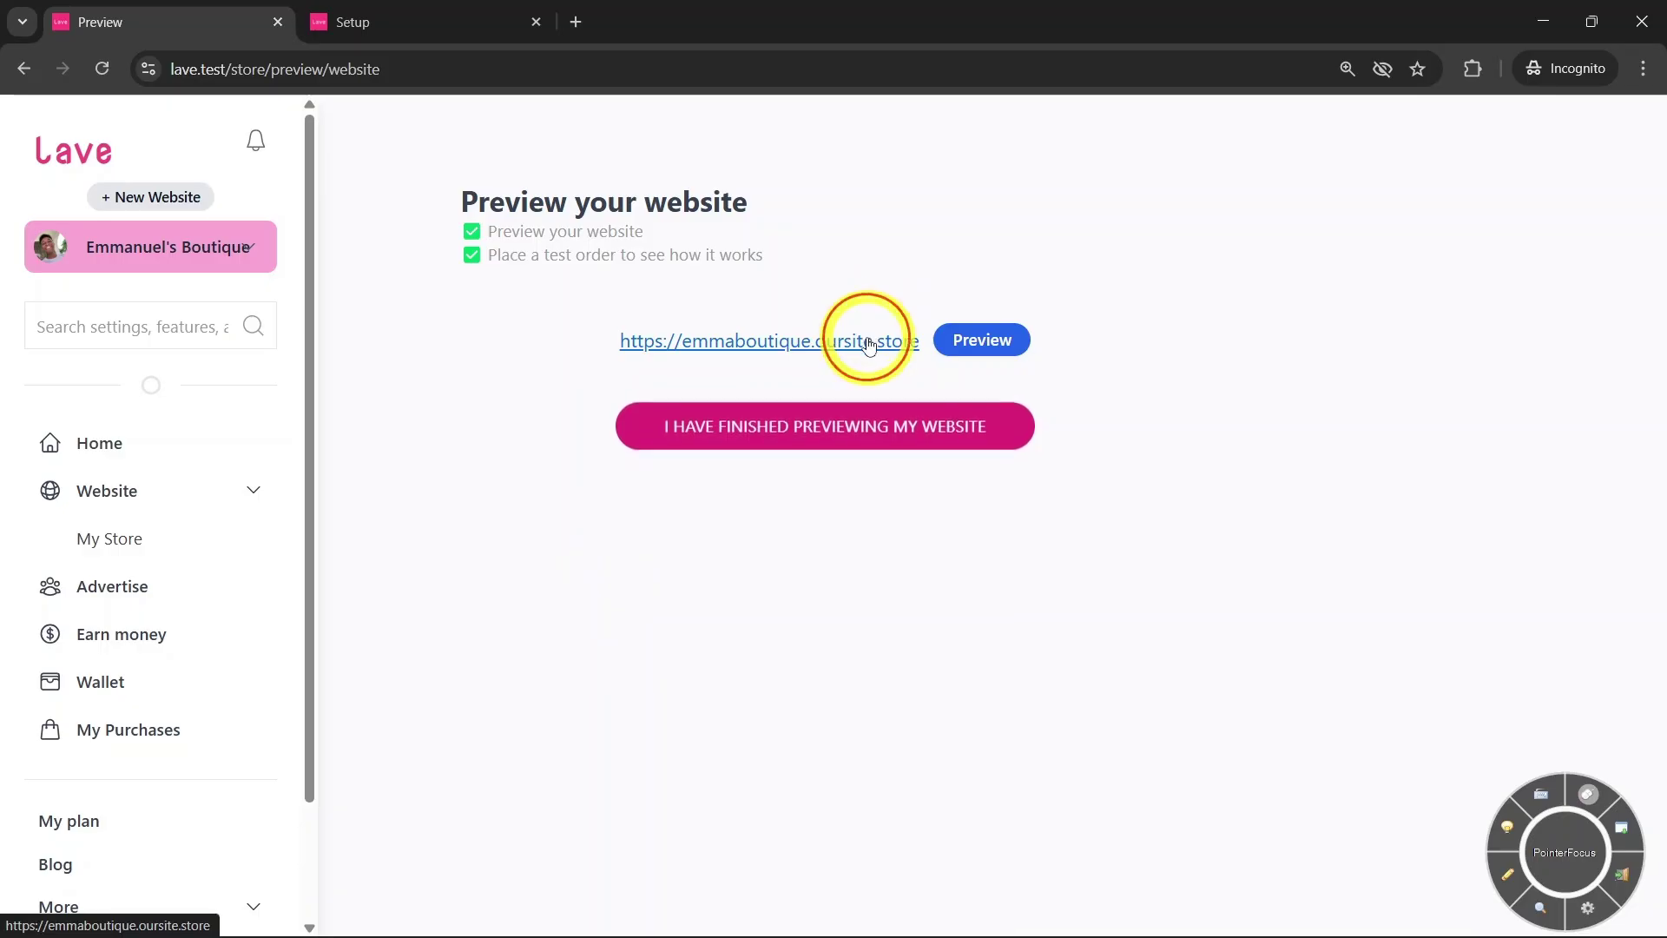
click(868, 340)
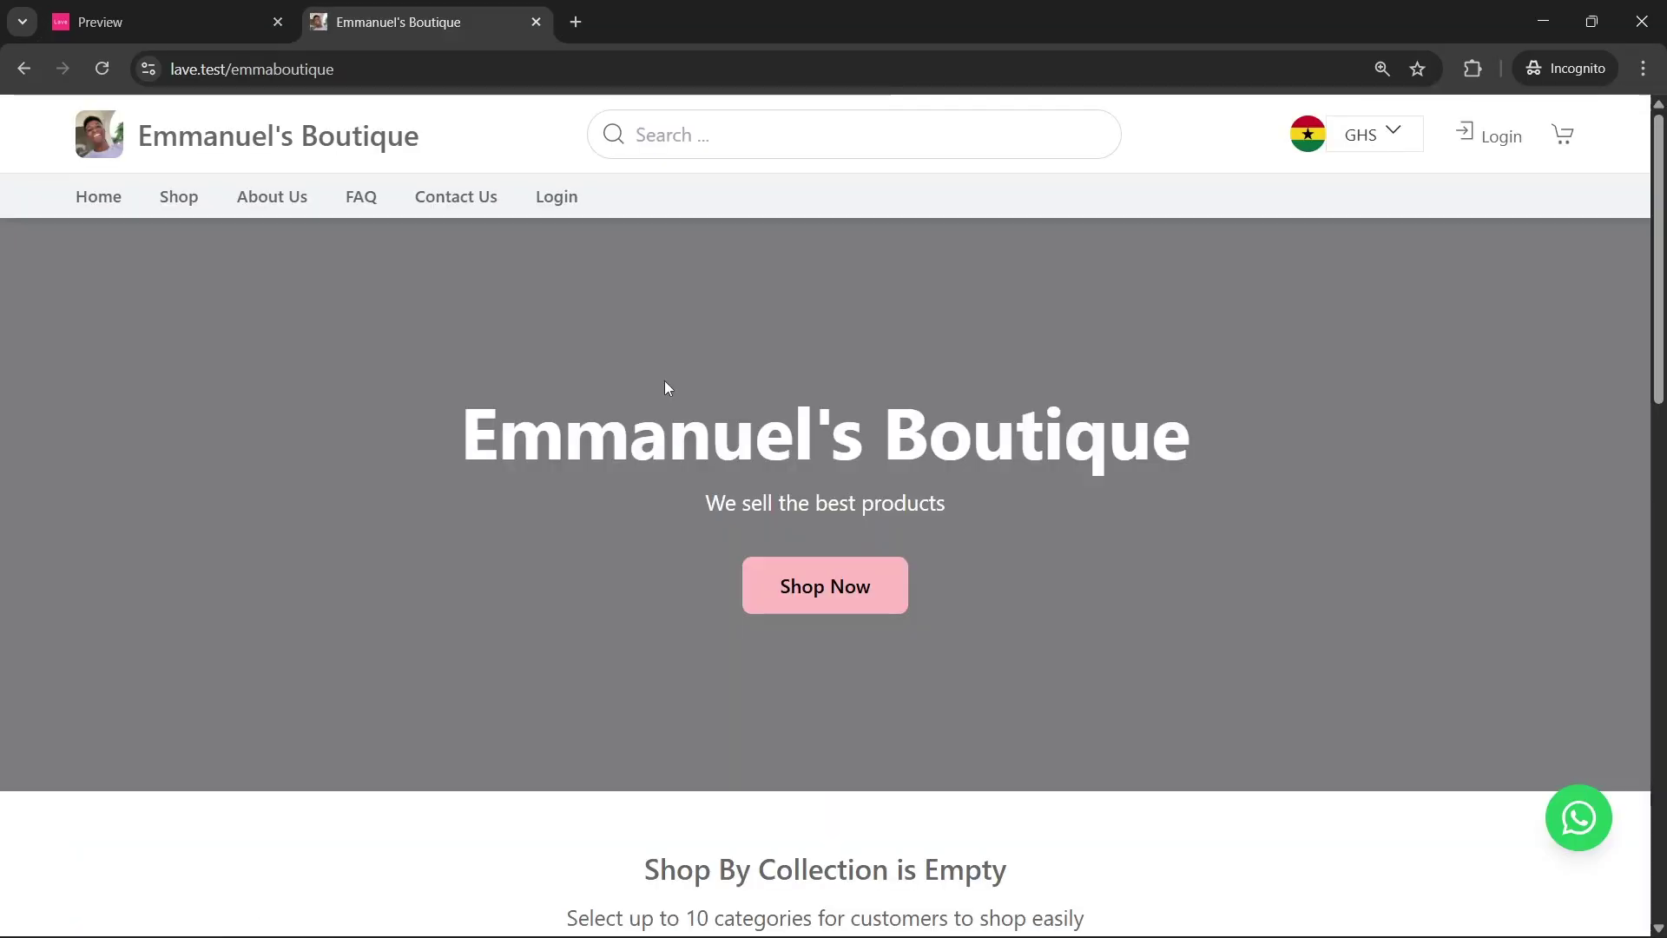
scroll(376, 415, down, 15)
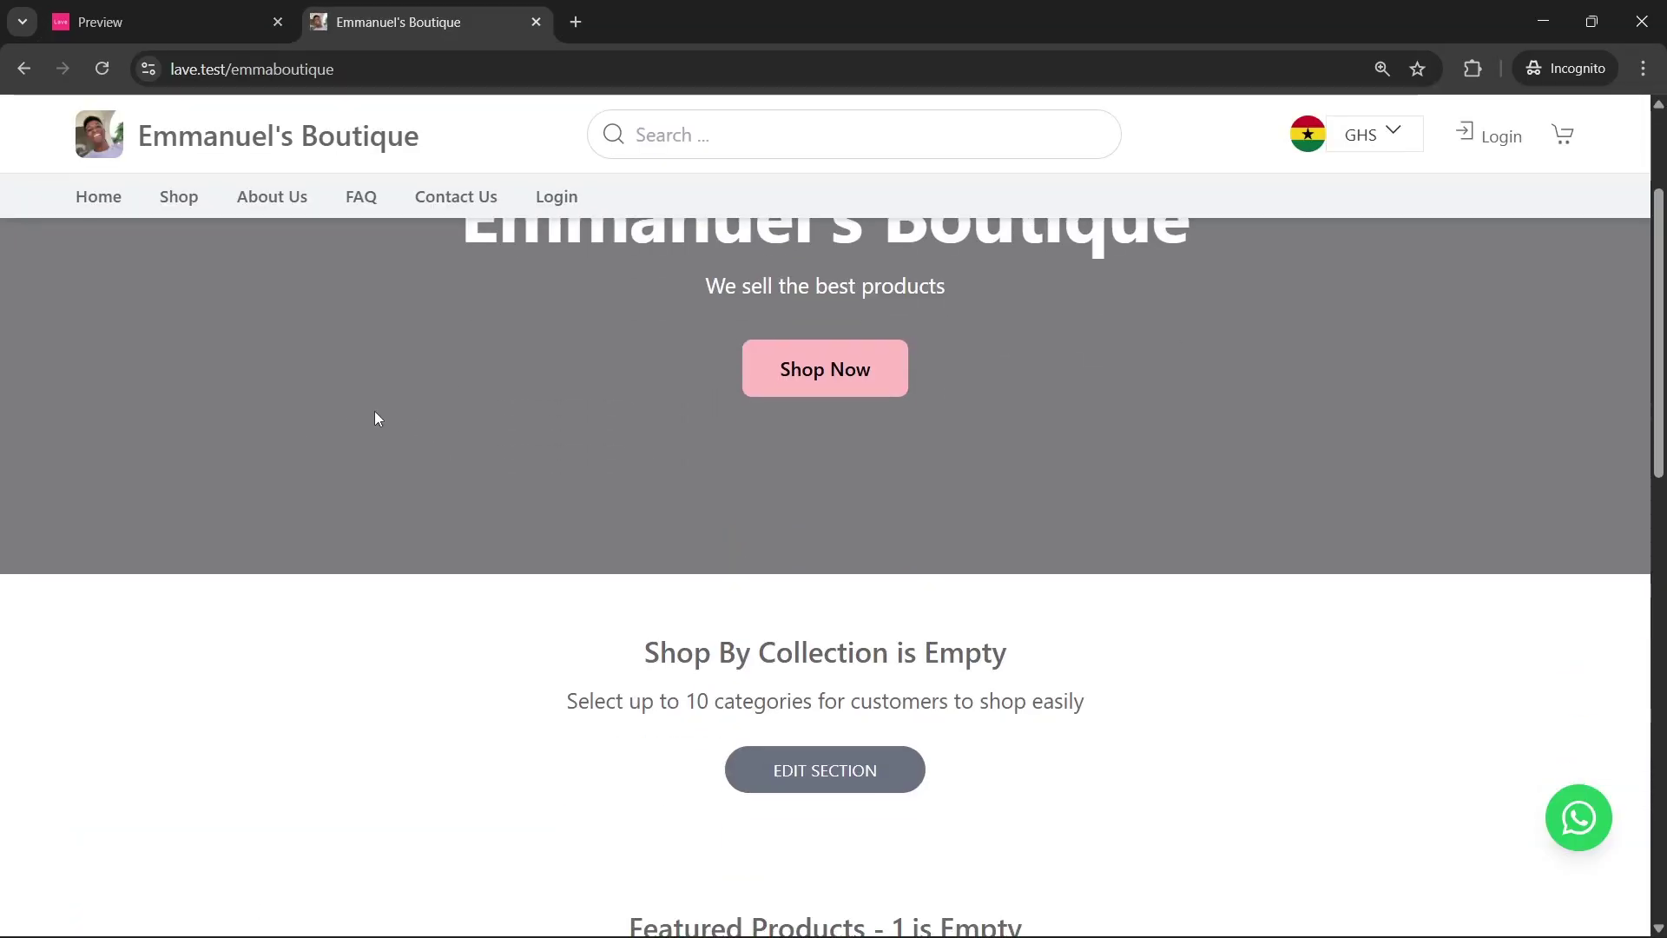
scroll(377, 415, up, 7)
scroll(380, 413, up, 10)
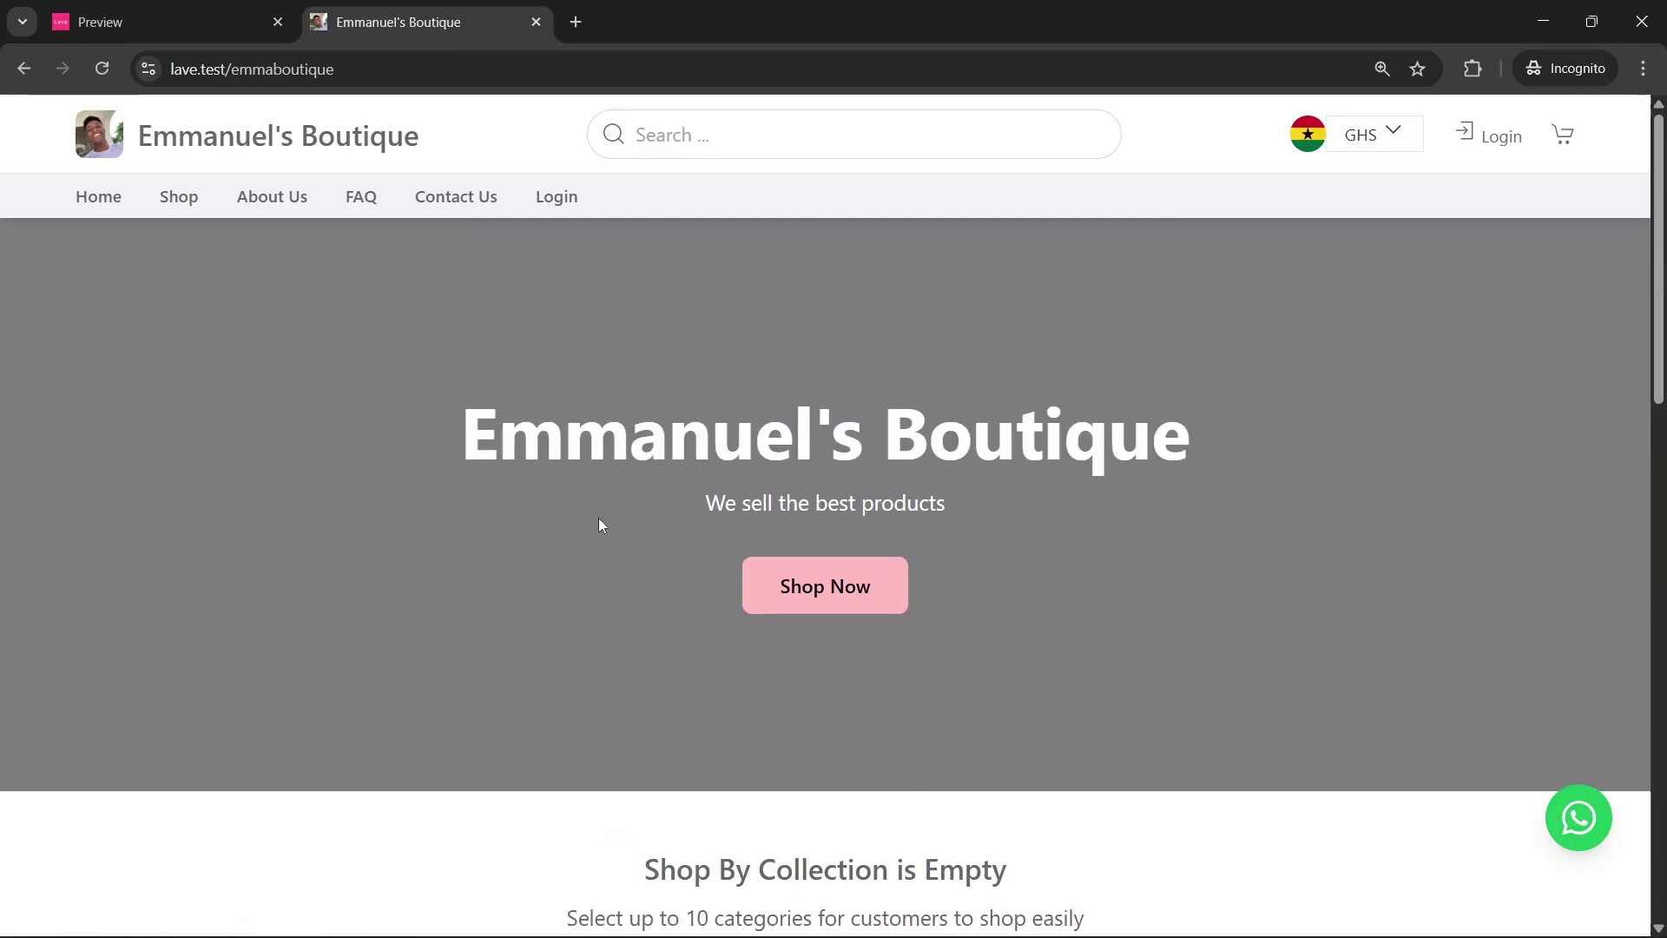
Go to the shop, open the Womens Dress page at GHS 50.00, and Buy Now
click(805, 586)
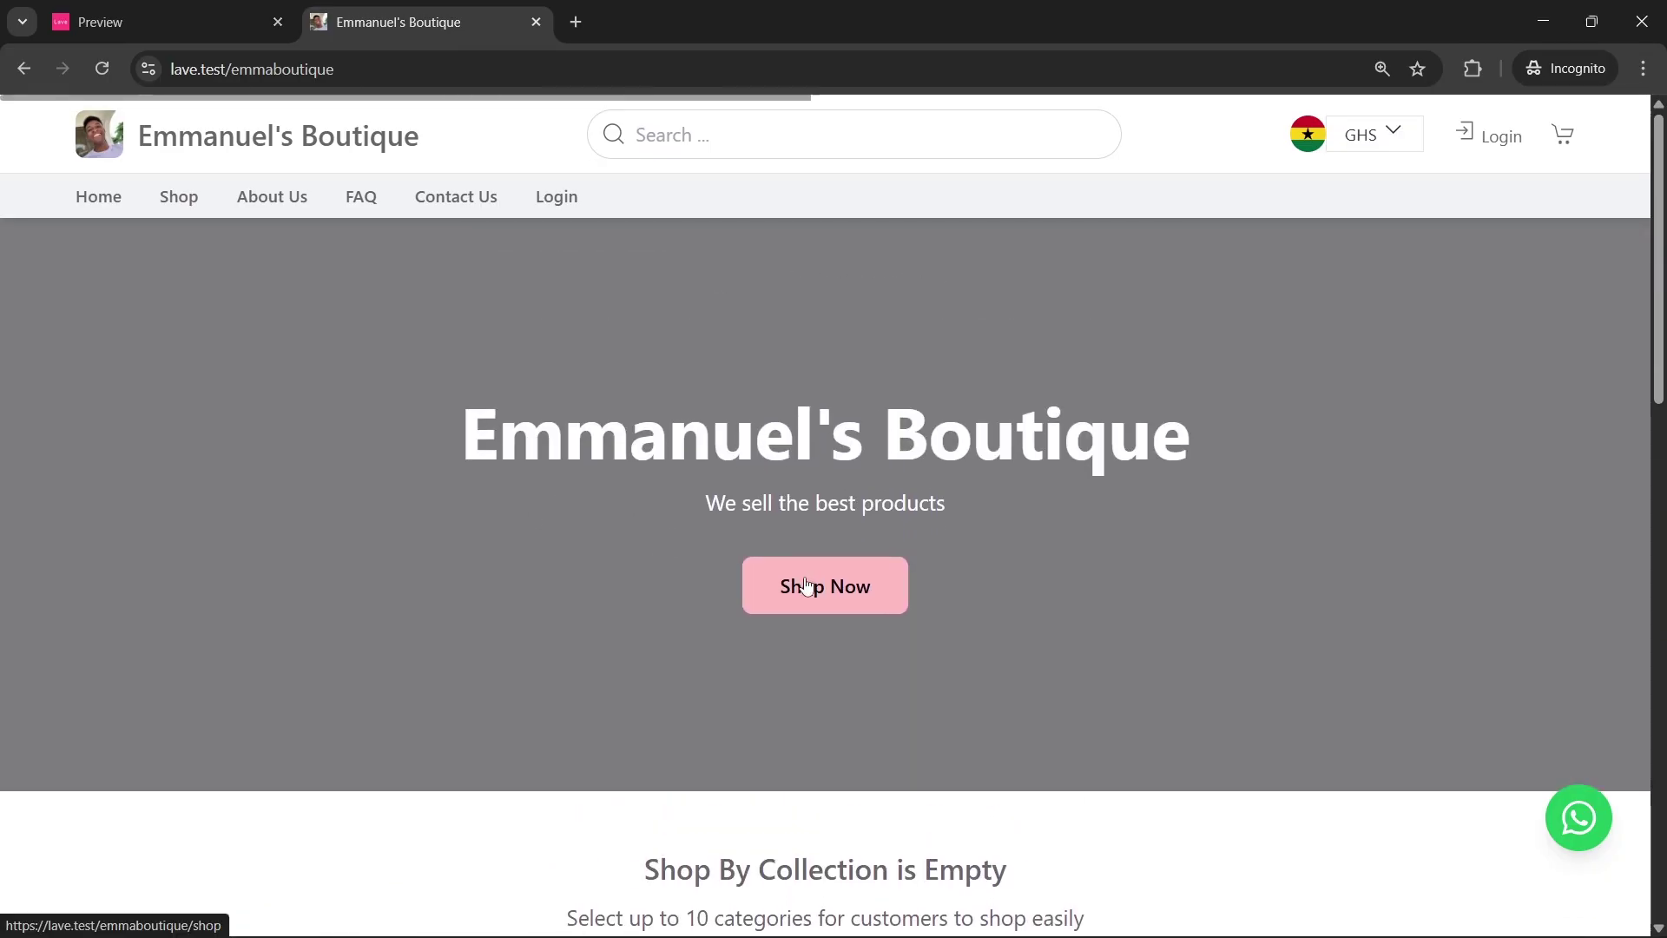
scroll(585, 532, down, 3)
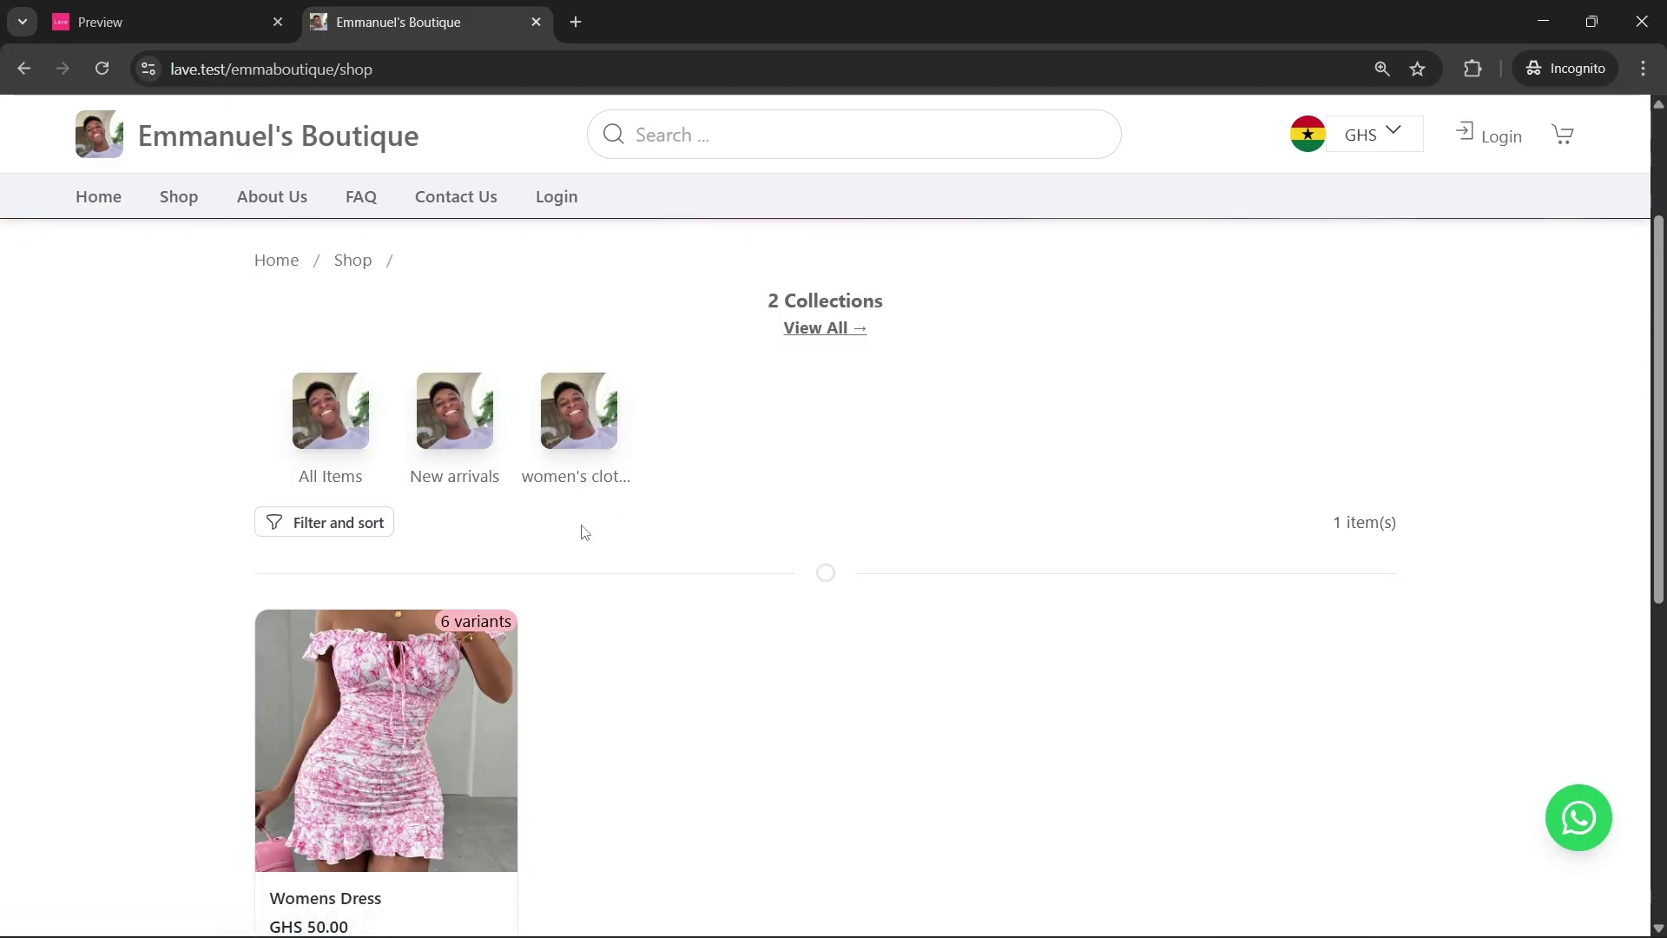
scroll(573, 538, down, 2)
click(452, 560)
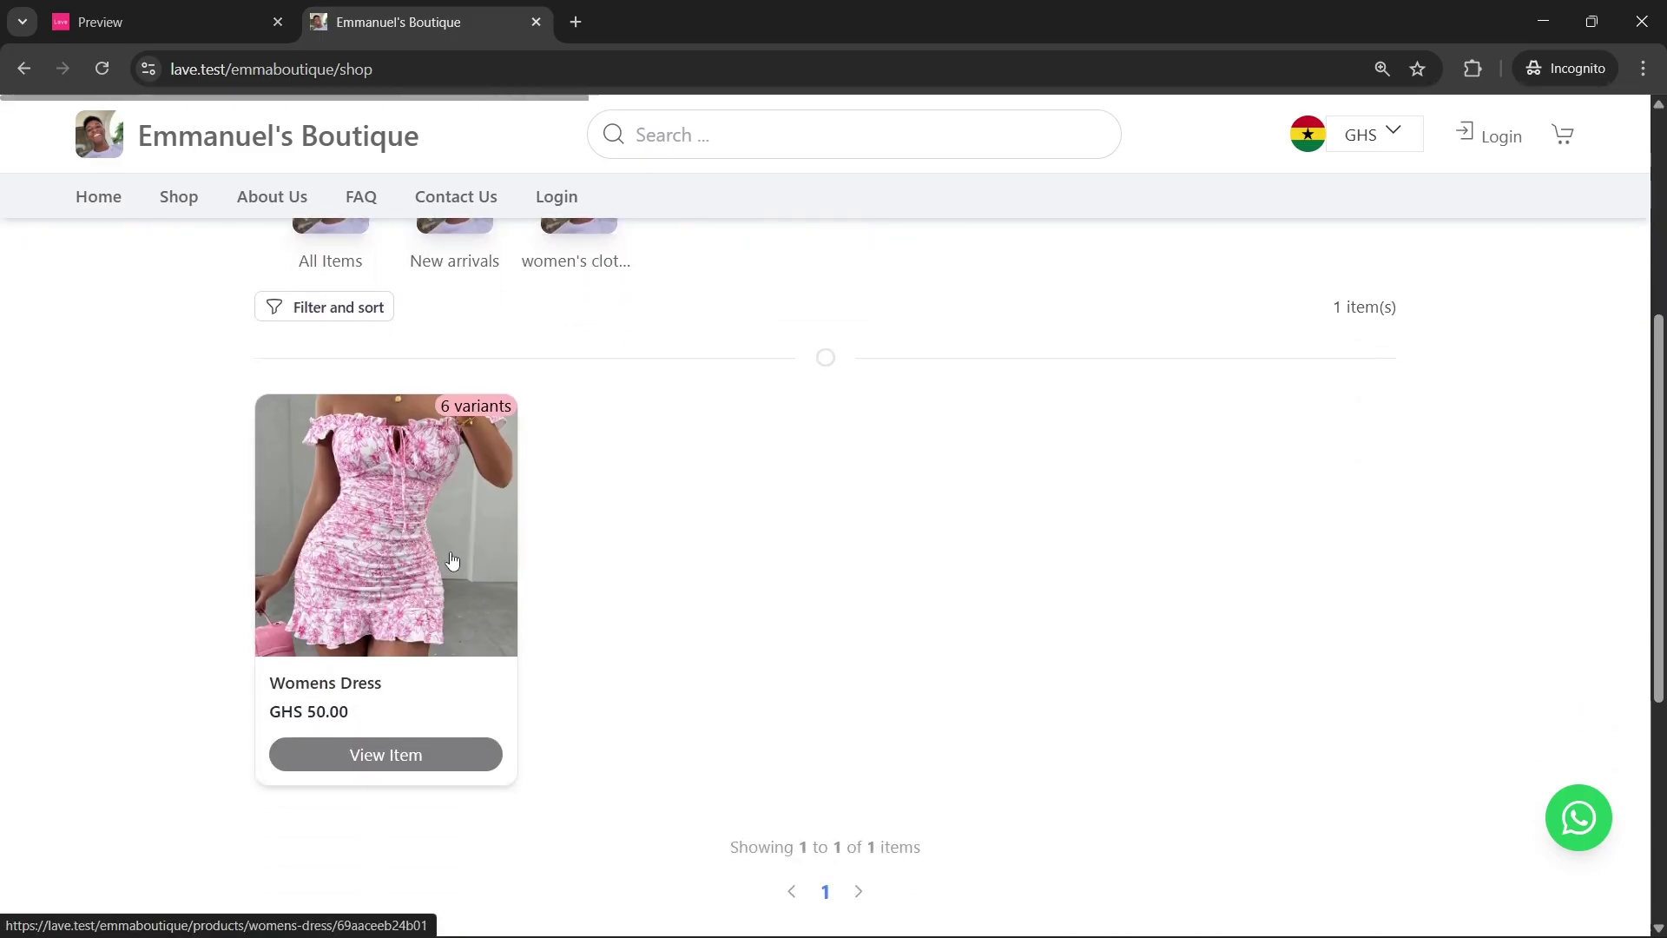
scroll(749, 462, down, 3)
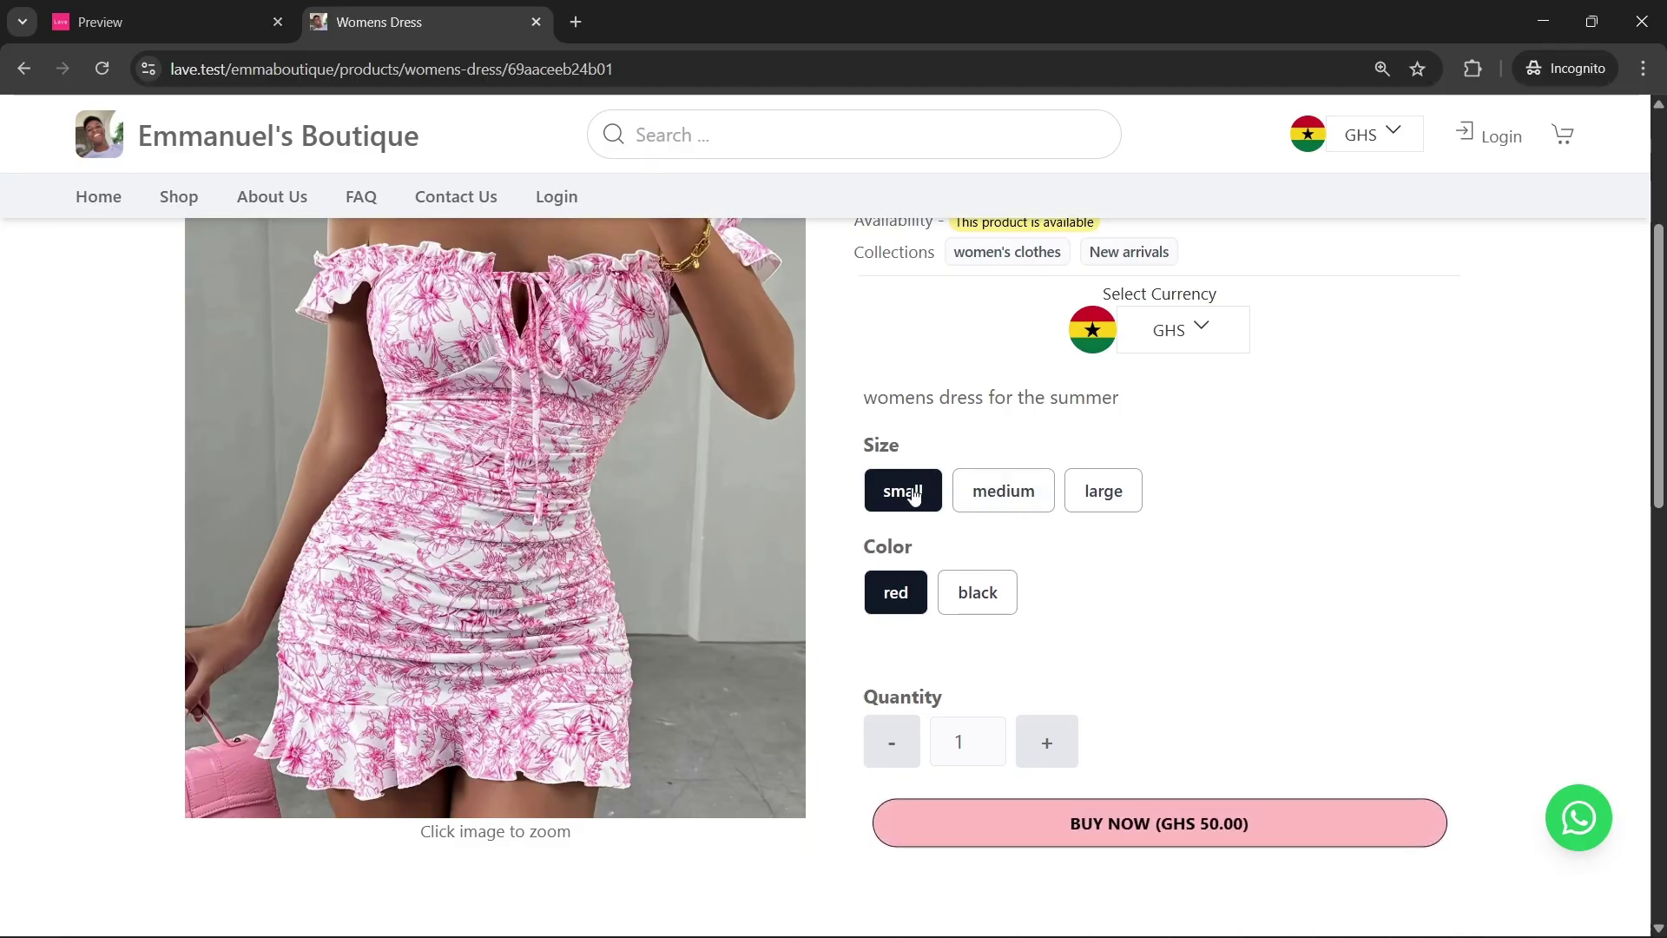
scroll(1254, 584, down, 3)
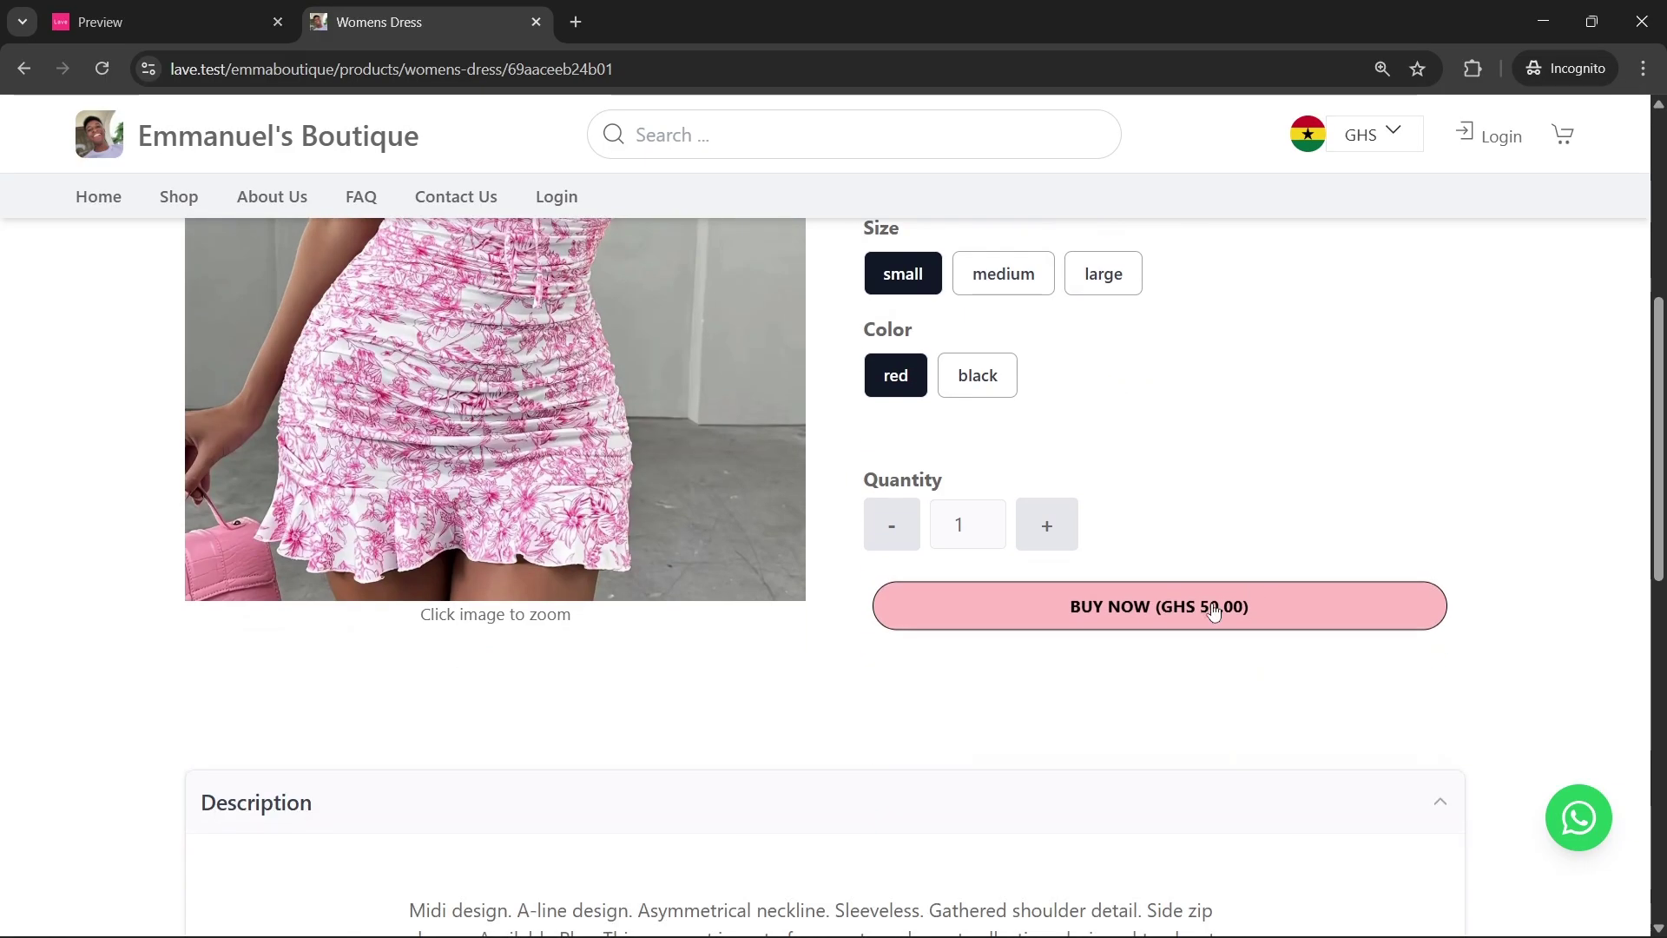
scroll(1129, 599, down, 1)
click(1106, 495)
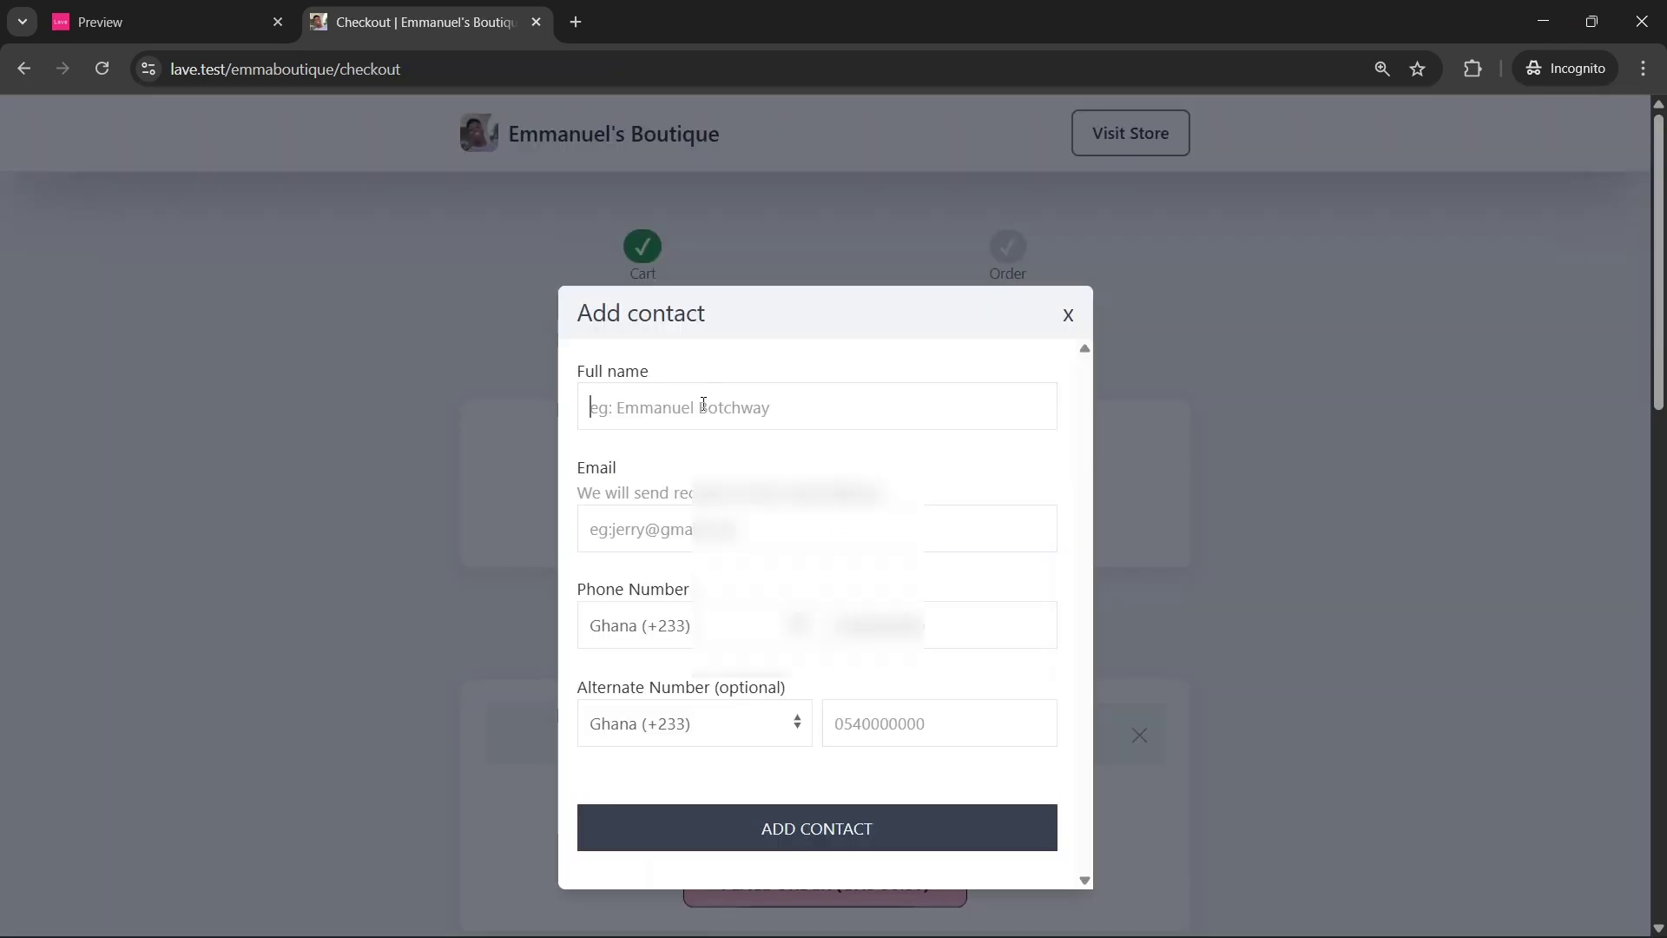
Fill in the contact's full name, e-mail and phone number and submit them
click(703, 405)
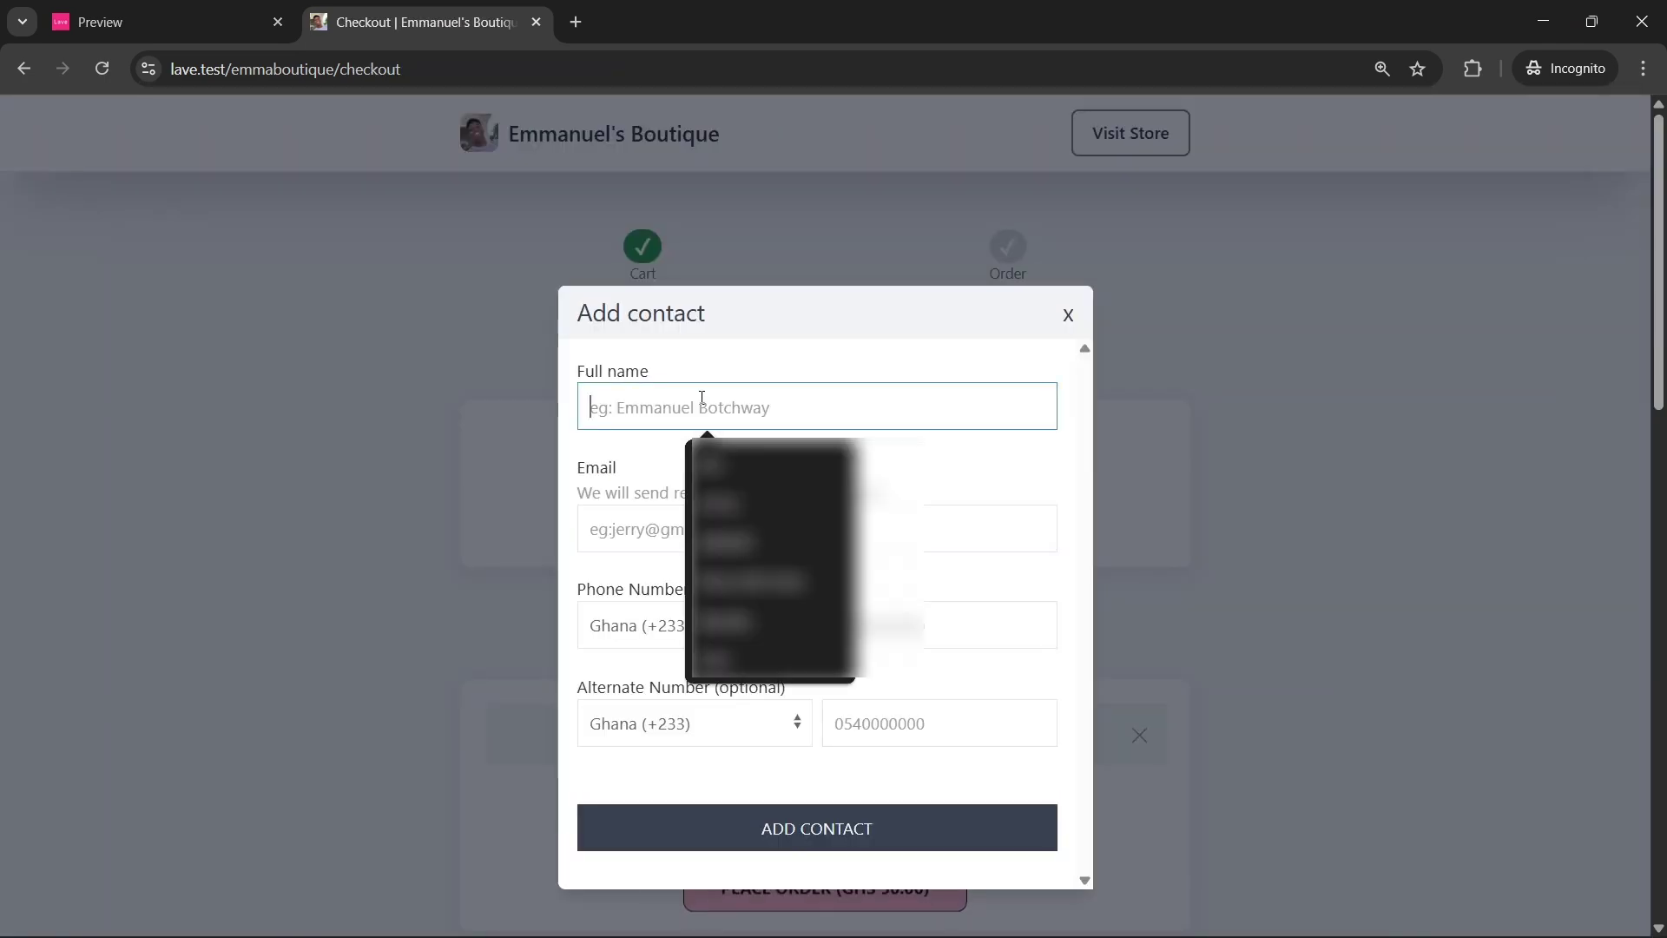
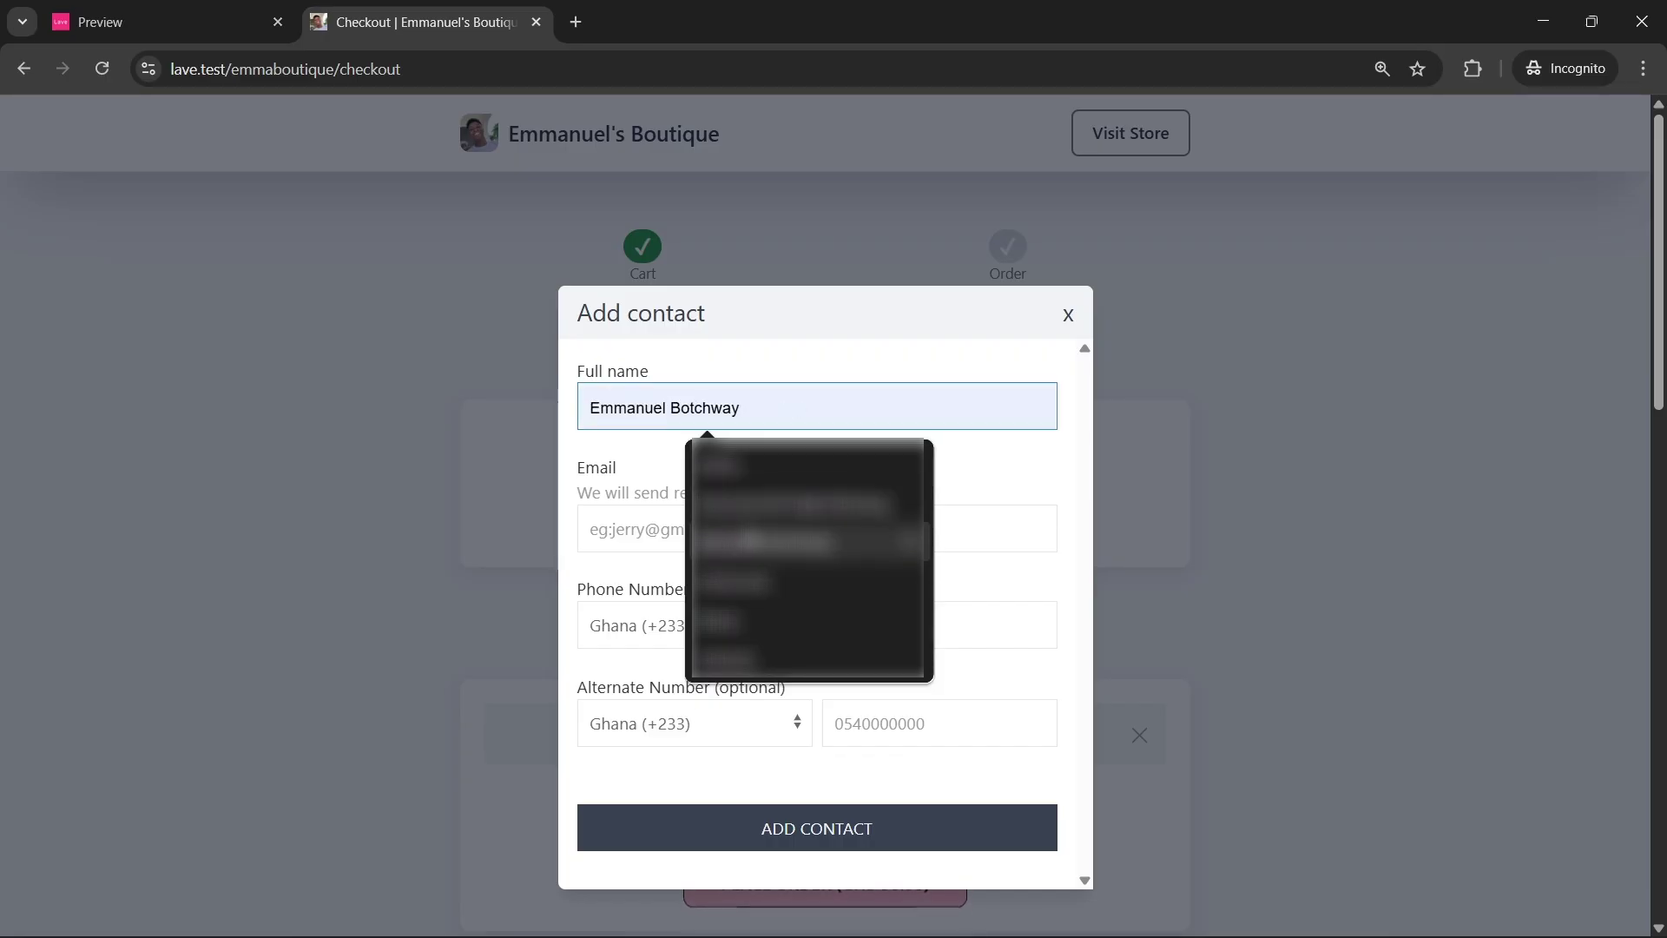
click(755, 544)
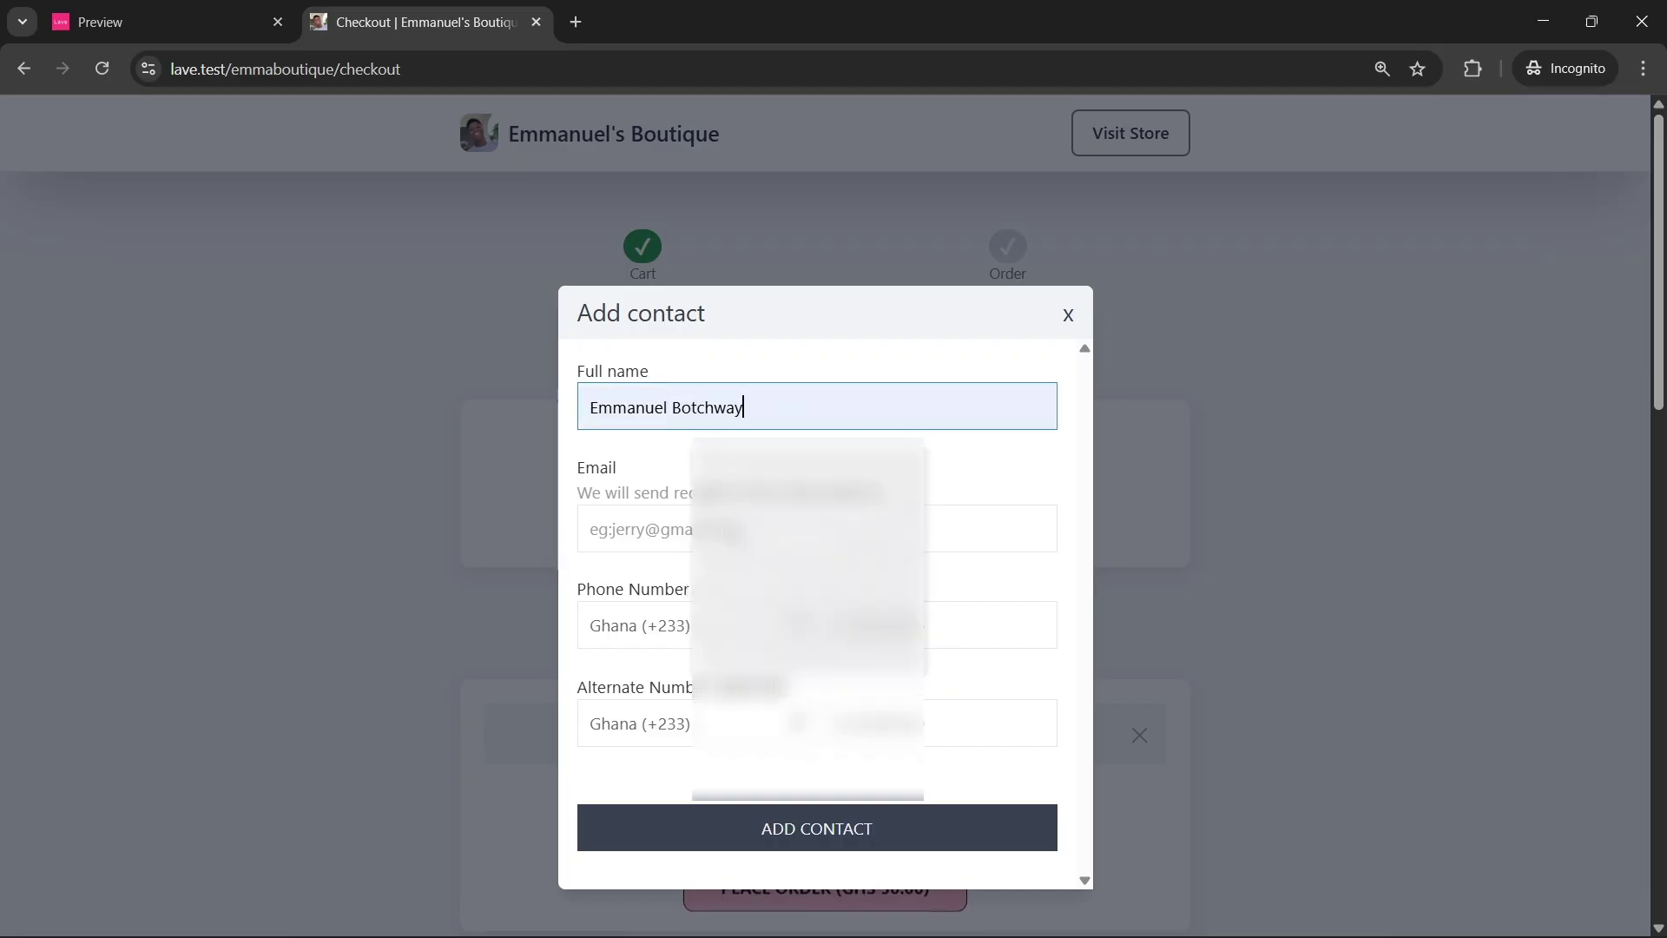
click(663, 514)
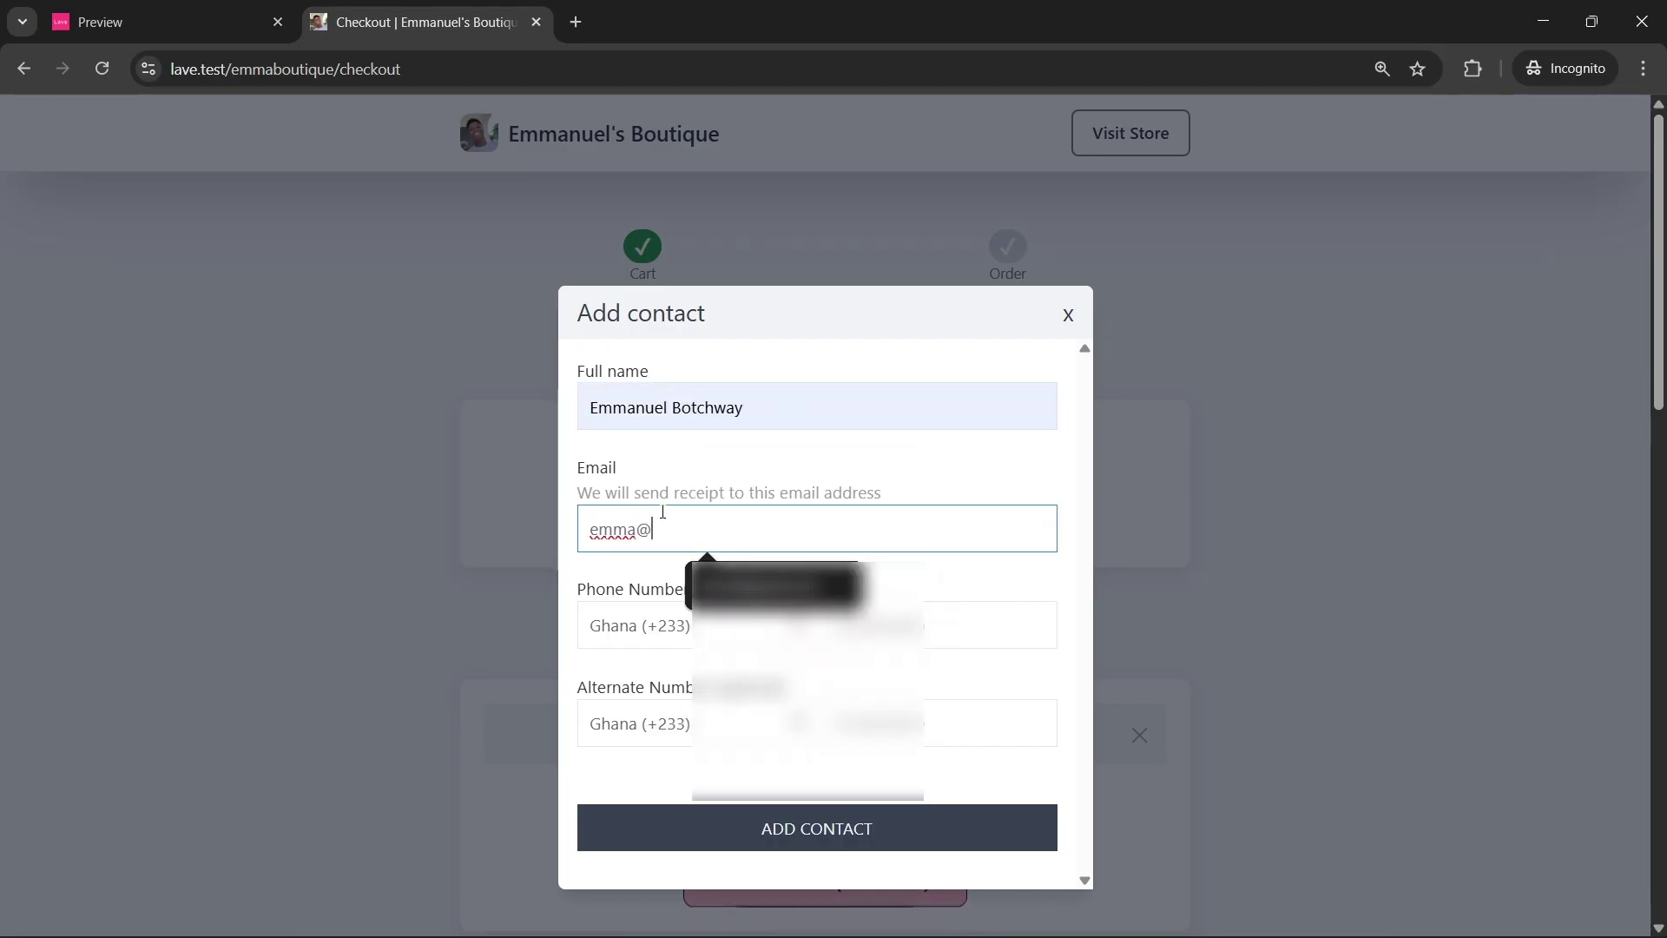
click(866, 625)
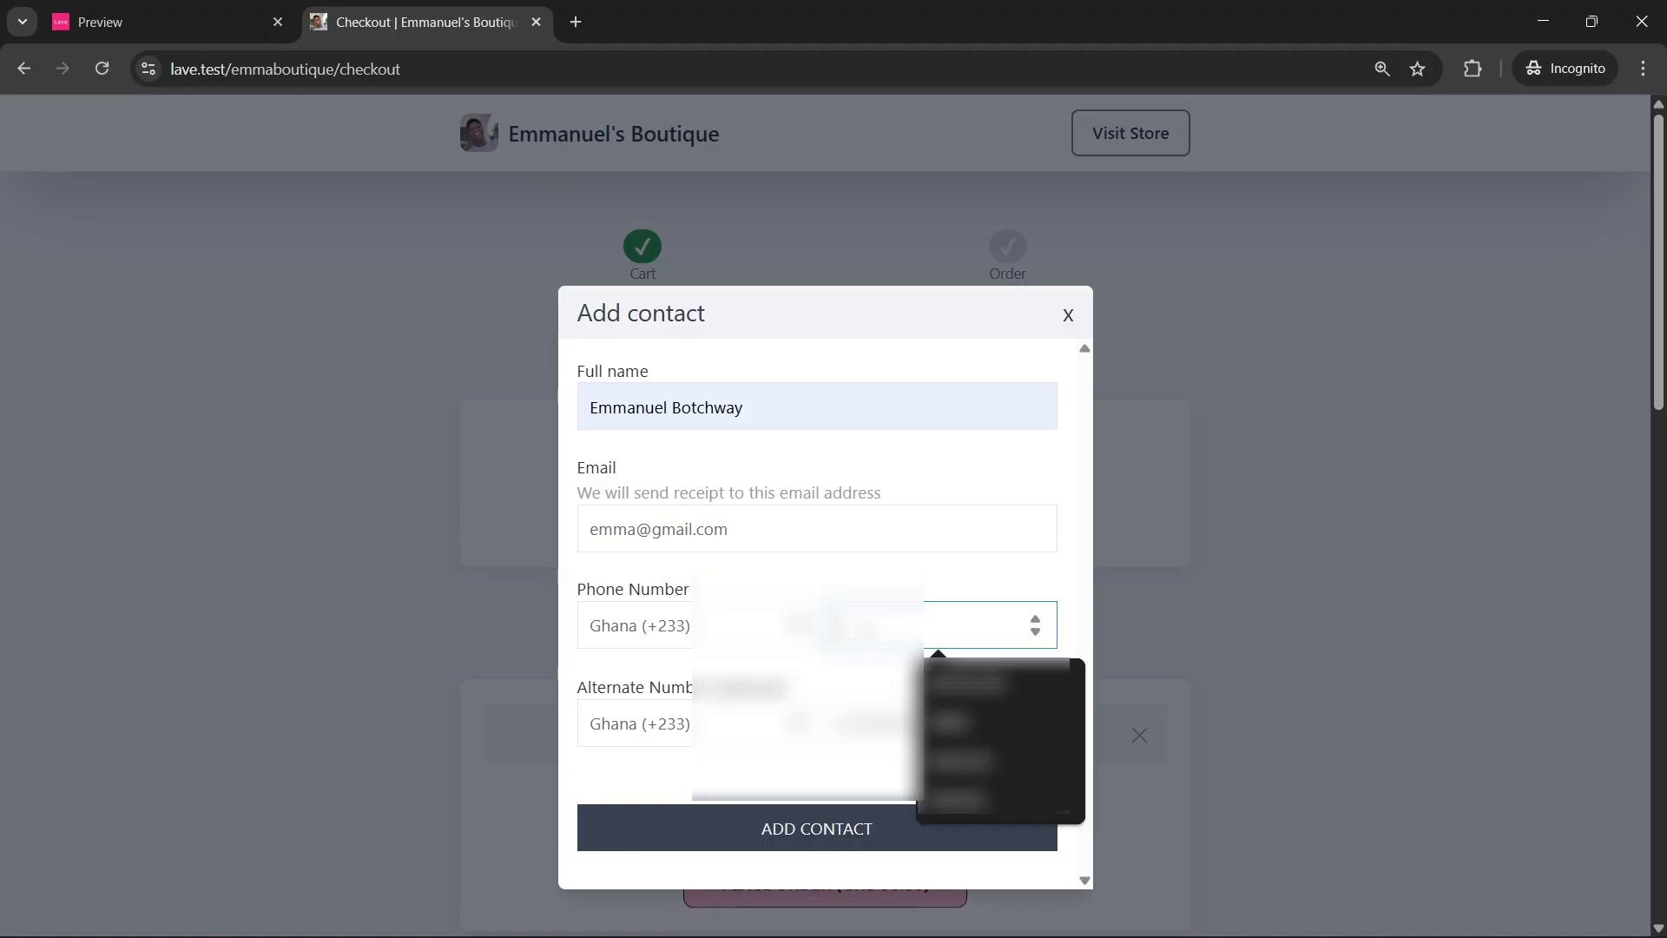
text(0)
text(540000000)
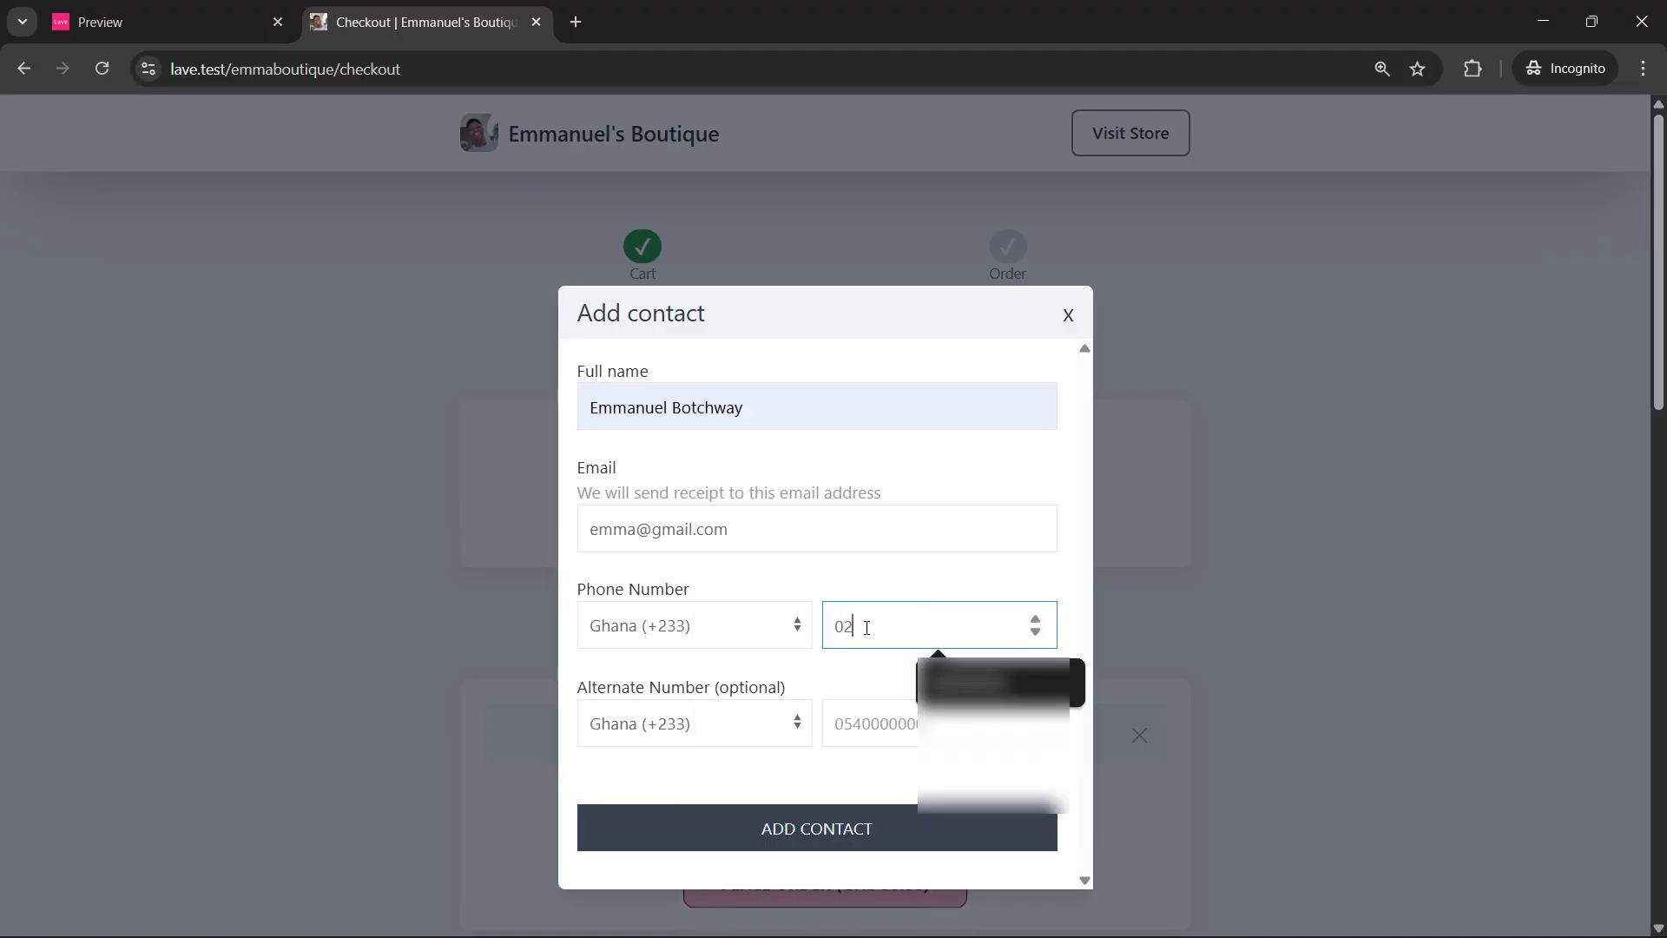
key(Return)
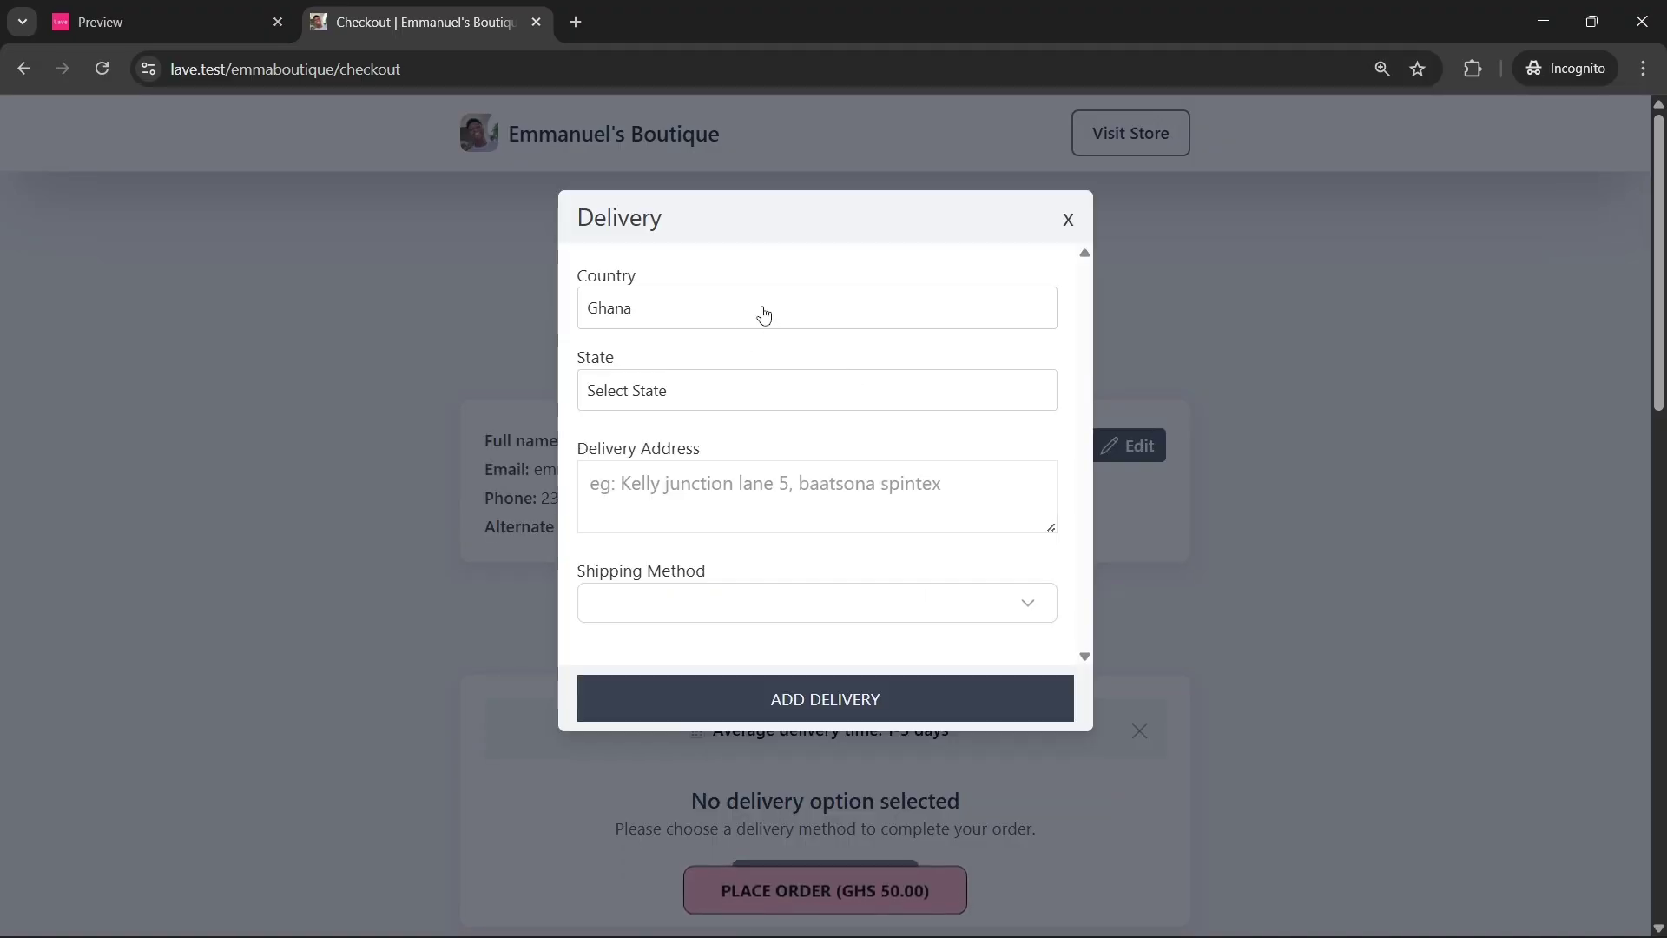
Set state Greater Accra, enter a street address, and choose Greater Accra shipping (GHS 80.00)
click(704, 391)
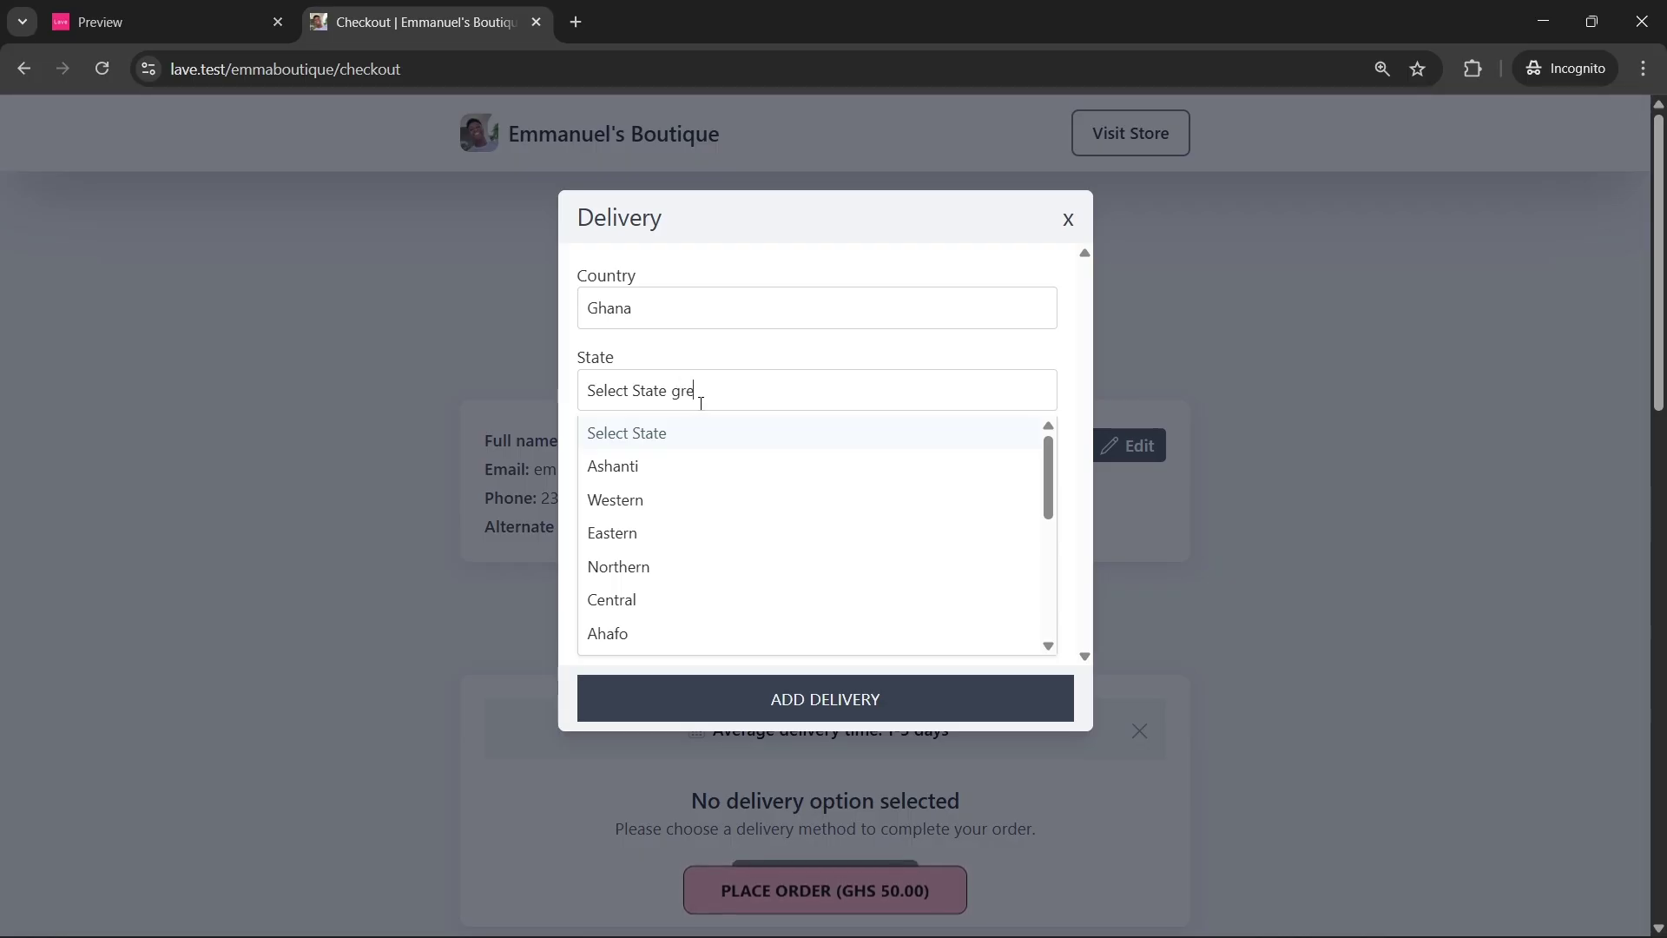
click(699, 433)
click(704, 470)
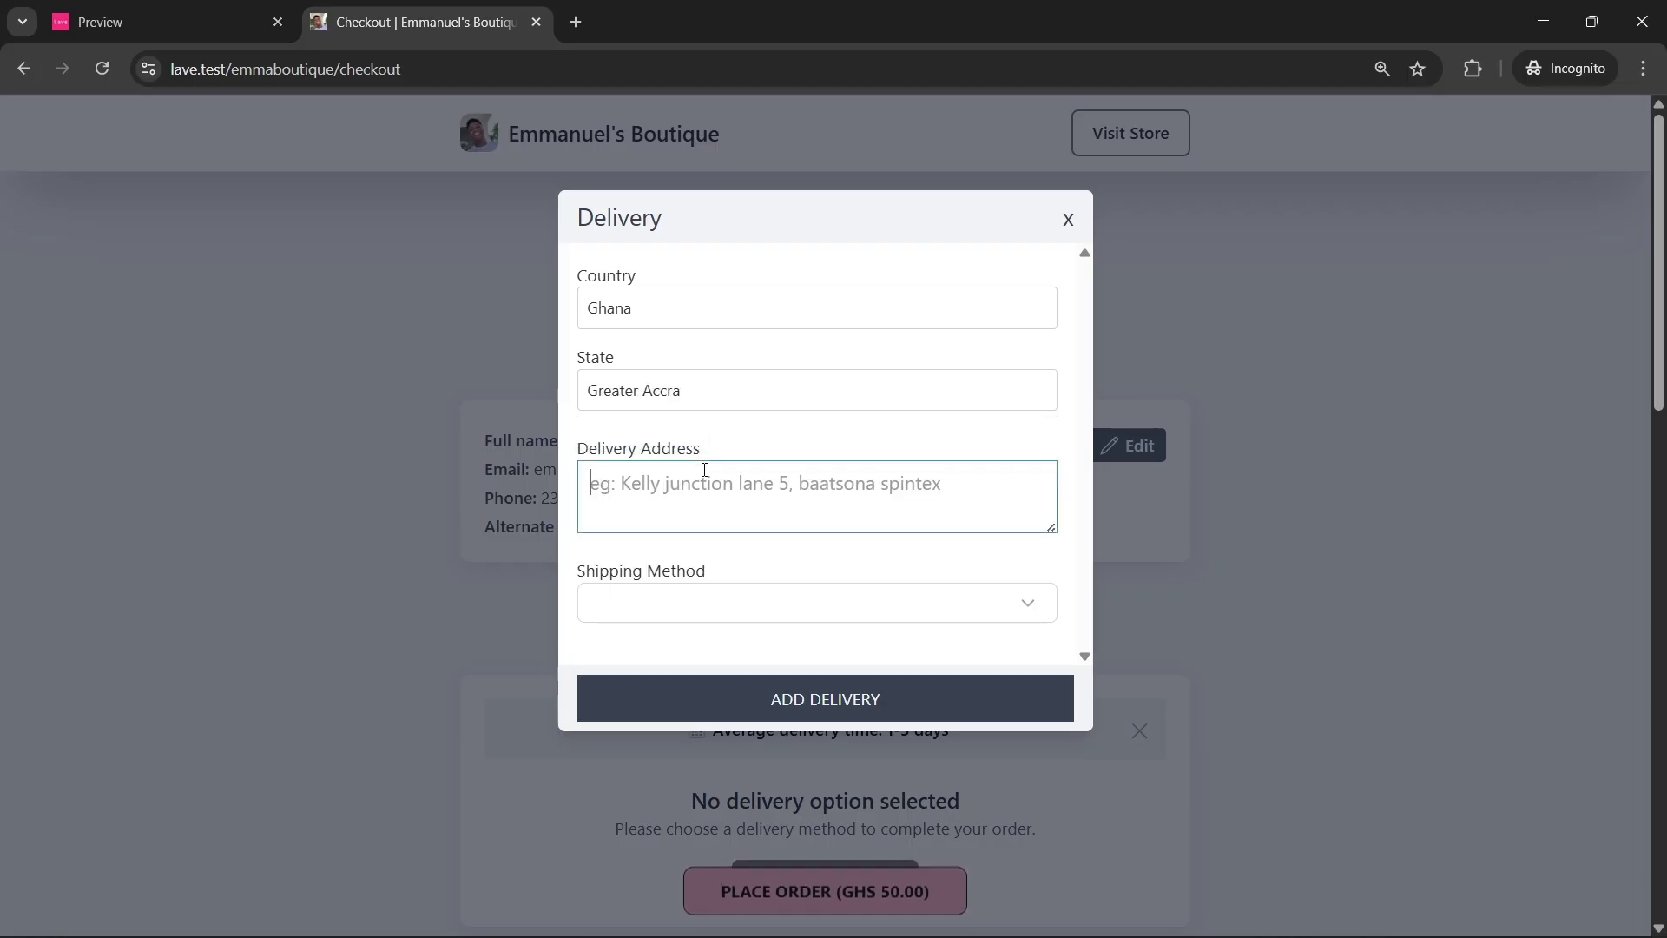
text(spintex, near Assembie)
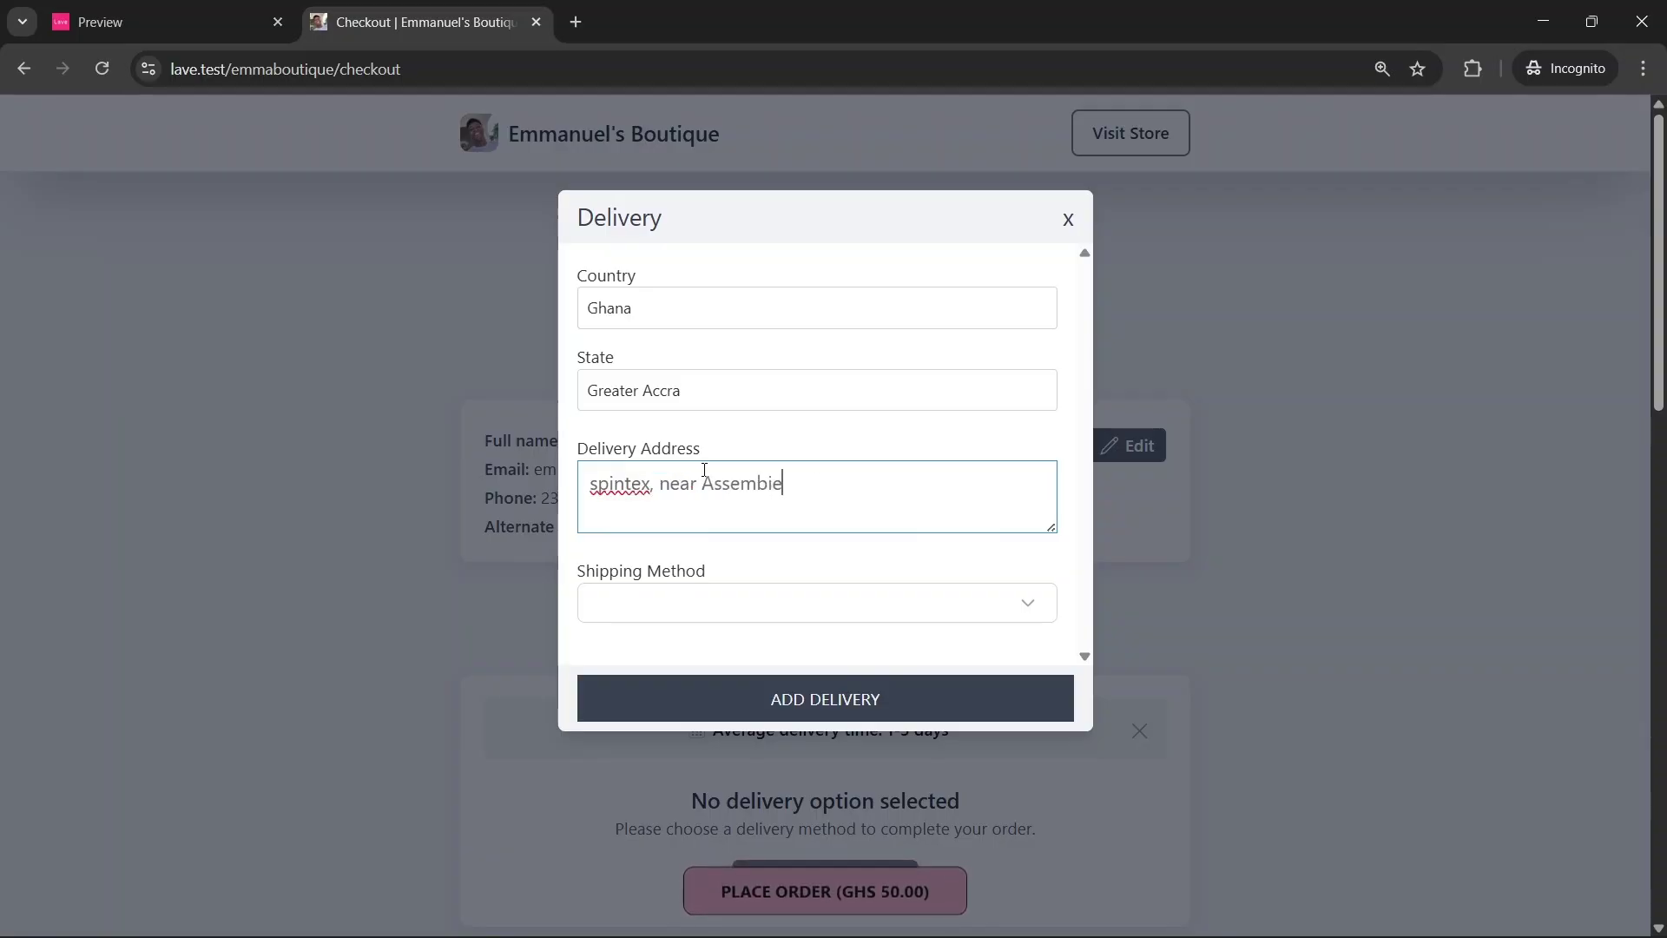
click(654, 600)
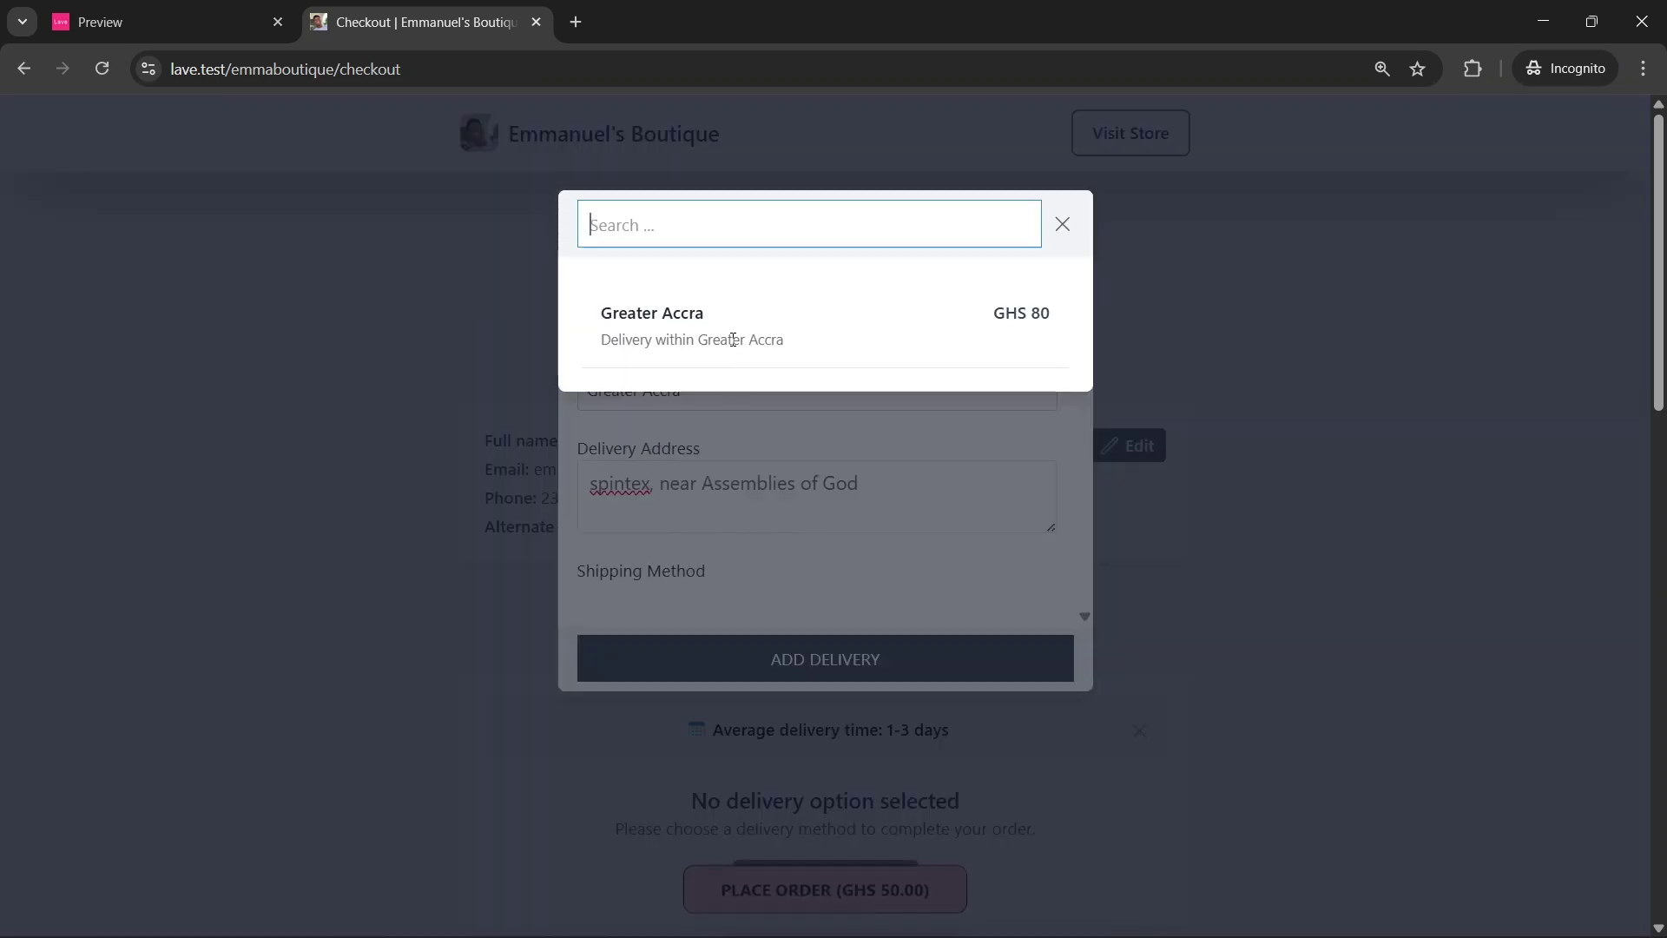
click(732, 343)
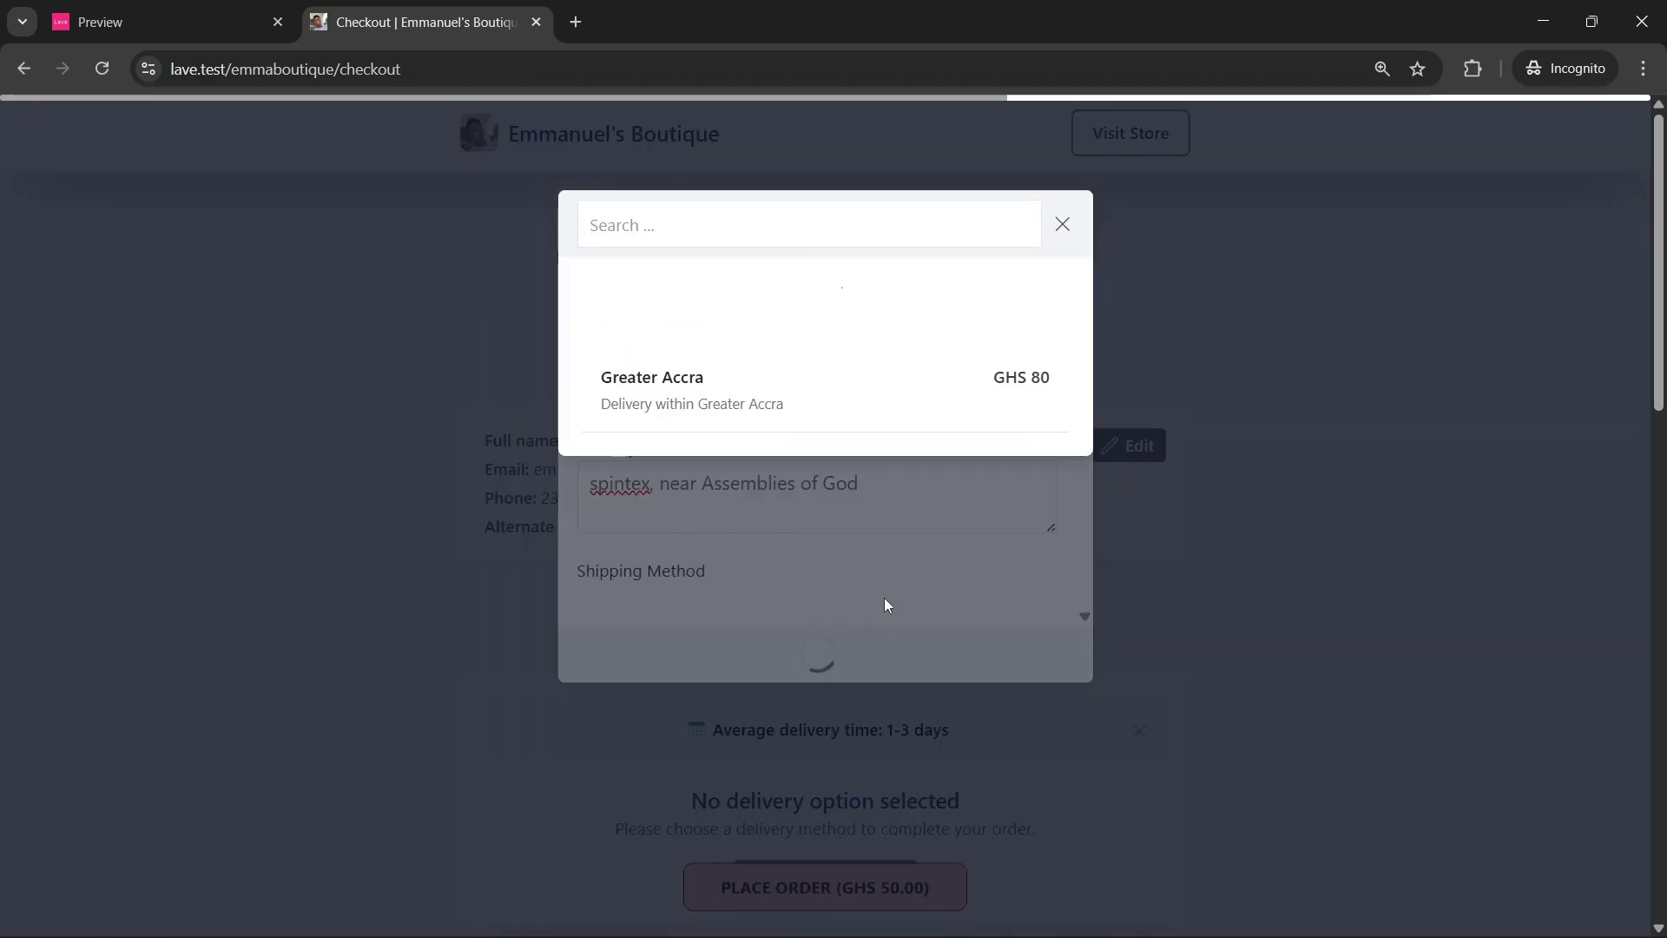
scroll(800, 655, down, 6)
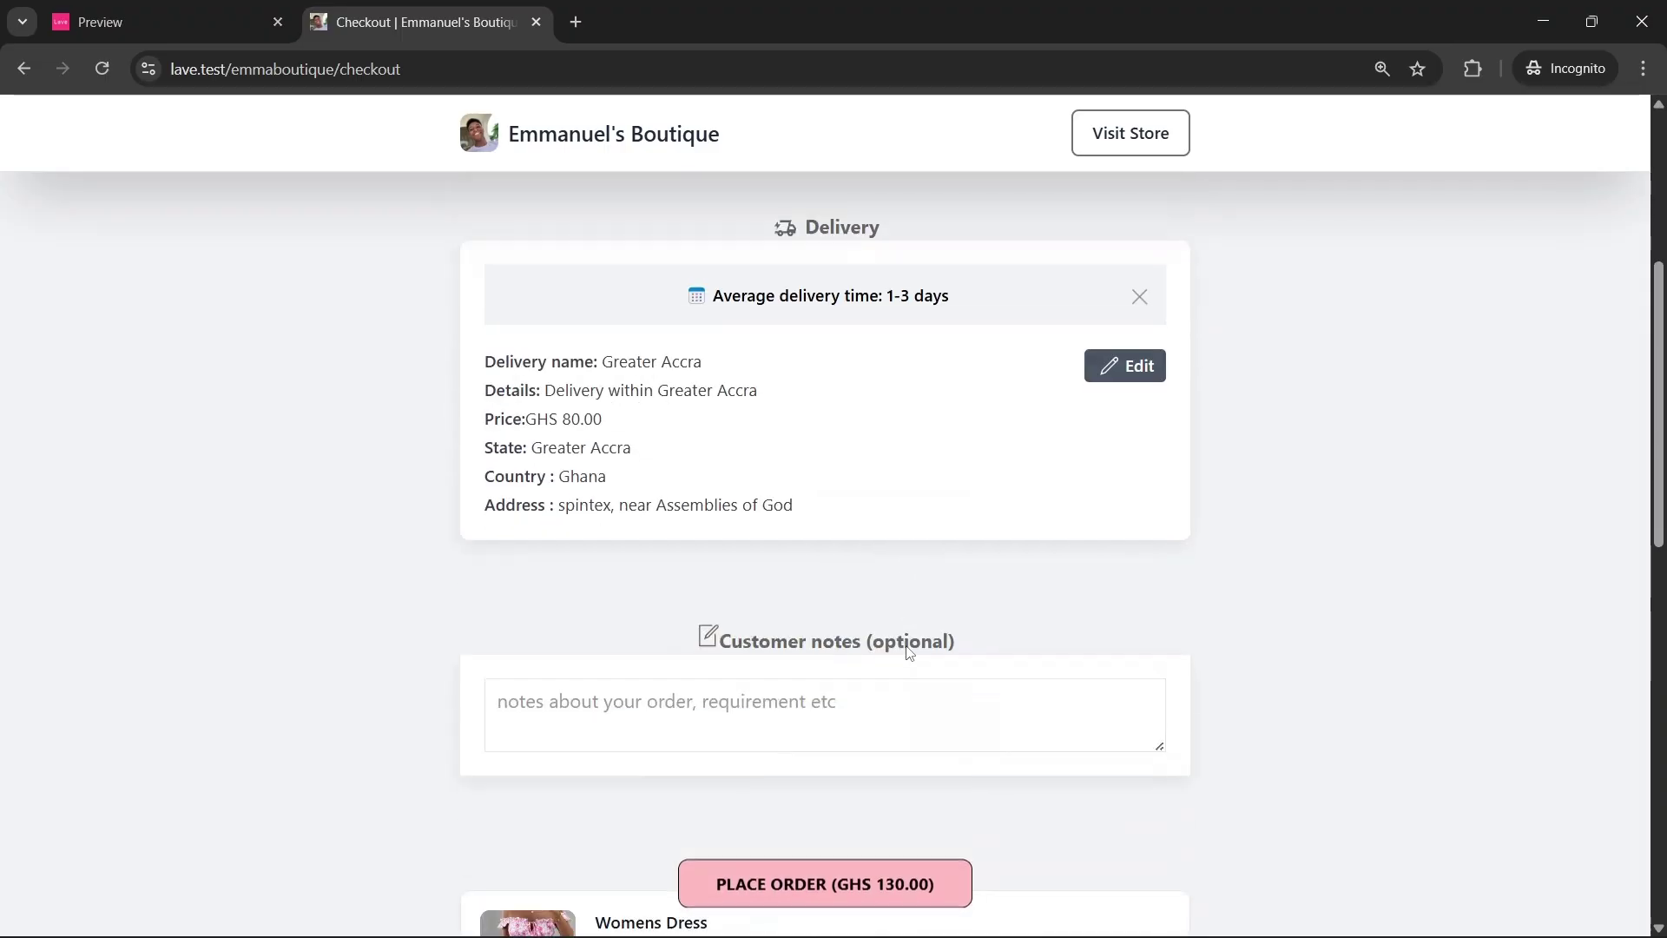
Add the customer note 'i want it in the afternoon' to the test order
scroll(680, 614, down, 2)
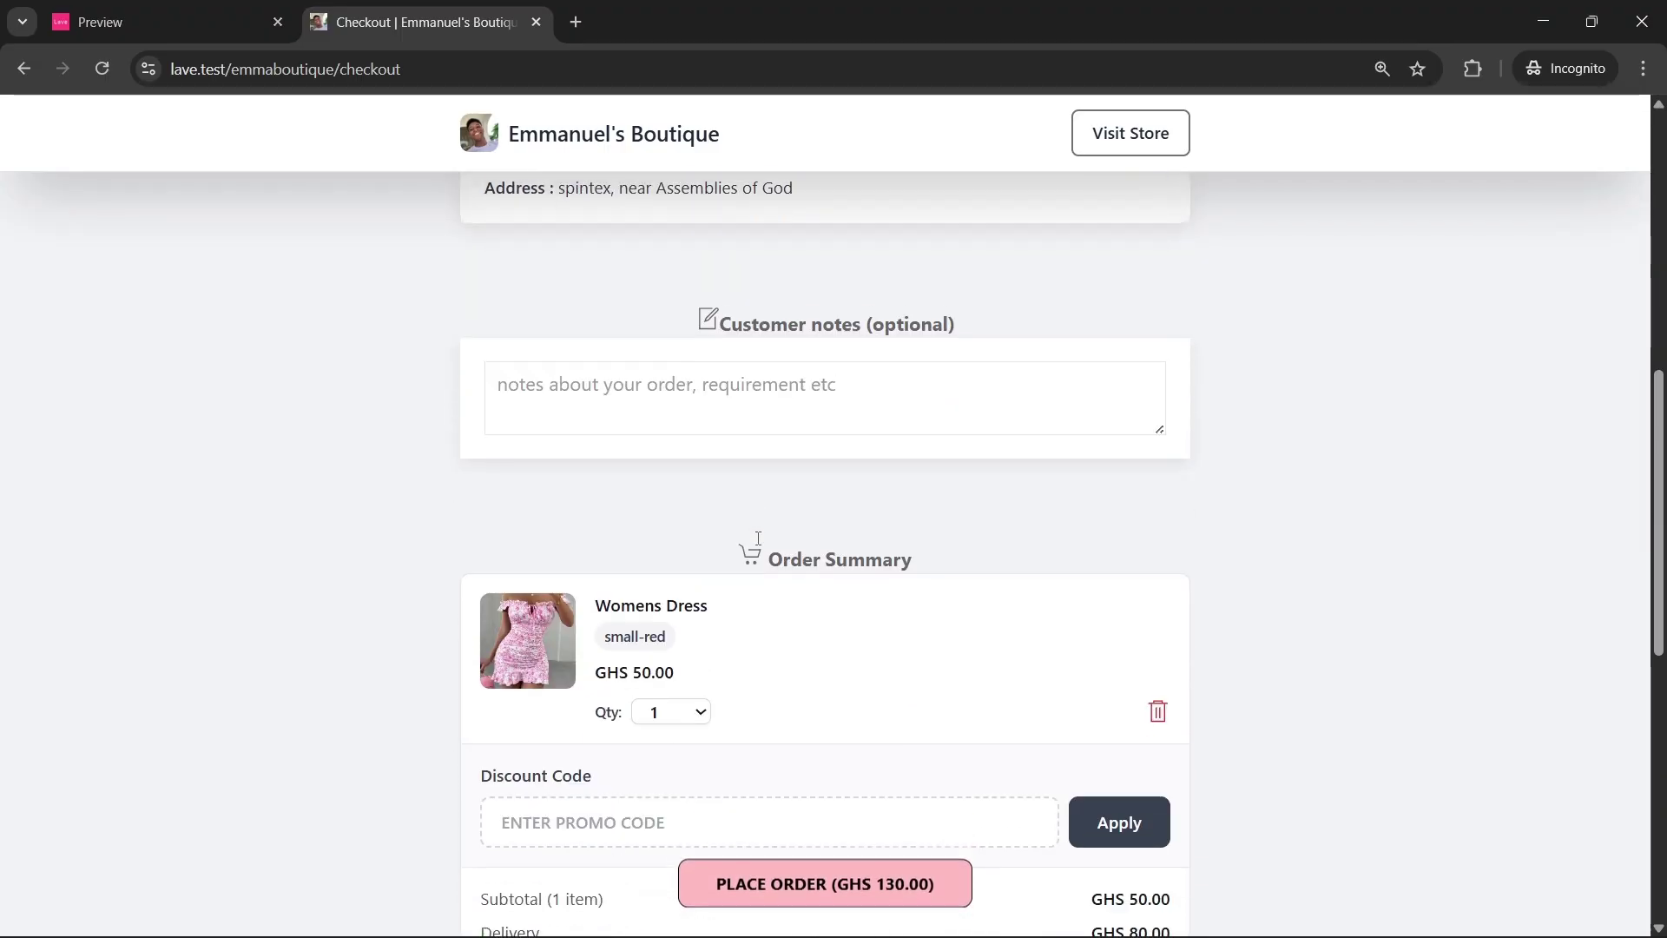
click(681, 380)
text(i)
key(BackSpace)
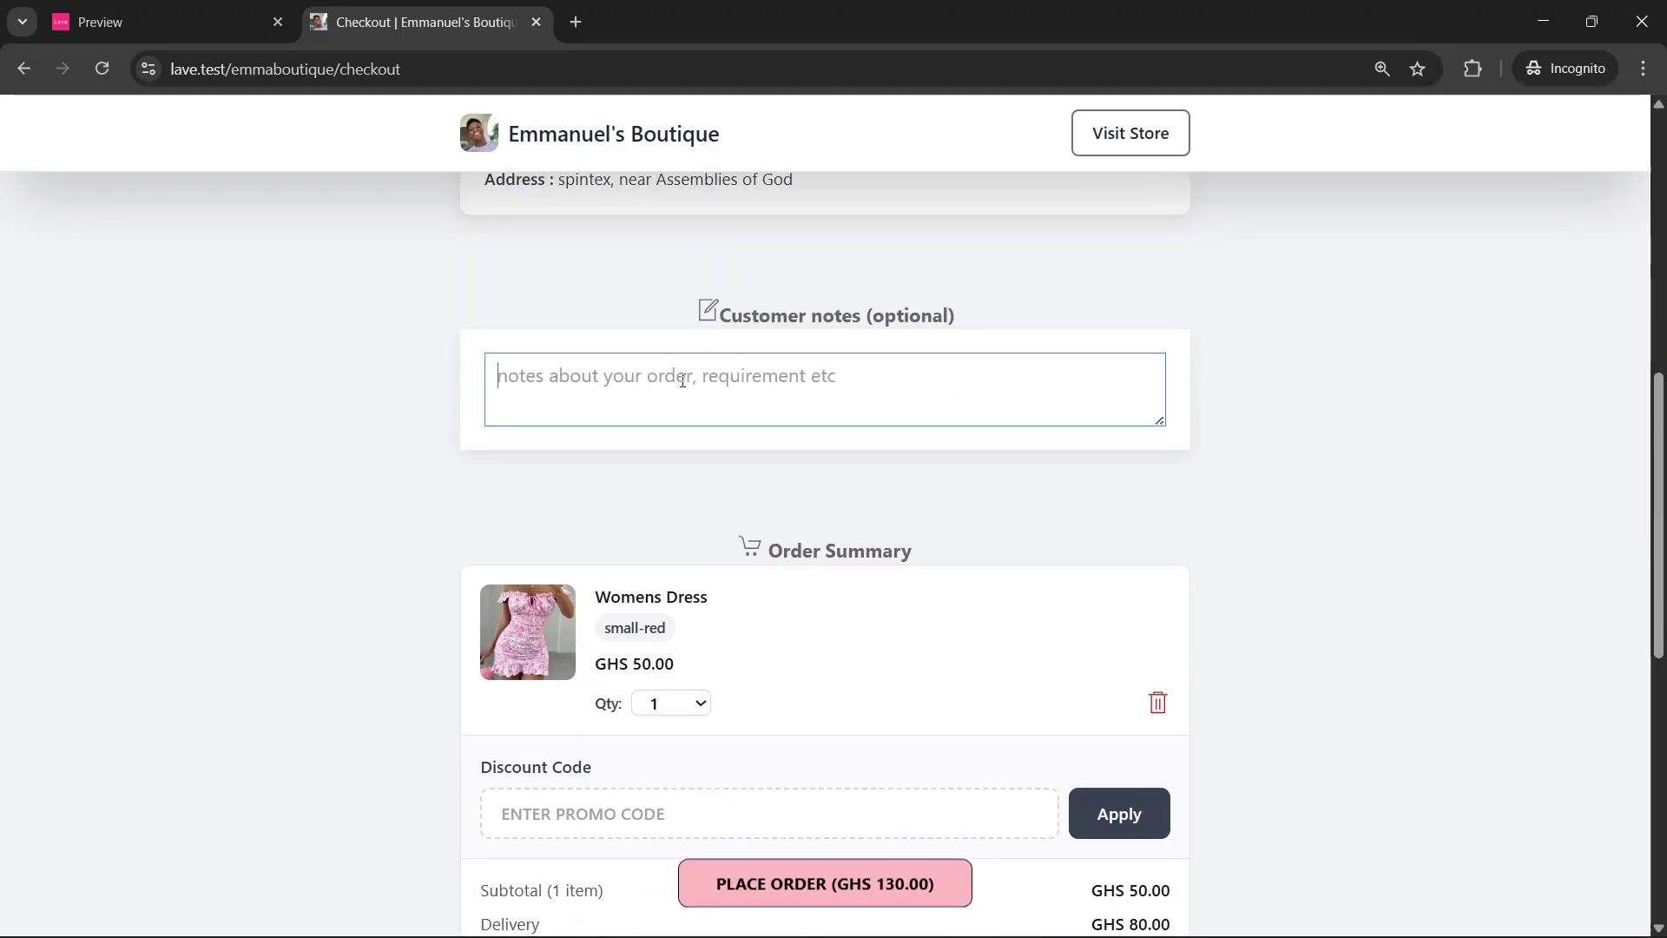
text(i want it in the afternoon)
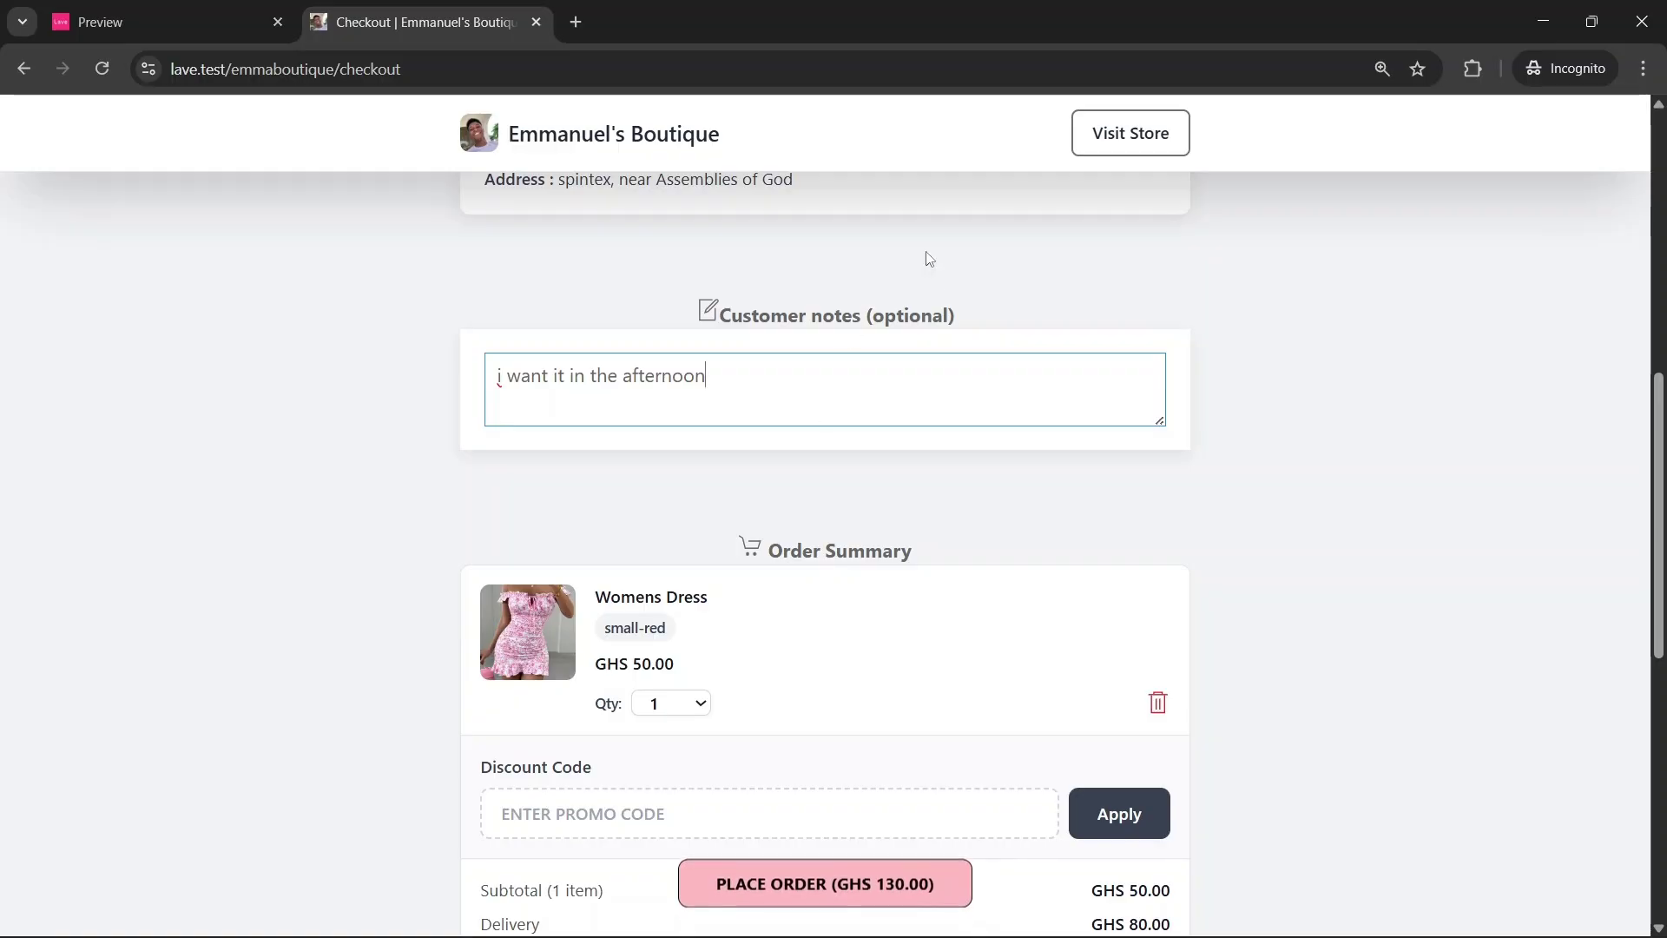
Set the test order's payment method to Cash on Delivery
scroll(941, 368, down, 8)
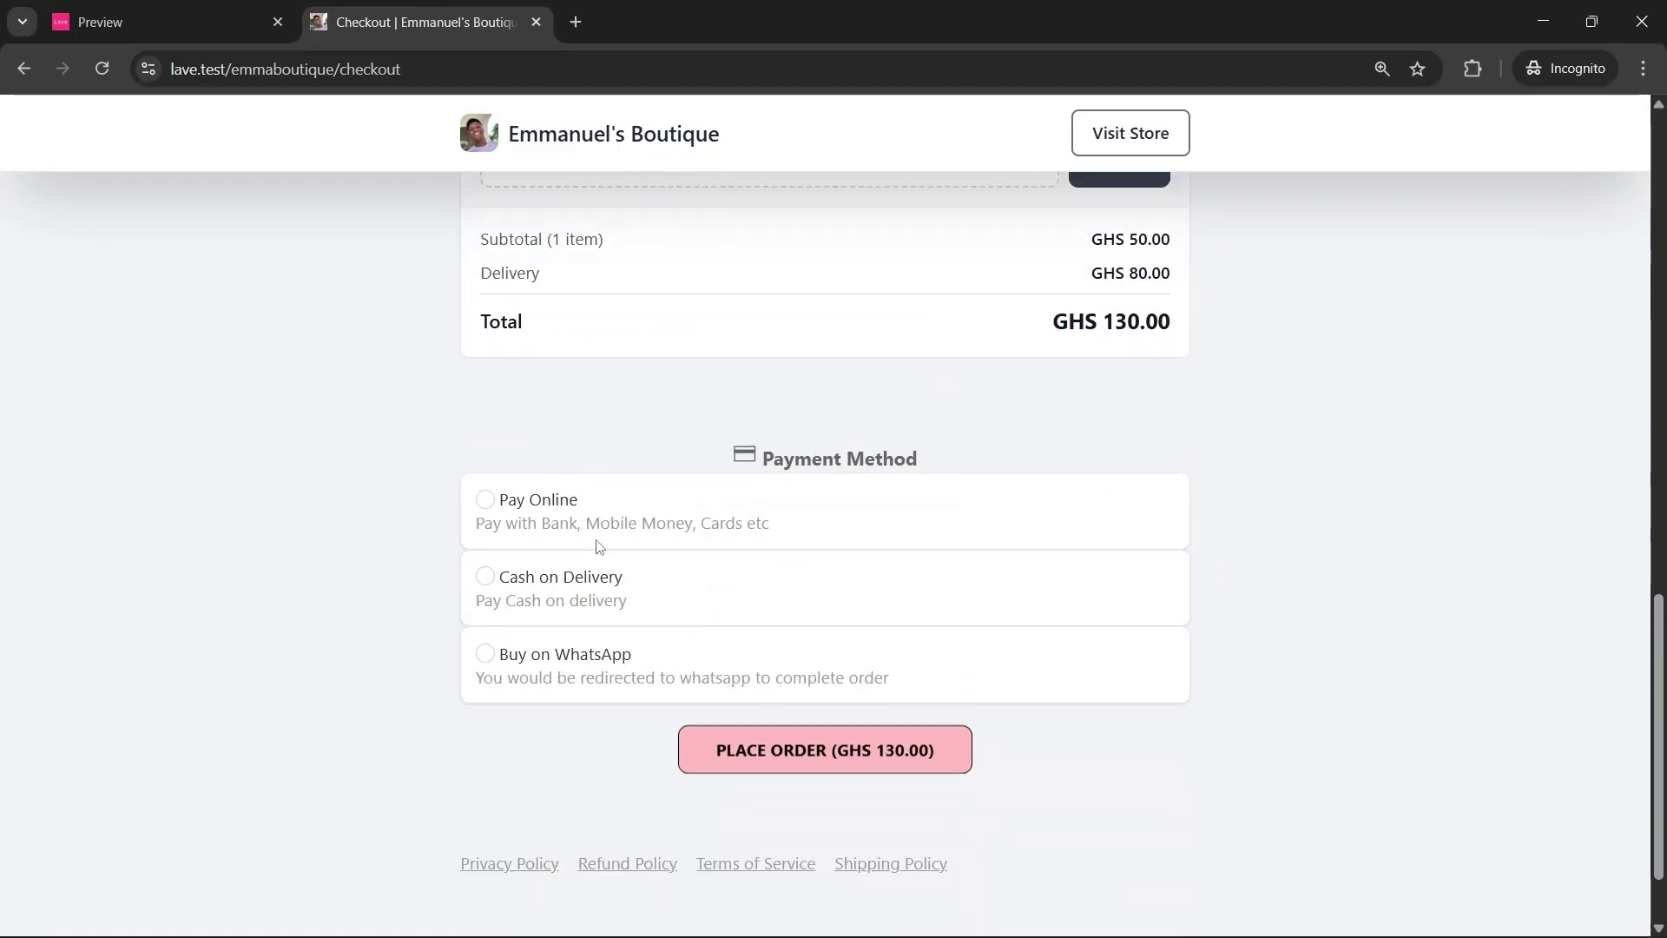
click(606, 513)
click(599, 579)
Mark the Preview your website step as finished and confirm
click(182, 8)
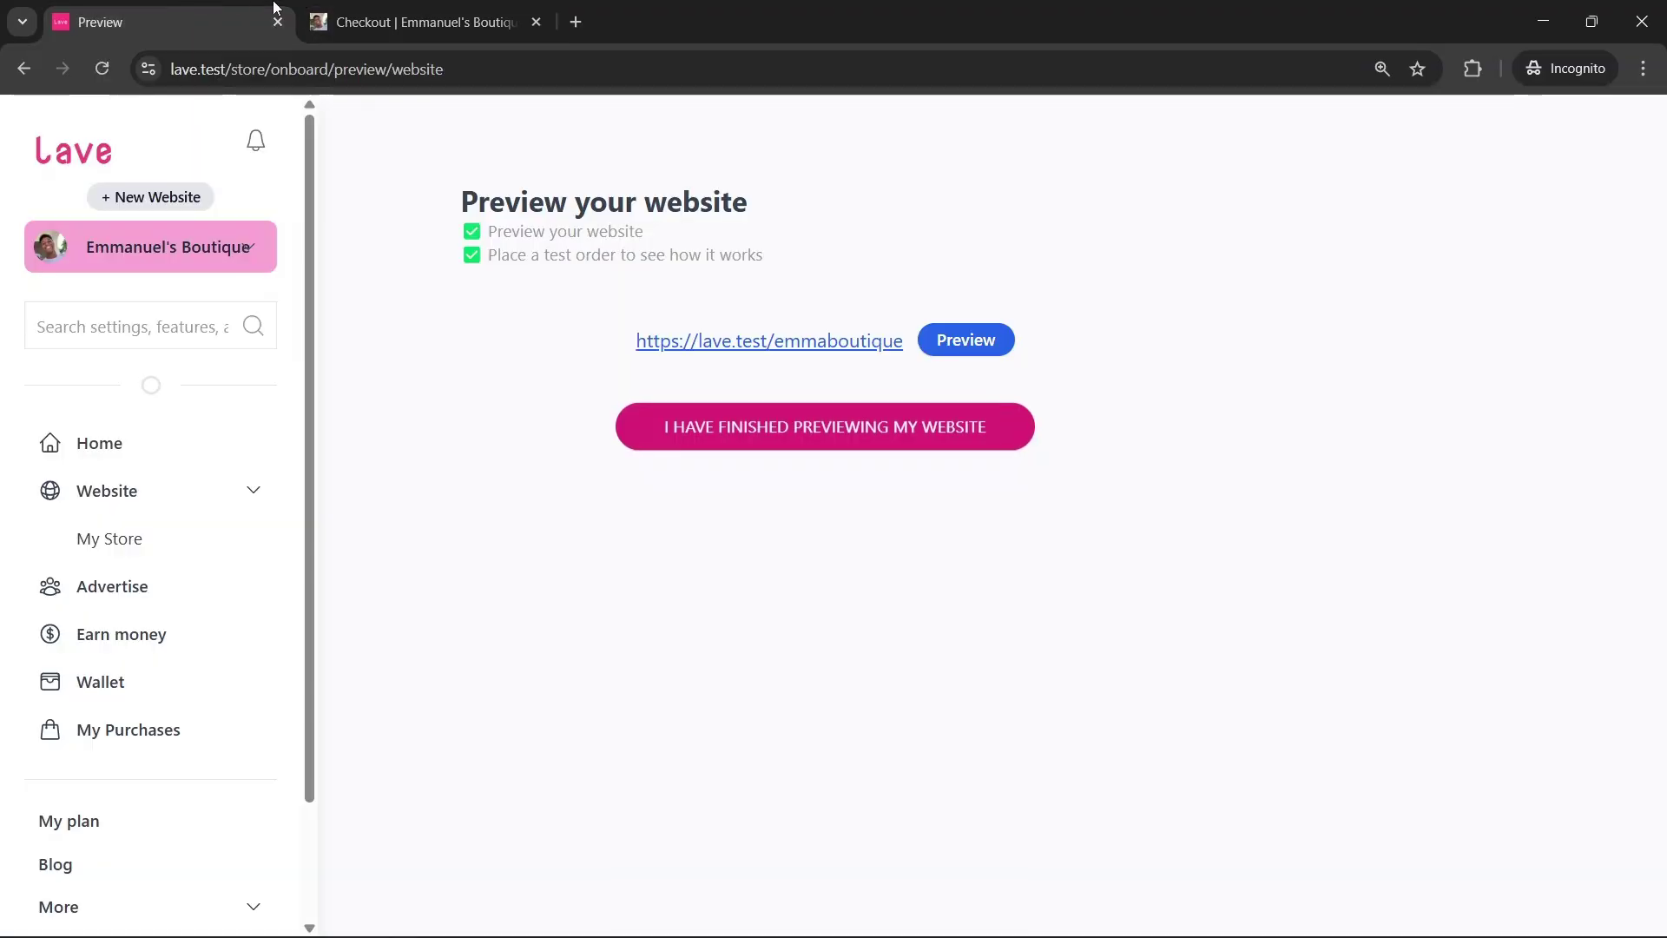
click(835, 428)
click(934, 228)
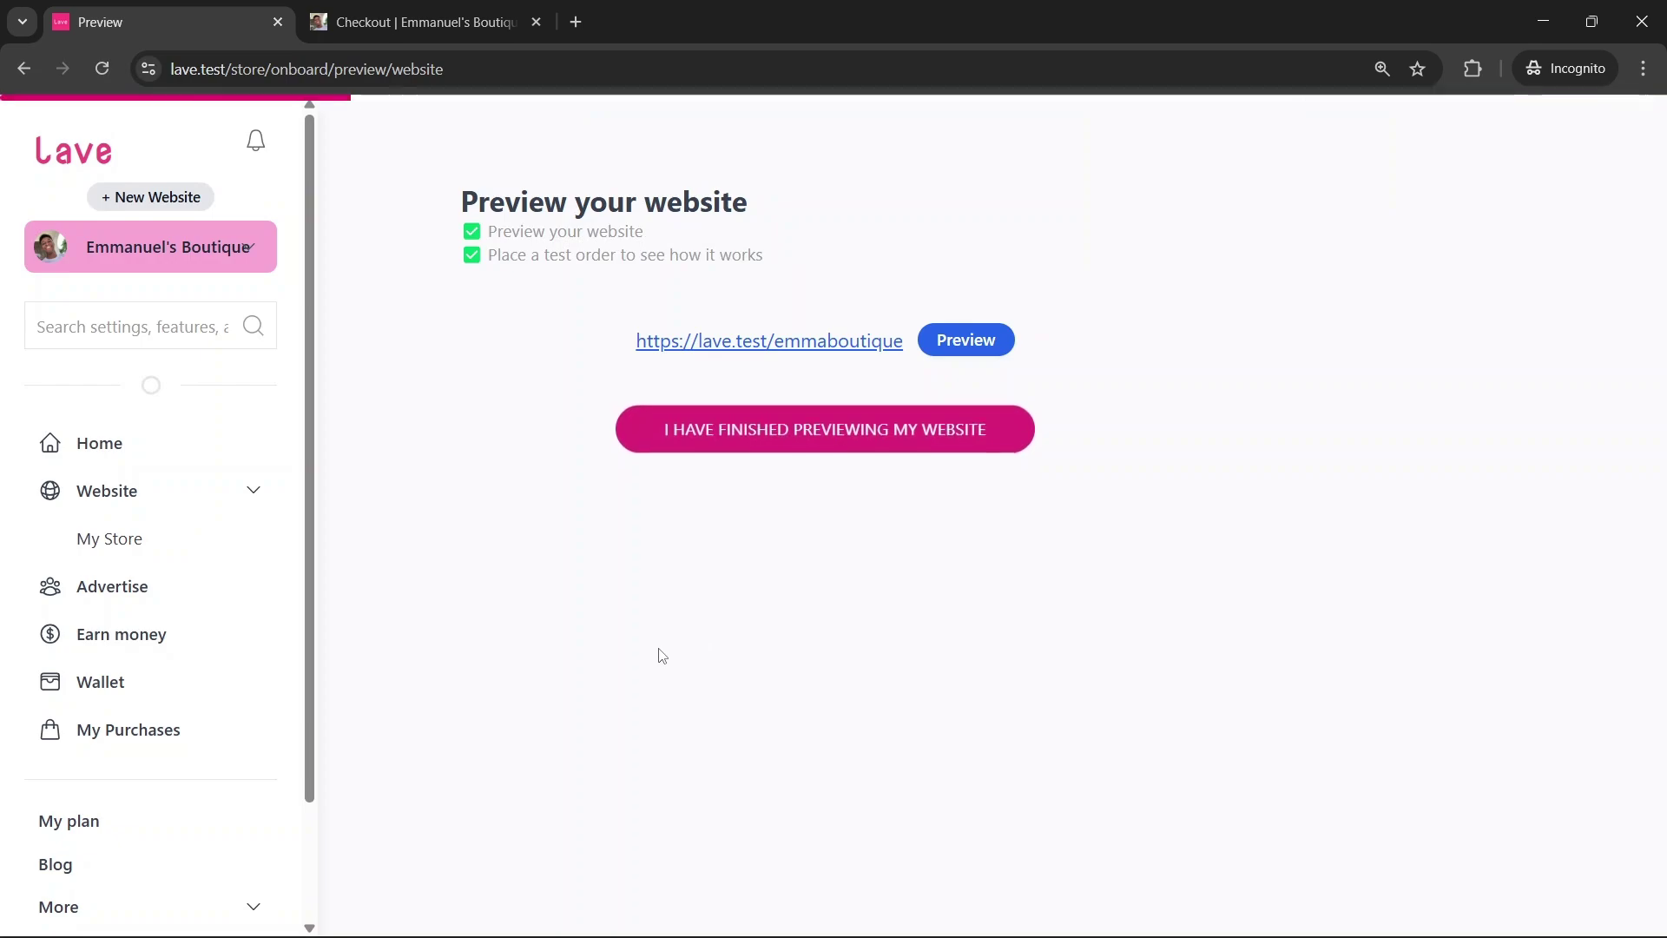
Review the Instagram and TikTok instructions in Socials Setup, then mark it completed
scroll(767, 450, down, 7)
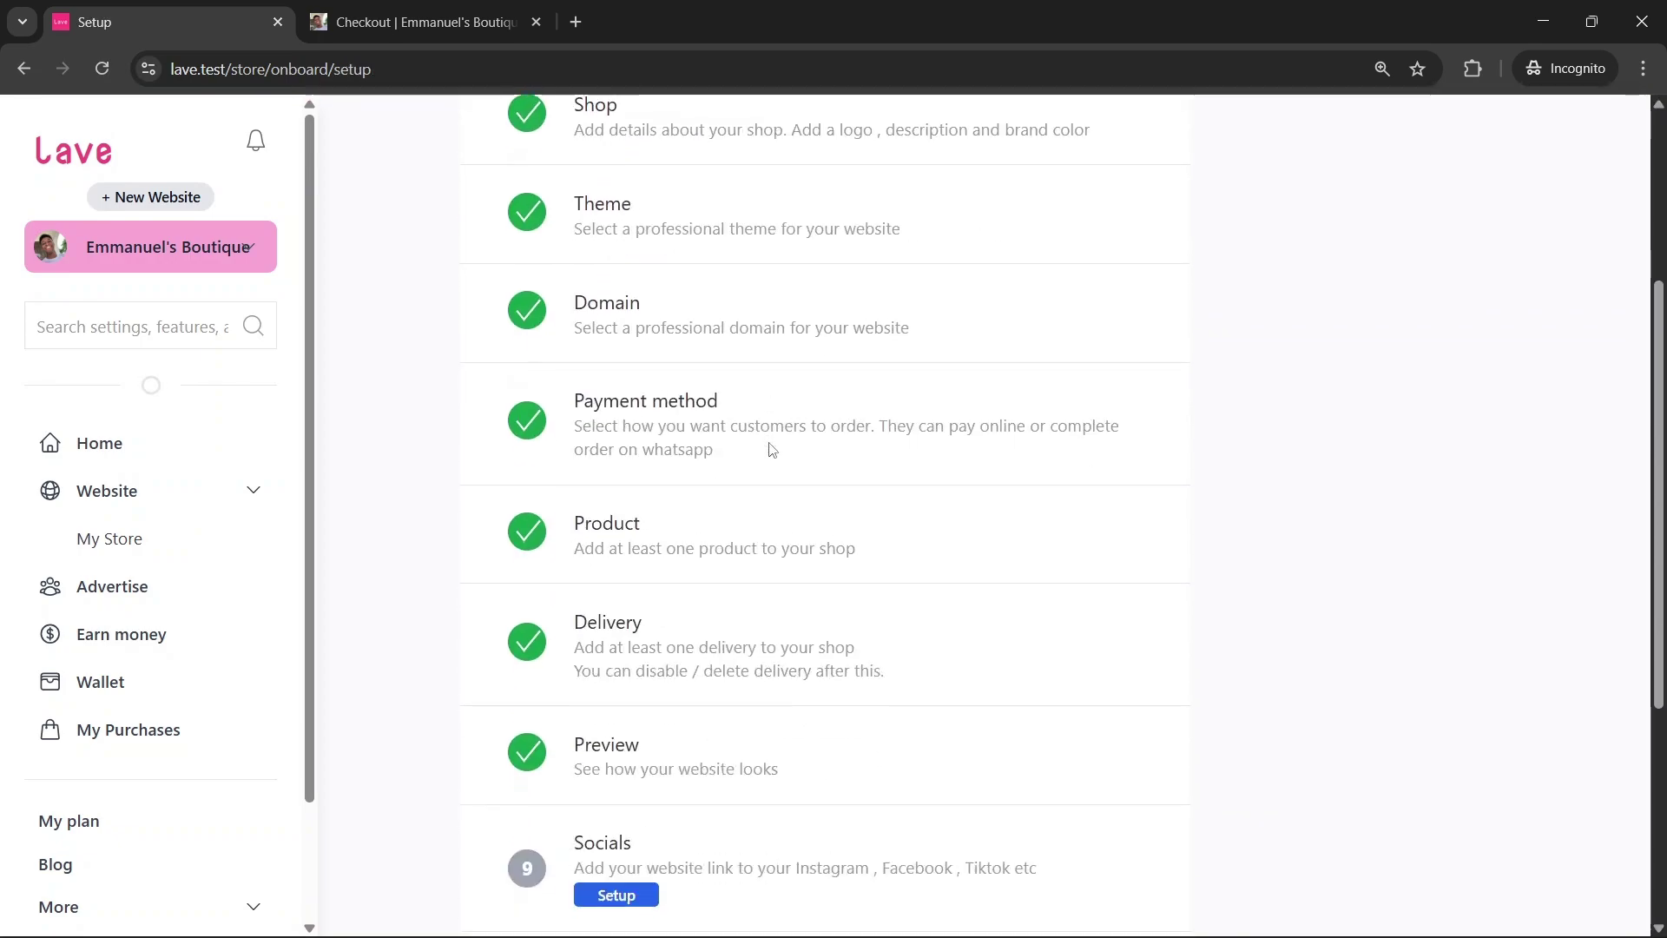
click(615, 573)
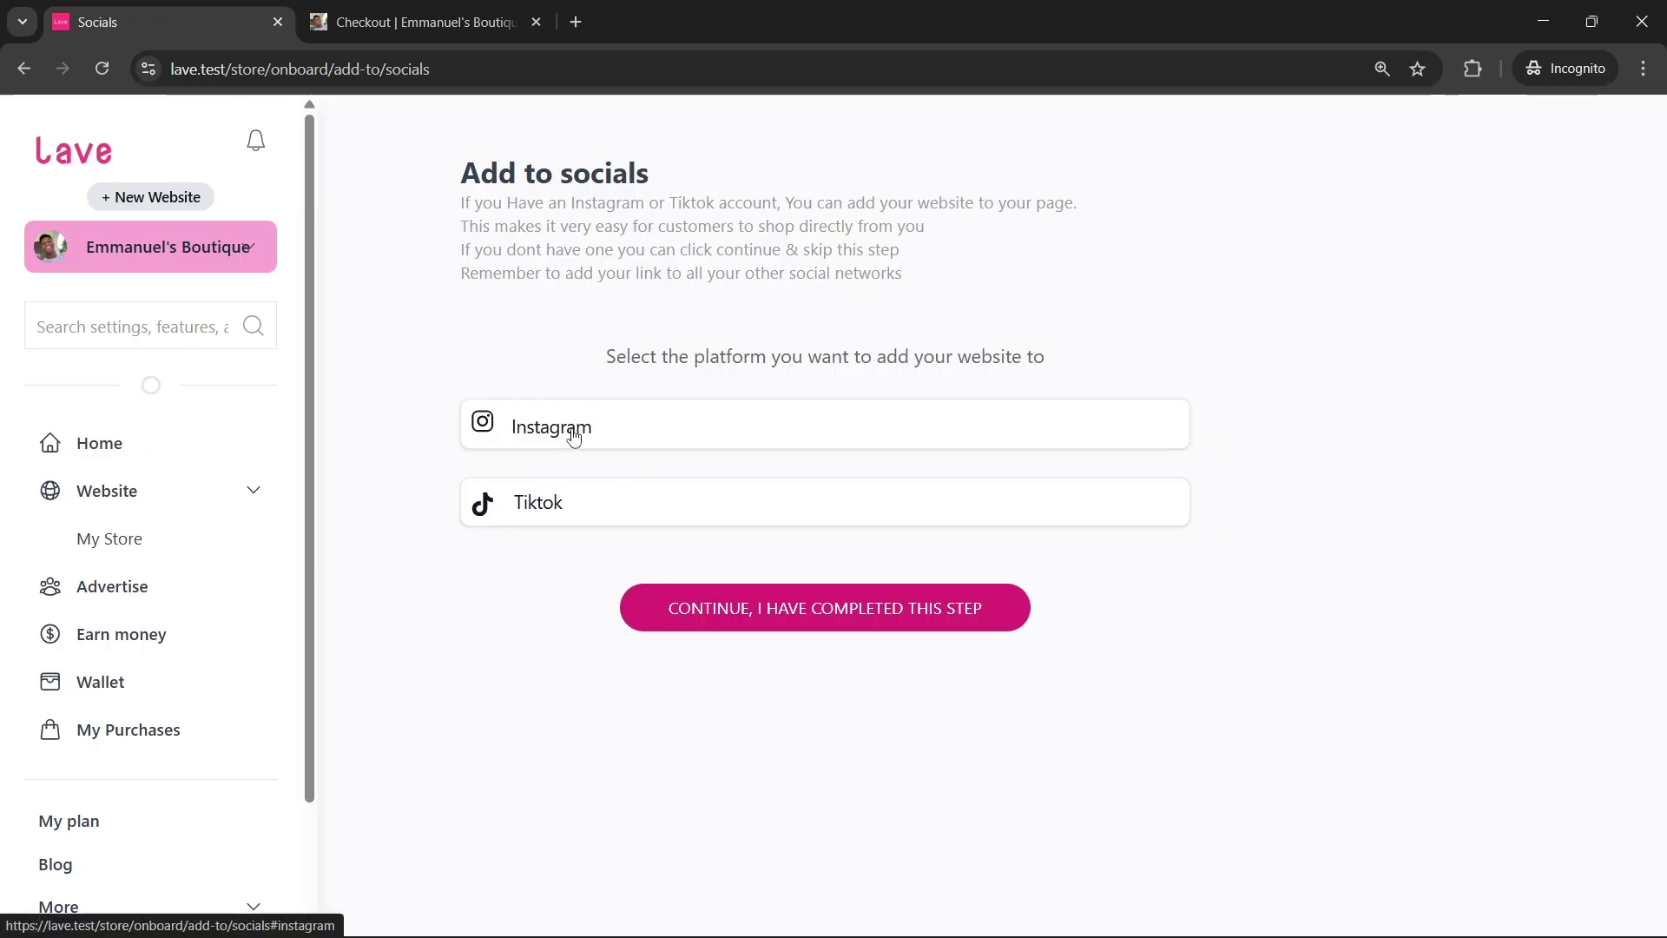
click(570, 432)
click(1222, 324)
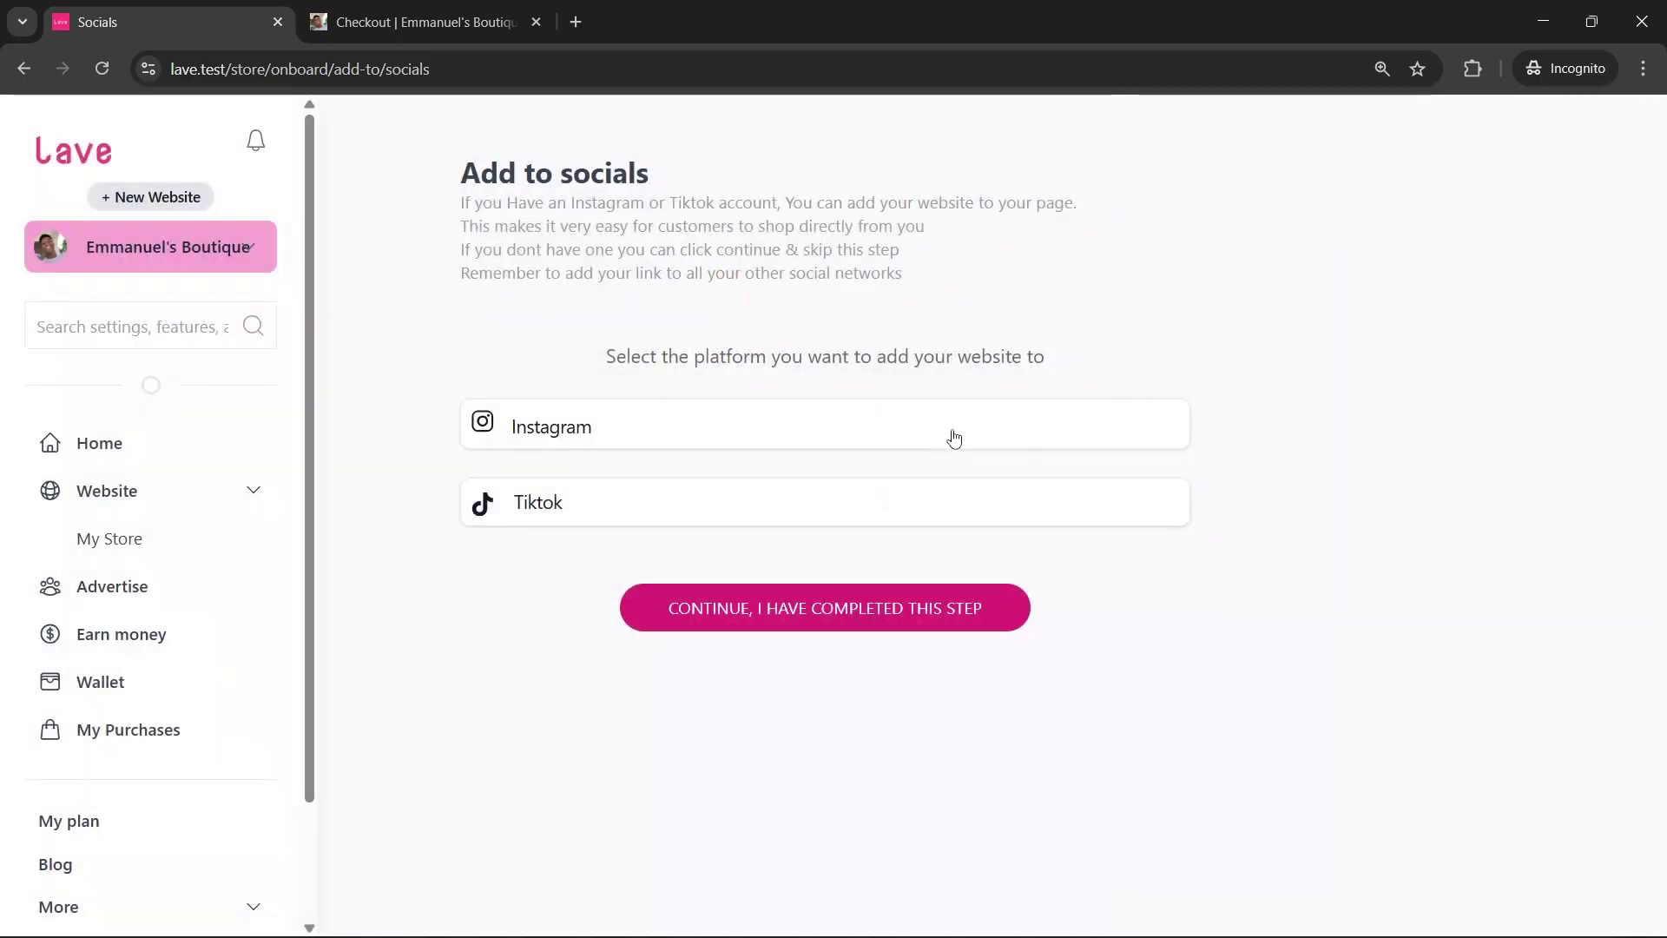
click(584, 434)
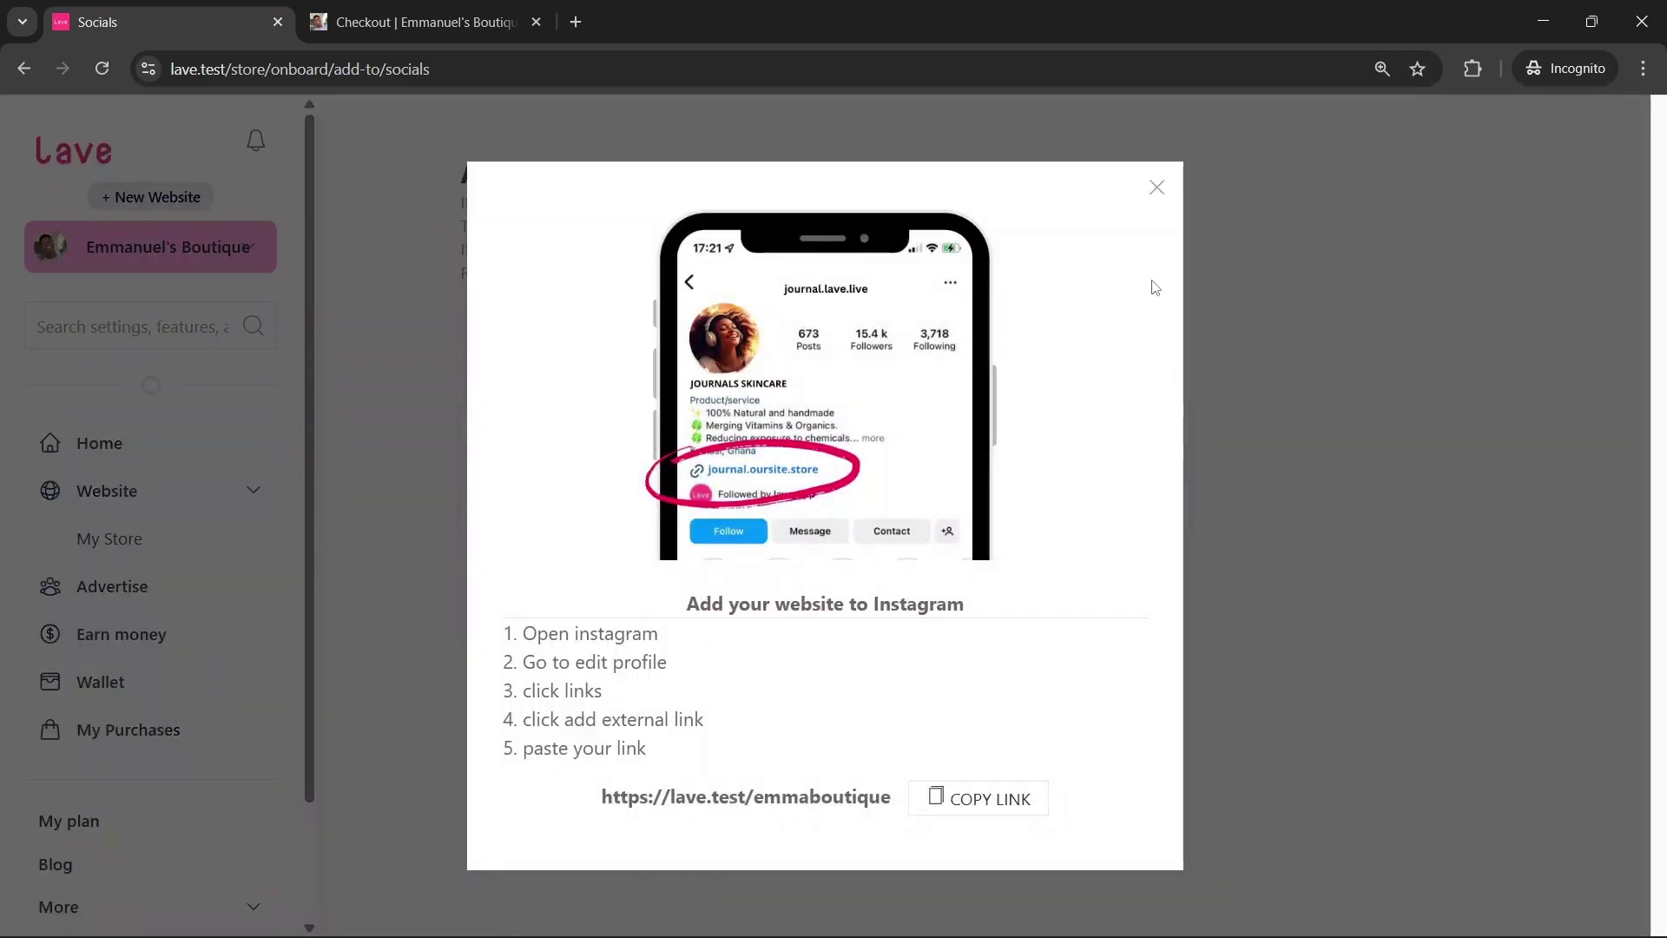
click(1157, 188)
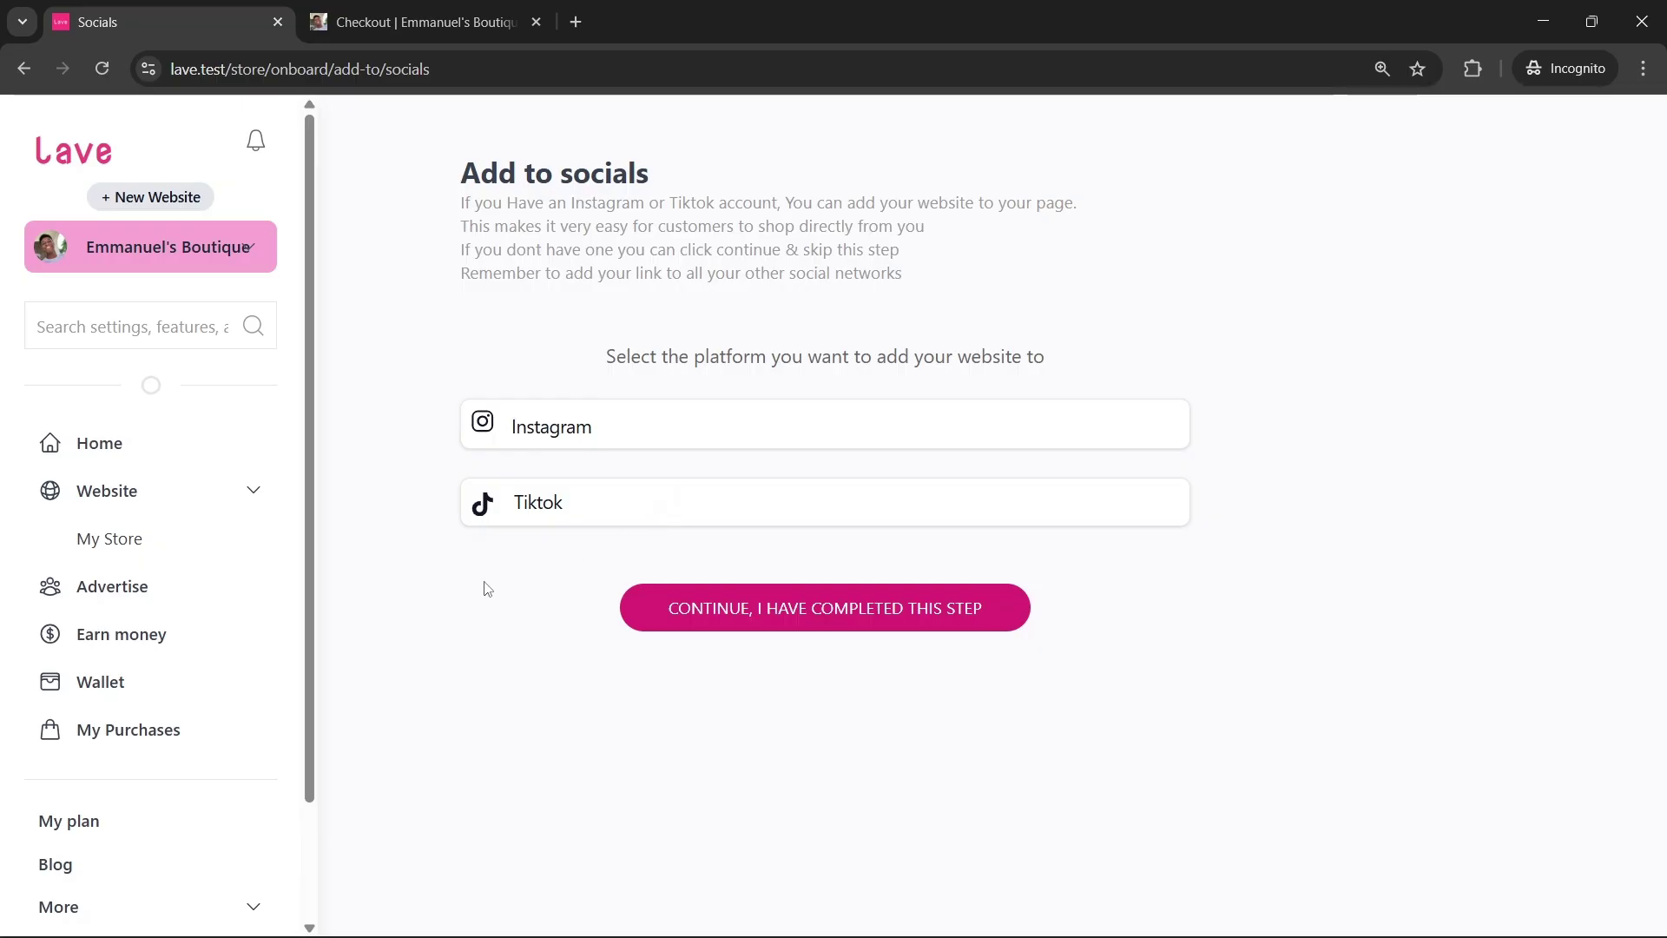
click(534, 508)
click(1189, 235)
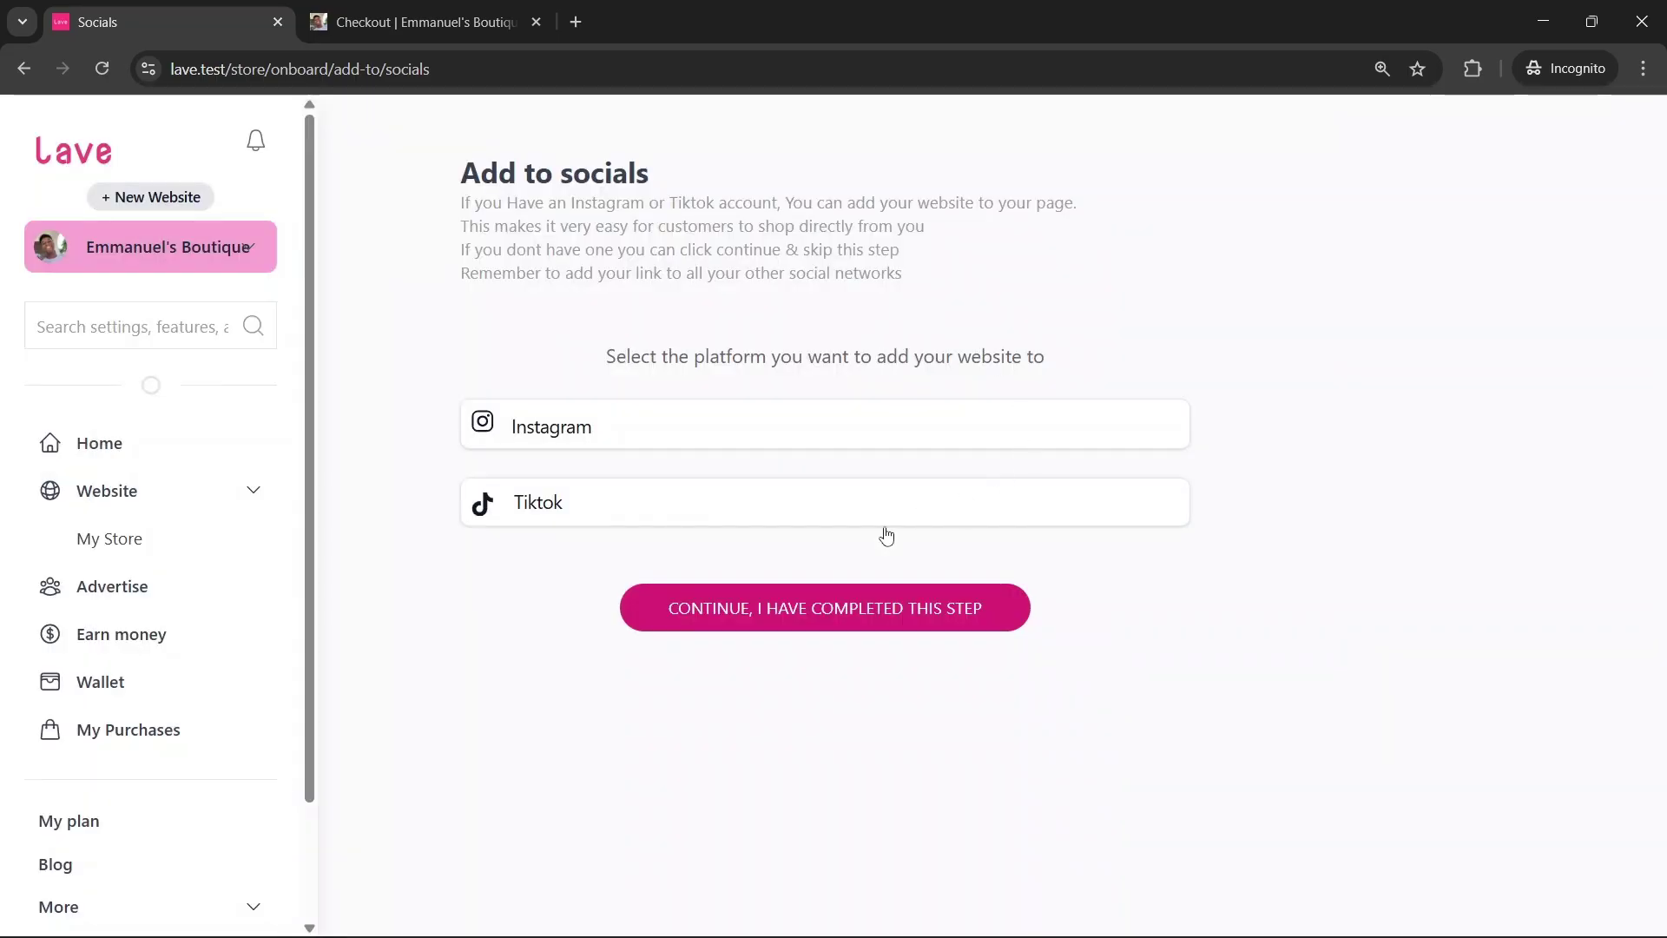
click(860, 618)
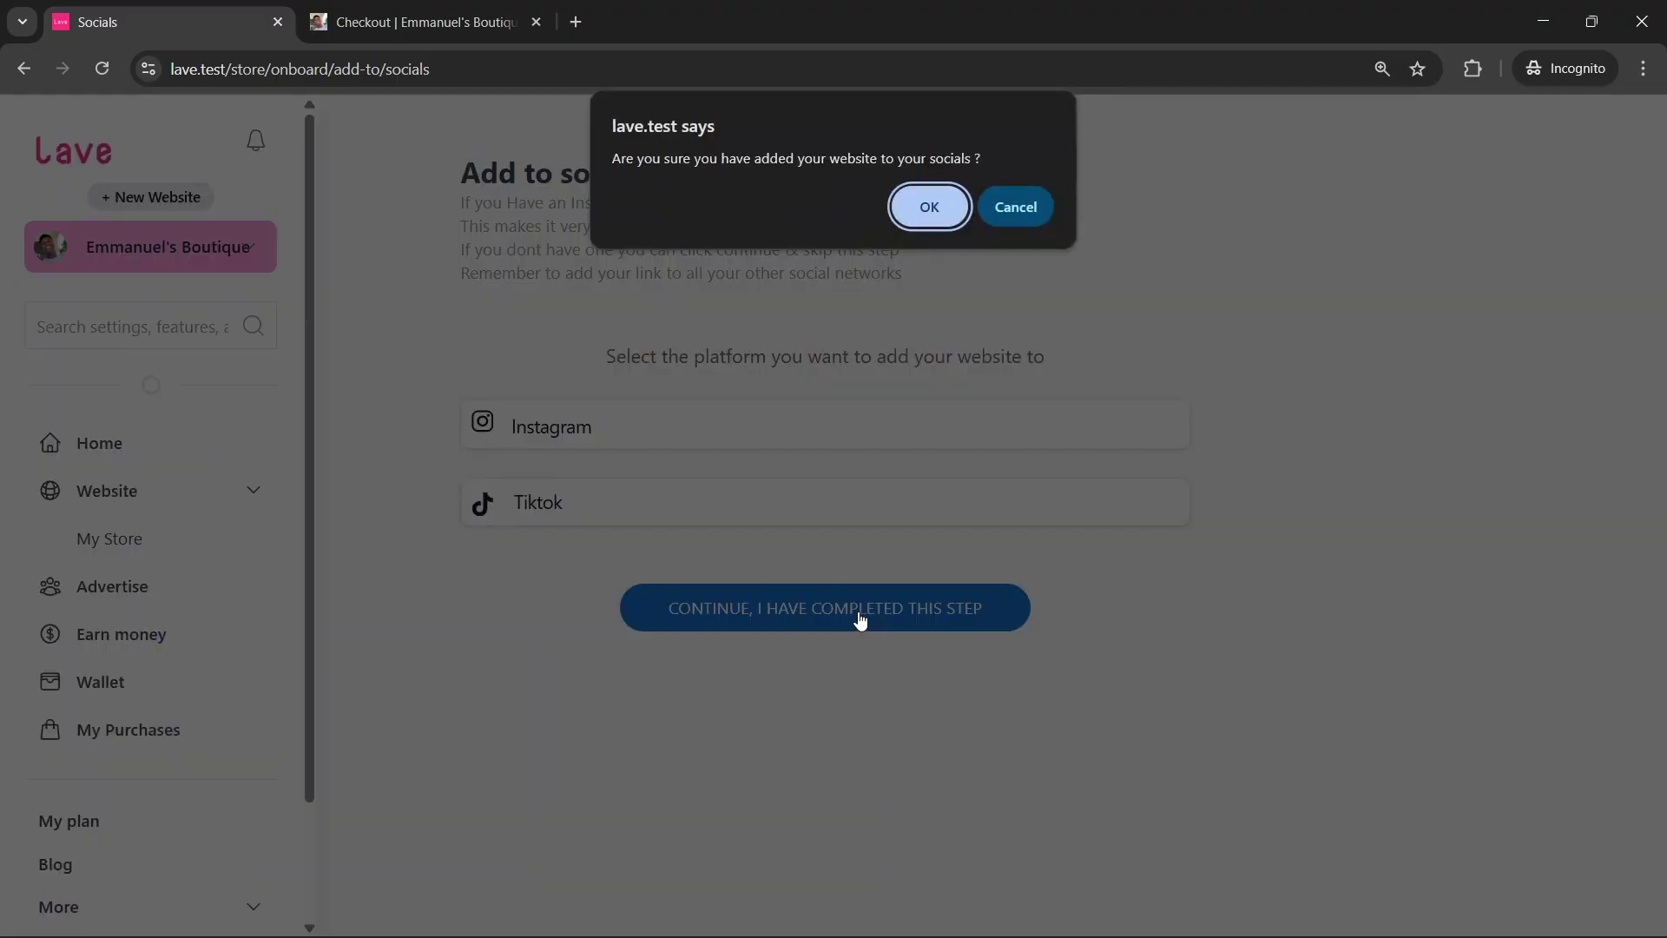
click(955, 224)
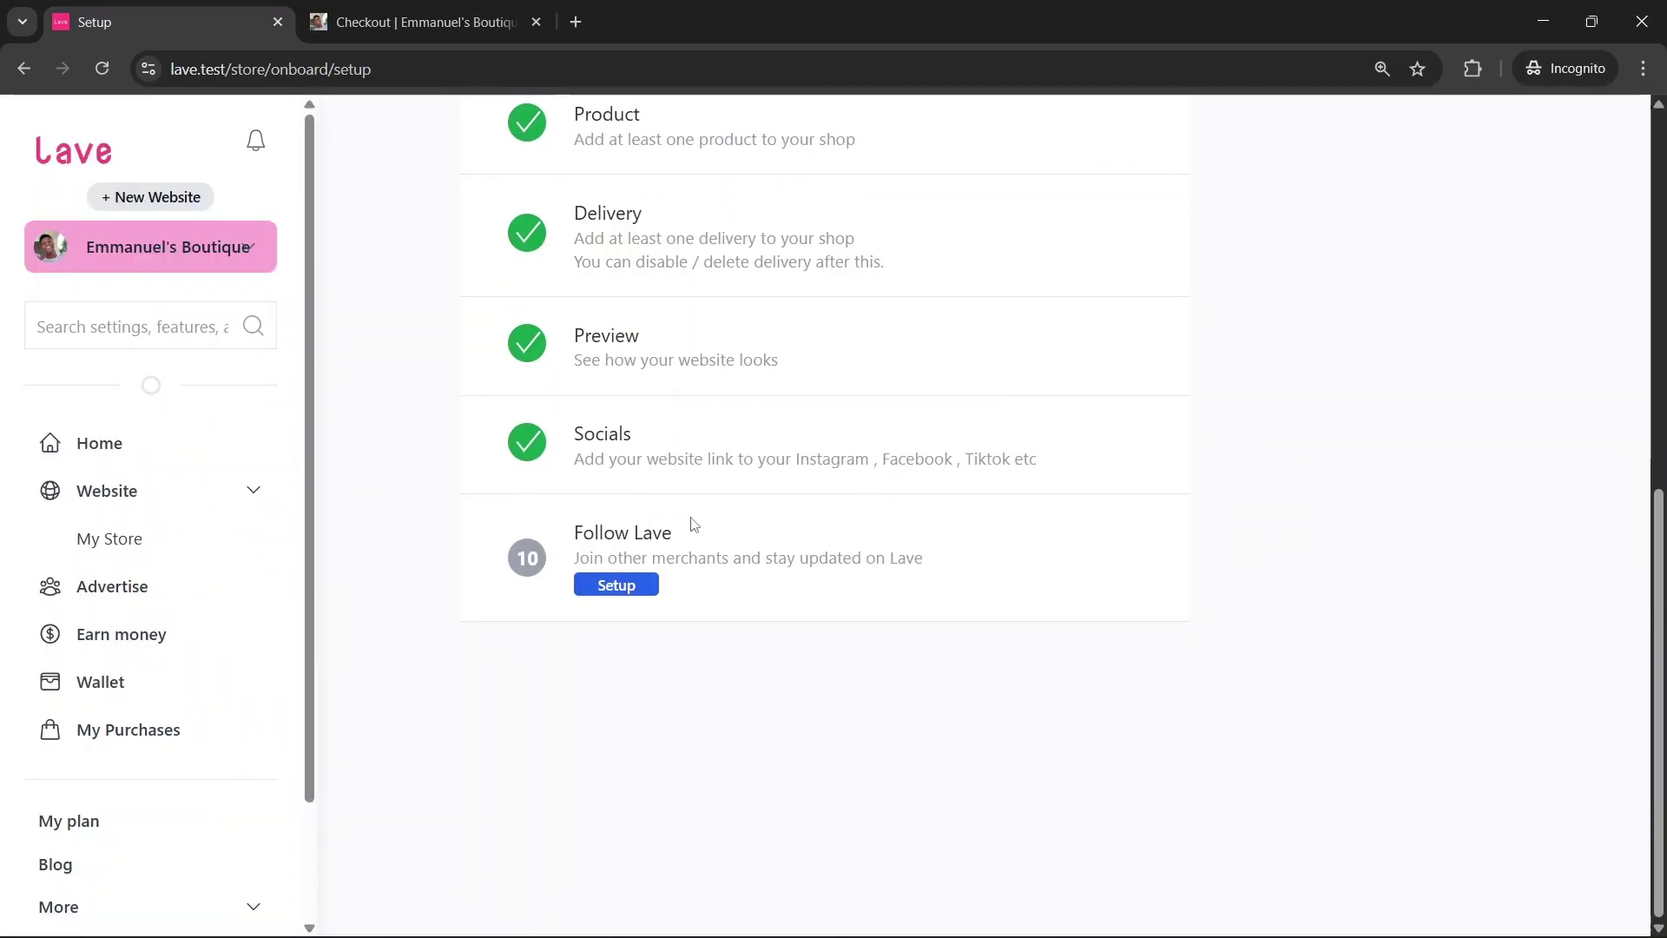
Mark Follow Lave as completed, confirm, and continue past the finished setup checklist
click(625, 587)
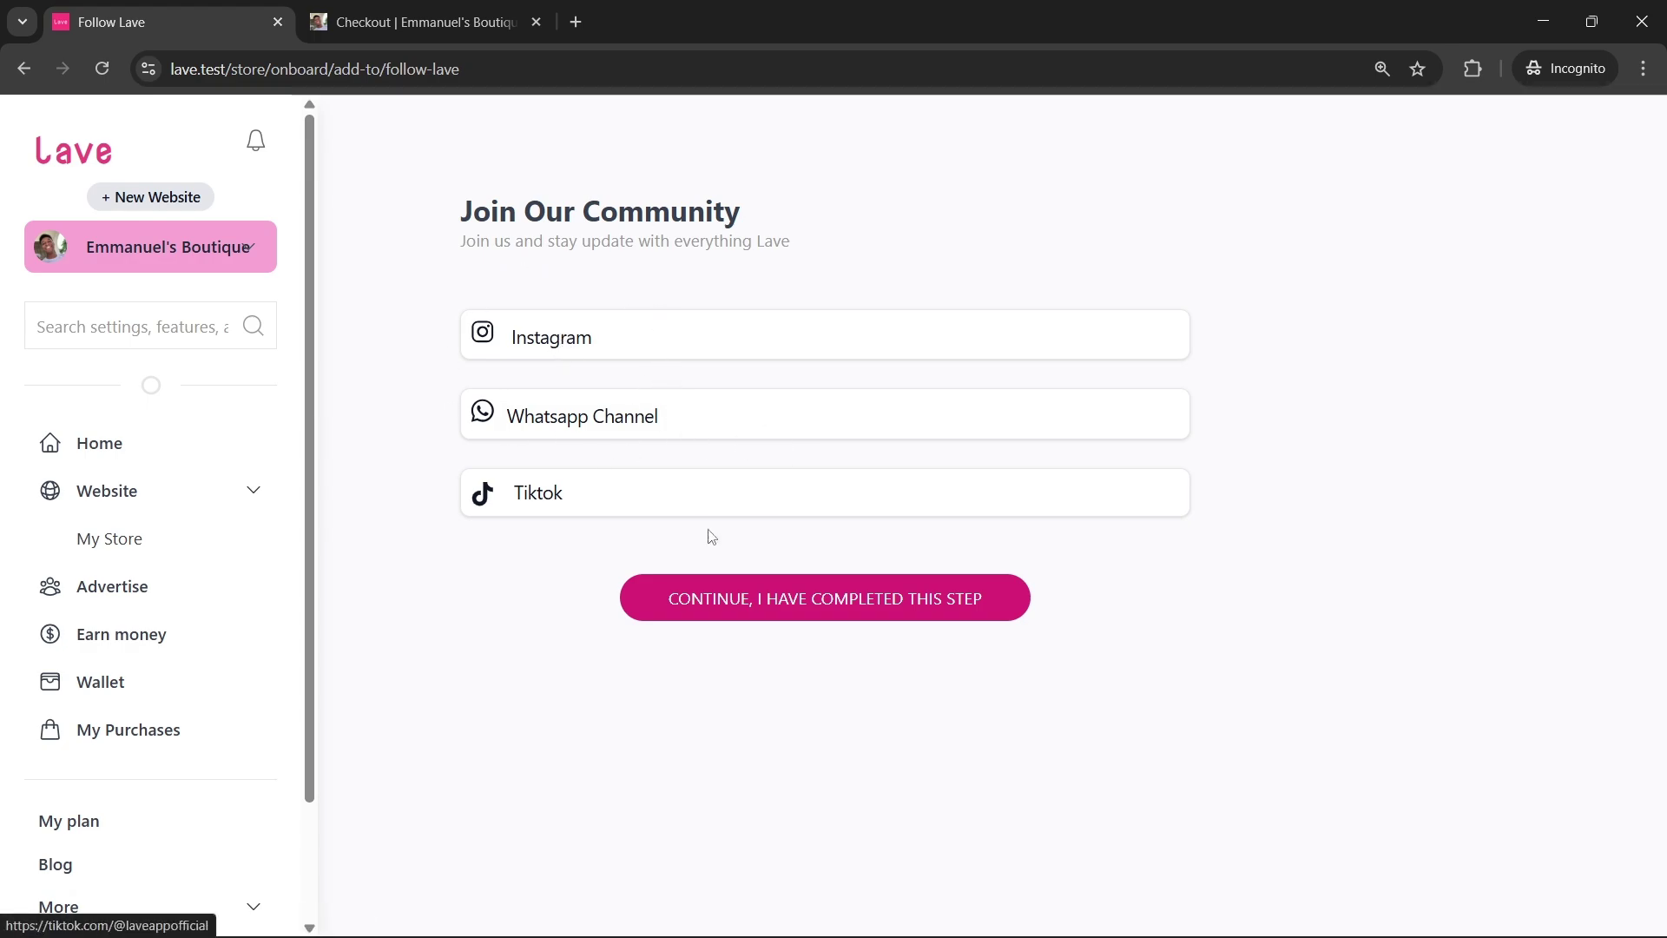
click(810, 617)
click(811, 616)
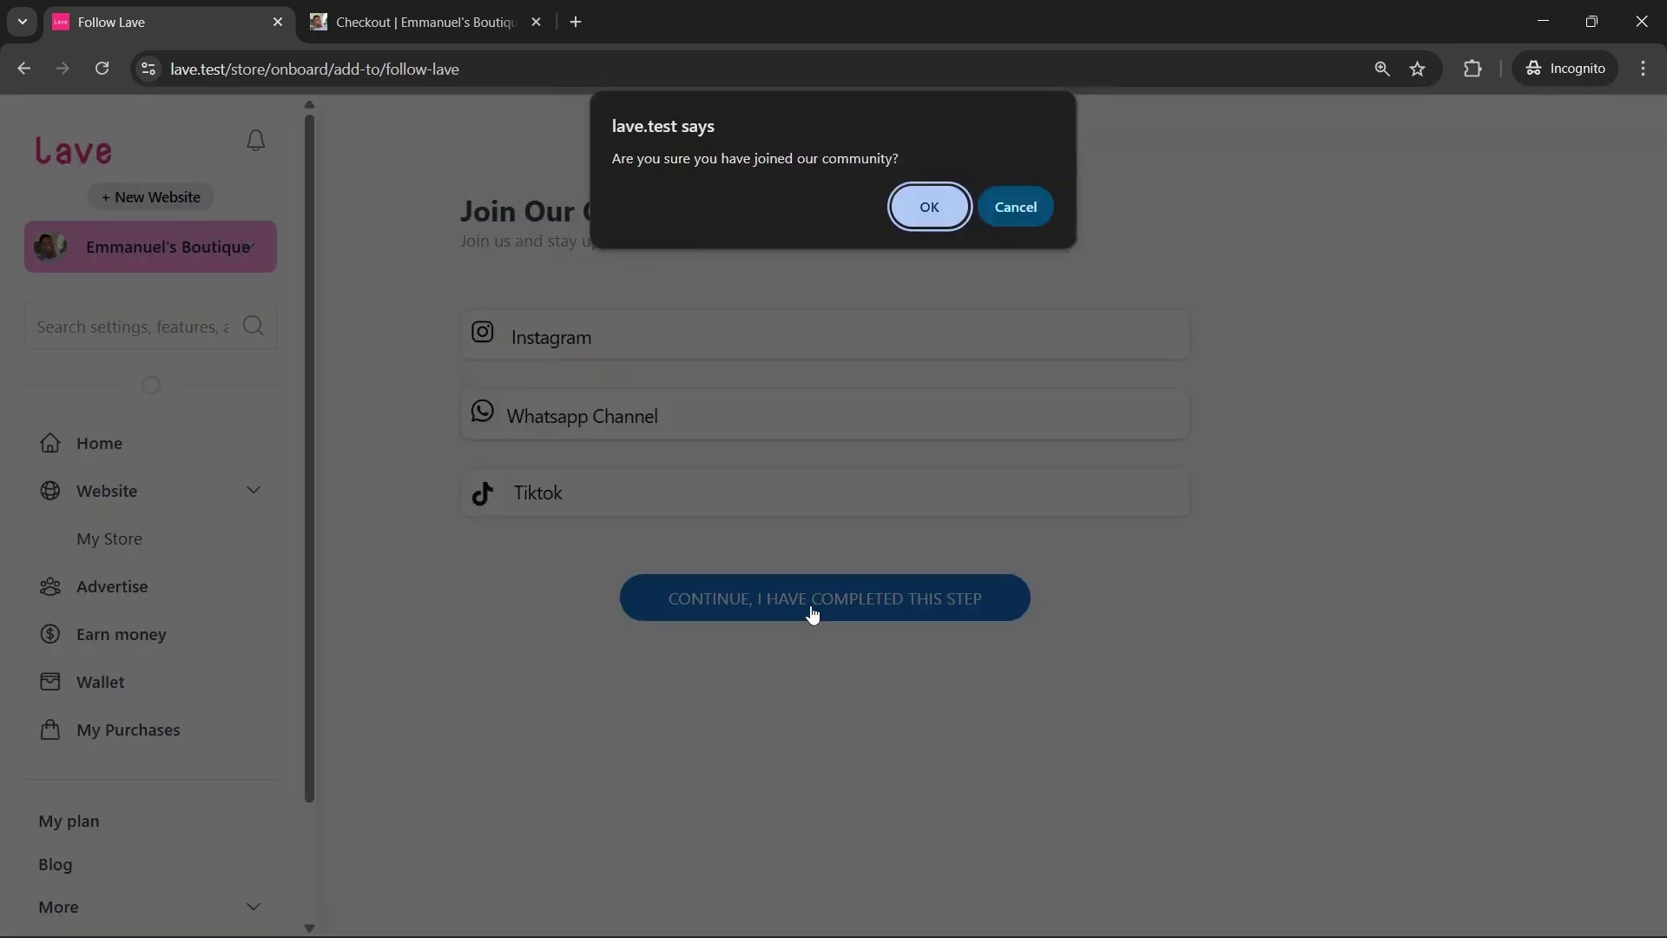
click(929, 206)
scroll(986, 461, down, 8)
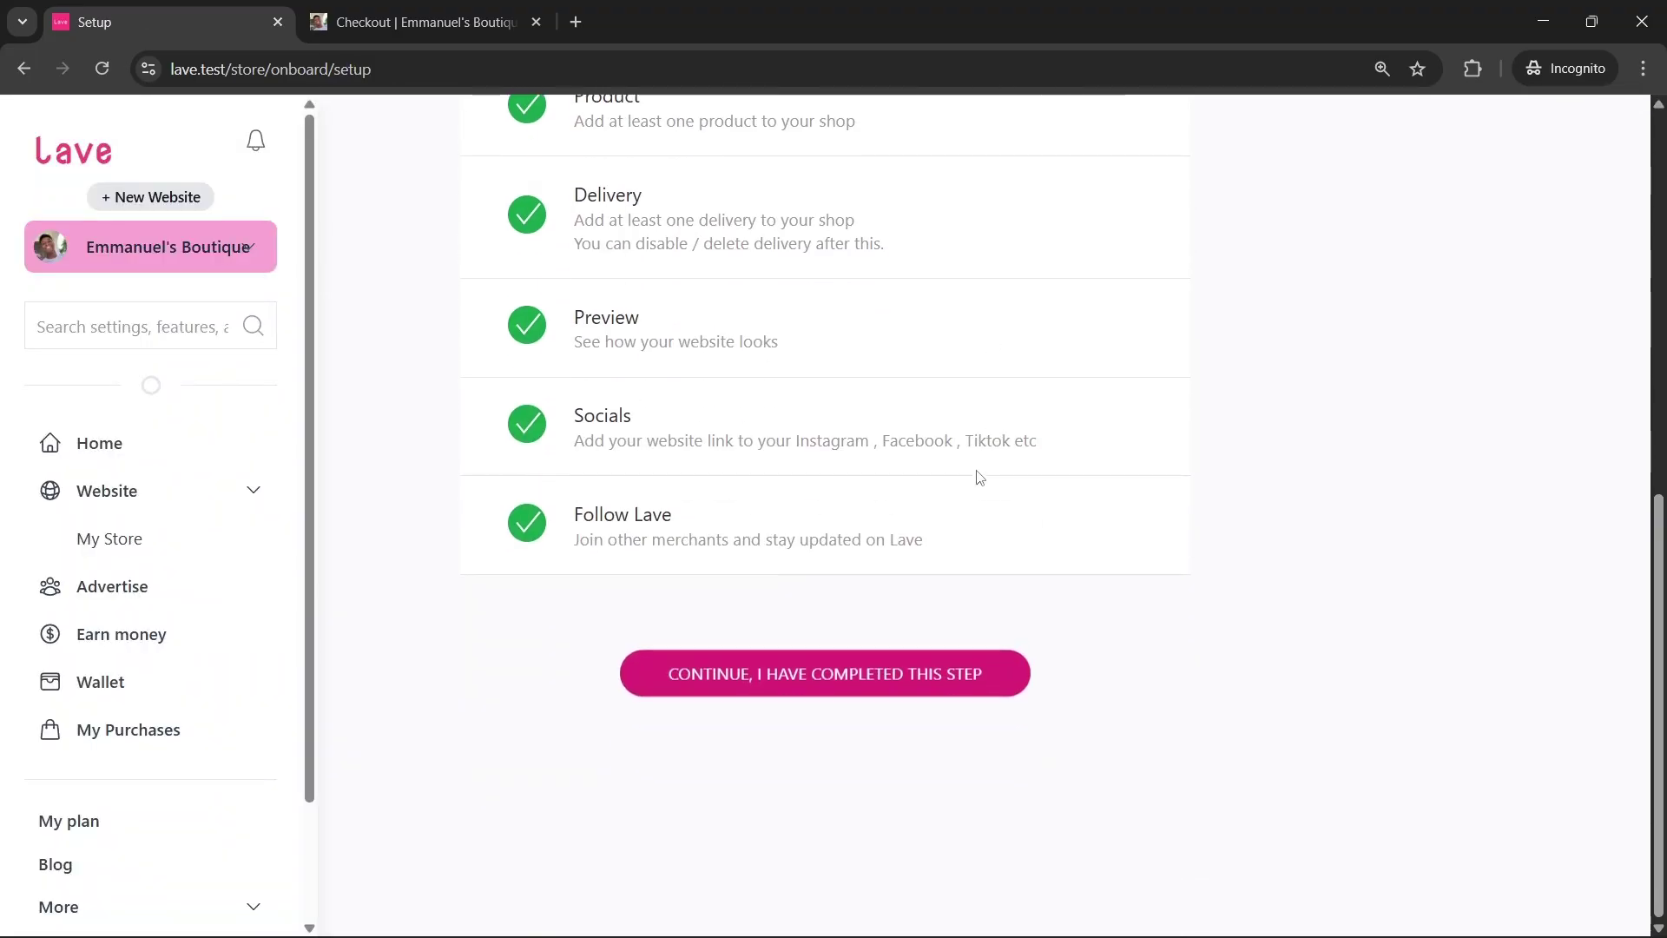
click(811, 681)
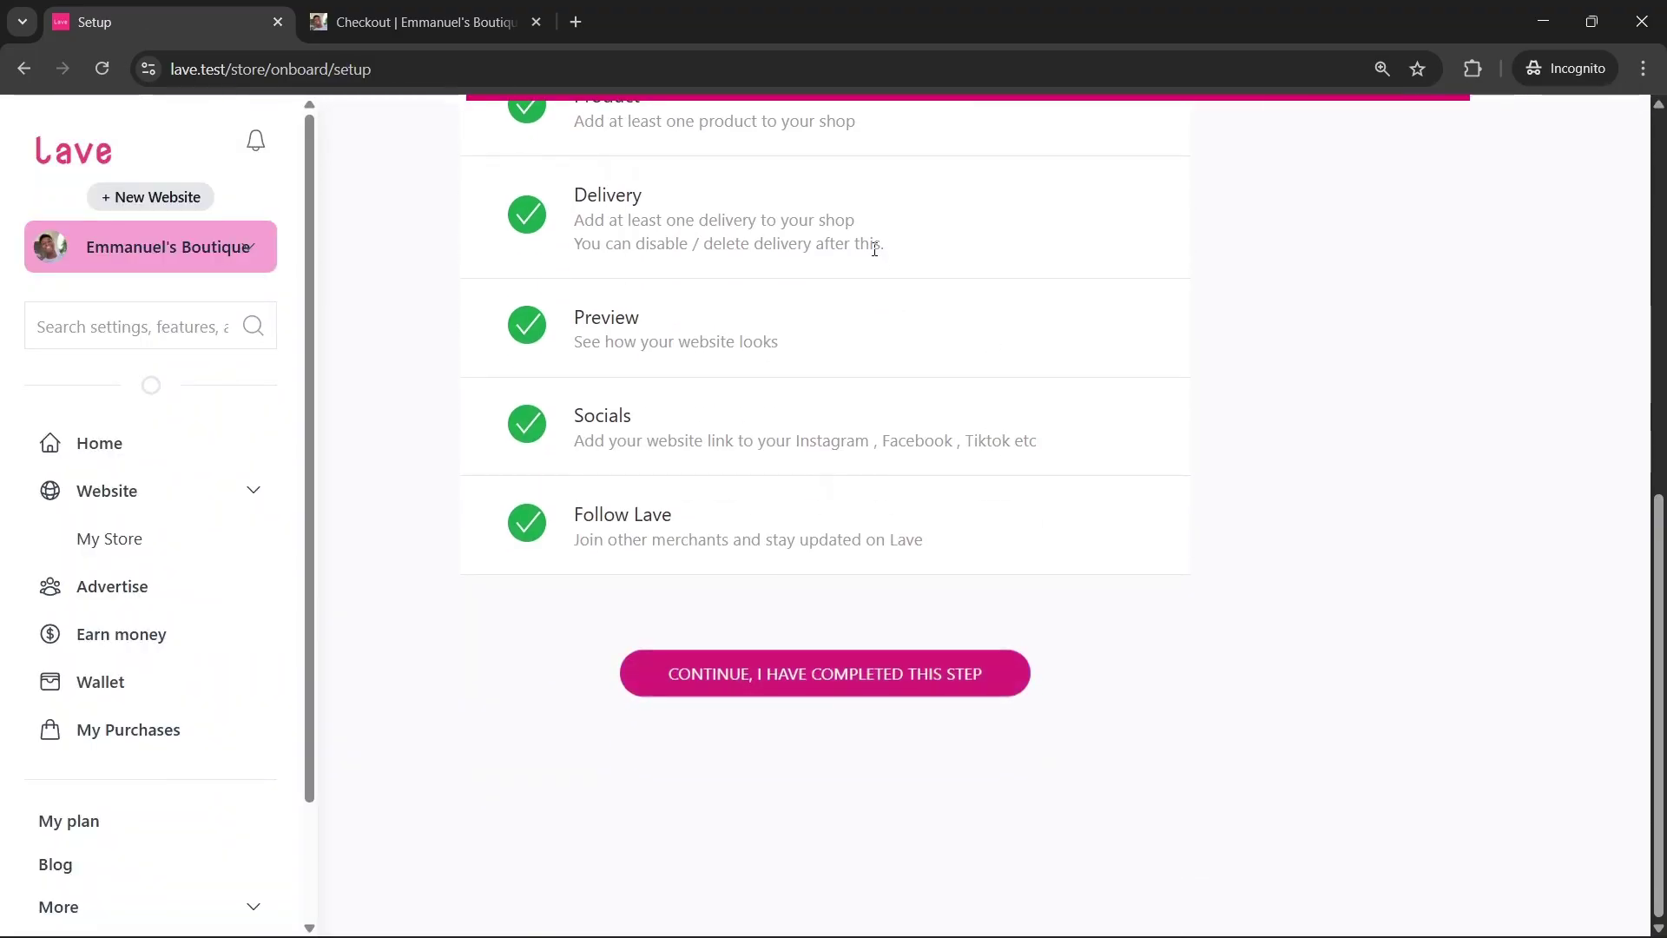